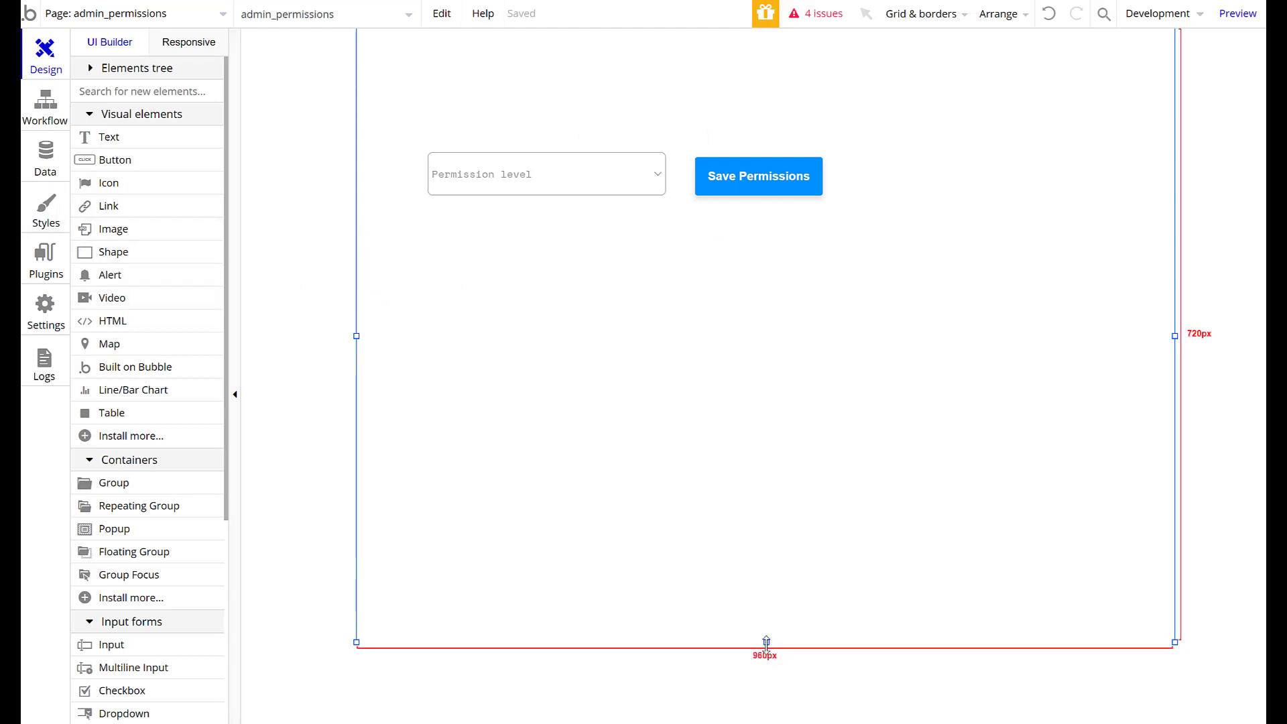
Extend the admin_permissions page downward to a height of about 1072 px.
drag(767, 643, 766, 723)
scroll(787, 517, down, 2)
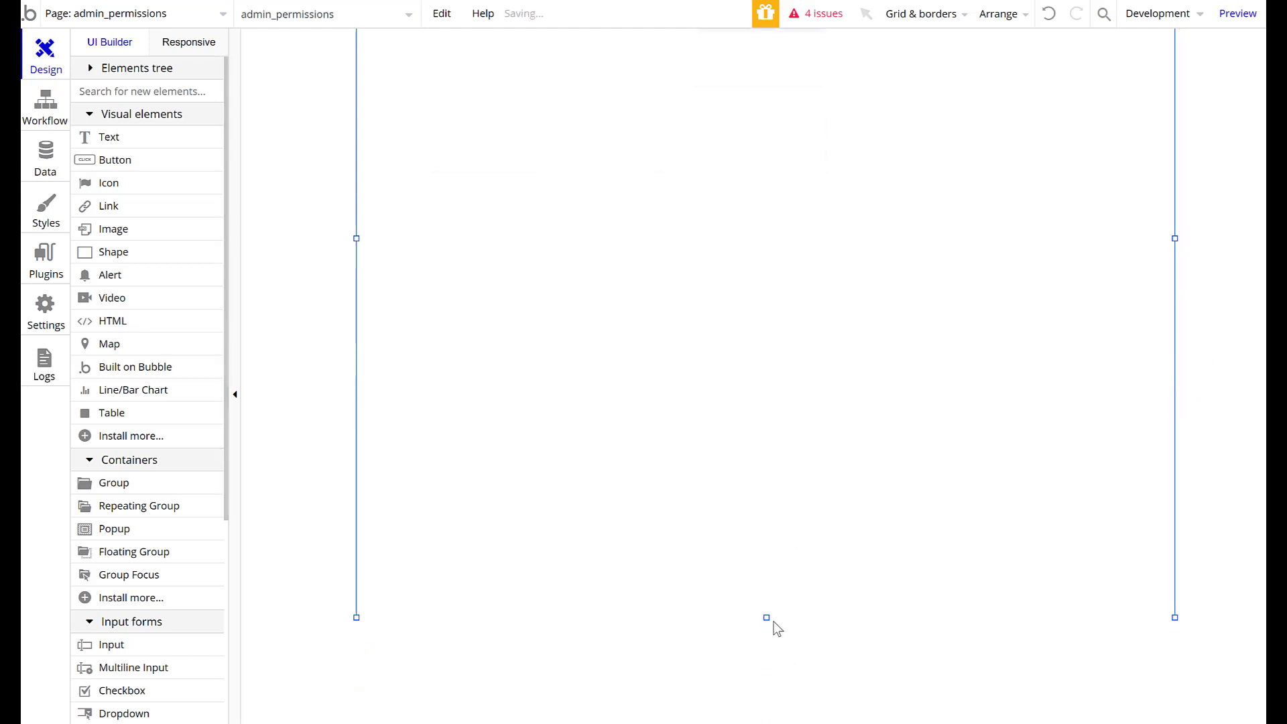
drag(766, 617, 766, 723)
scroll(819, 460, up, 3)
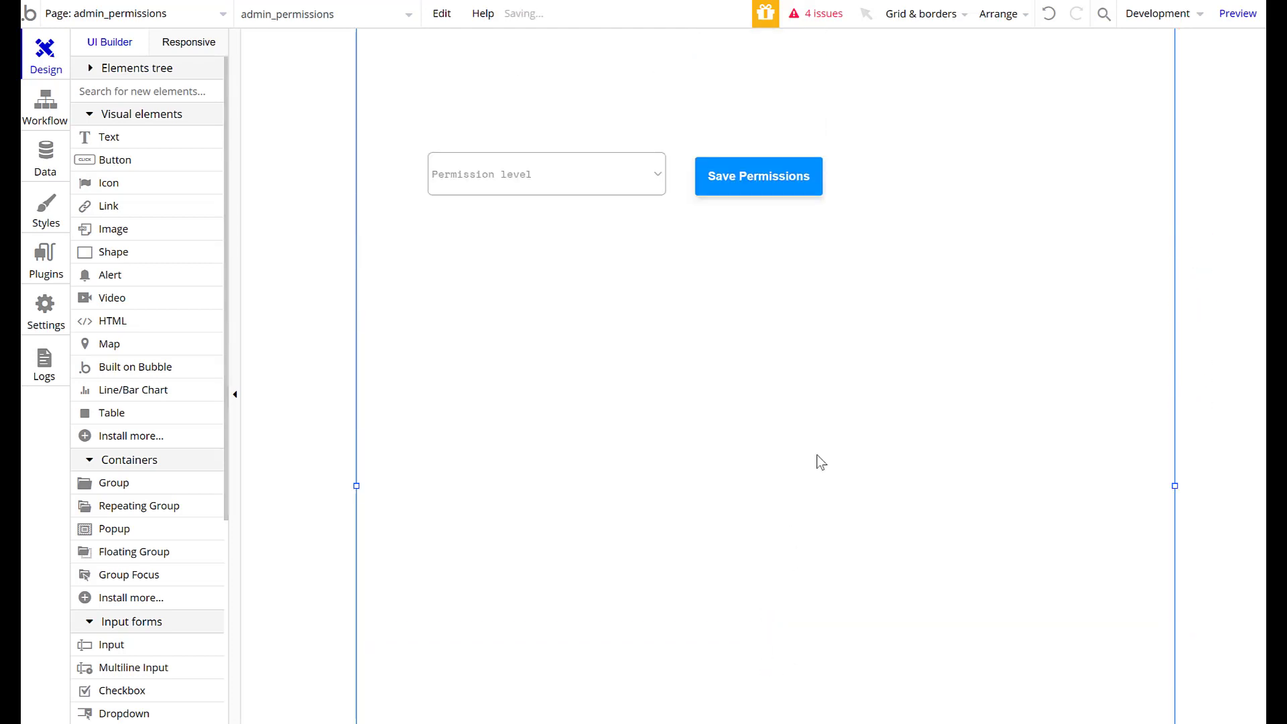
scroll(819, 459, down, 1)
scroll(819, 460, up, 1)
click(120, 483)
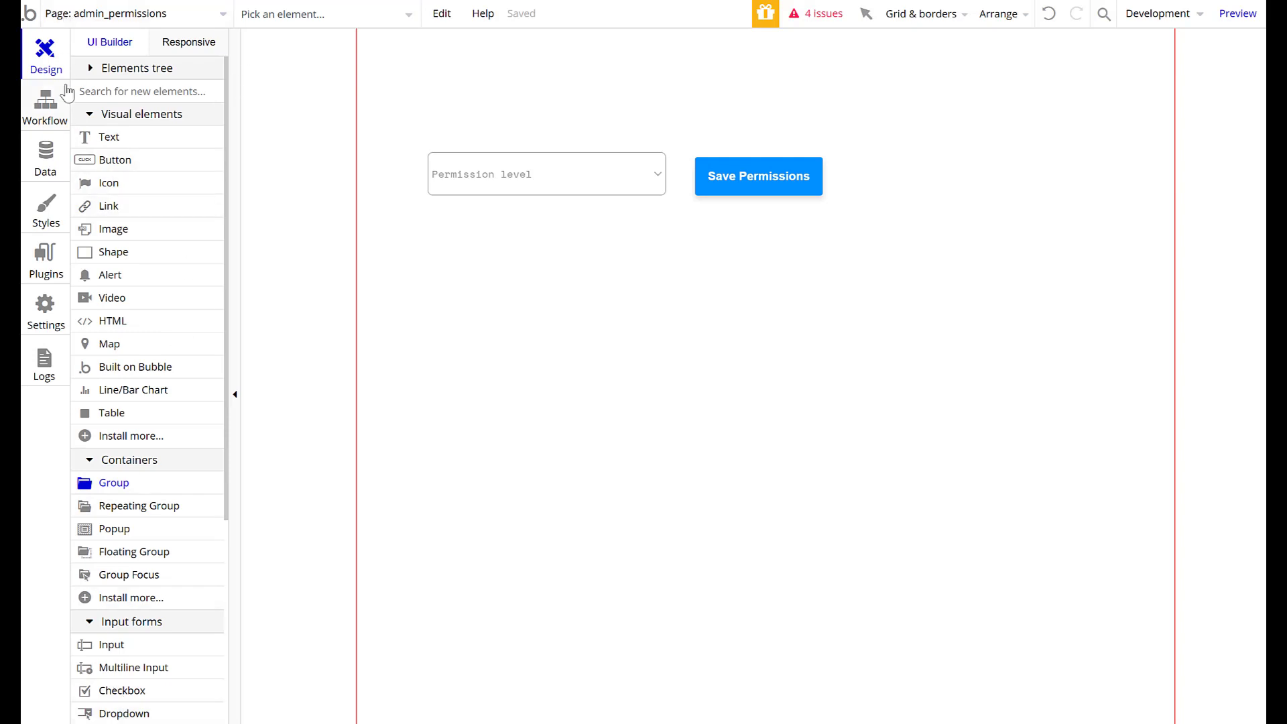
click(237, 194)
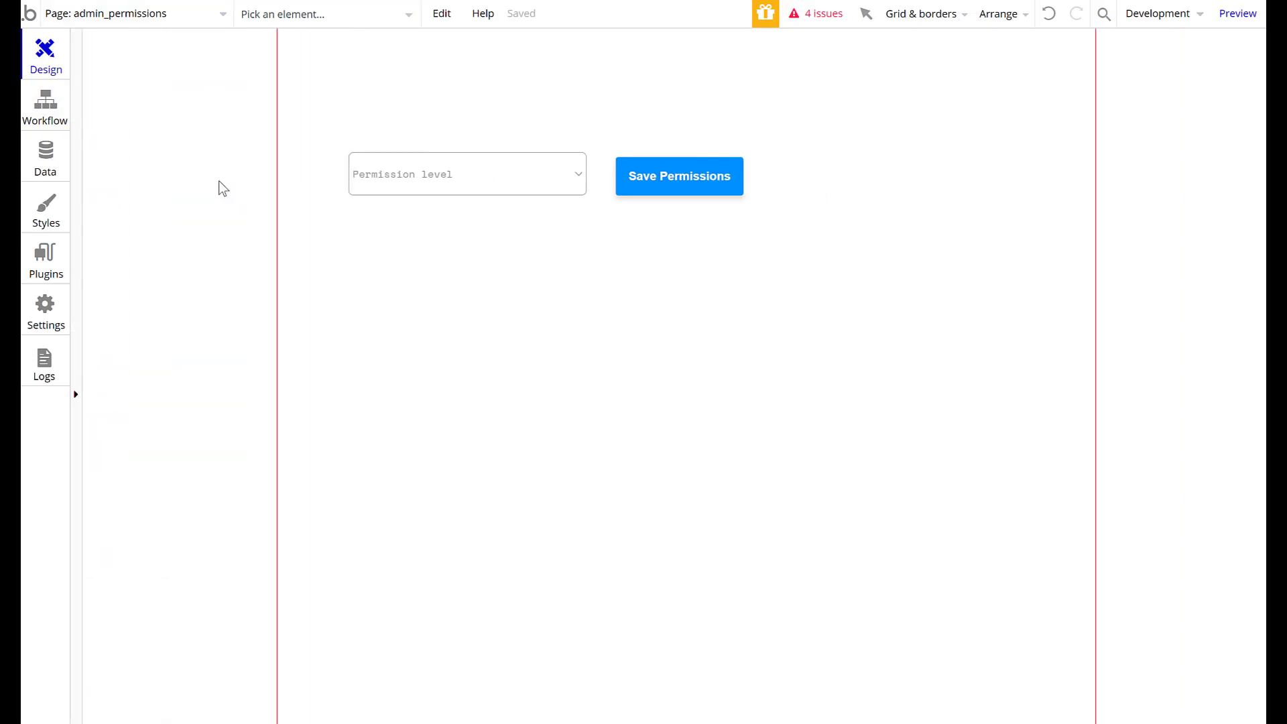
click(79, 202)
right_click(634, 289)
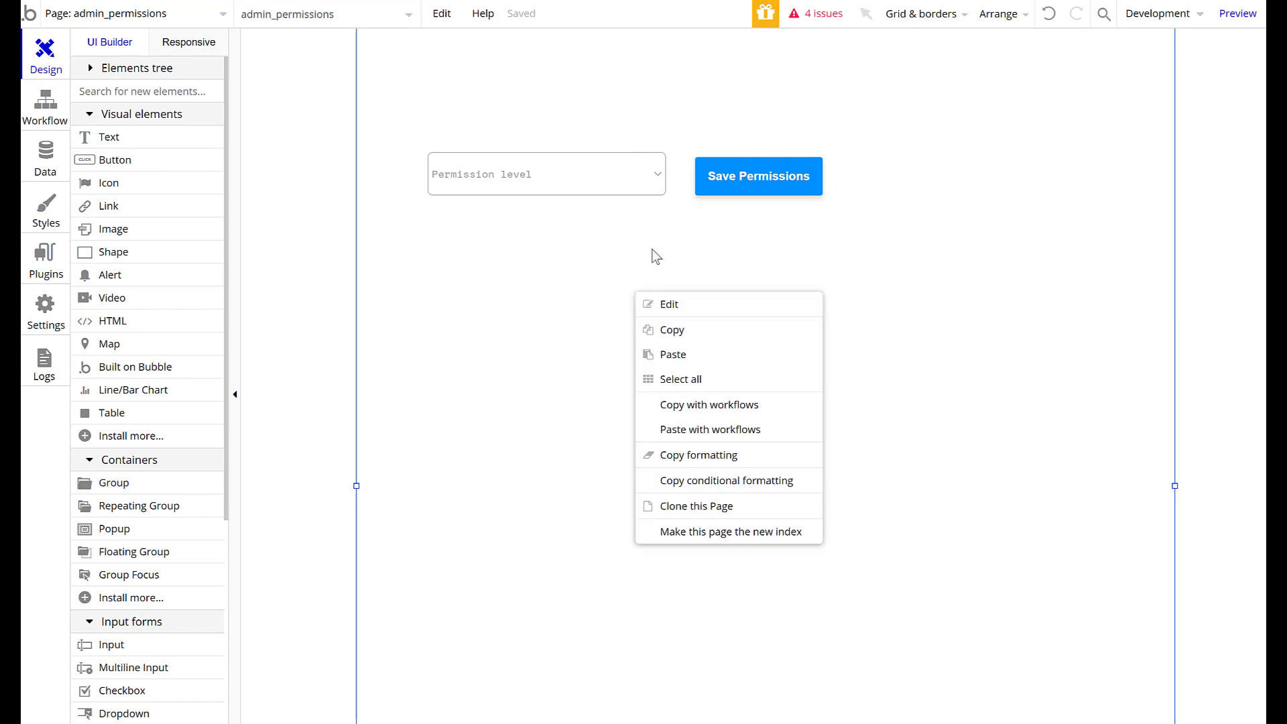
click(675, 225)
Review the static choices set for the Permission level dropdown.
double_click(574, 169)
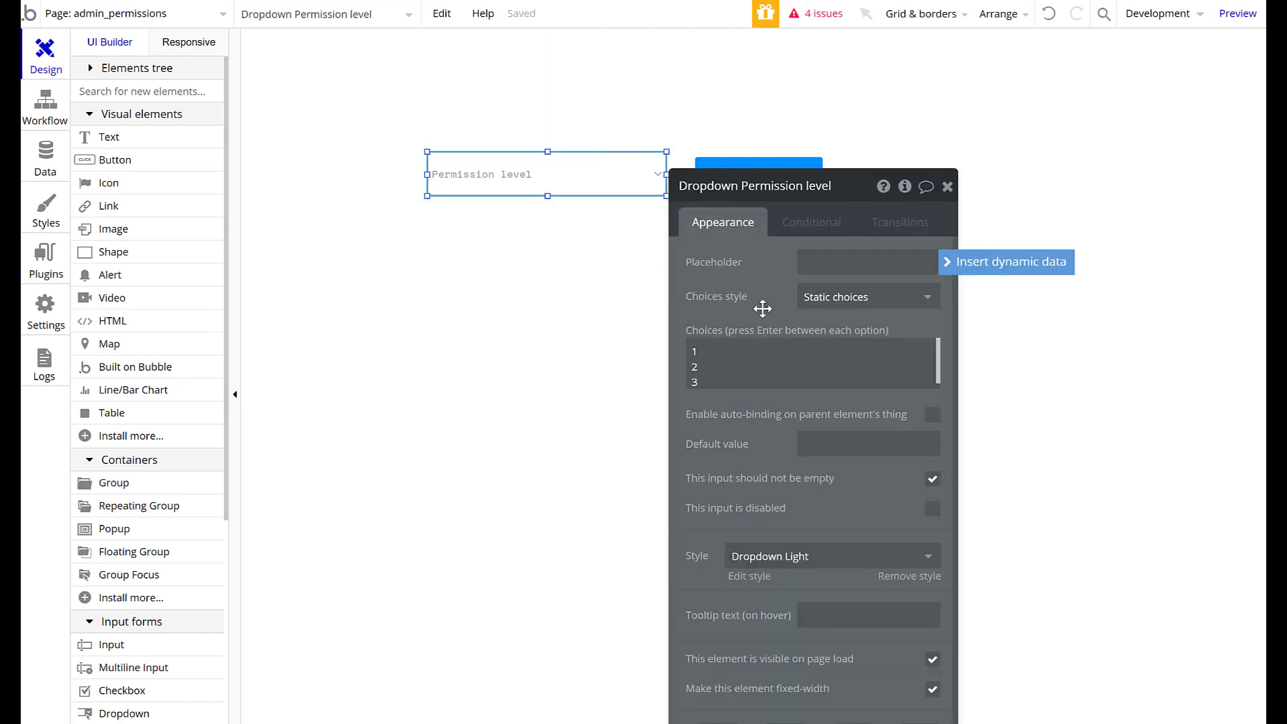
click(689, 382)
click(947, 186)
Inspect the Make changes to User action in the Save Permissions button's workflow and return to the page design.
click(756, 175)
double_click(755, 175)
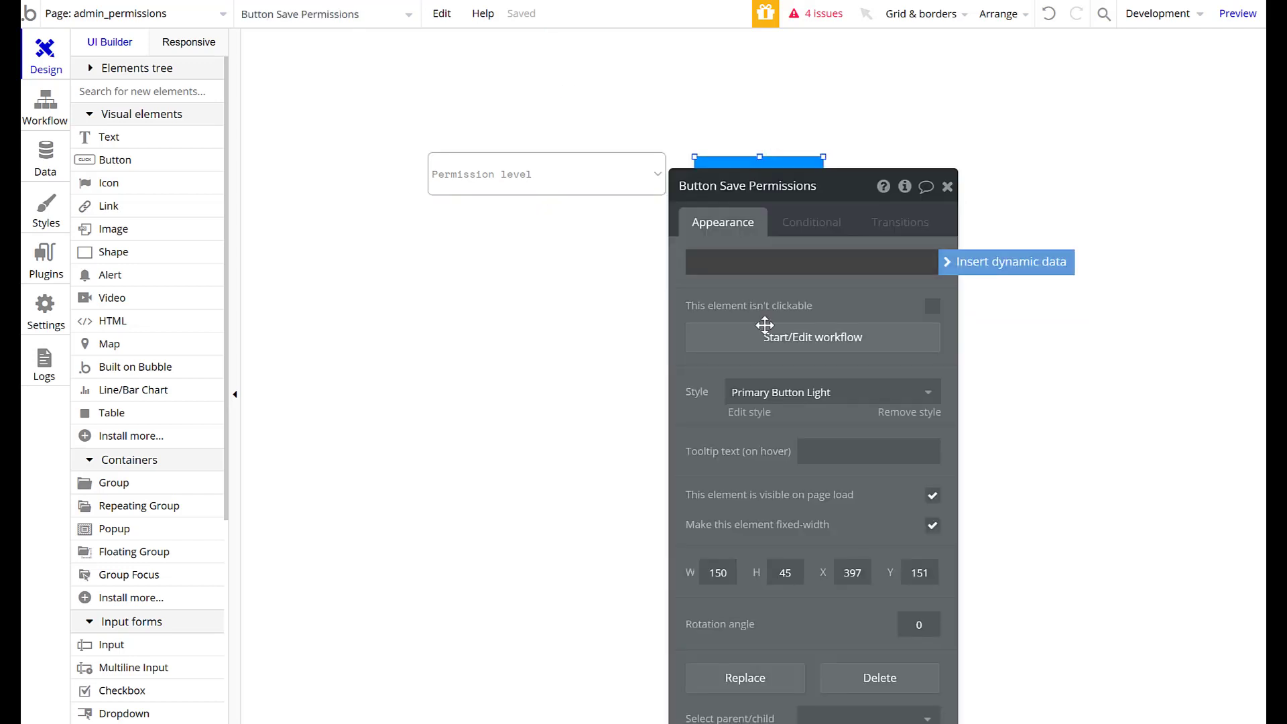
click(766, 333)
click(163, 228)
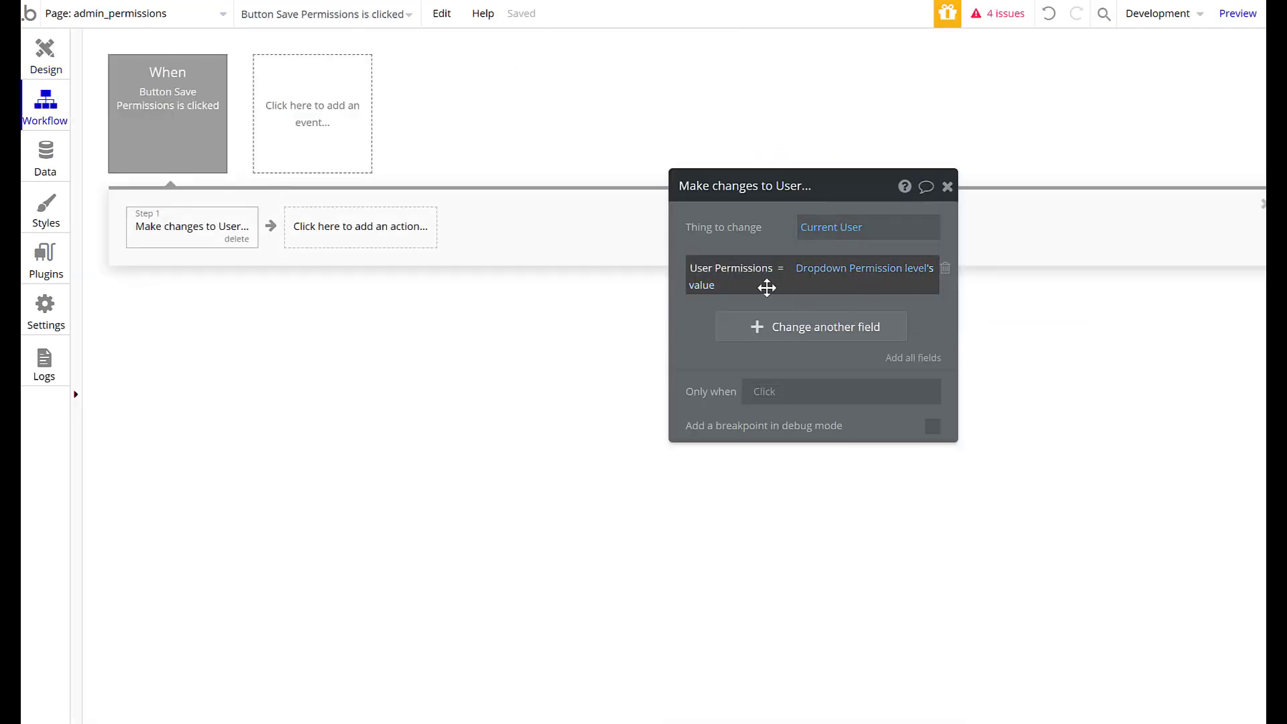
click(947, 186)
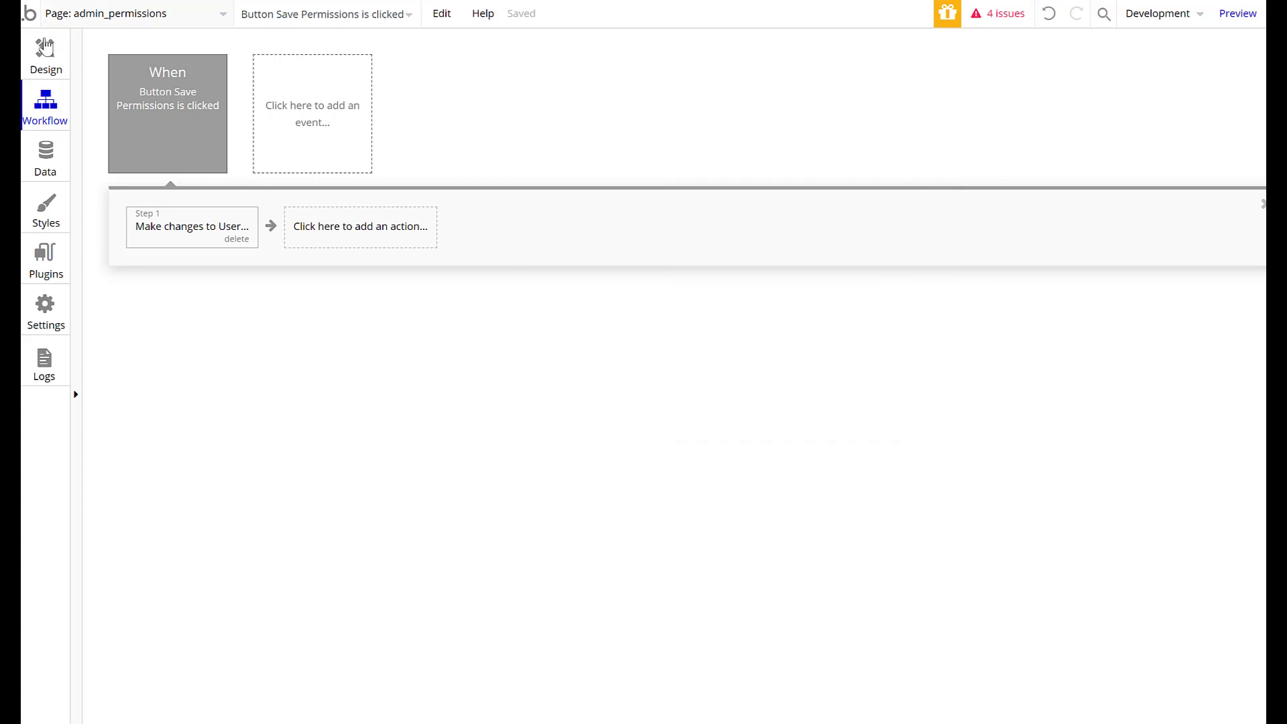
click(45, 47)
Move the Save Permissions button closer to the Permission level dropdown, aligning their top edges.
click(468, 309)
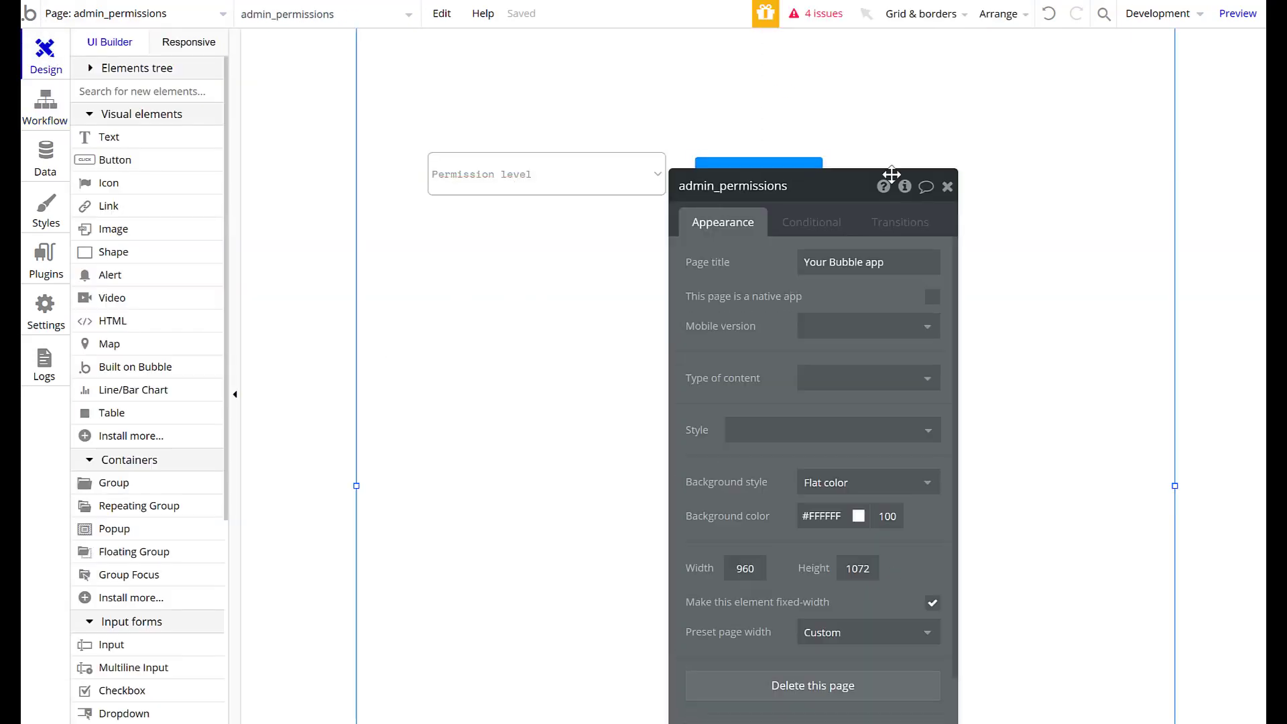
click(947, 186)
click(786, 186)
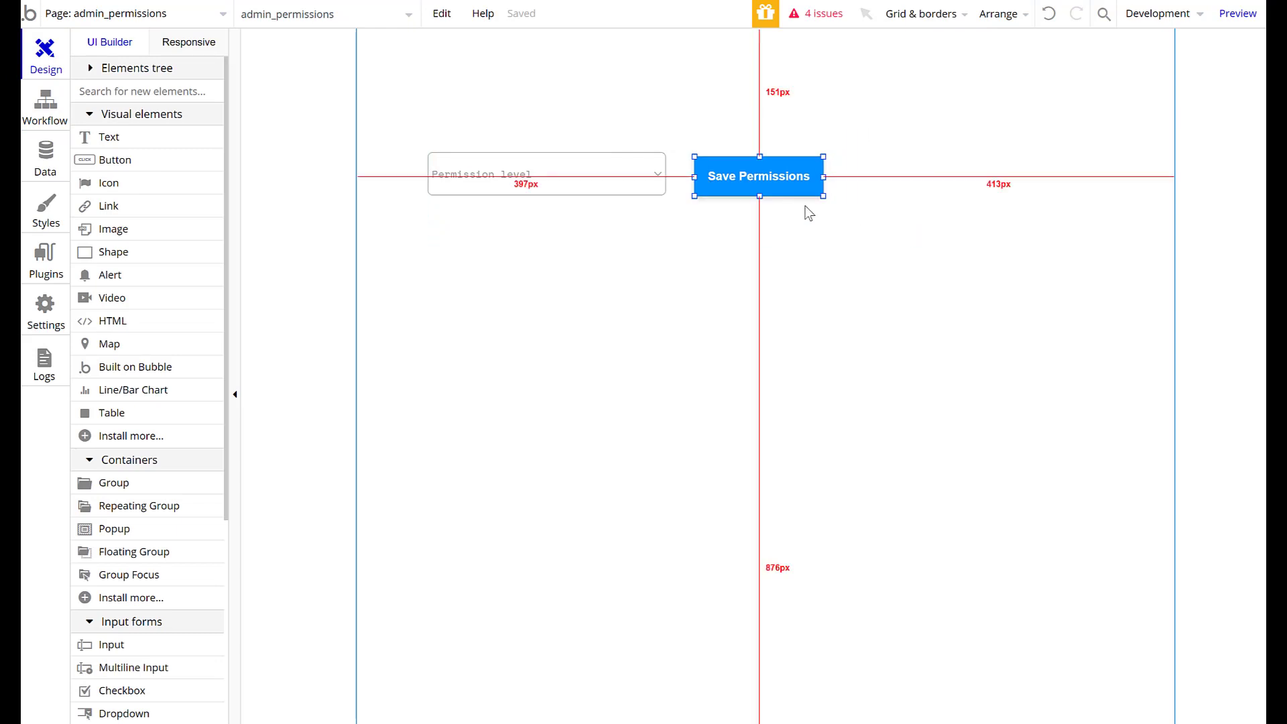
drag(771, 180, 788, 188)
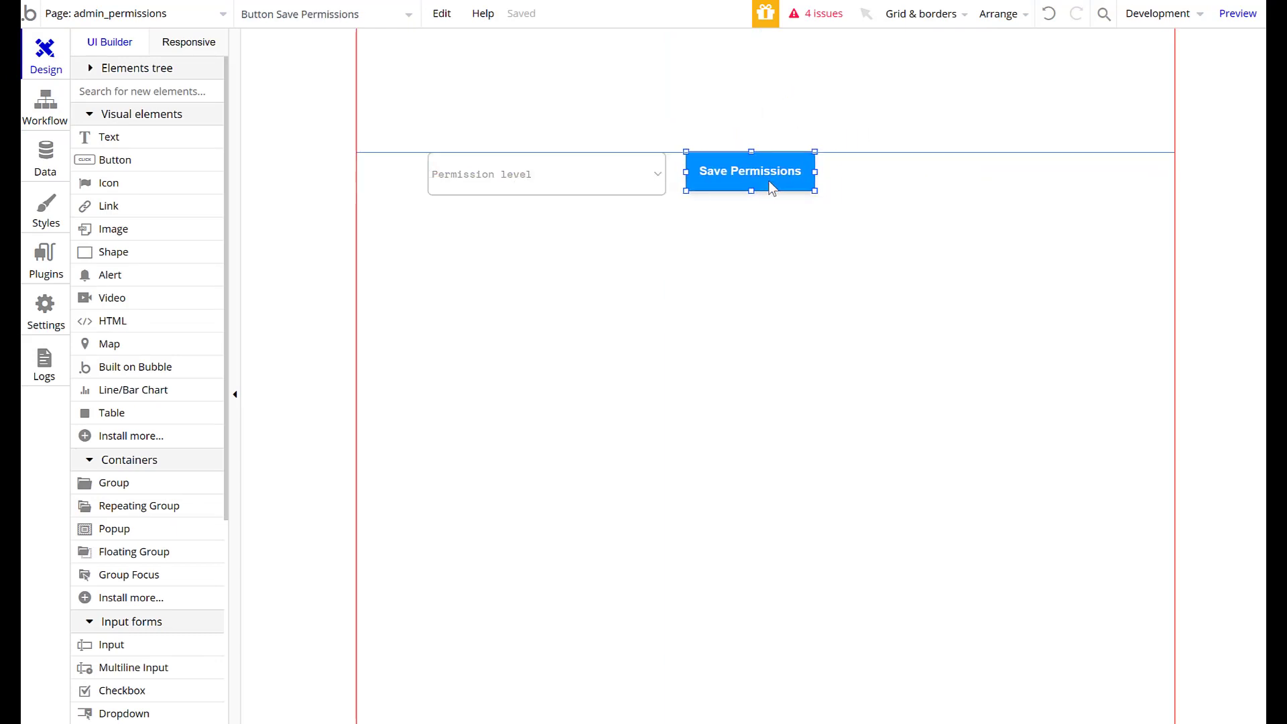
click(726, 302)
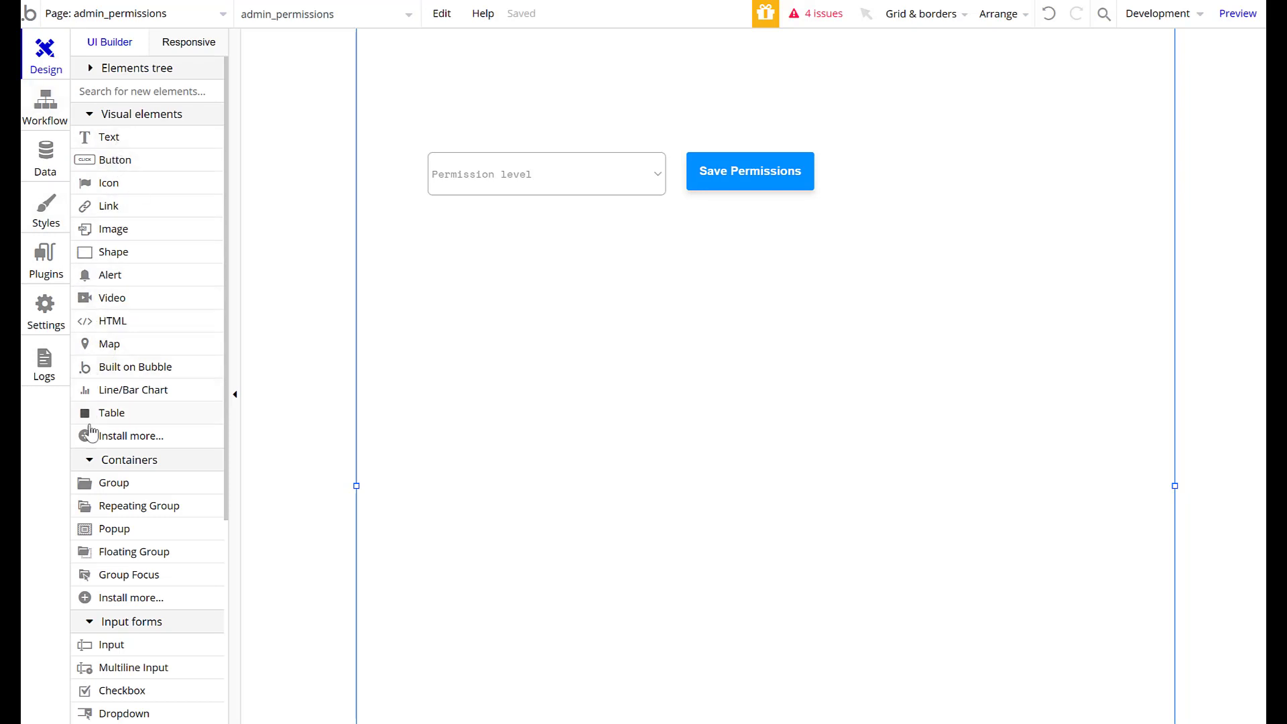
Draw a group about 795 by 241 px below the Permission level dropdown and the Save Permissions button.
click(114, 483)
mouse_move(404, 212)
mouse_down()
mouse_move(994, 448)
mouse_move(1079, 417)
mouse_up()
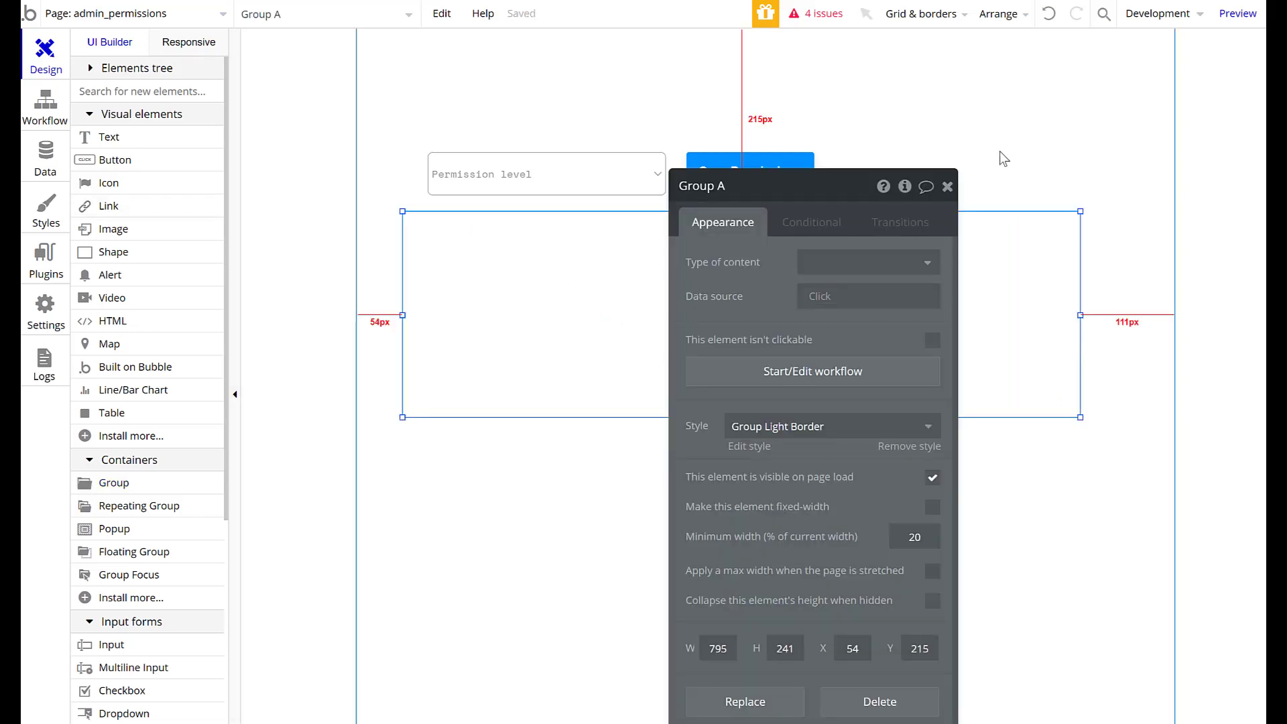
click(947, 186)
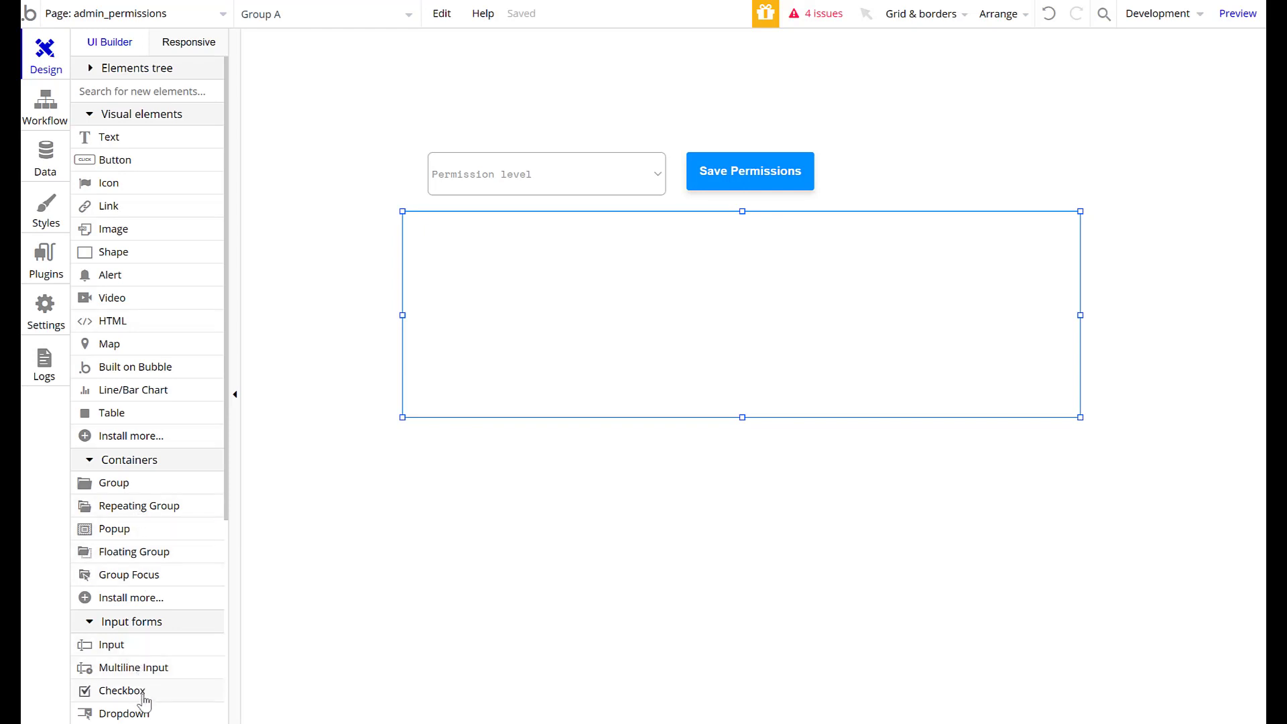
Add a dropdown inside Group A and place it in the group's left part.
click(129, 713)
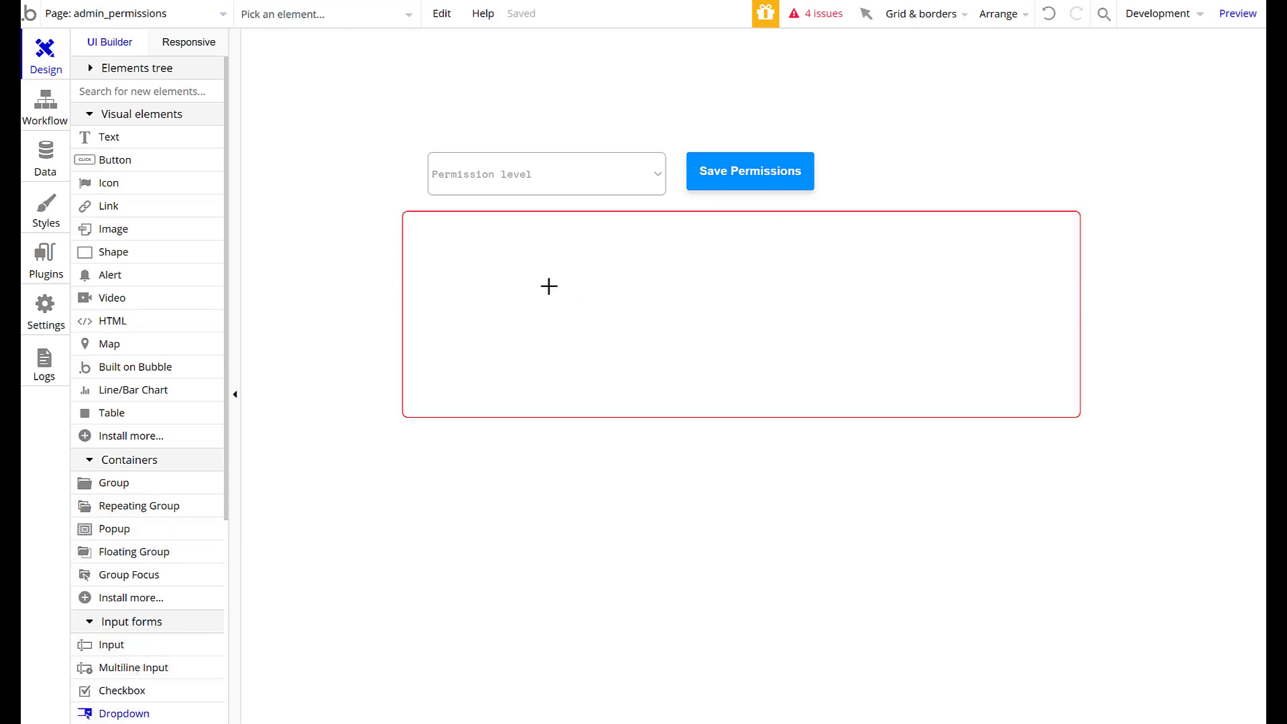
mouse_move(949, 258)
mouse_down()
mouse_move(1054, 279)
mouse_move(868, 259)
mouse_move(1009, 241)
mouse_up()
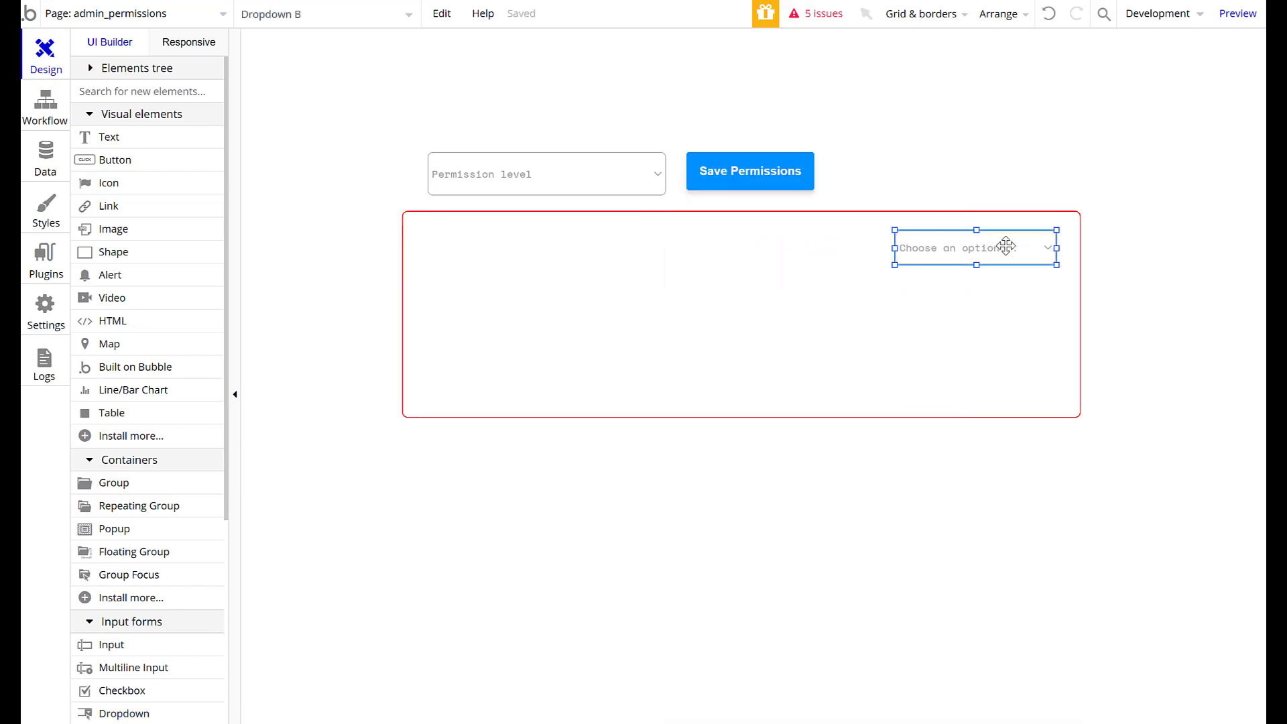
drag(918, 242, 534, 287)
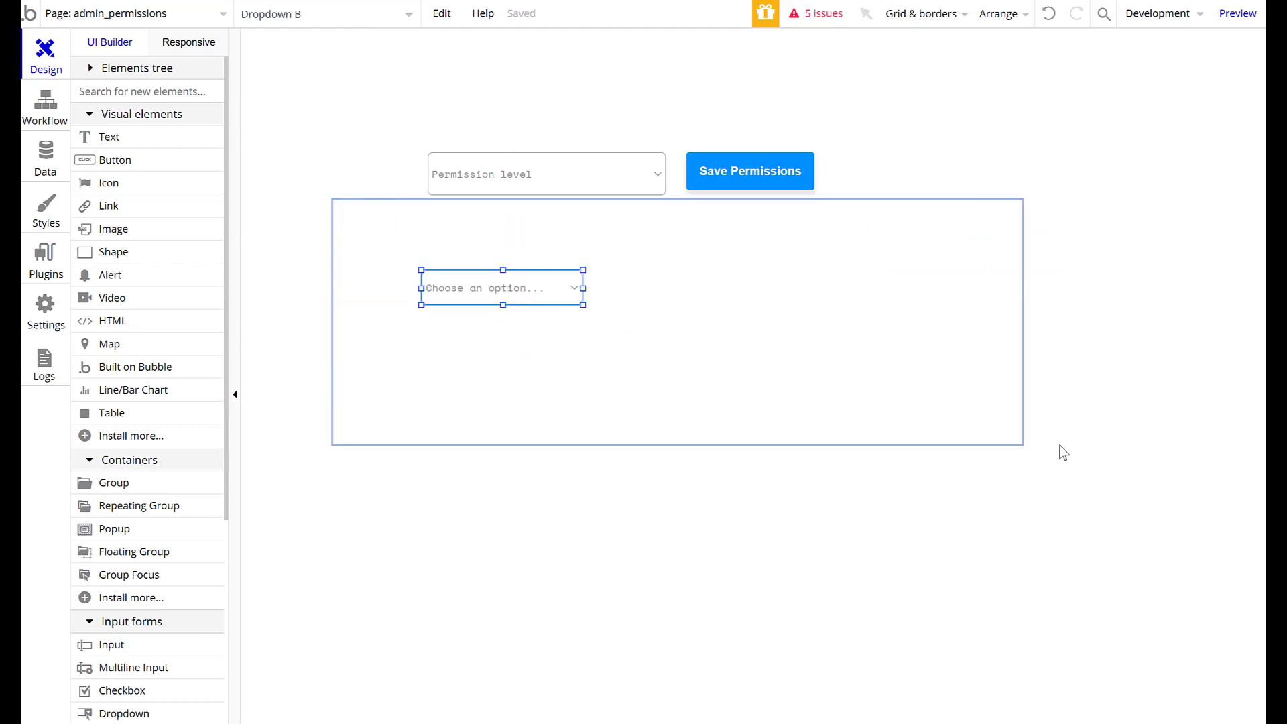
Add a text input about 249 by 41 px and, beside it, a button about 209 by 45 px inside Group A.
click(652, 249)
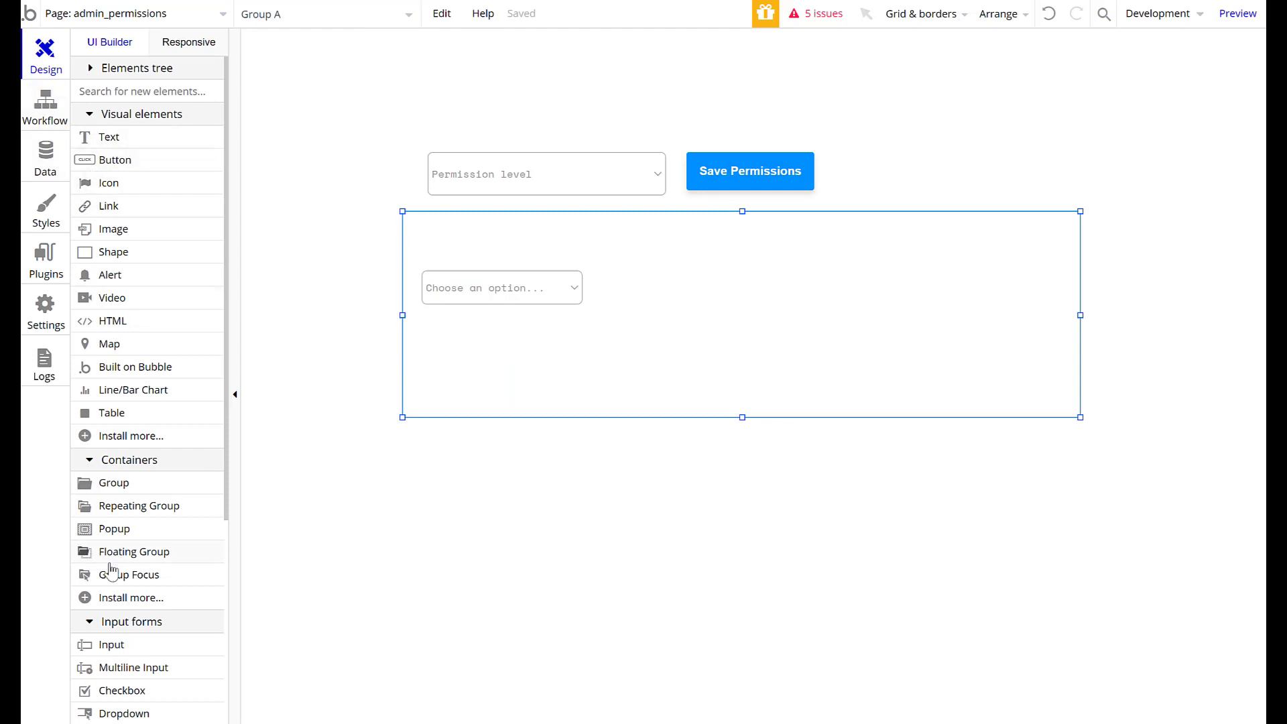
click(109, 644)
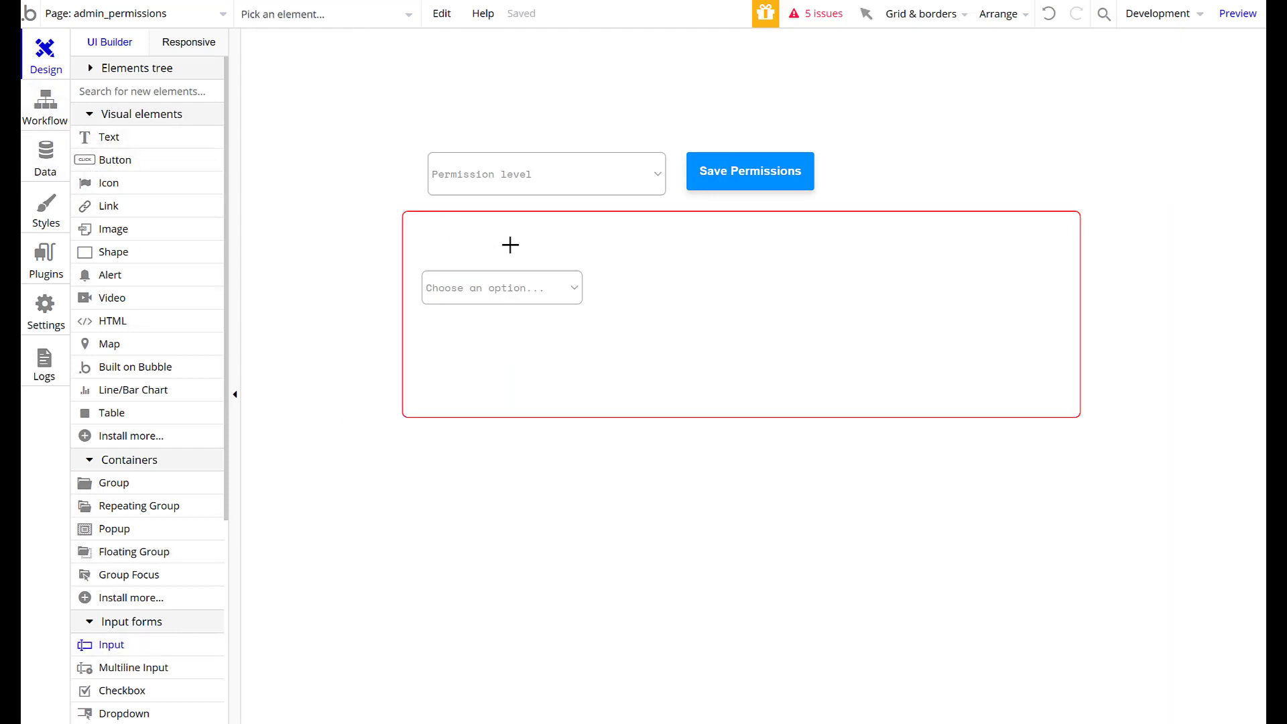
drag(424, 223, 634, 257)
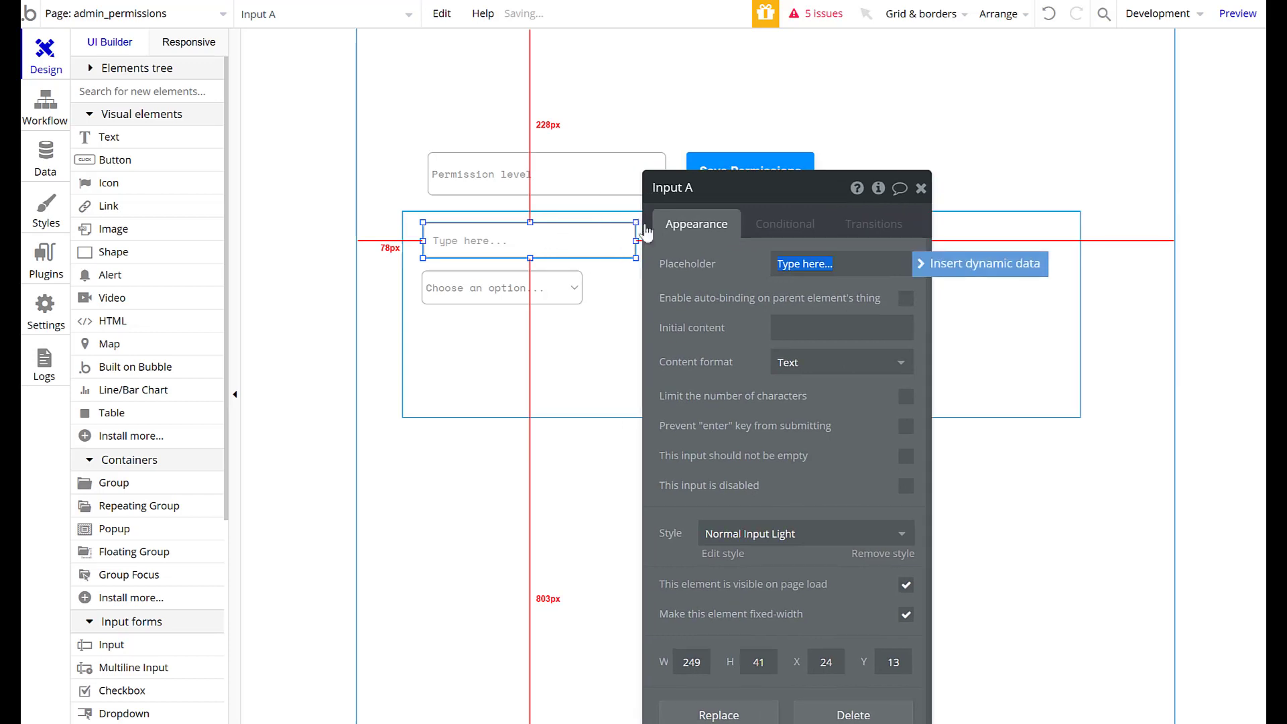
click(922, 189)
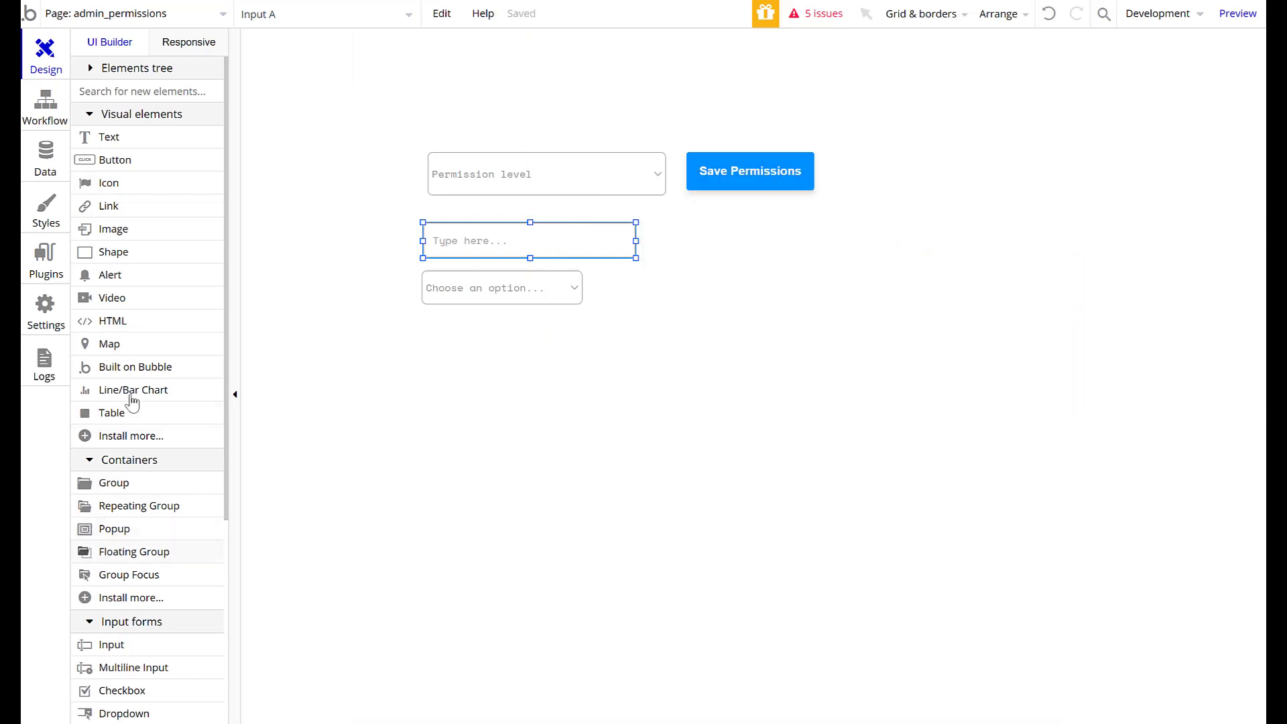
click(132, 162)
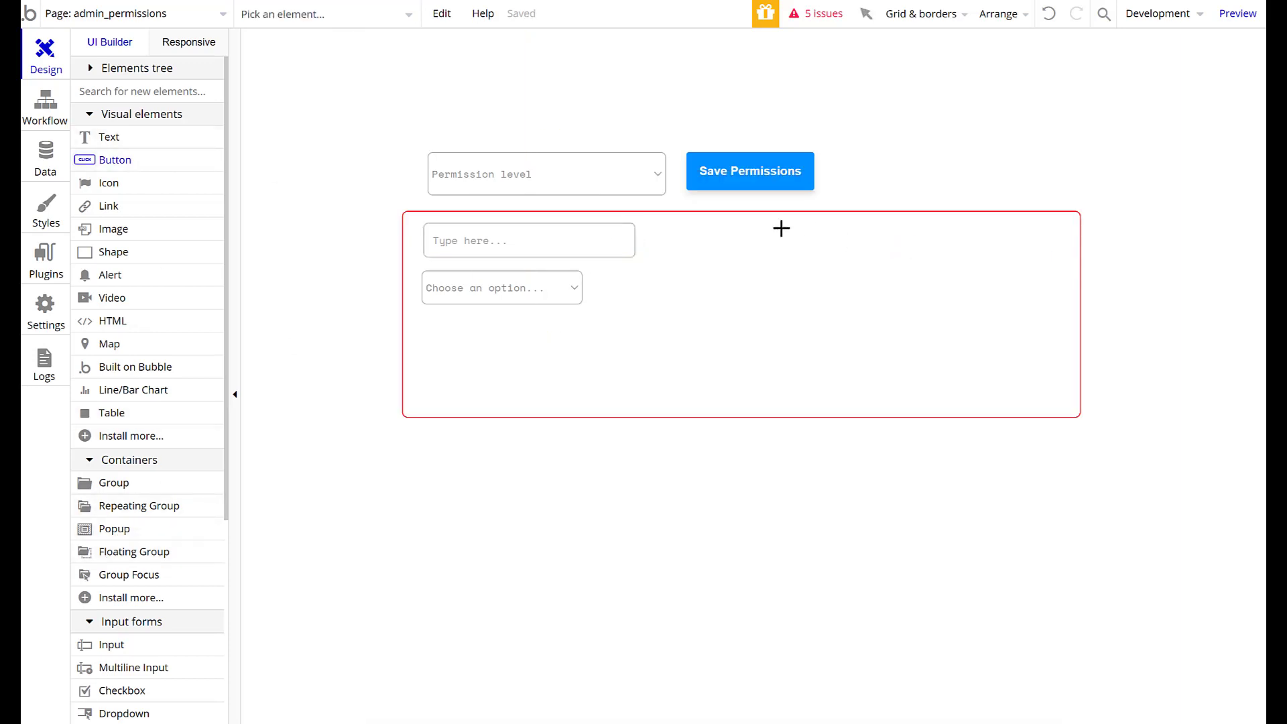
drag(698, 227, 876, 265)
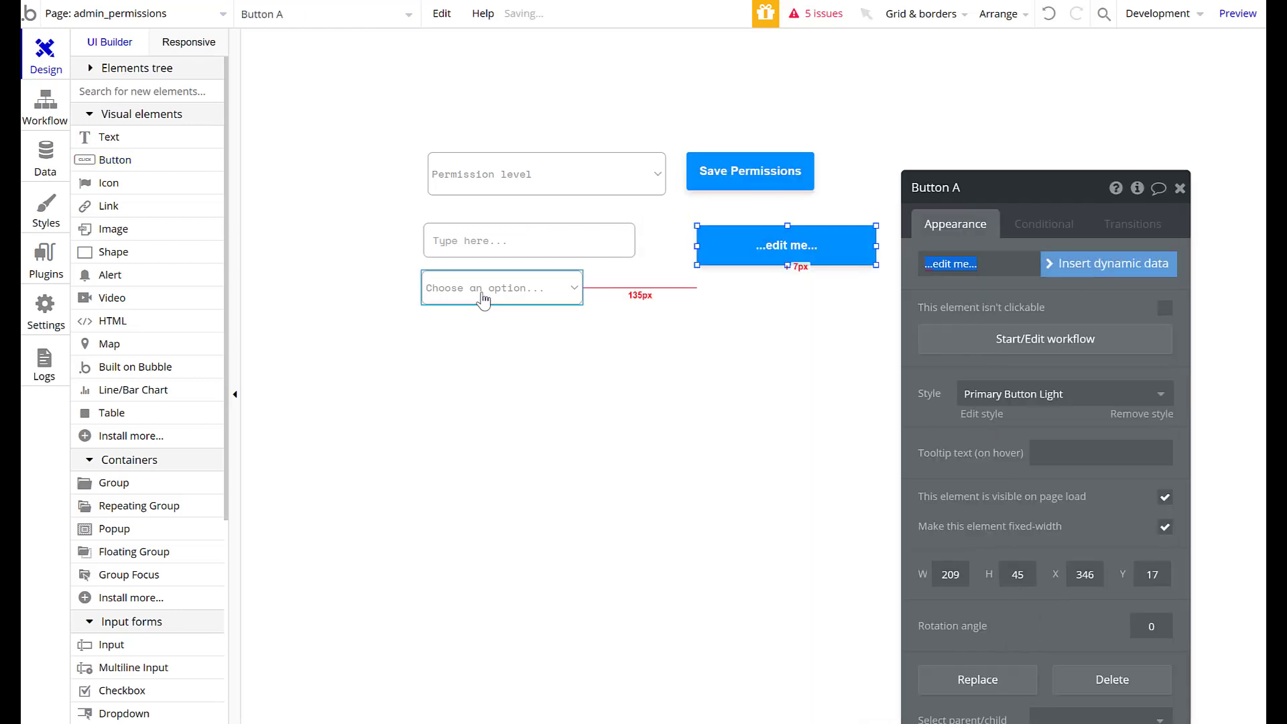
Delete the "Choose an option..." dropdown from Group A.
click(482, 292)
key(Delete)
Reduce Group A's height to fit its contents and move the new button next to the input, at X 295, Y 13.
click(631, 315)
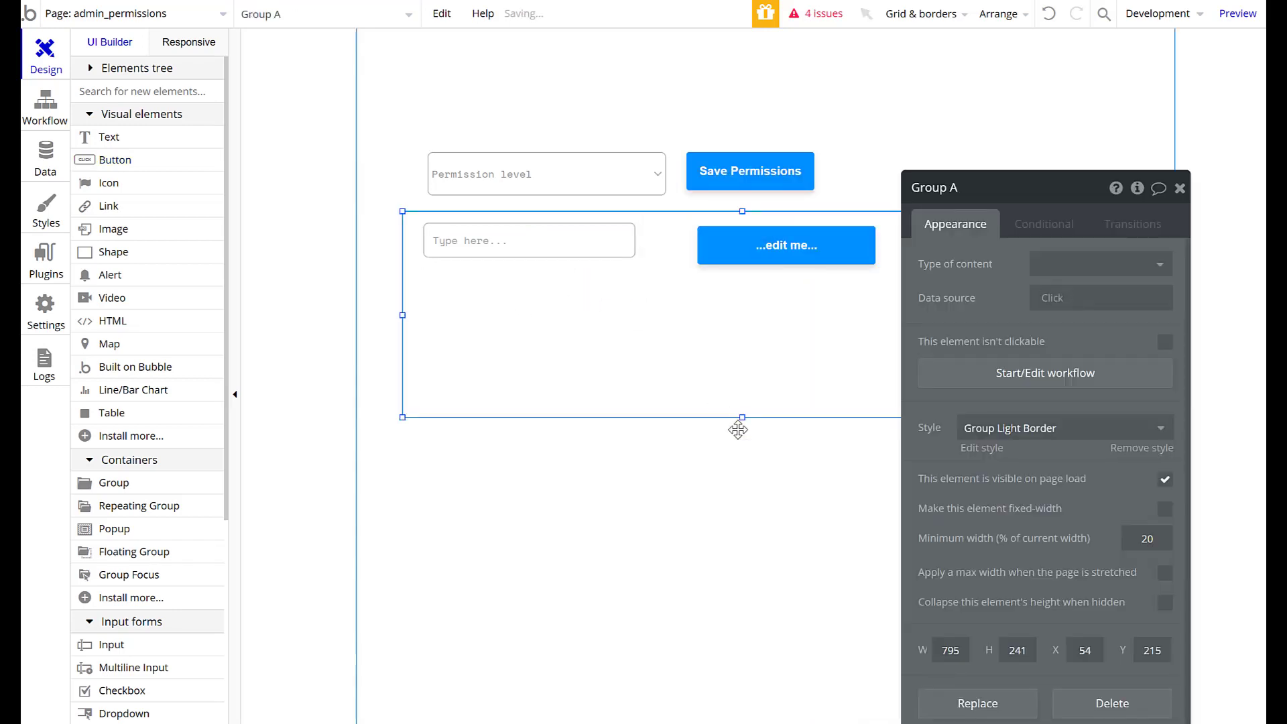
drag(743, 415, 721, 245)
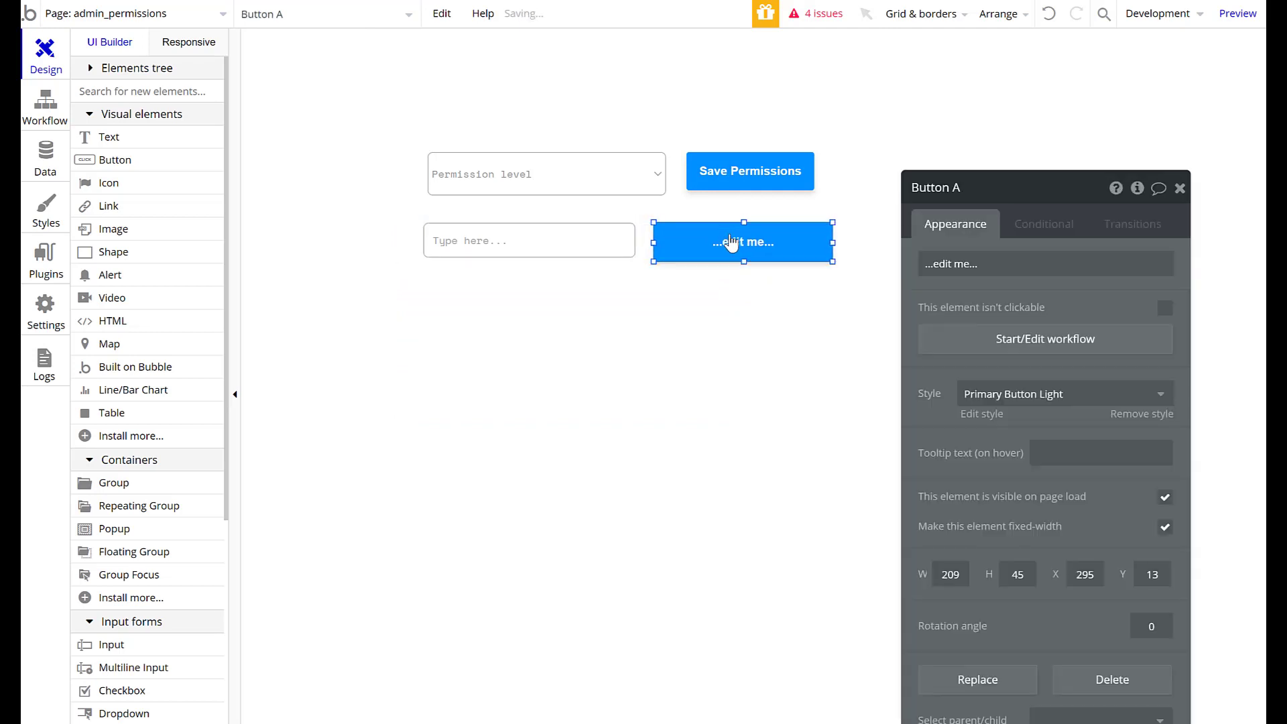
Label the new button in Group A "Start project".
click(953, 252)
text(Start porject)
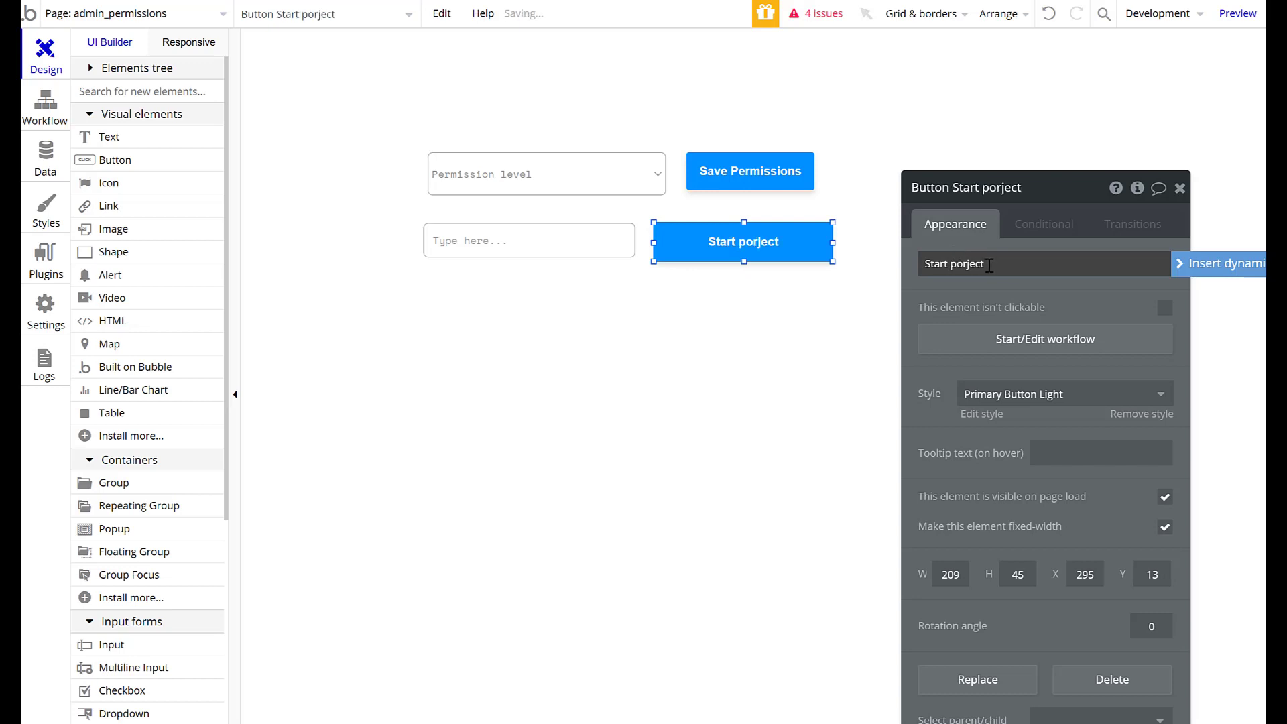
right_click(971, 264)
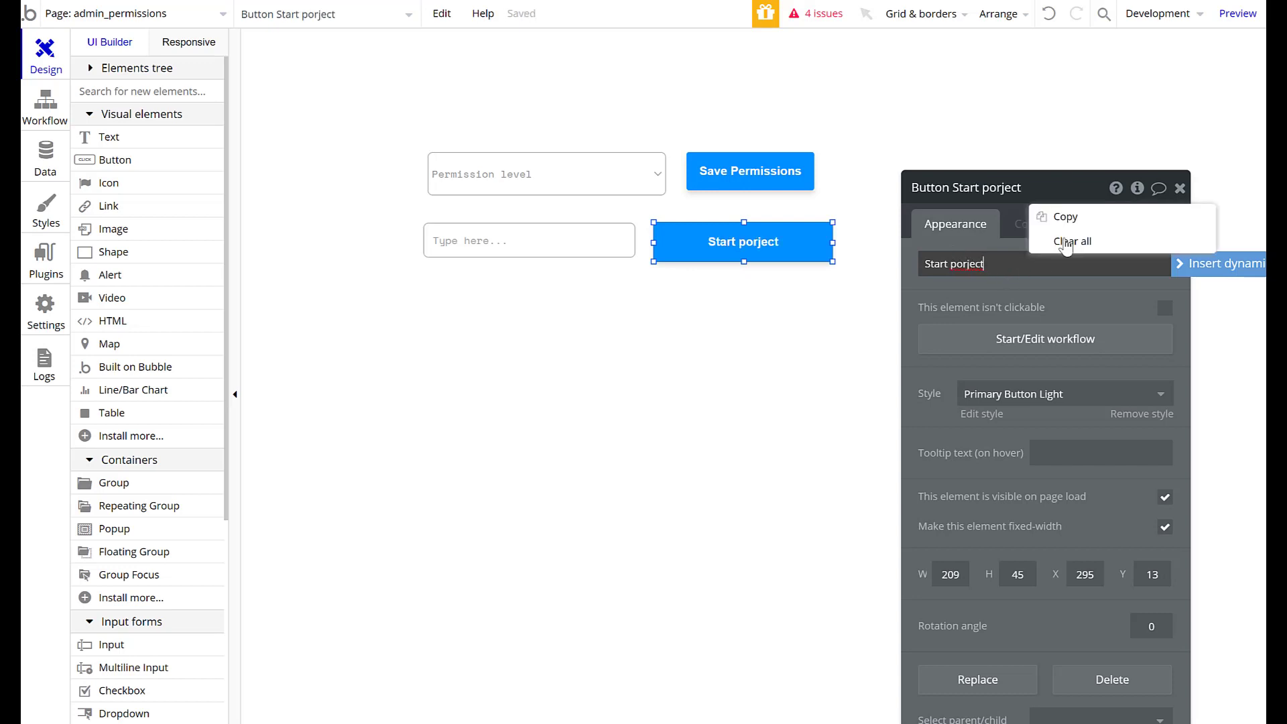
click(964, 264)
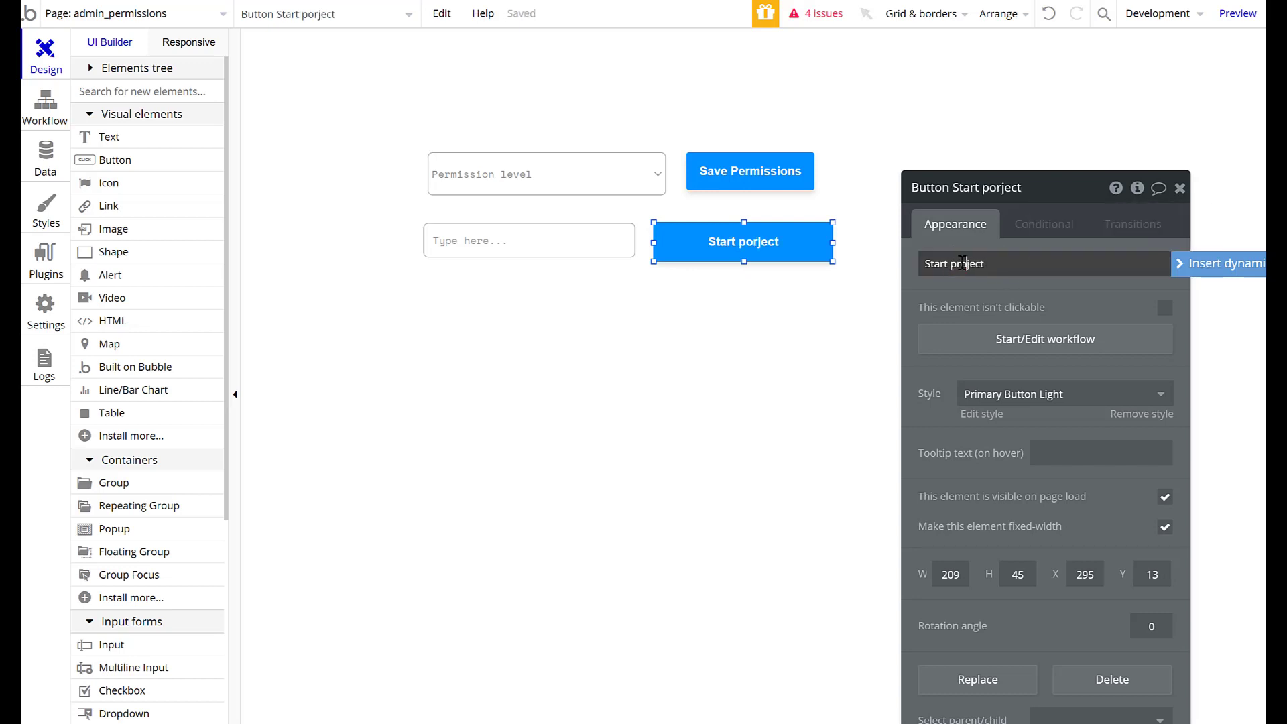
click(1180, 188)
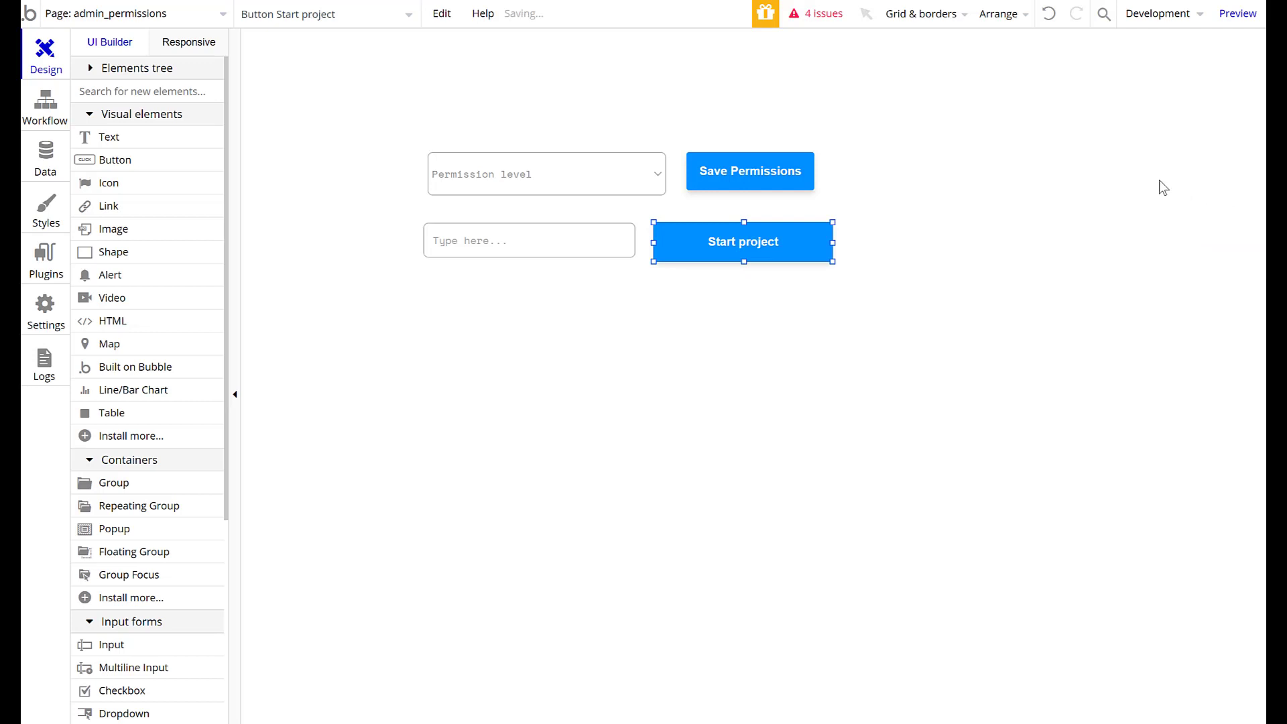
Align Group A's left edge with the Permission level dropdown, and add a condition to the group and turn it on.
drag(943, 225, 968, 226)
double_click(935, 240)
click(1034, 231)
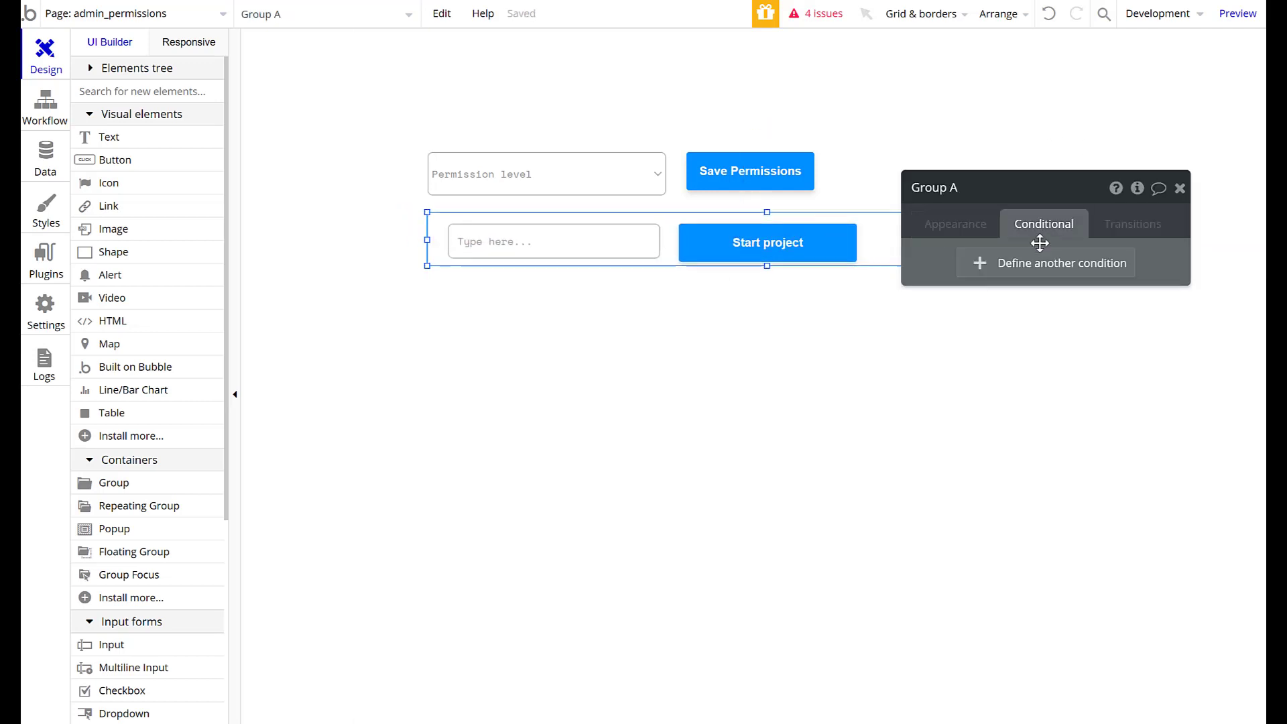
click(984, 276)
click(926, 252)
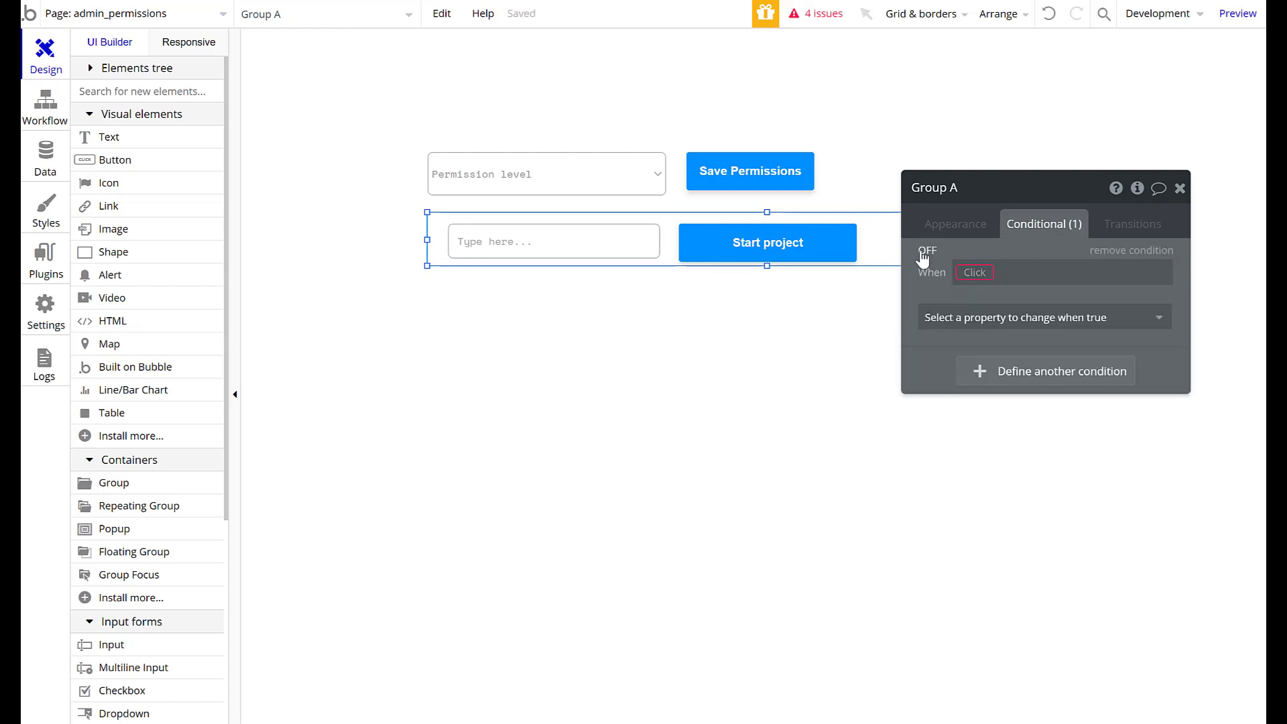
Add an unchecked visibility property to Group A's condition and set it to apply when Current User's User Permissions is "1".
click(996, 321)
click(982, 370)
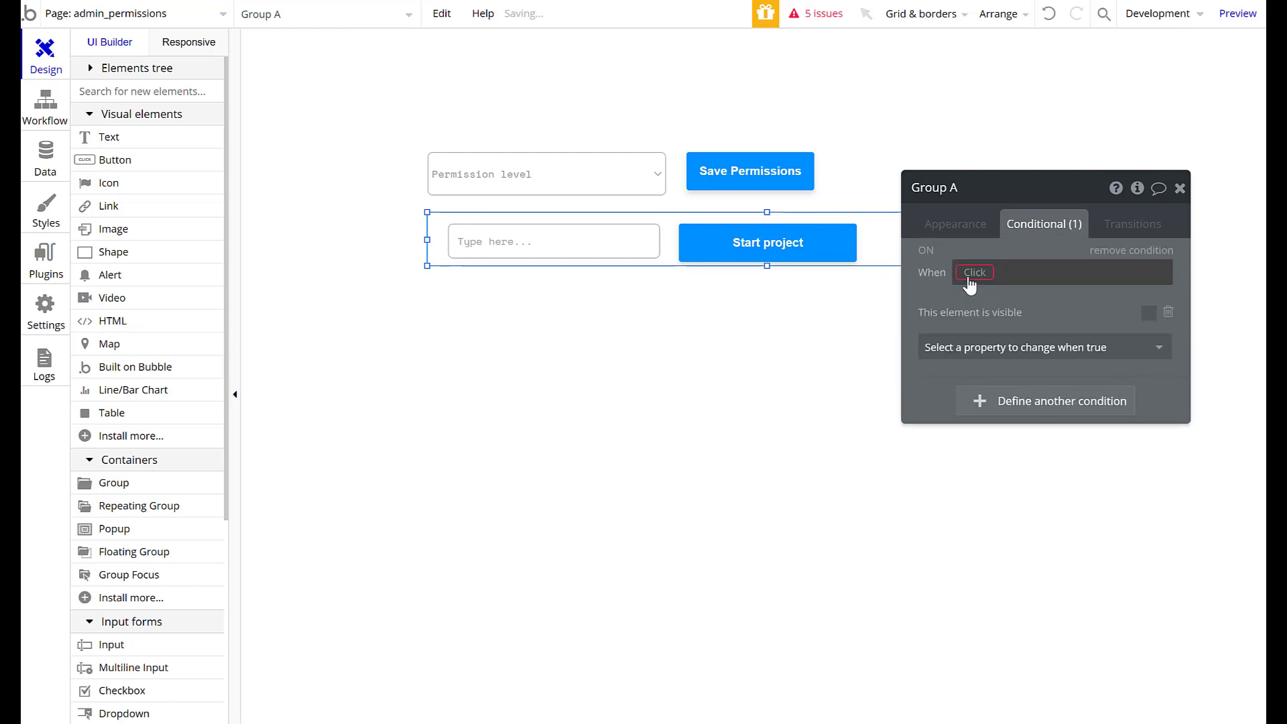
click(975, 272)
click(1008, 322)
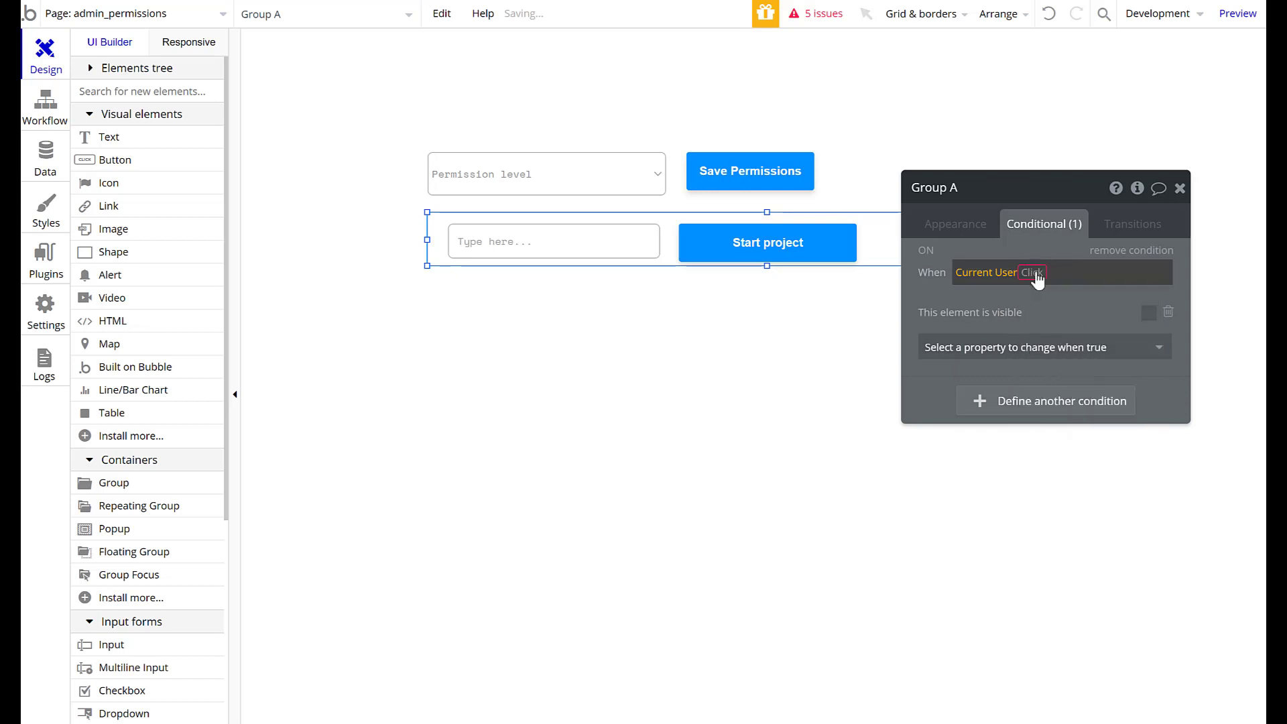
click(1071, 372)
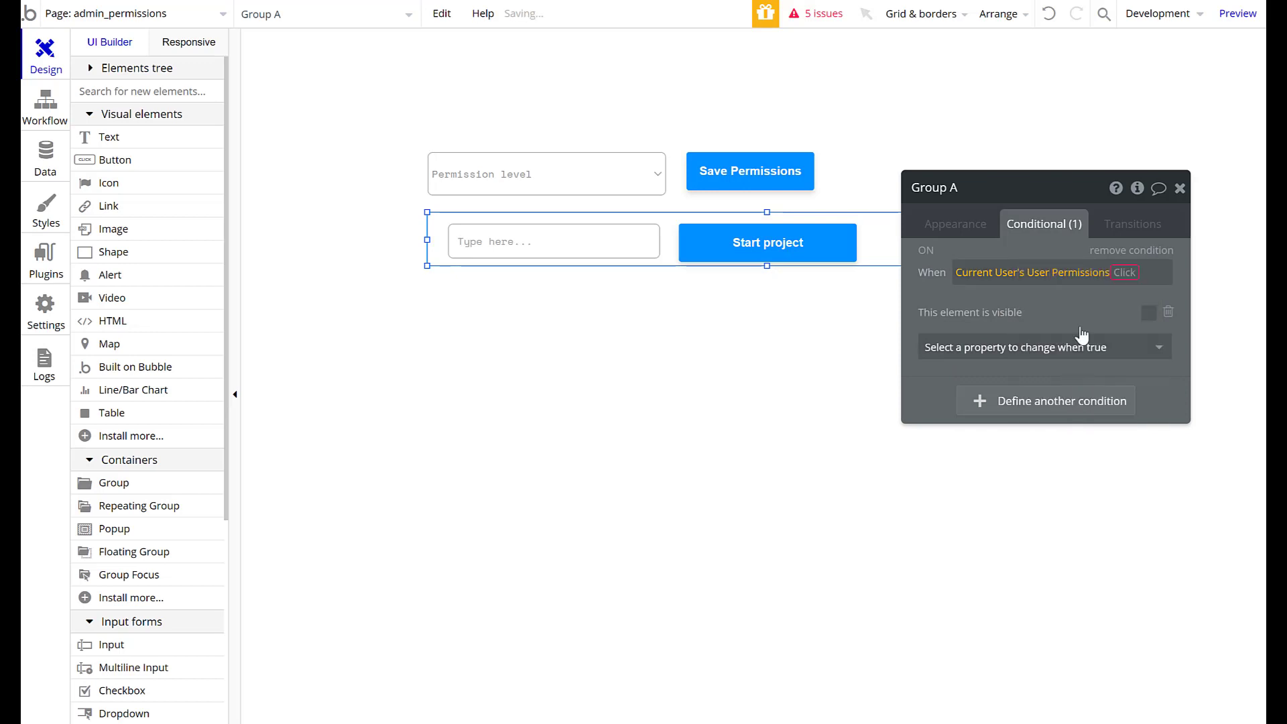
click(1144, 302)
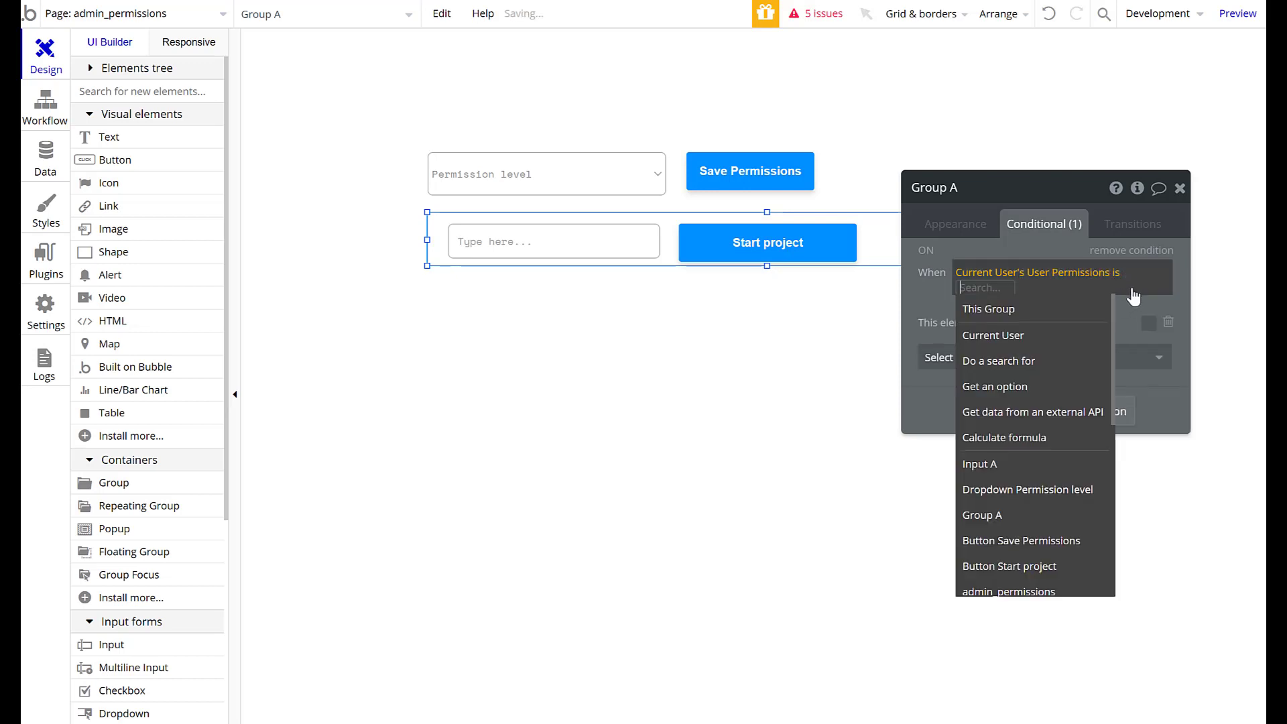
text(1)
click(923, 302)
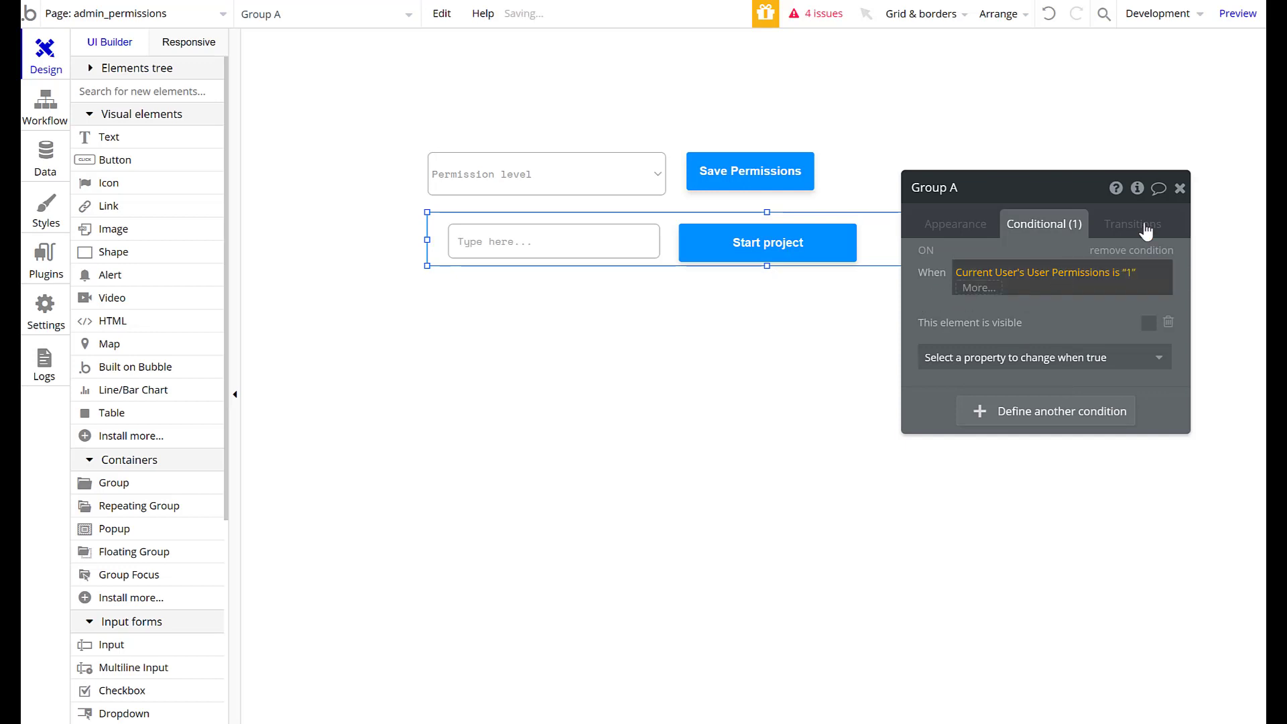
click(1179, 189)
Move the Start project button up to Y 9 and create a workflow for its click event.
drag(760, 238, 772, 236)
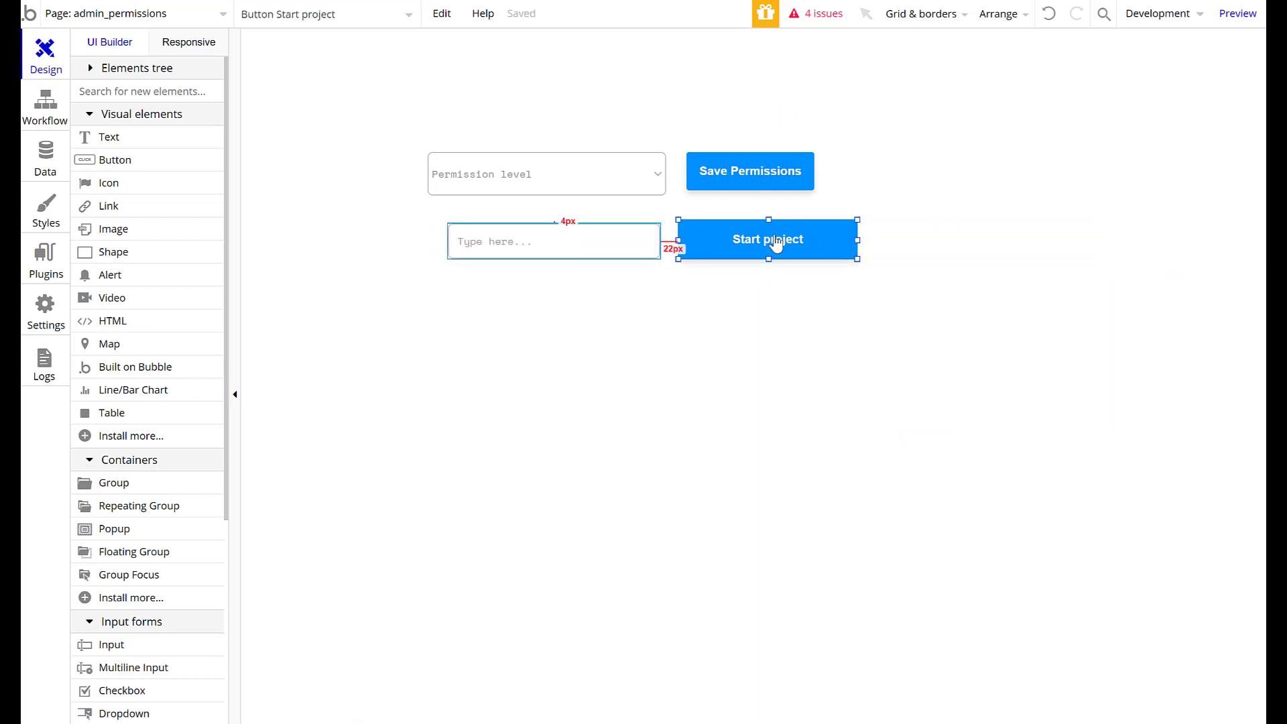
double_click(788, 249)
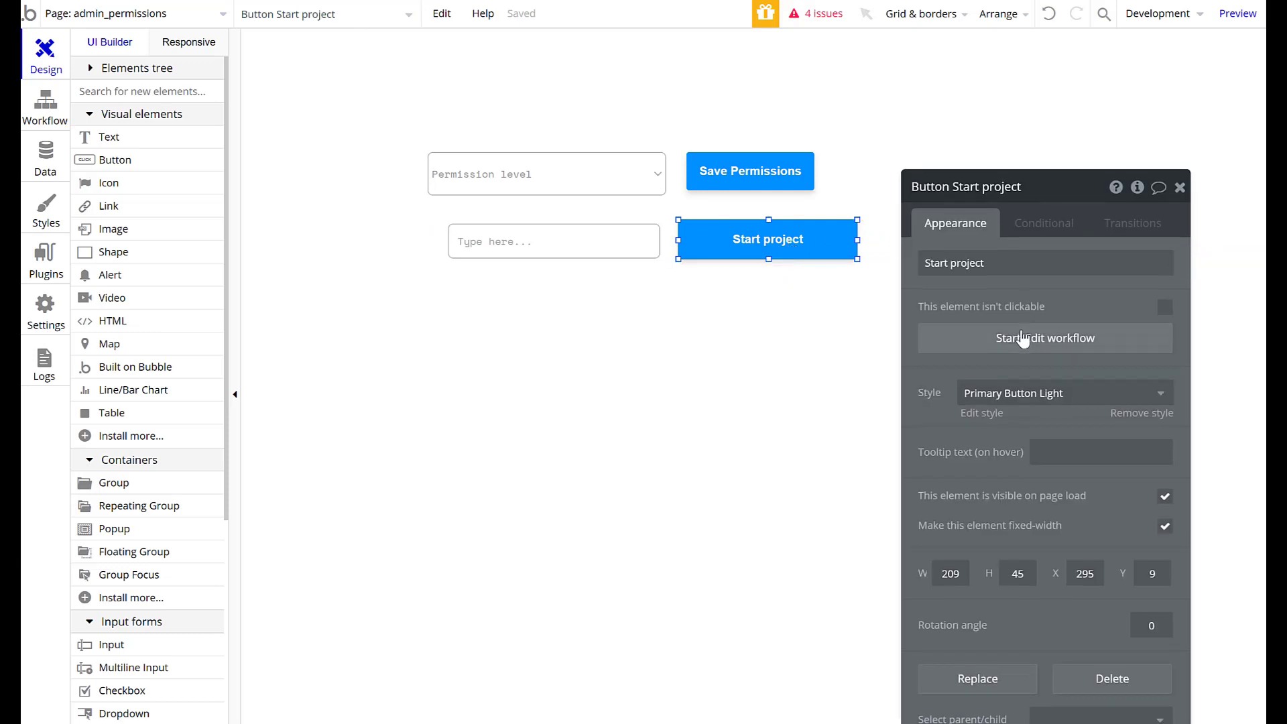
click(1022, 339)
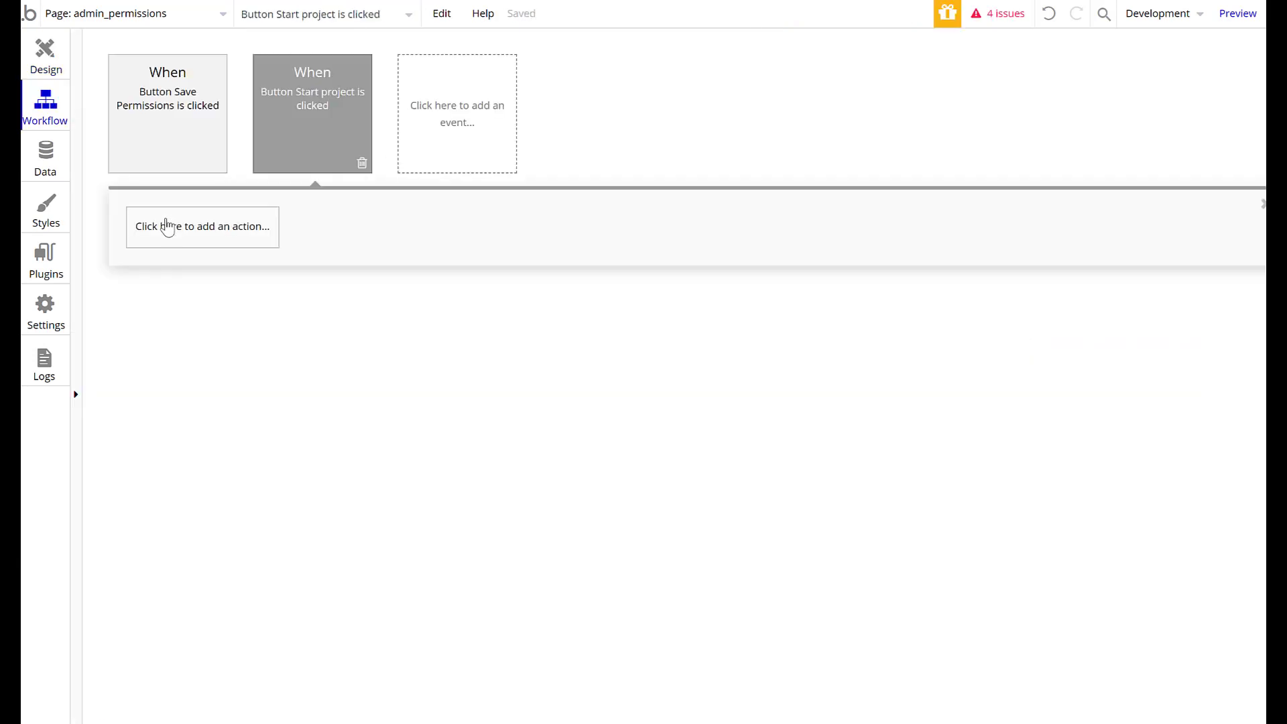
Add an action to the Start project workflow that creates a new thing of type Project.
click(167, 228)
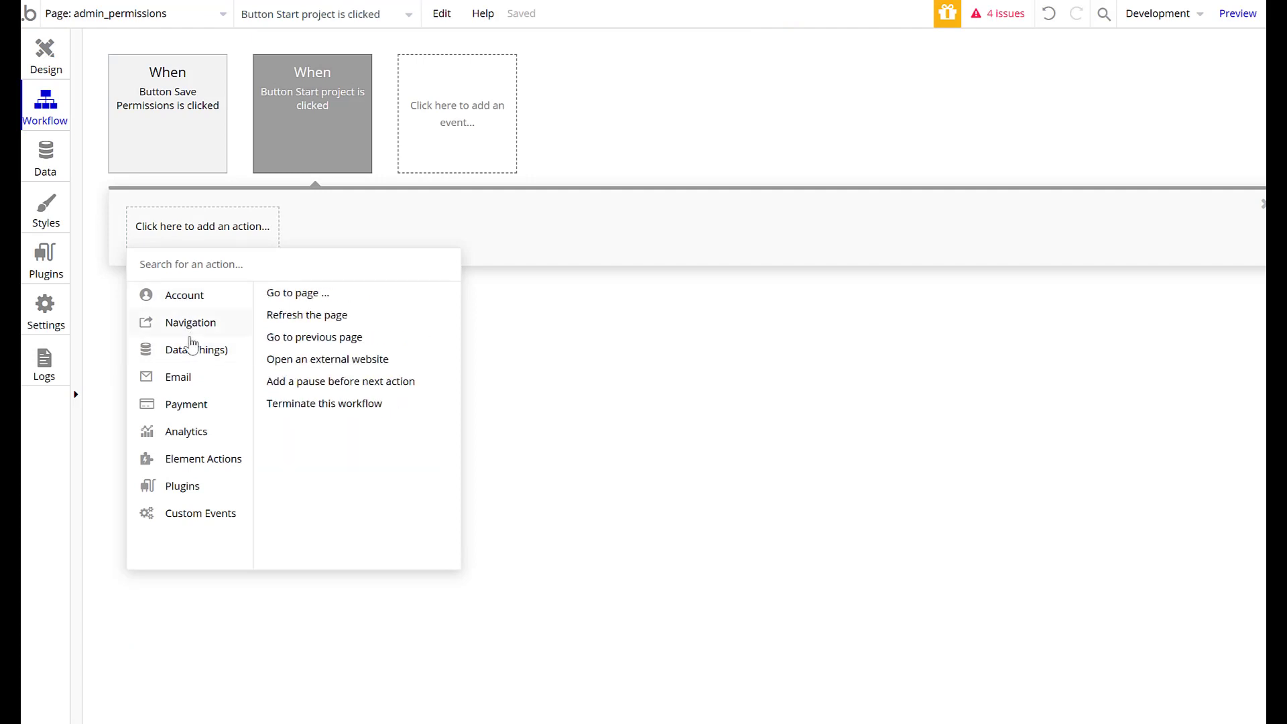
mouse_move(197, 347)
click(319, 300)
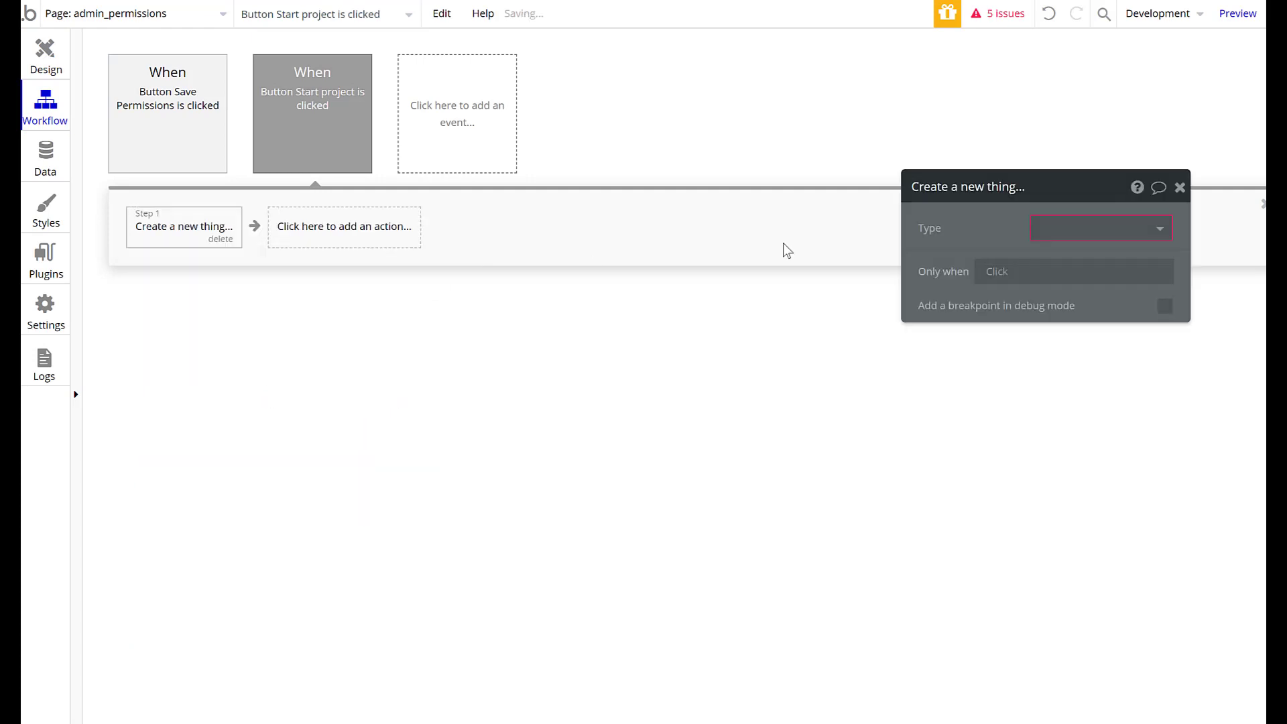
click(1061, 230)
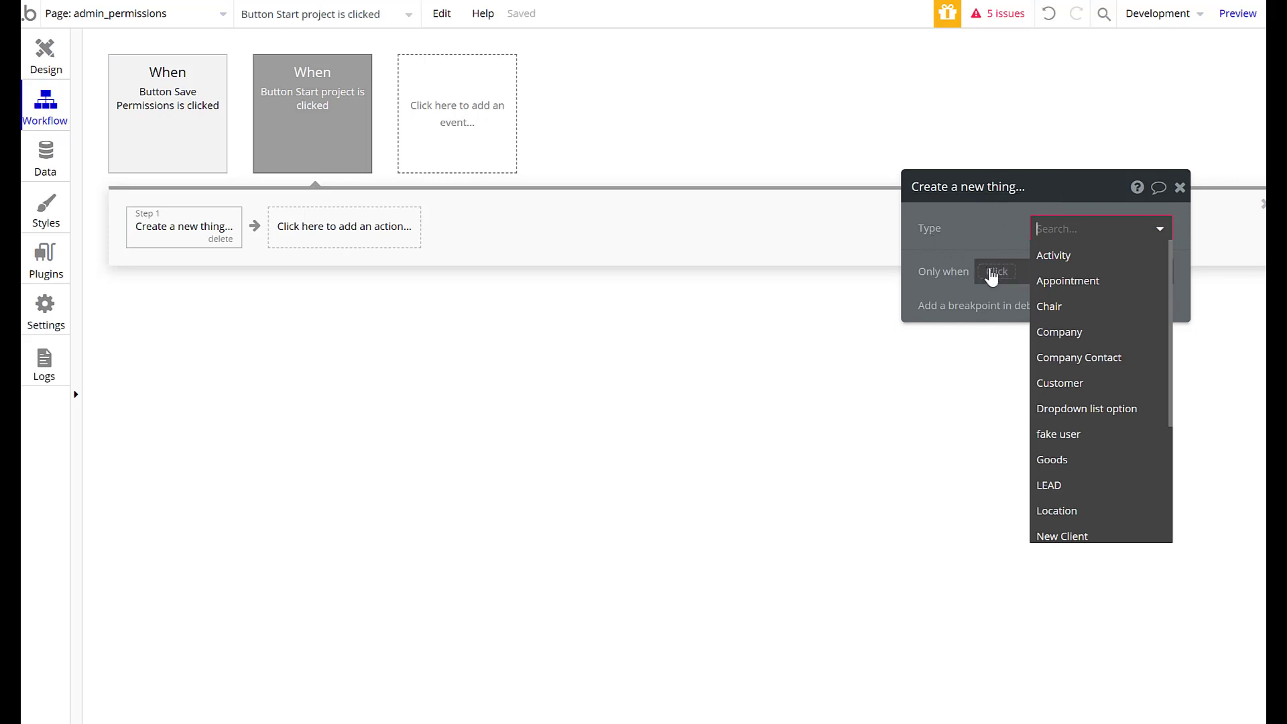
text(Proj)
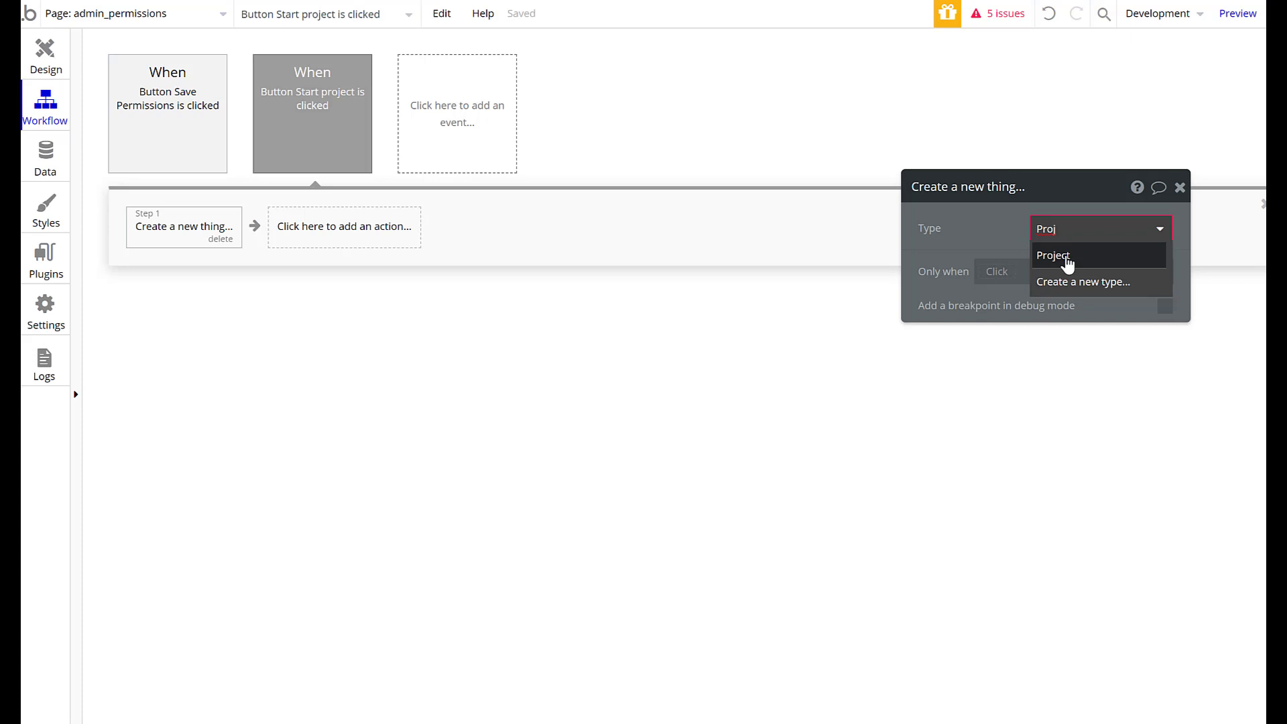
click(1068, 263)
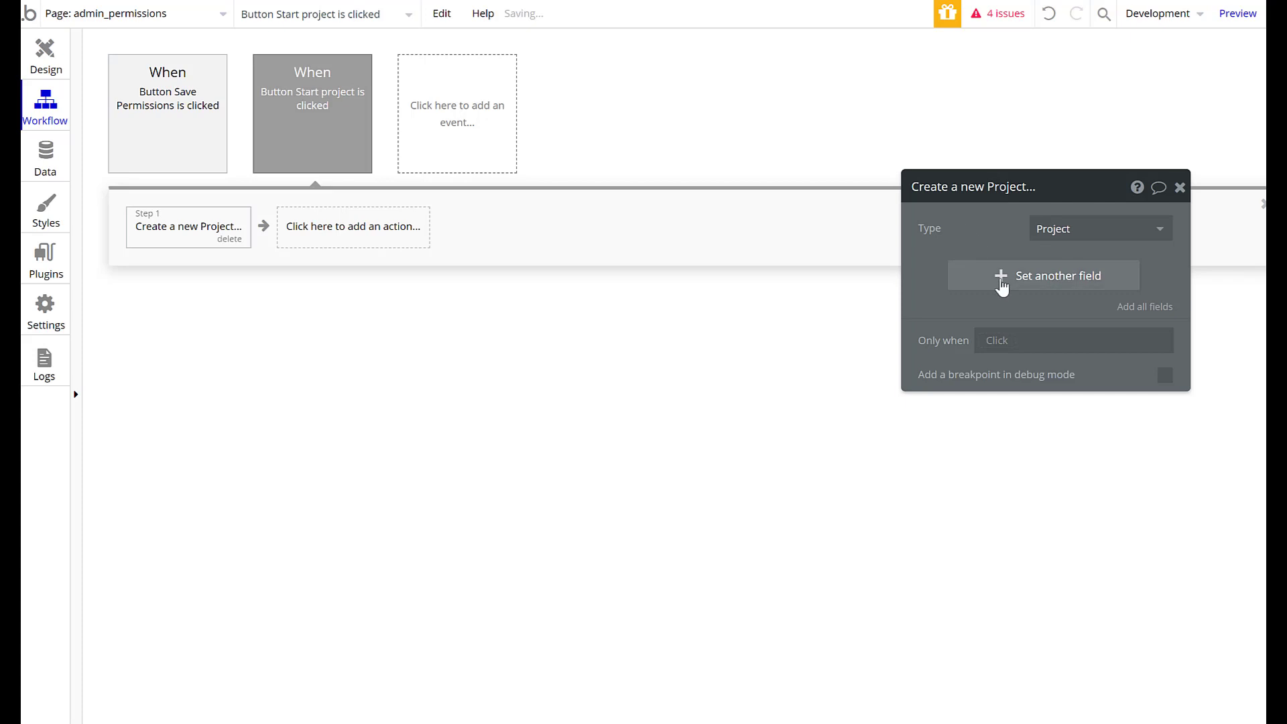
Create a new non-list field named "Stage" on the Project type and include it in the create action.
click(1002, 277)
click(934, 270)
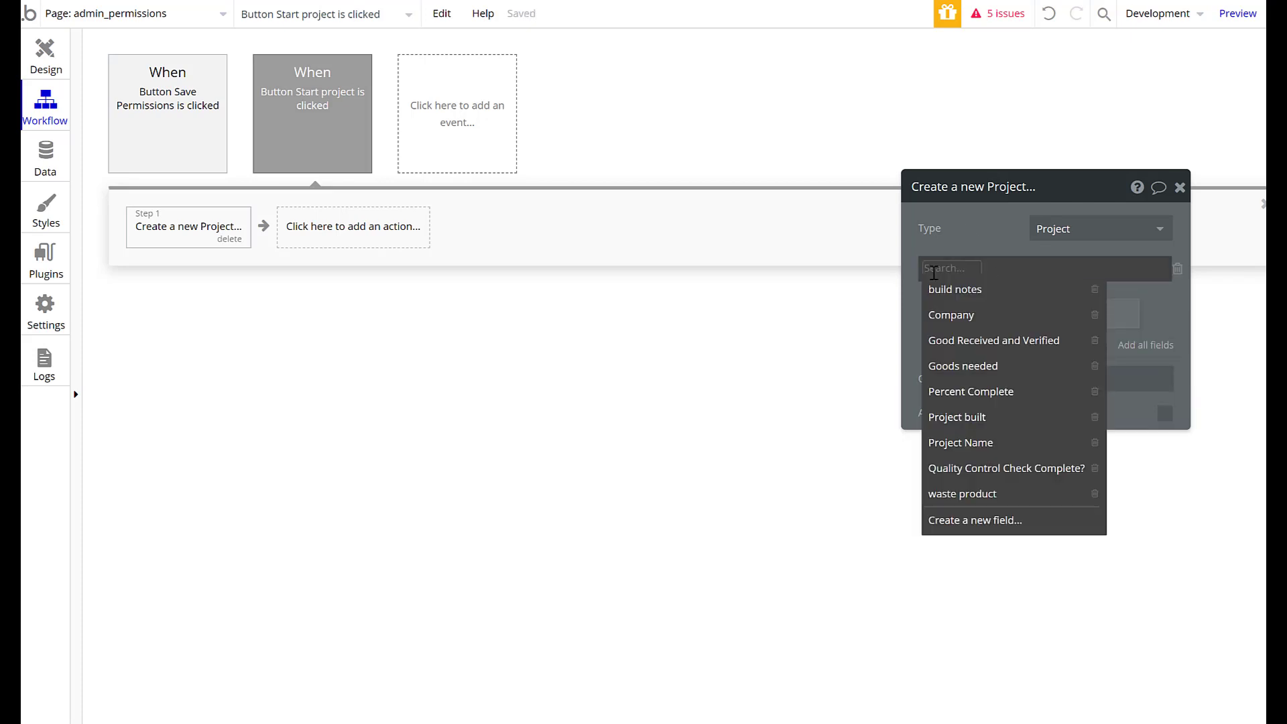
text(Stage)
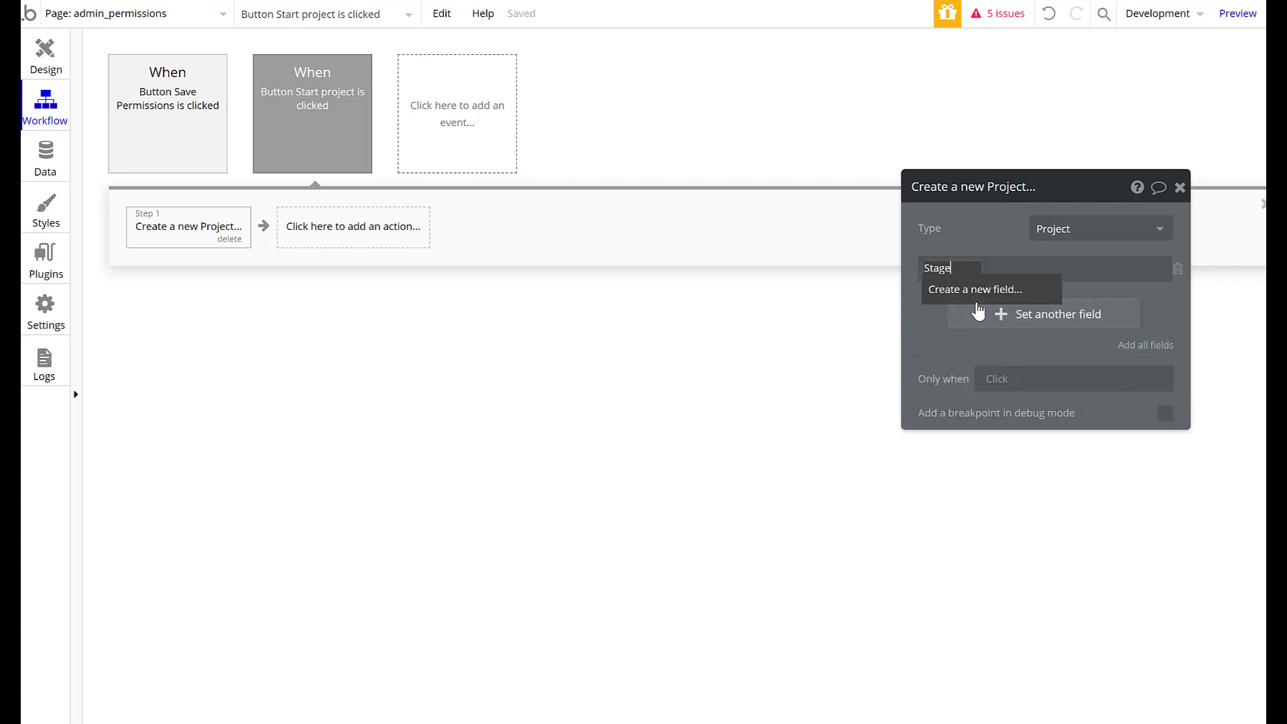
click(987, 292)
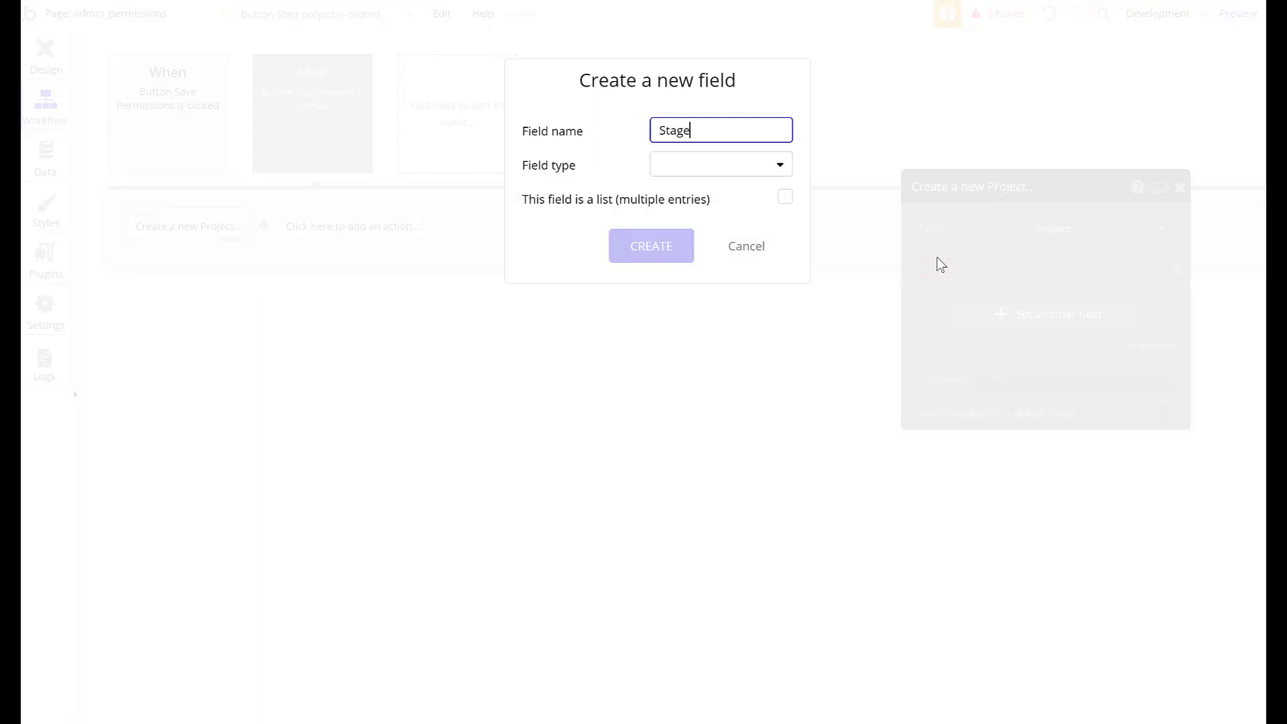
click(667, 180)
click(677, 196)
click(653, 250)
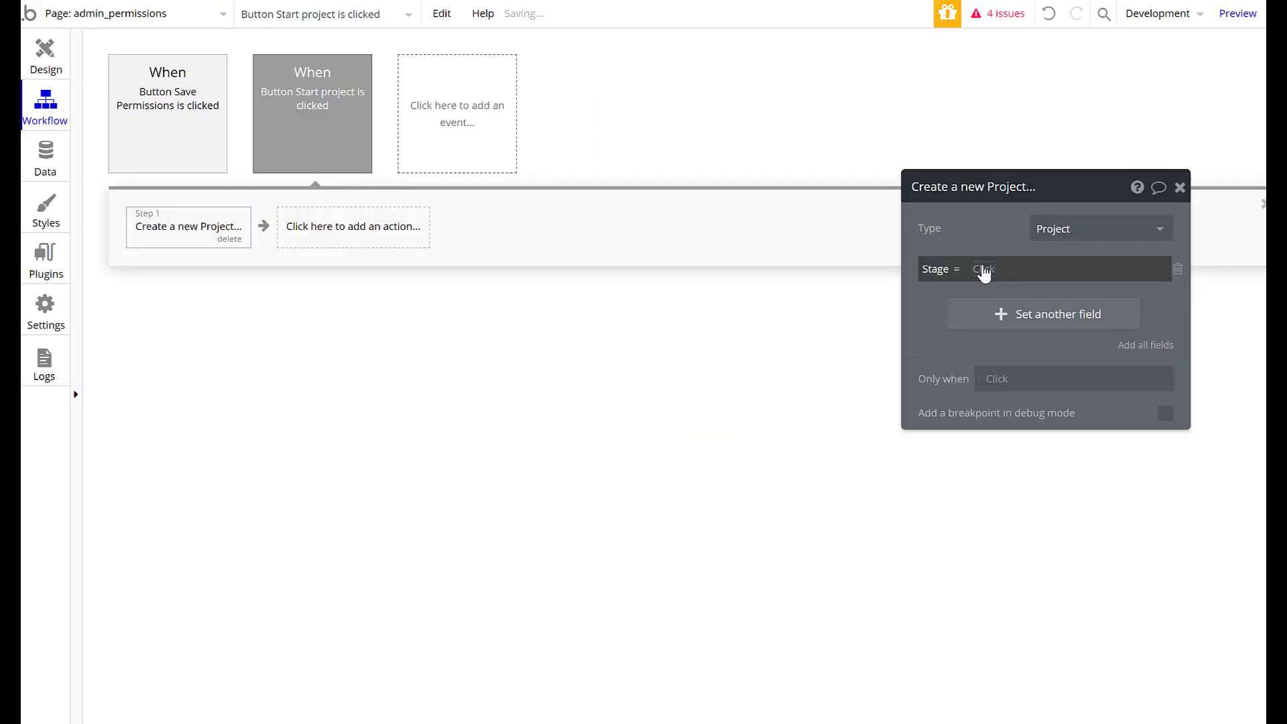
click(984, 269)
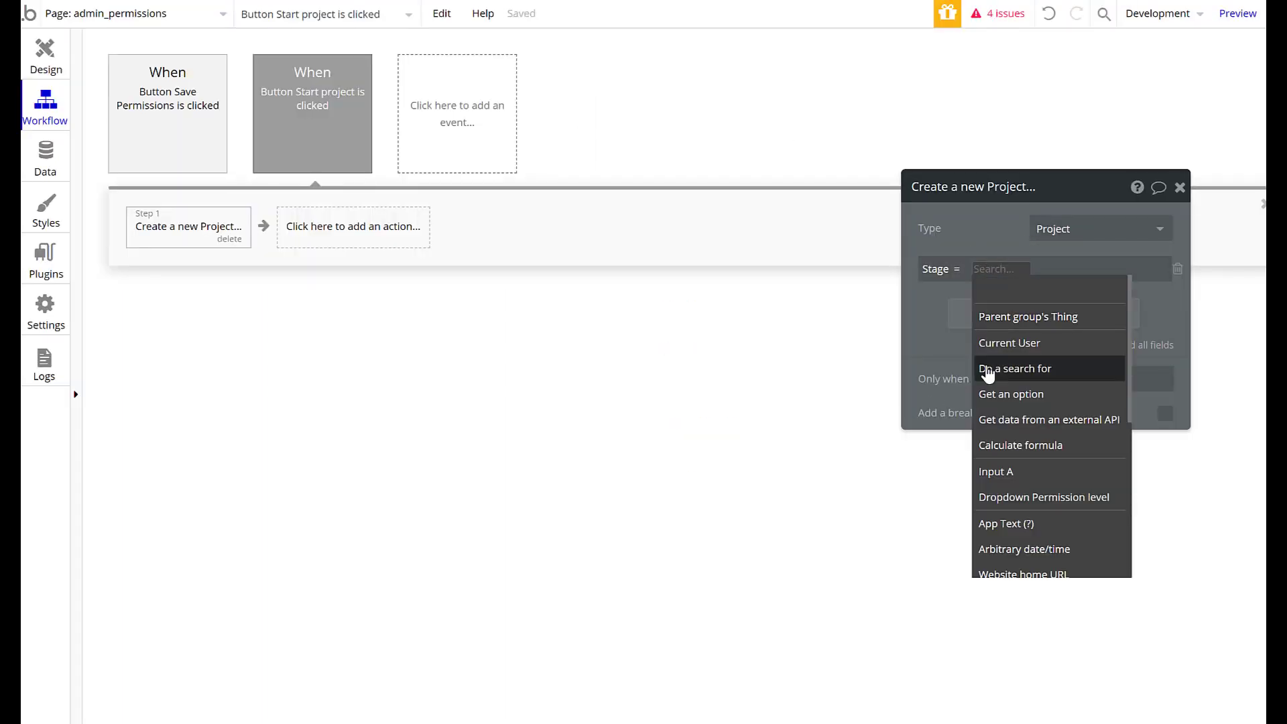
text(Started)
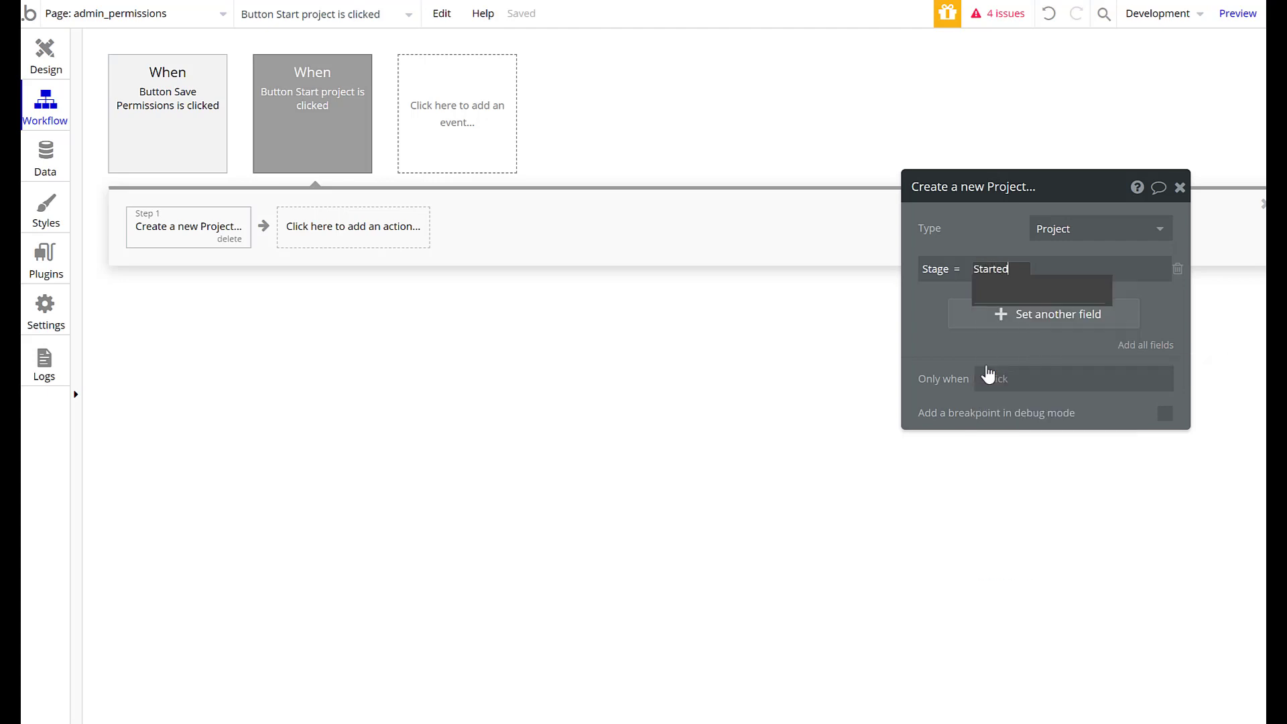
key(BackSpace)
text(Unsta)
drag(930, 316, 931, 313)
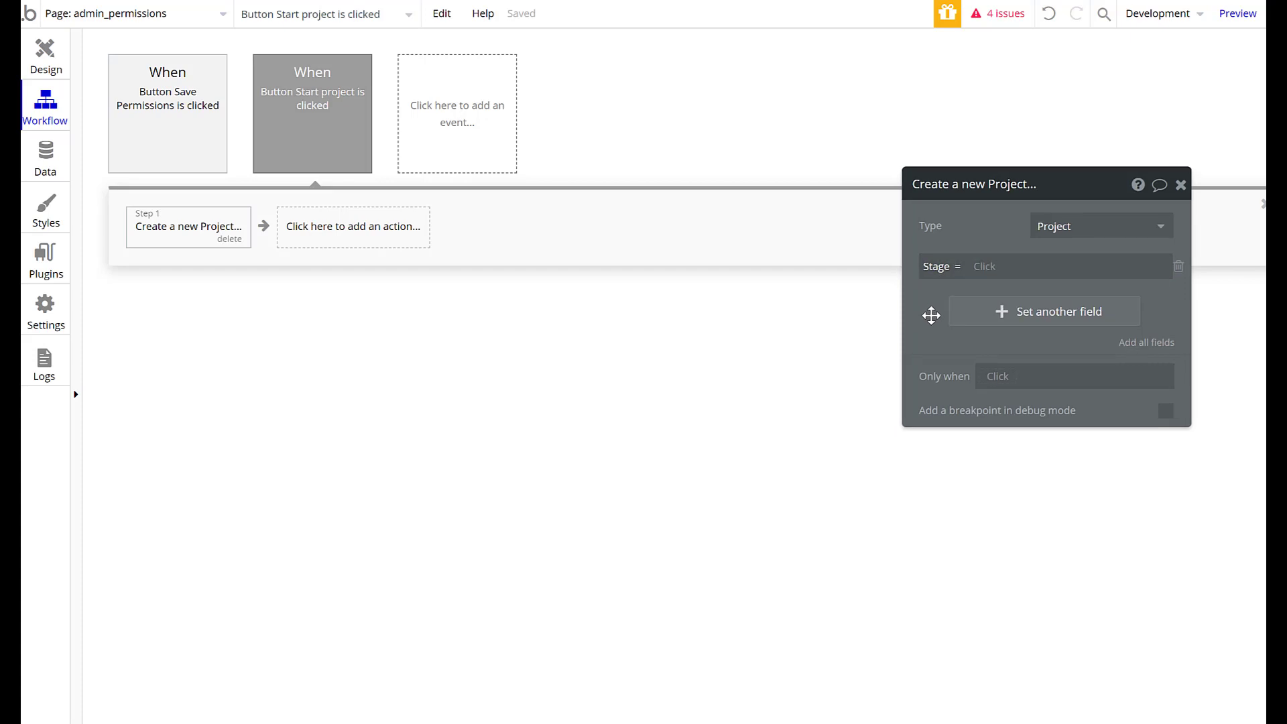
click(975, 270)
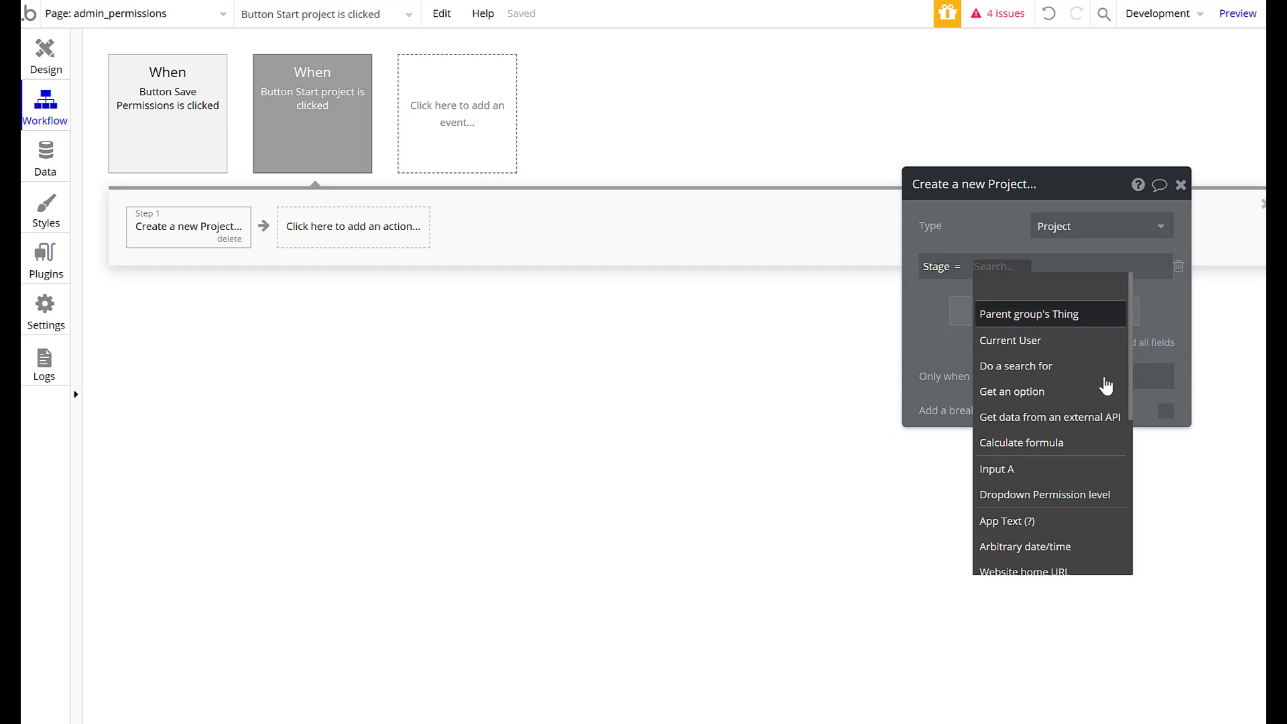
scroll(1092, 451, down, 1)
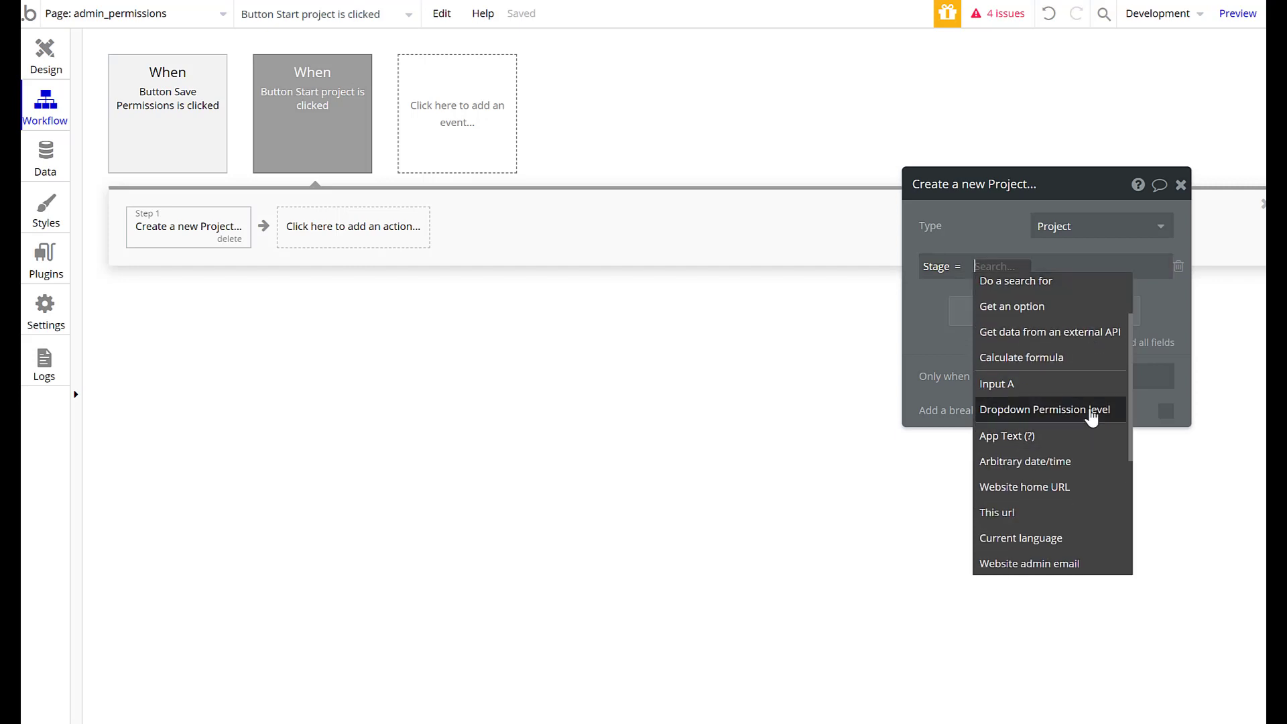
mouse_move(1074, 388)
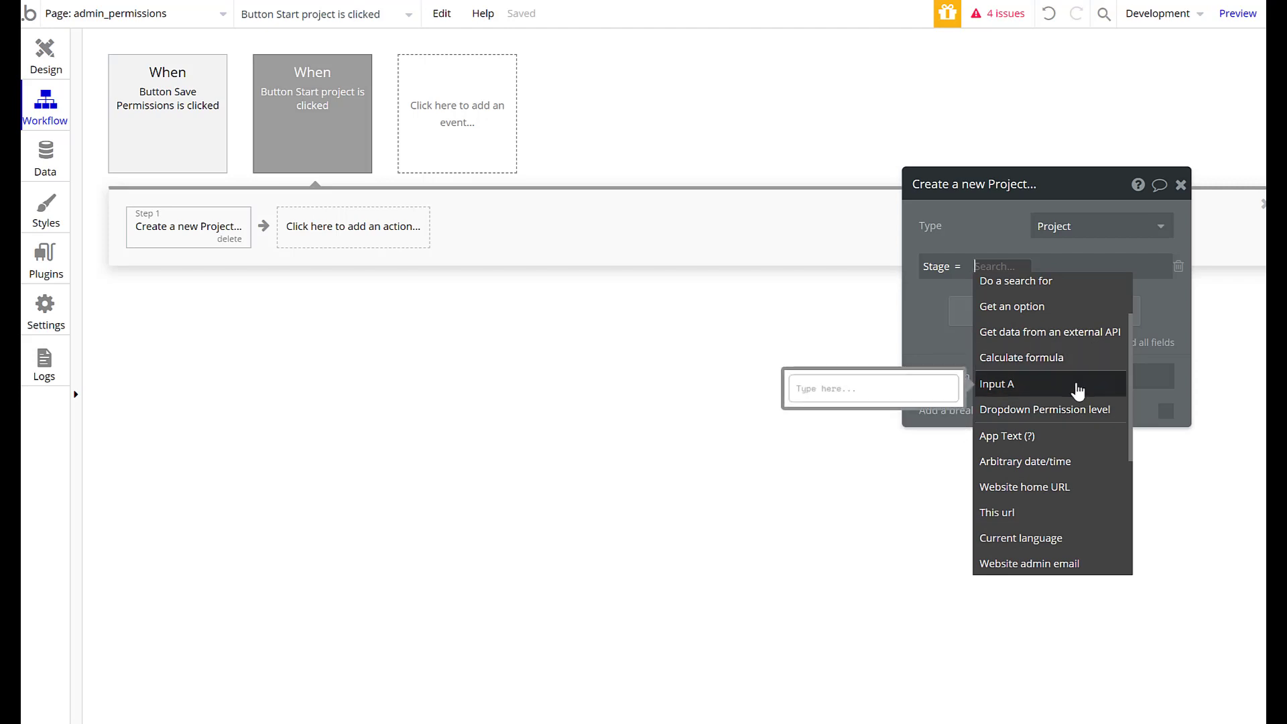
click(989, 270)
click(989, 271)
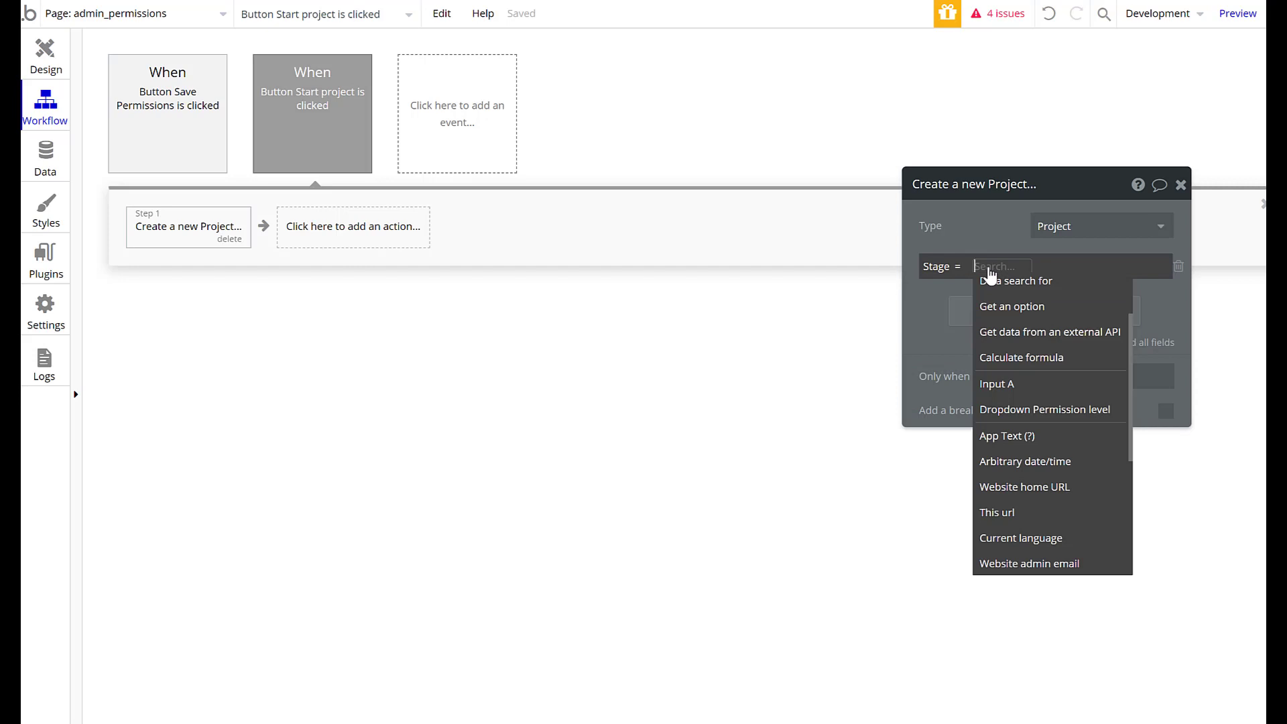
text(Unstarted)
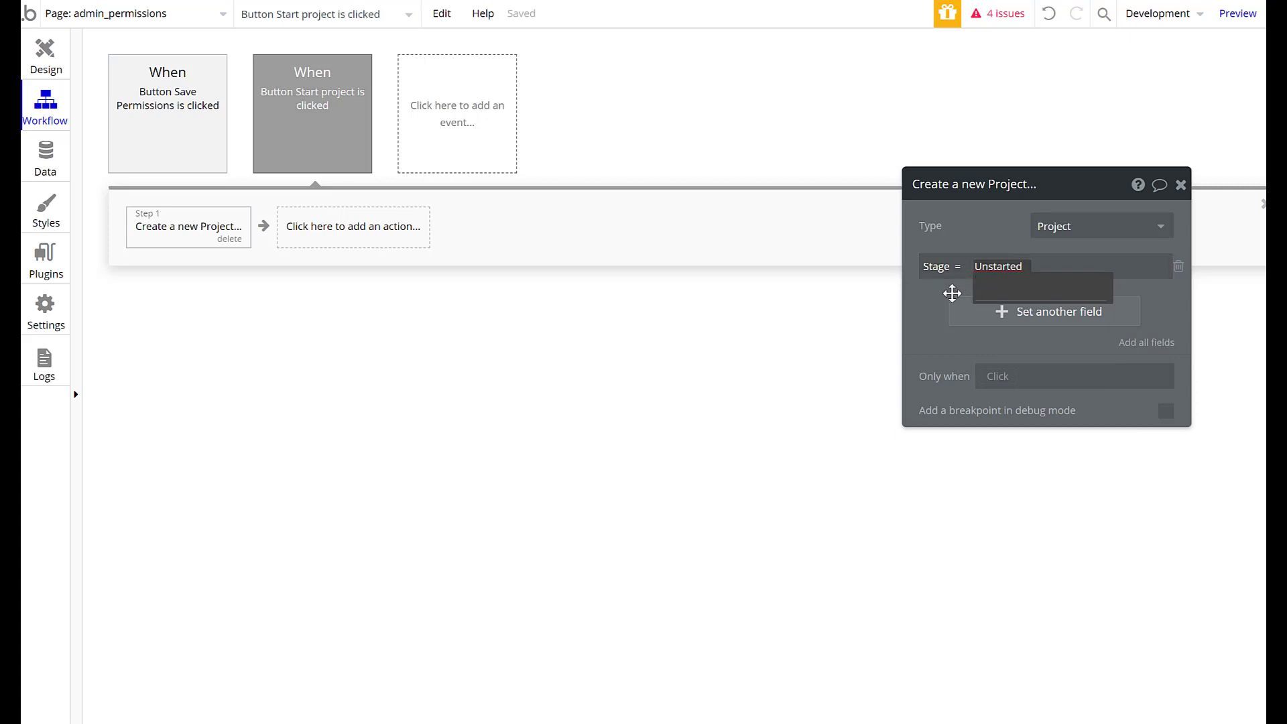
click(932, 299)
Set the new Project's Stage field to the plain text "Unstarted", without any dynamic expression placeholder.
click(1024, 267)
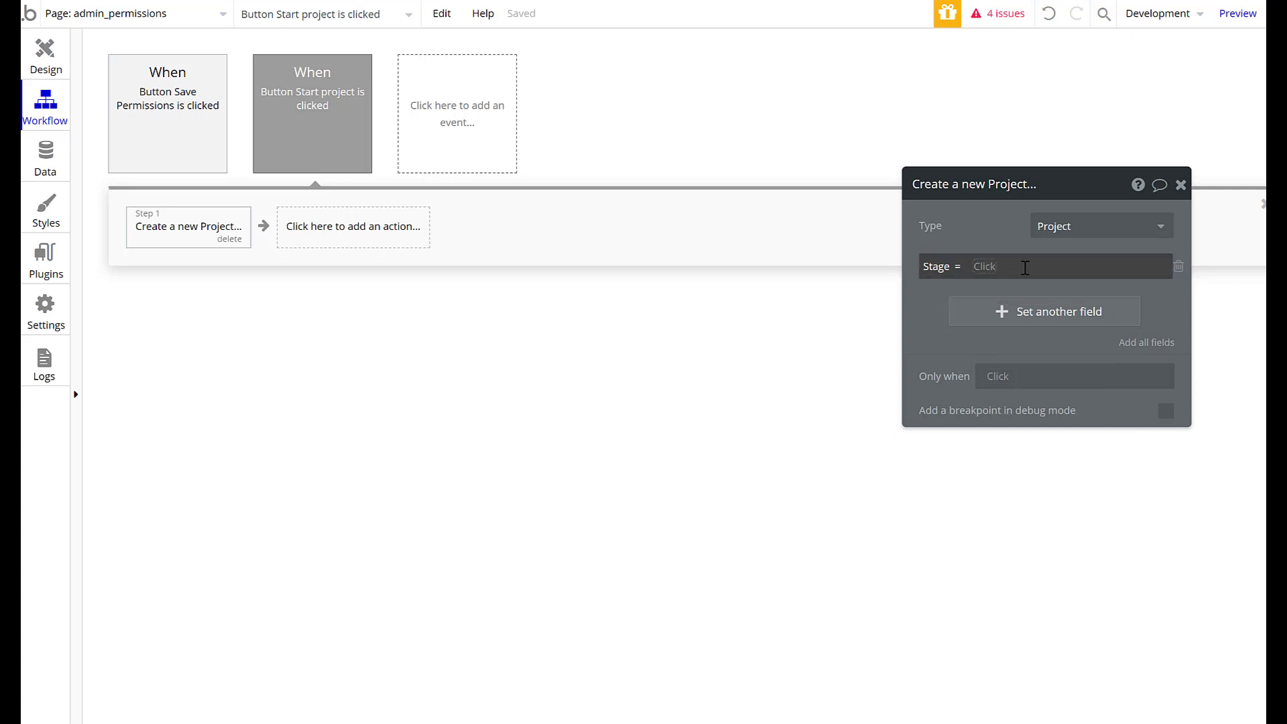
click(1025, 268)
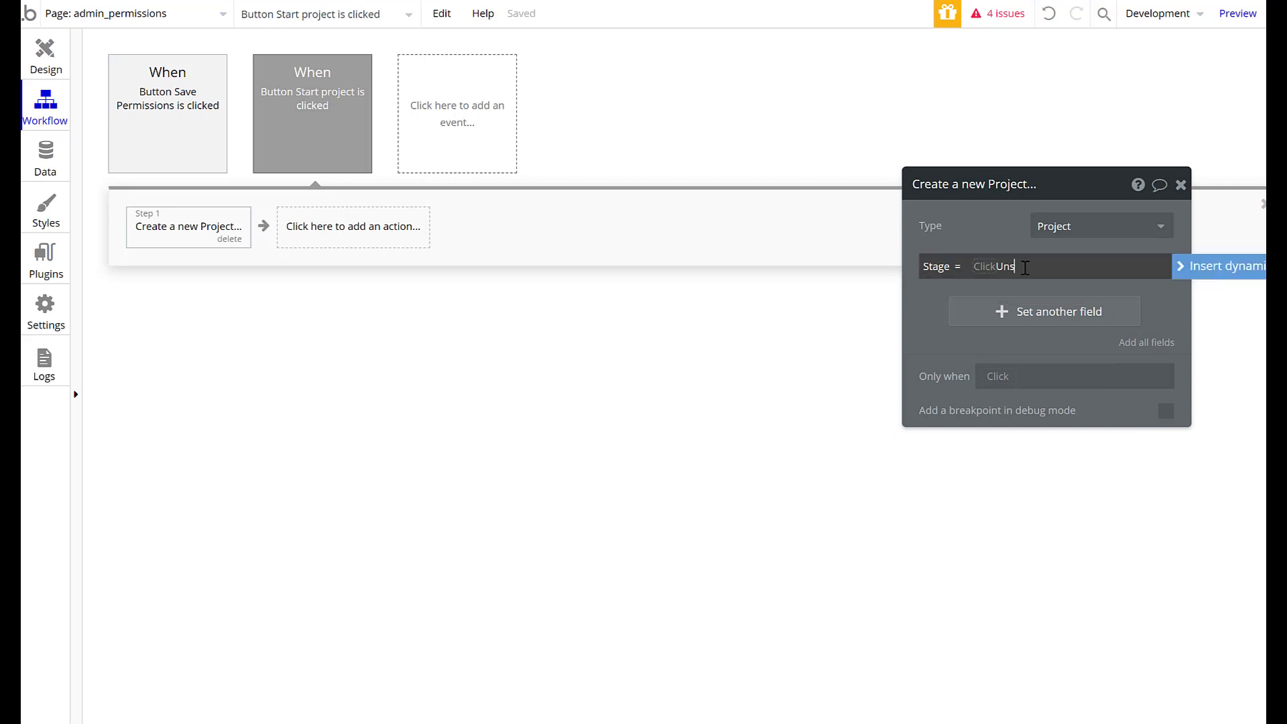
text(Unstarted)
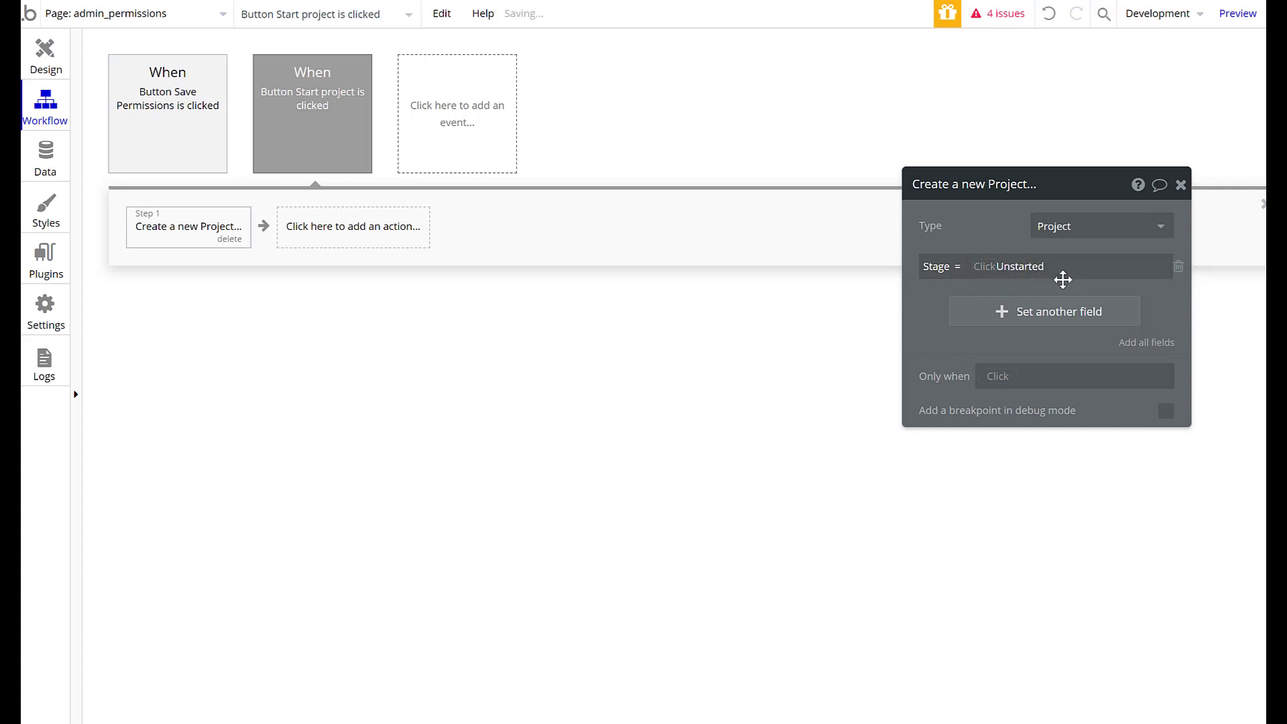
double_click(1078, 270)
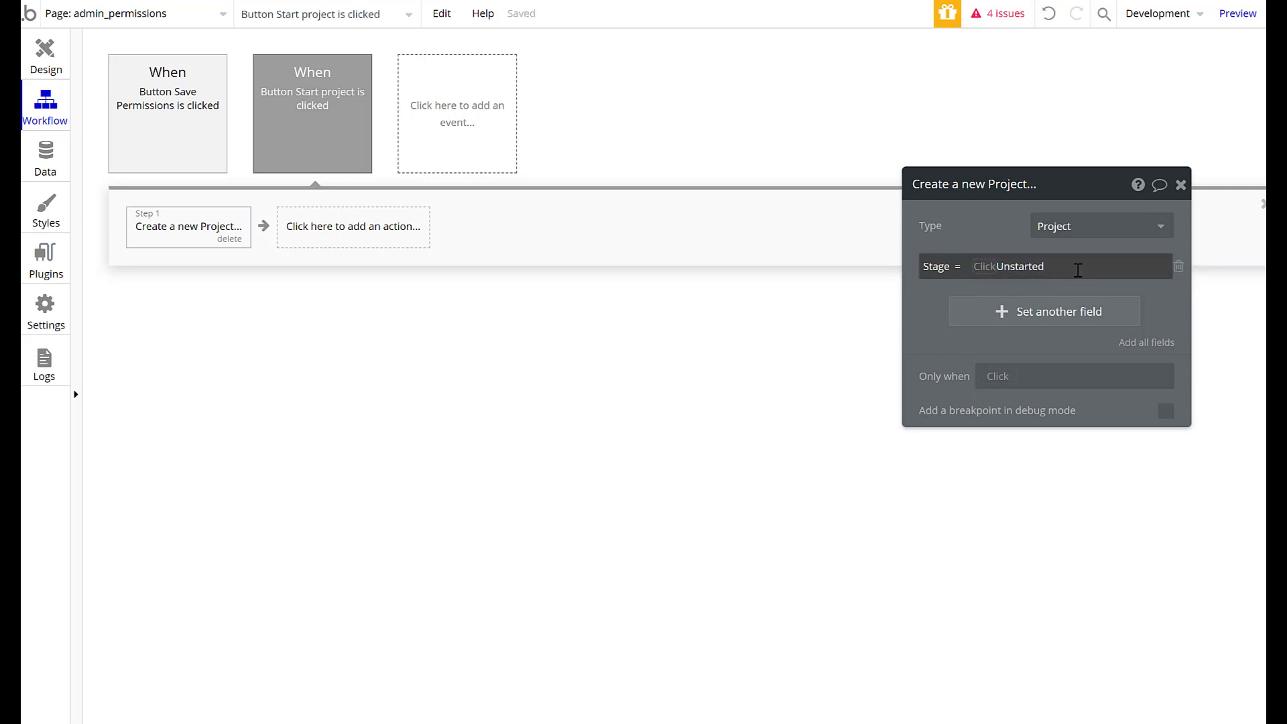
key(Left)
key(BackSpace)
Add the Project Name field to the create action and set it to Input A's value.
click(997, 314)
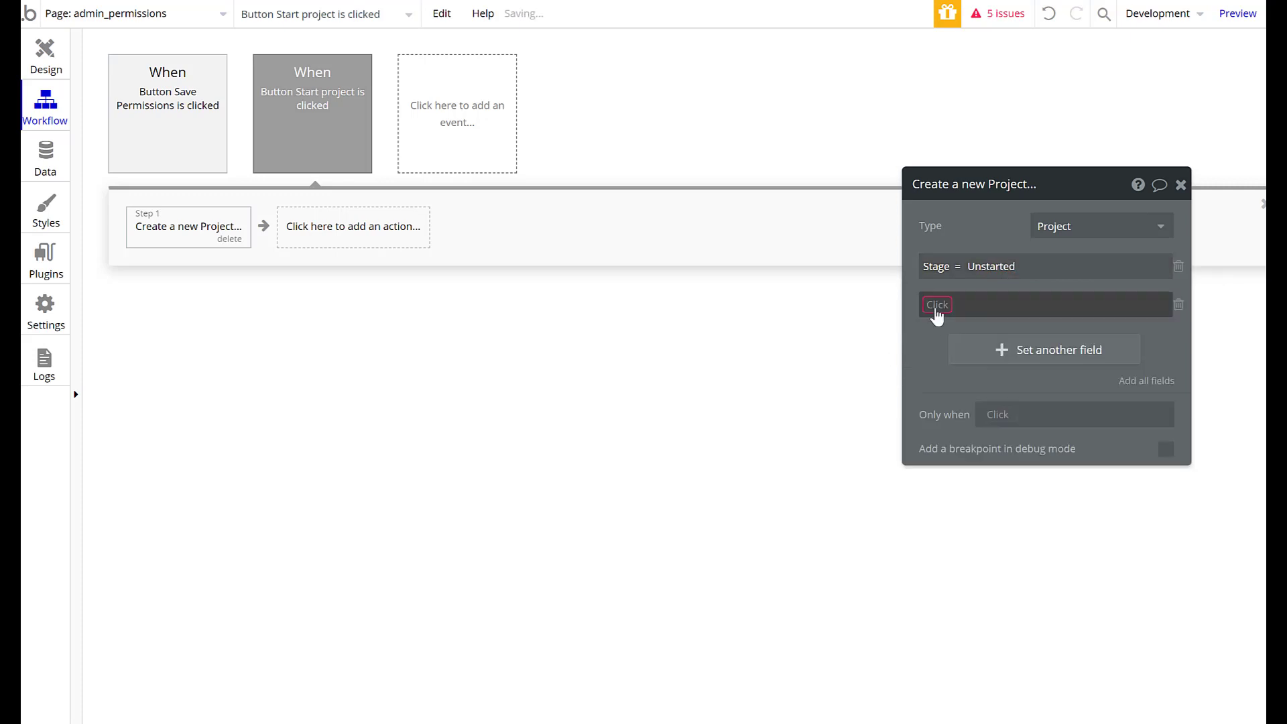
click(937, 305)
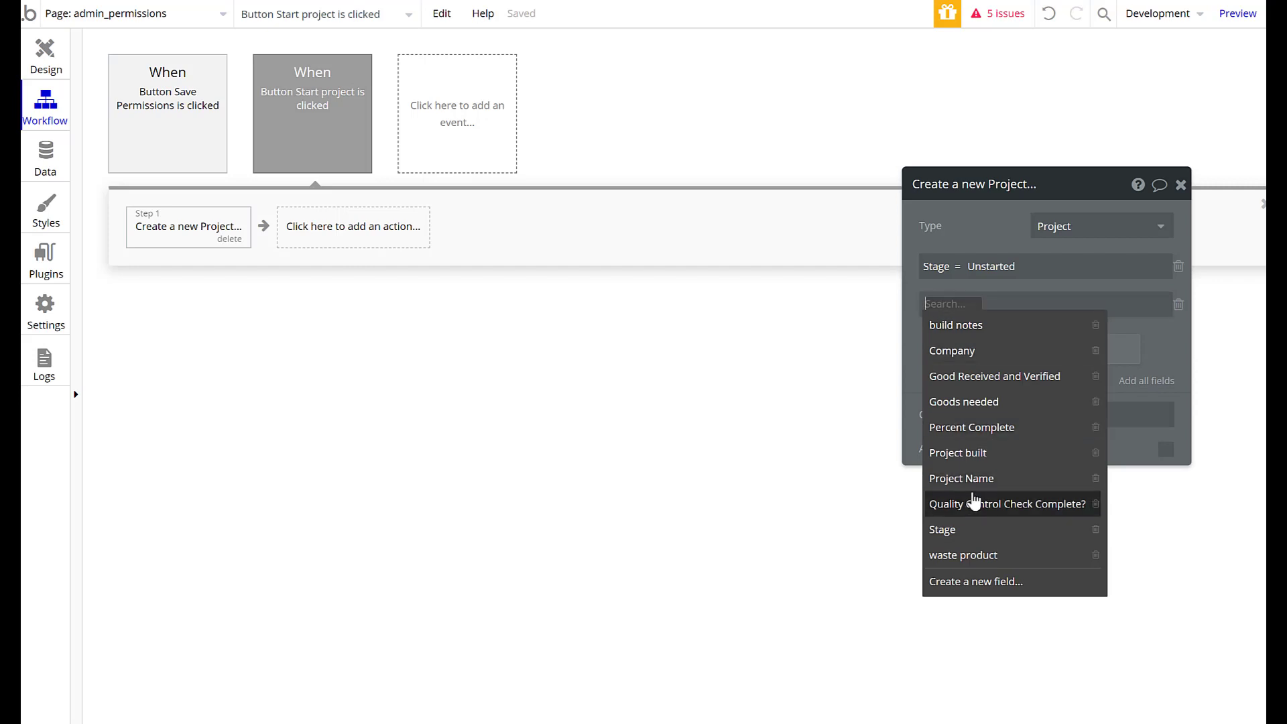
click(974, 479)
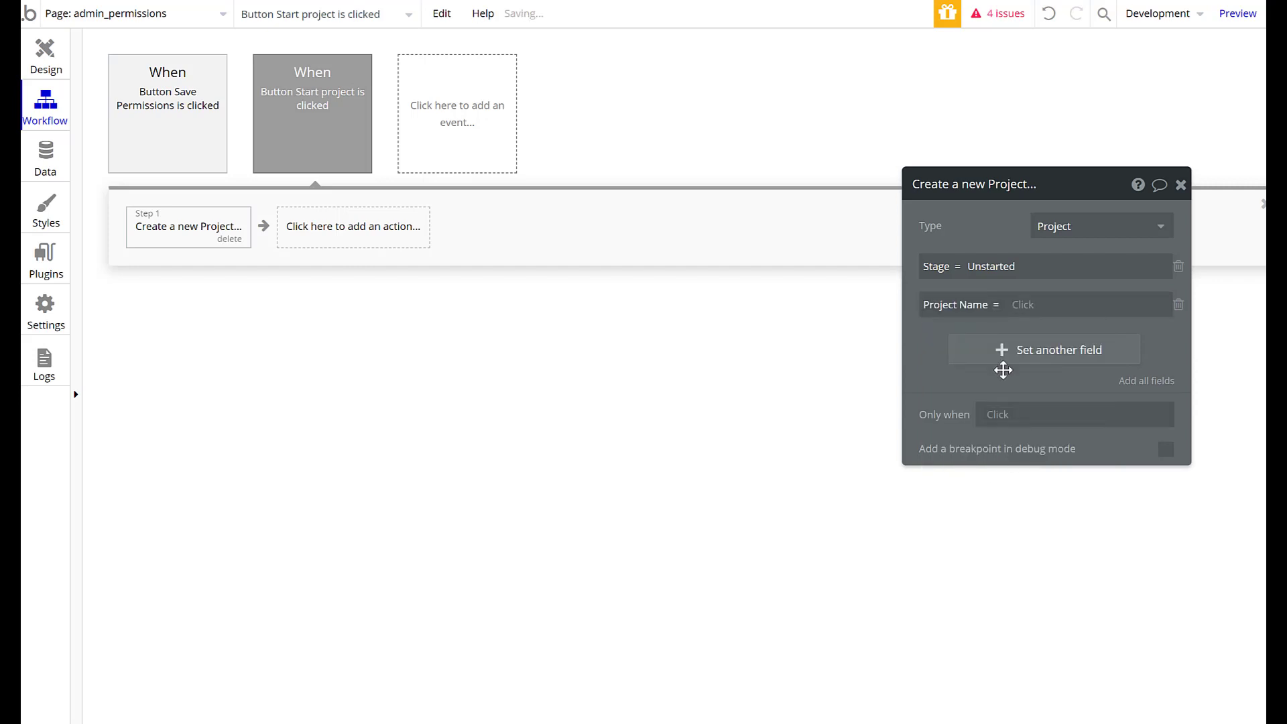
click(1022, 305)
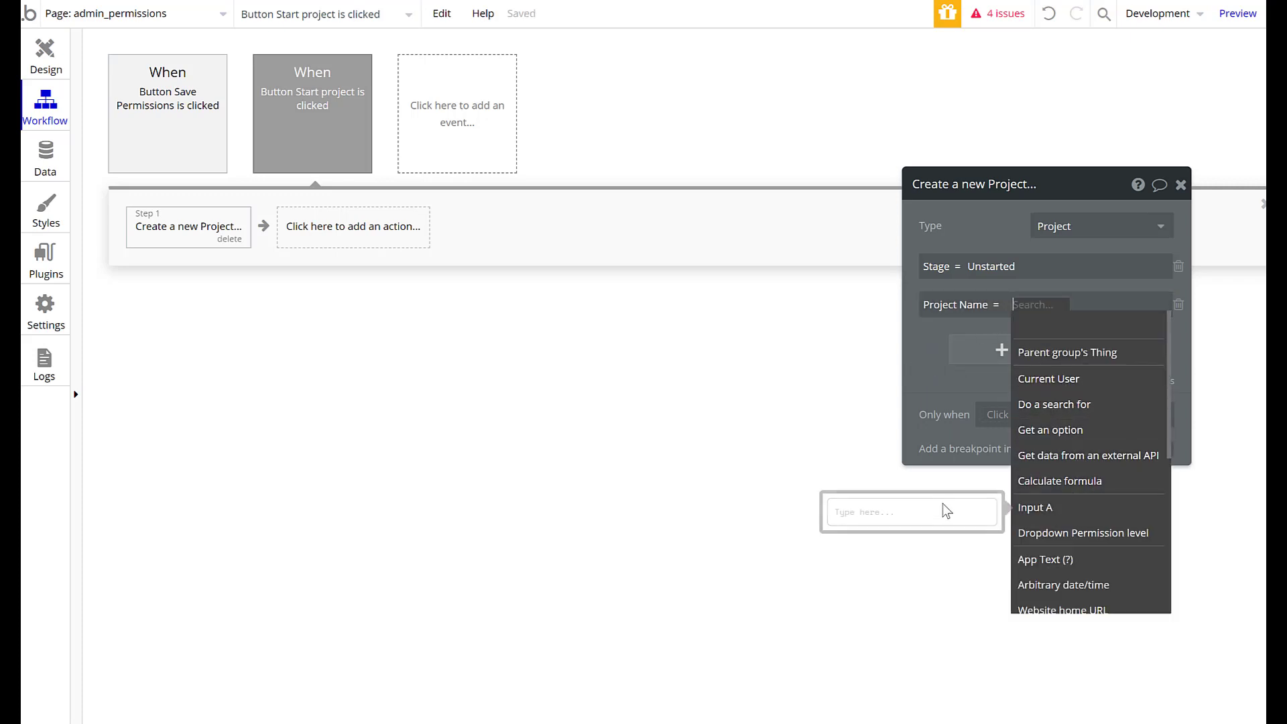
click(956, 507)
click(1022, 305)
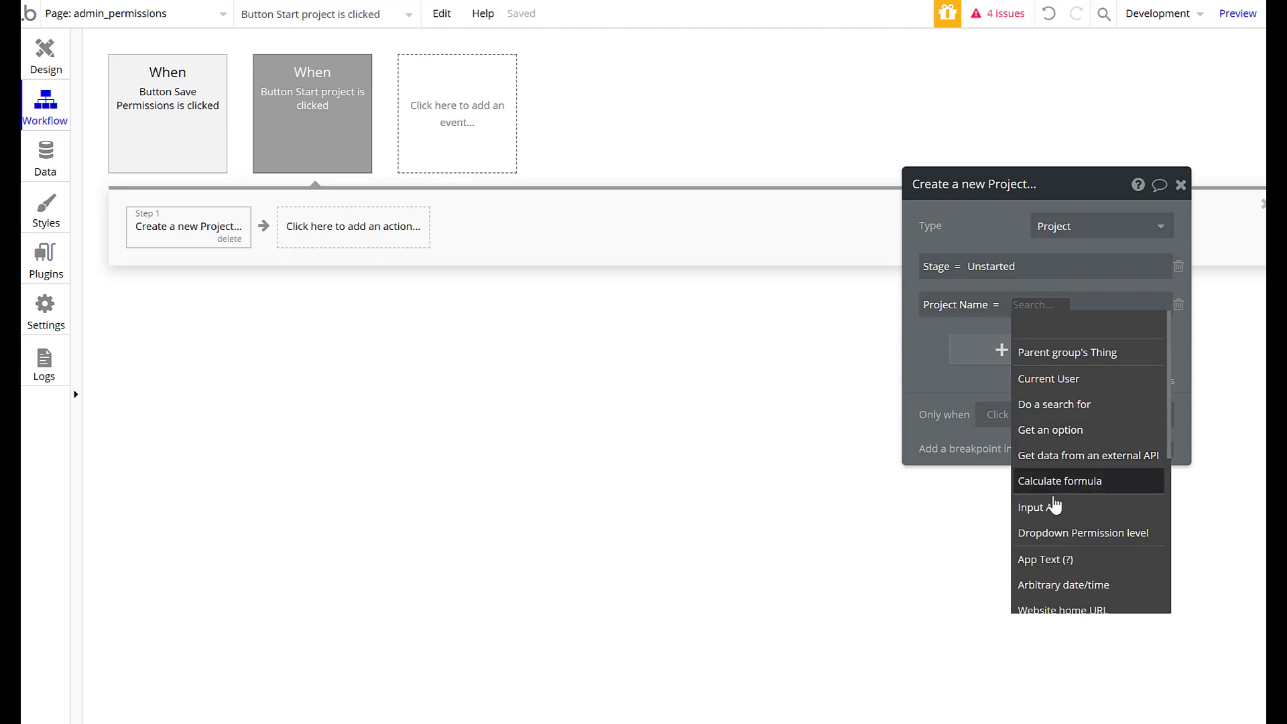
click(1052, 513)
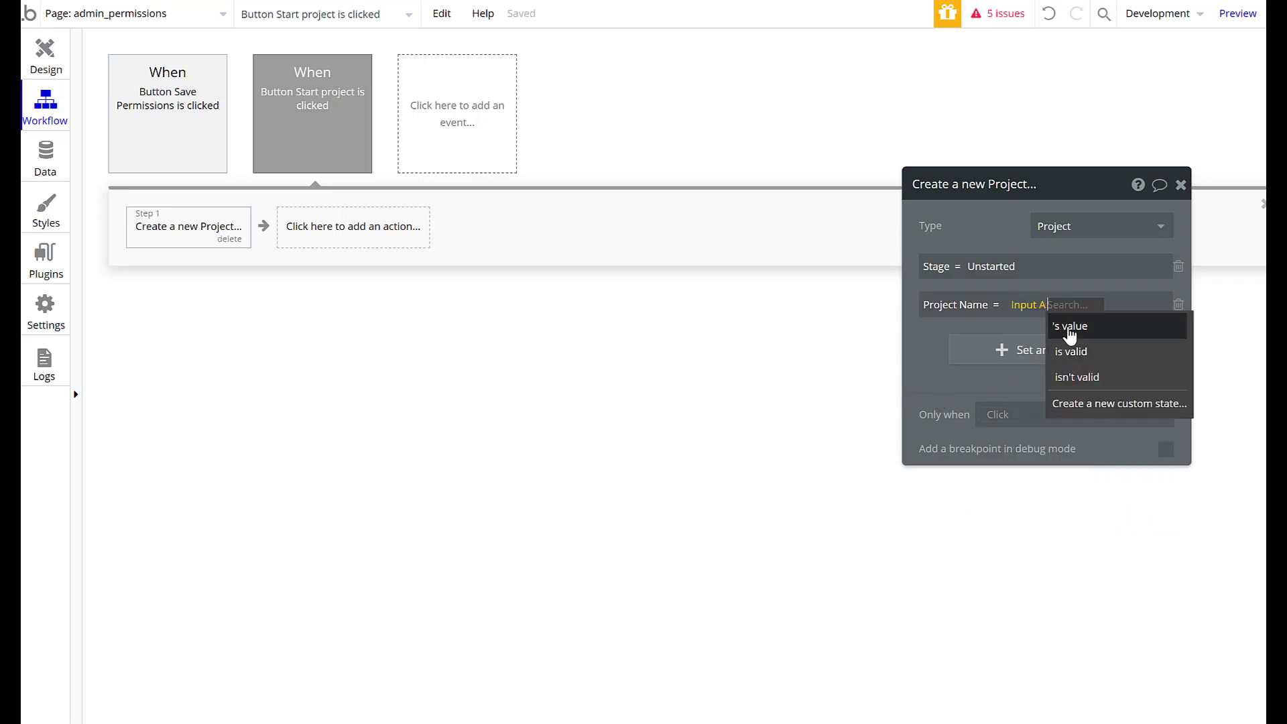
click(1073, 327)
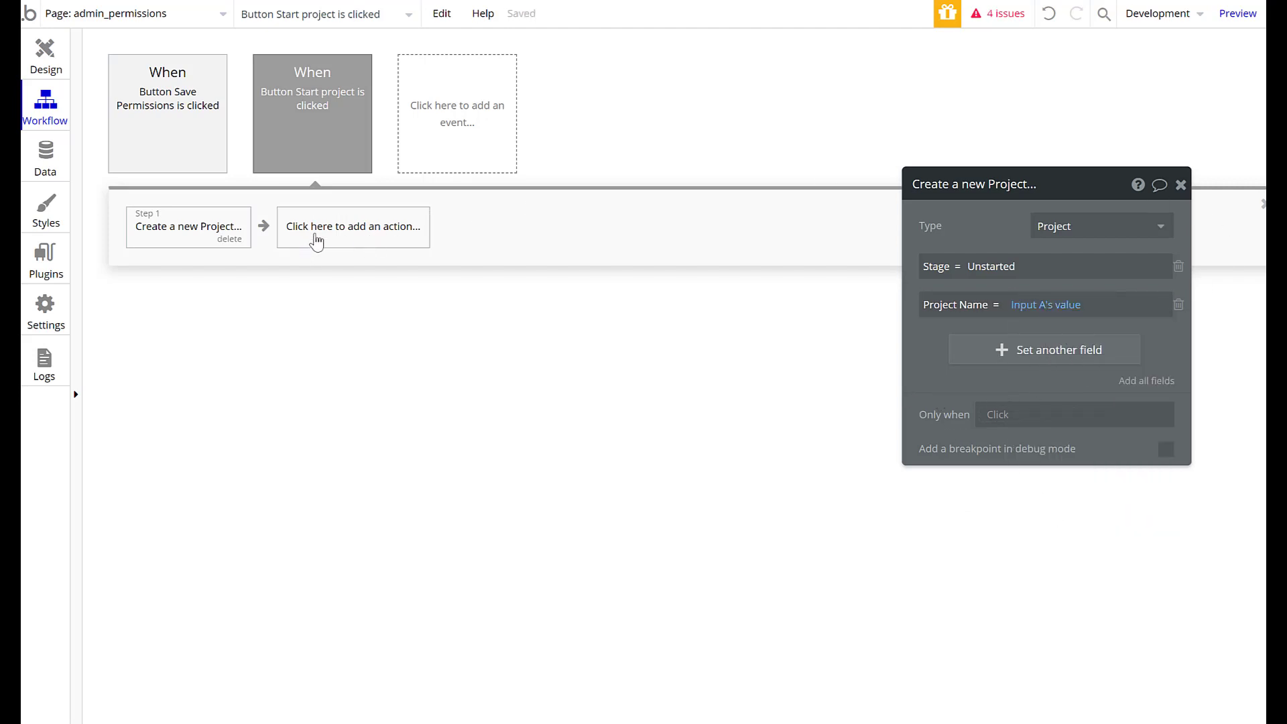
Add a Reset relevant inputs action after the project creation in the Start project workflow.
click(316, 242)
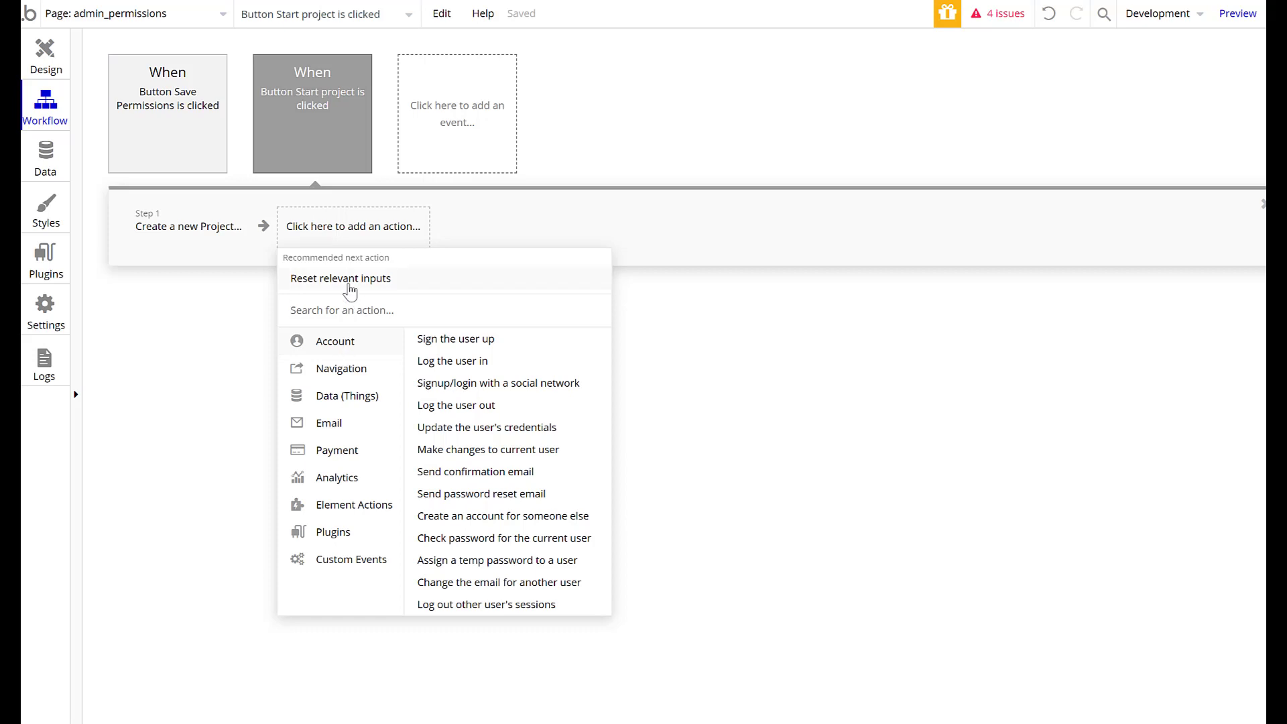
click(349, 290)
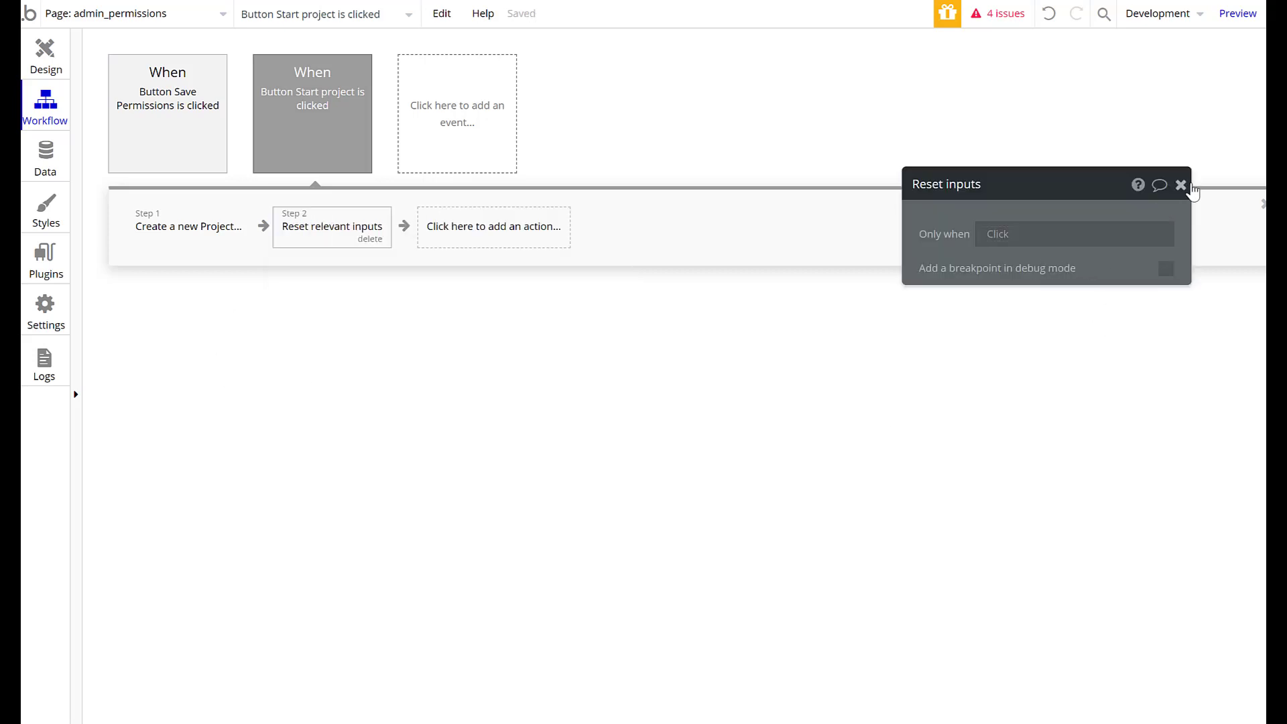
Review Input A's option against empty content on the design canvas and the Start project button's workflow actions.
click(56, 66)
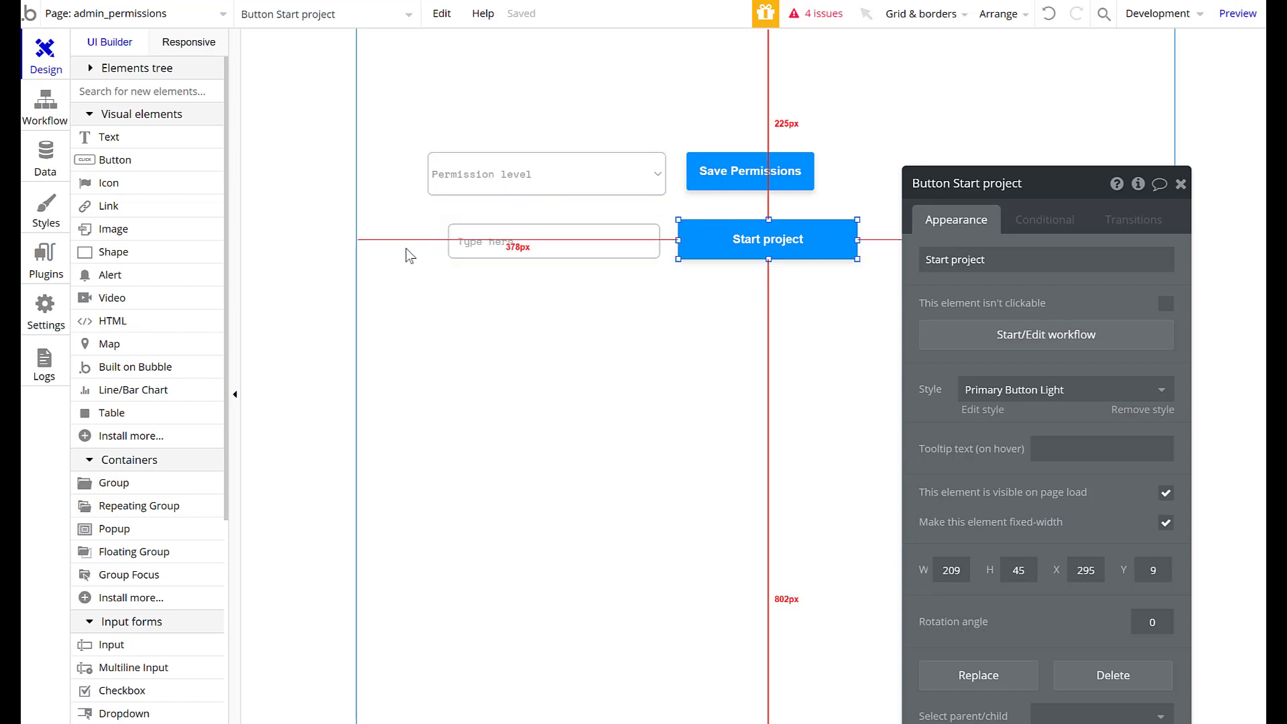
click(503, 242)
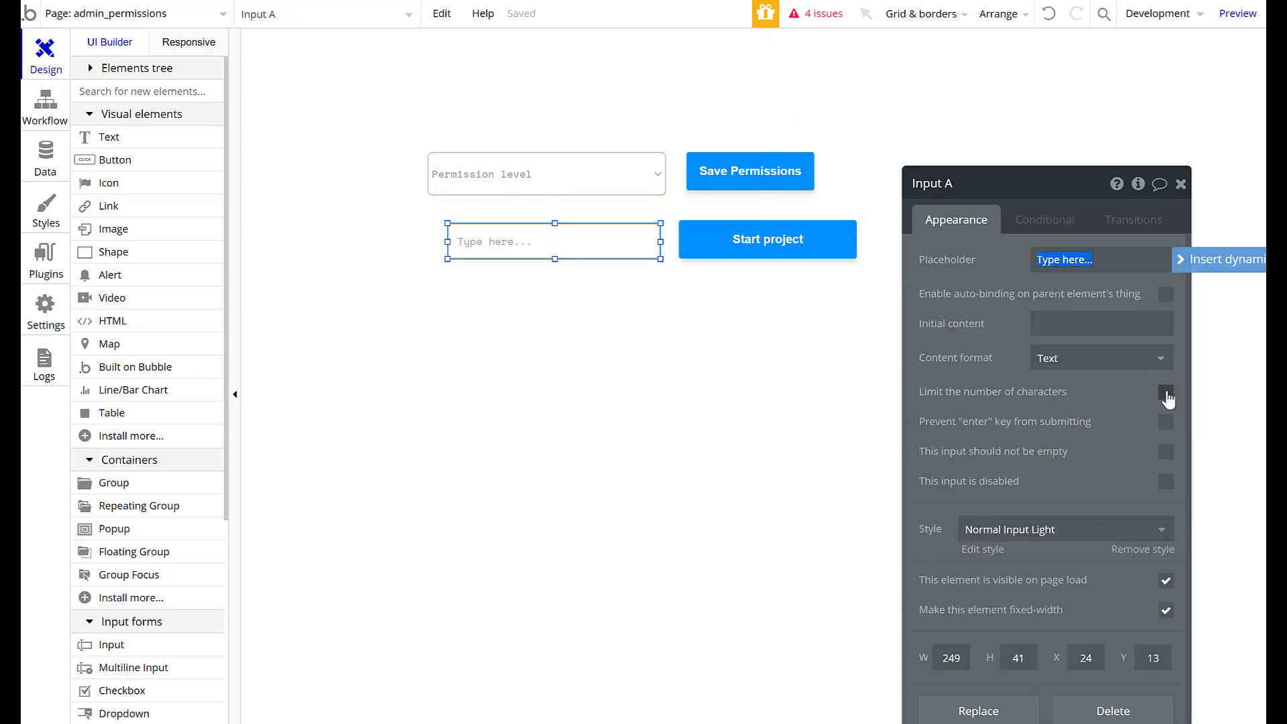
click(1165, 453)
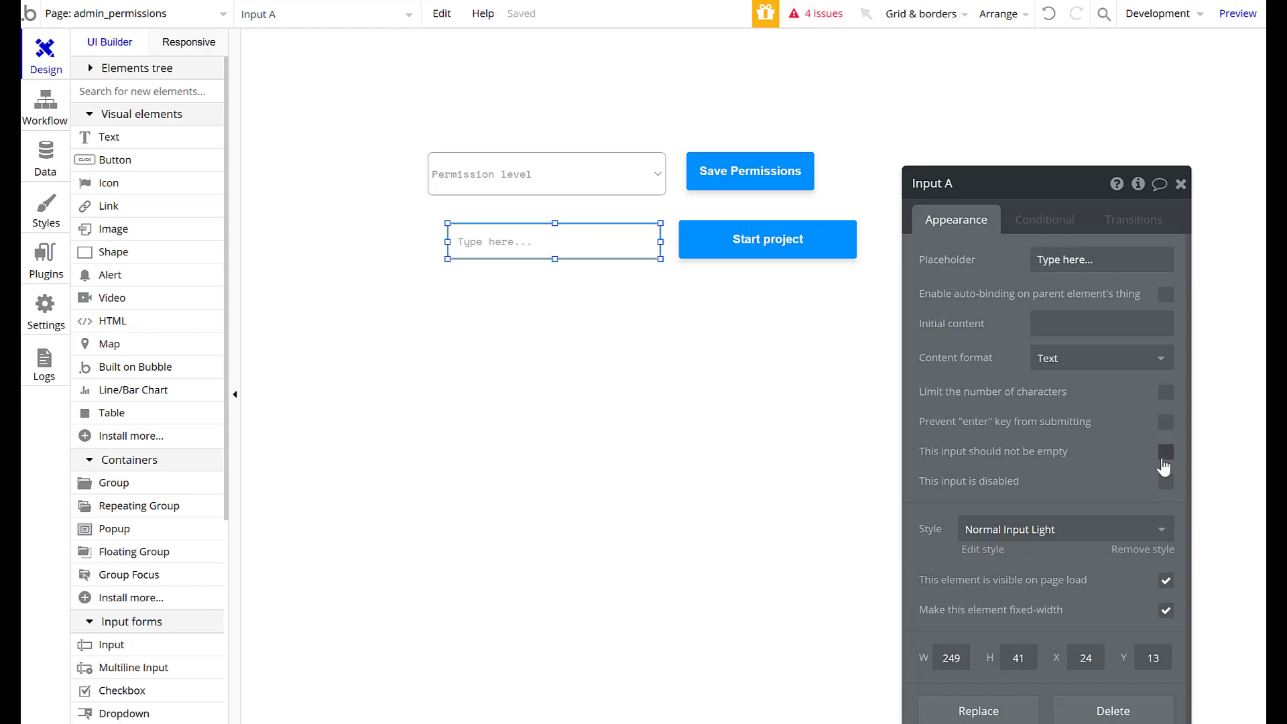
click(1179, 182)
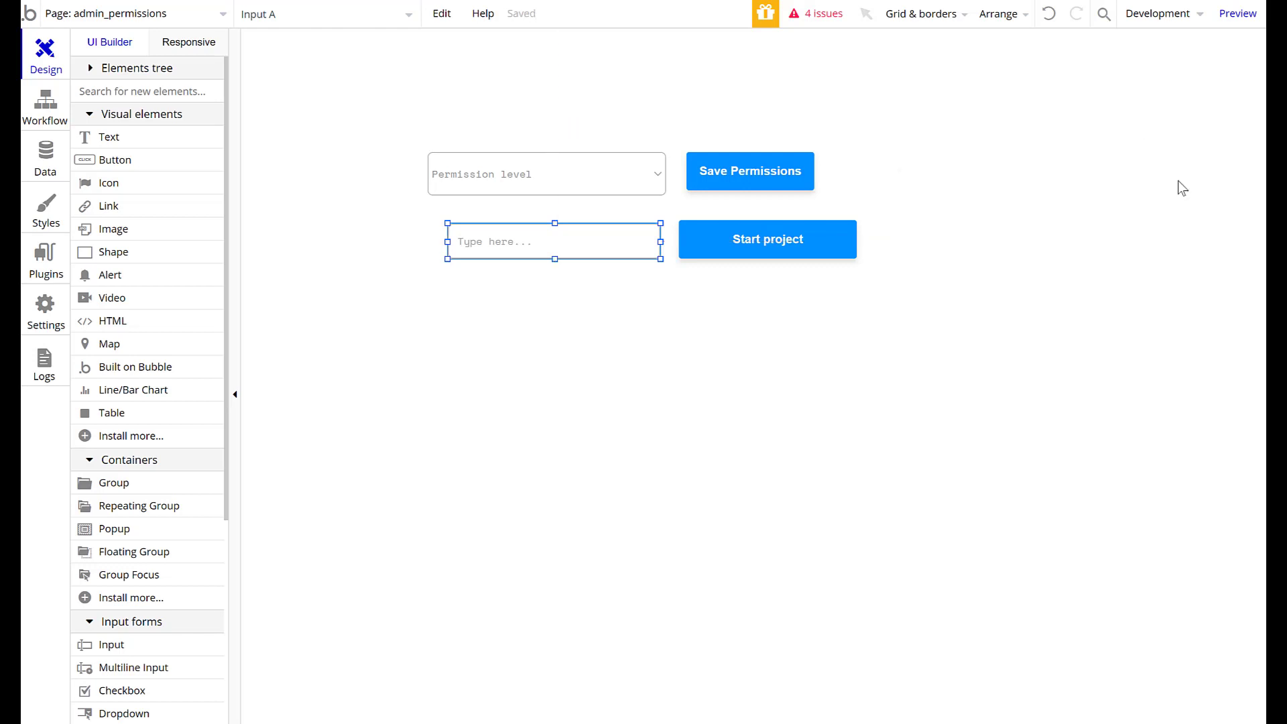
click(527, 291)
double_click(760, 257)
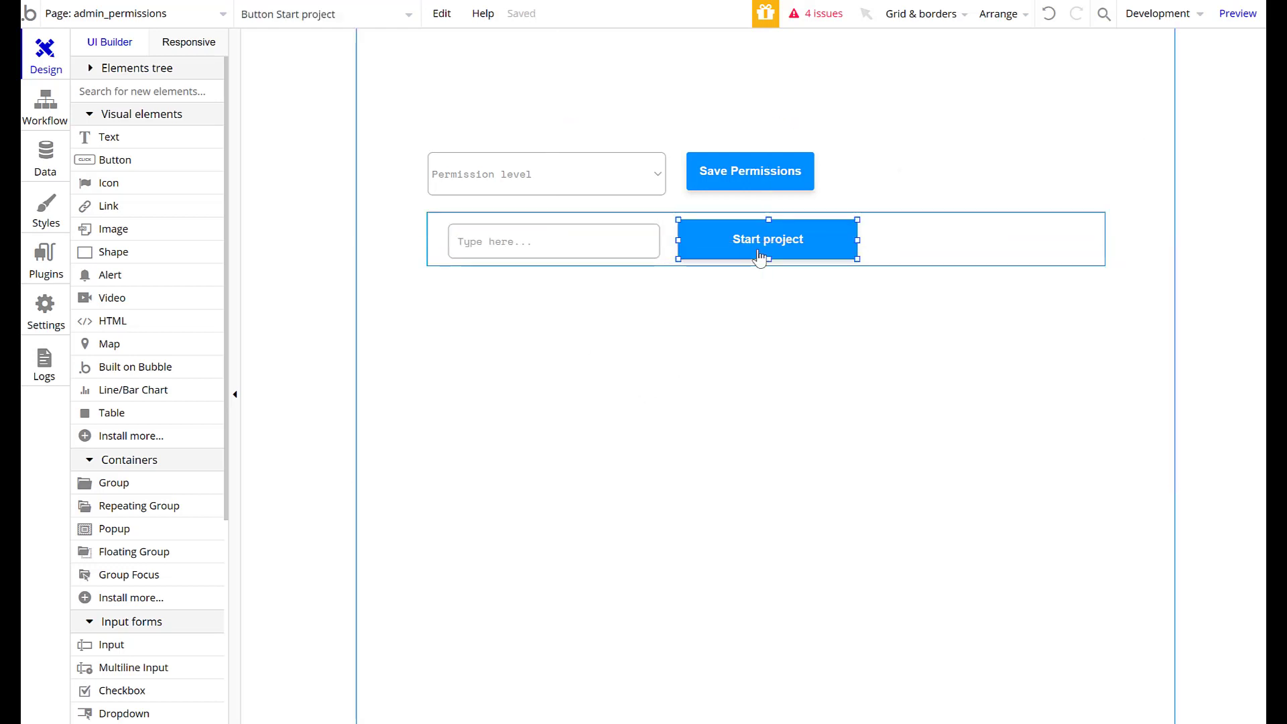
click(1000, 333)
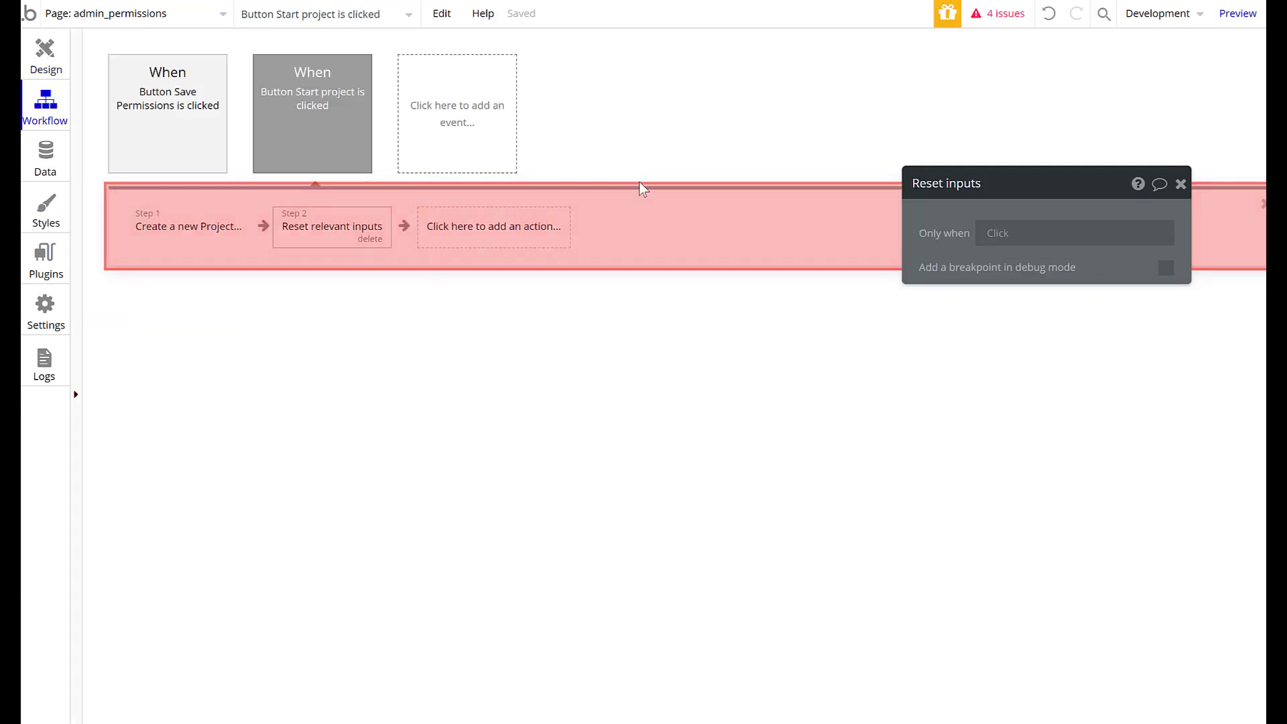
click(1181, 184)
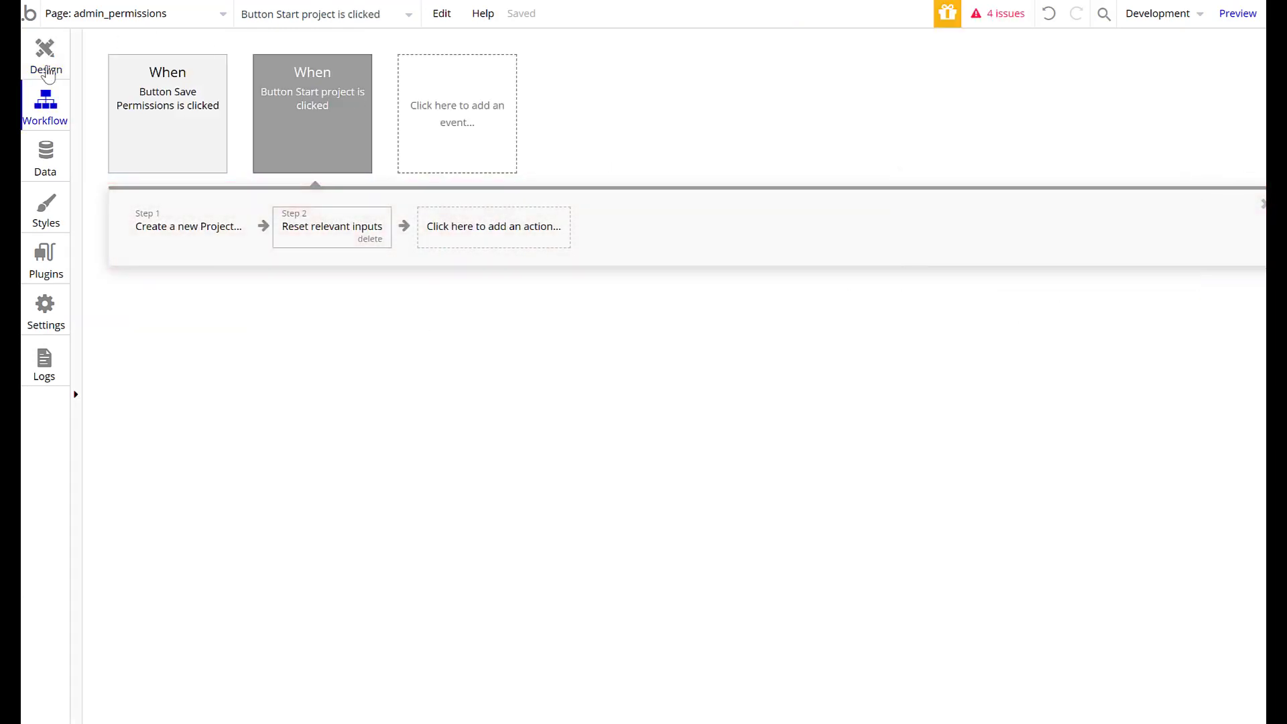
click(45, 59)
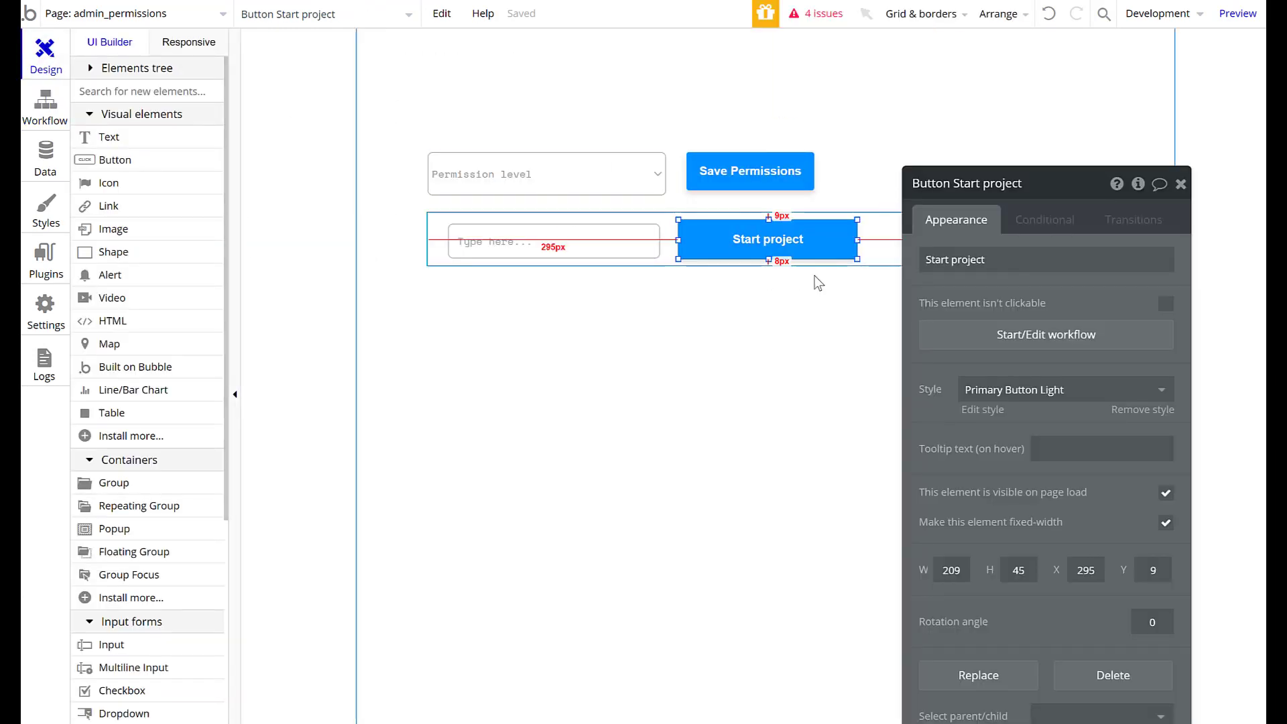
Extend the group around the project input and Start project button downward to a height of about 173.
click(876, 239)
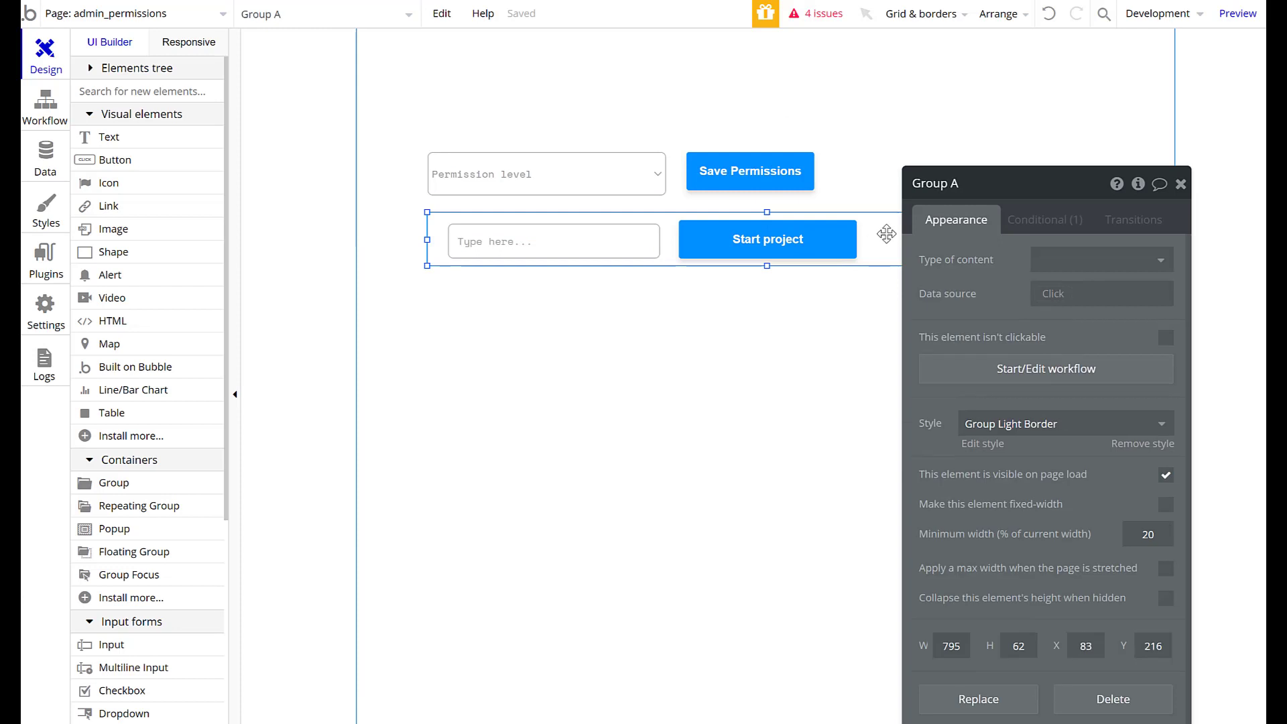
click(1181, 184)
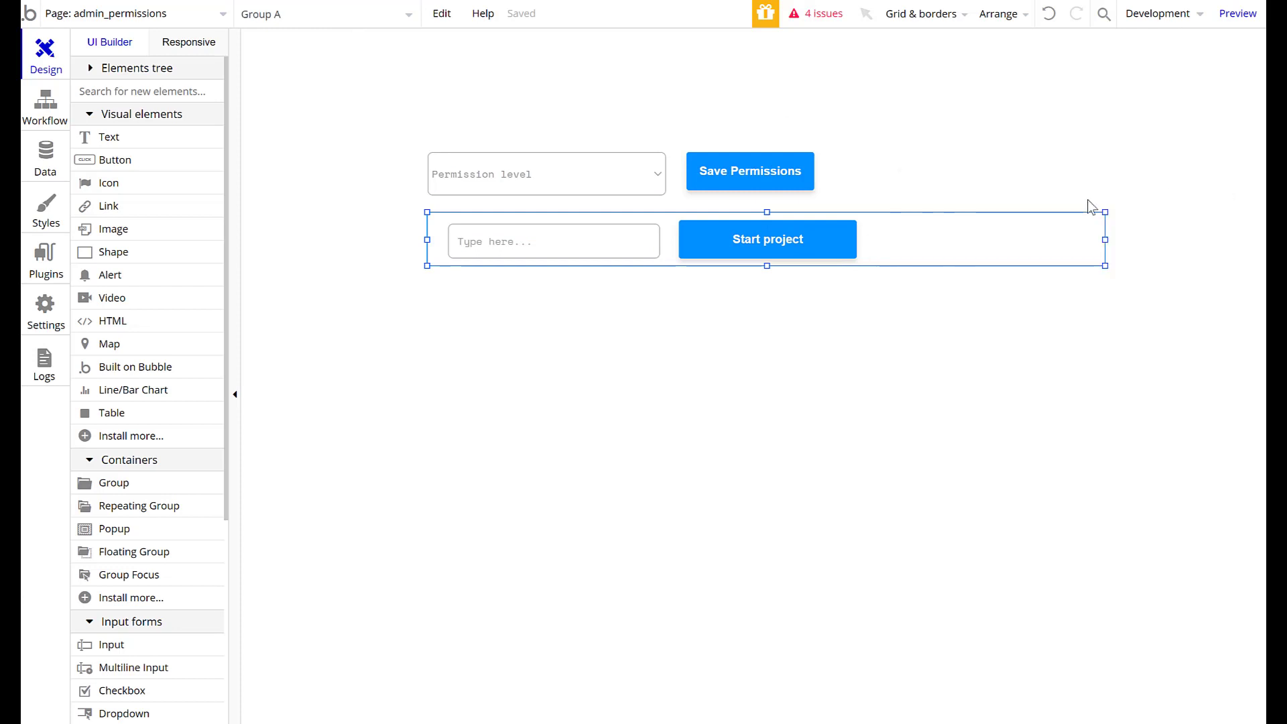
click(767, 272)
click(774, 264)
drag(765, 271, 764, 360)
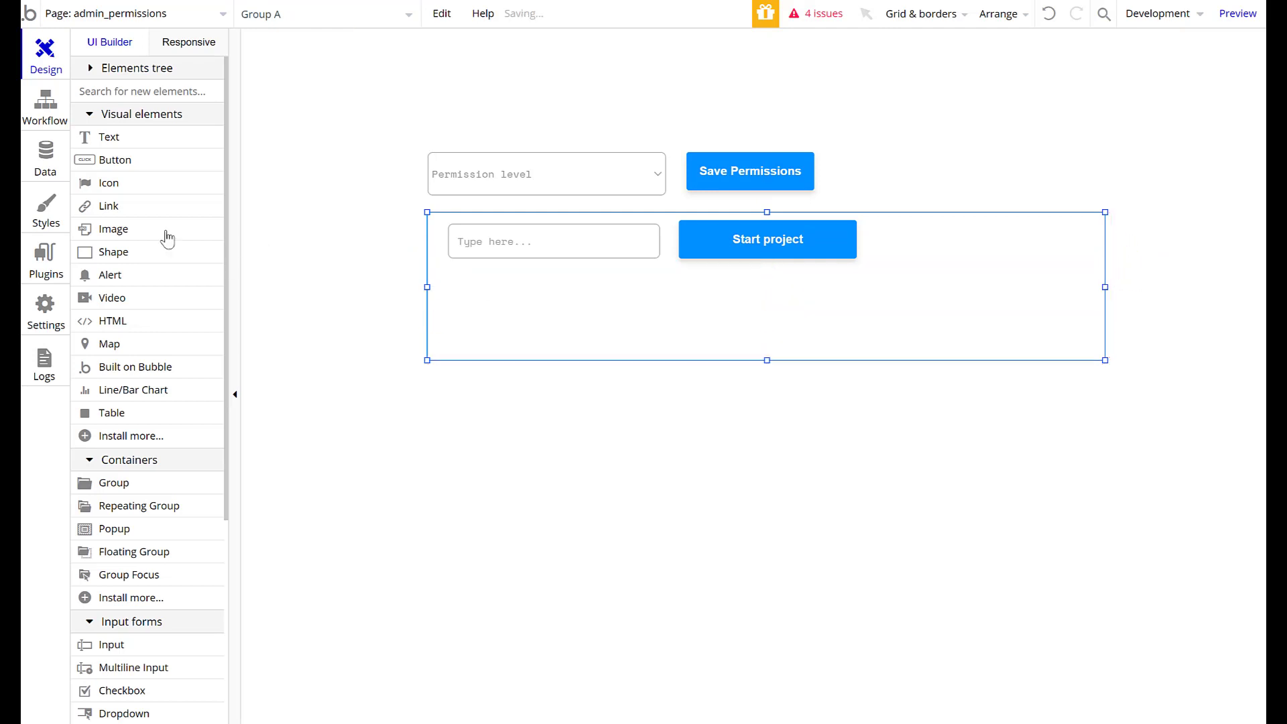
Draw a multiline input below the project input inside the group, with placeholder "Details", sized about 509 by 64.
click(124, 668)
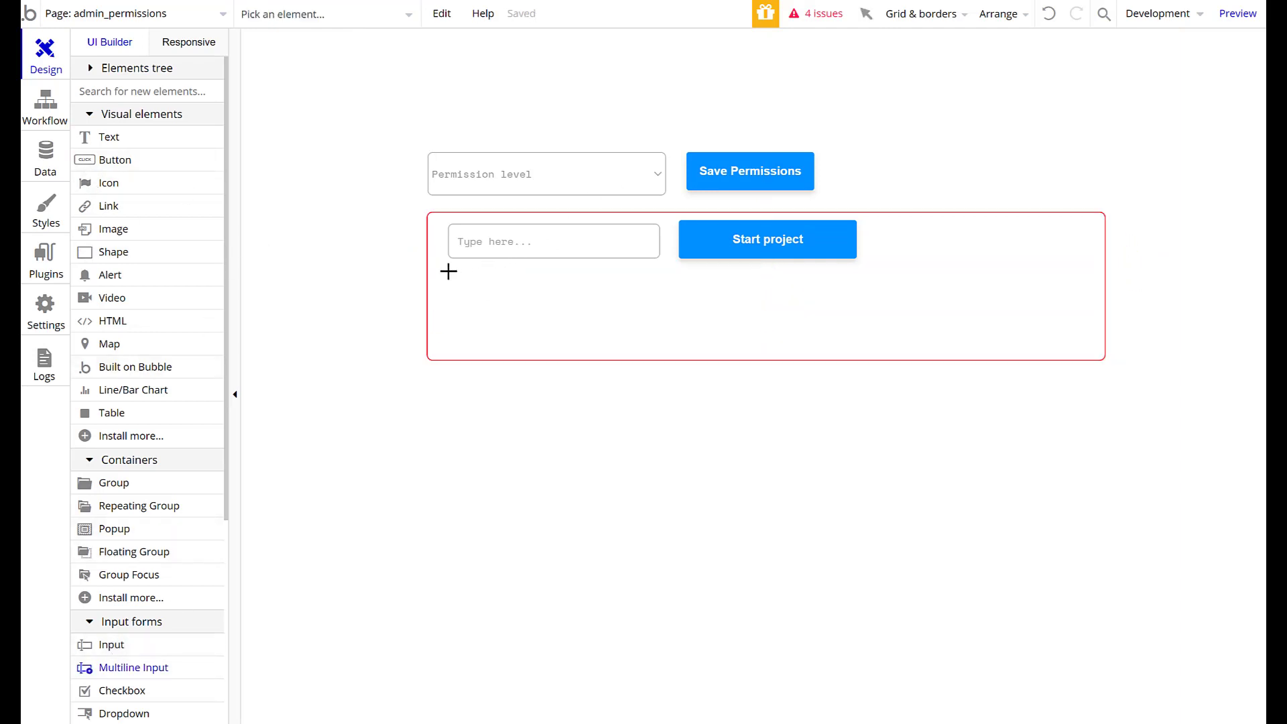
drag(448, 271, 655, 350)
text(E)
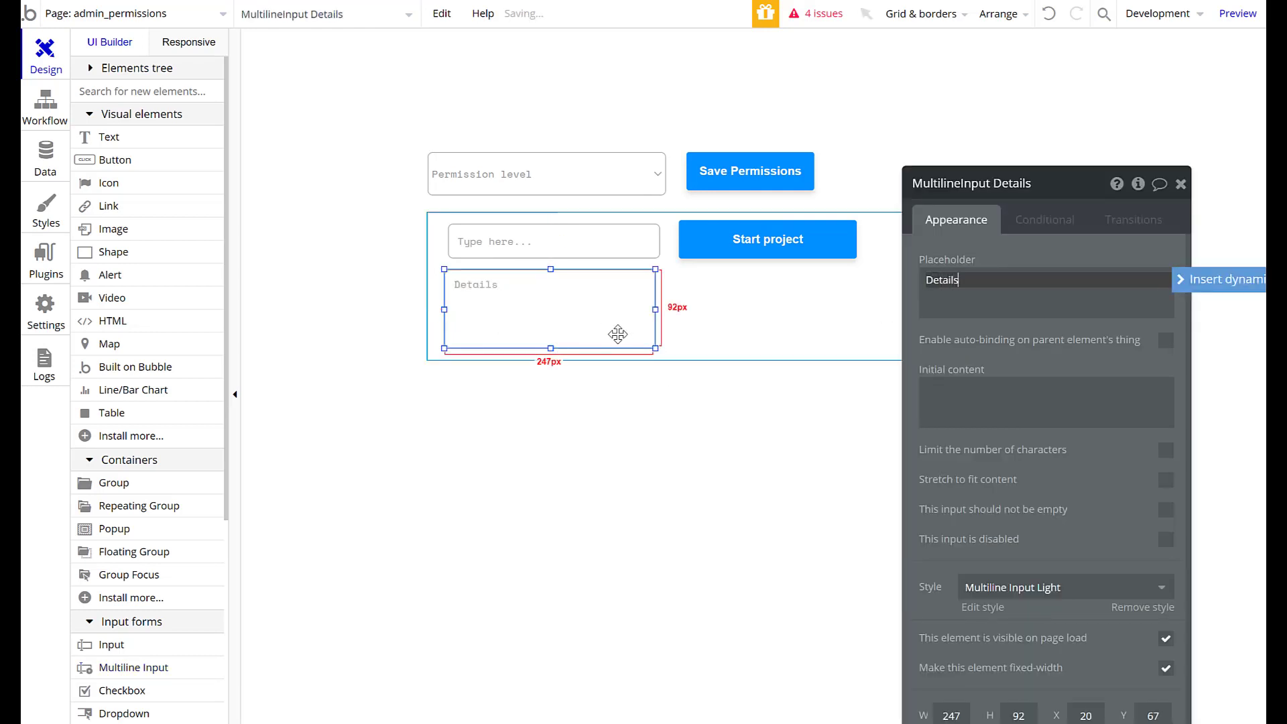
drag(655, 348, 885, 325)
double_click(809, 398)
Create a non-list text field named "Project Details" on the Project type from the Start project workflow's create action.
click(795, 227)
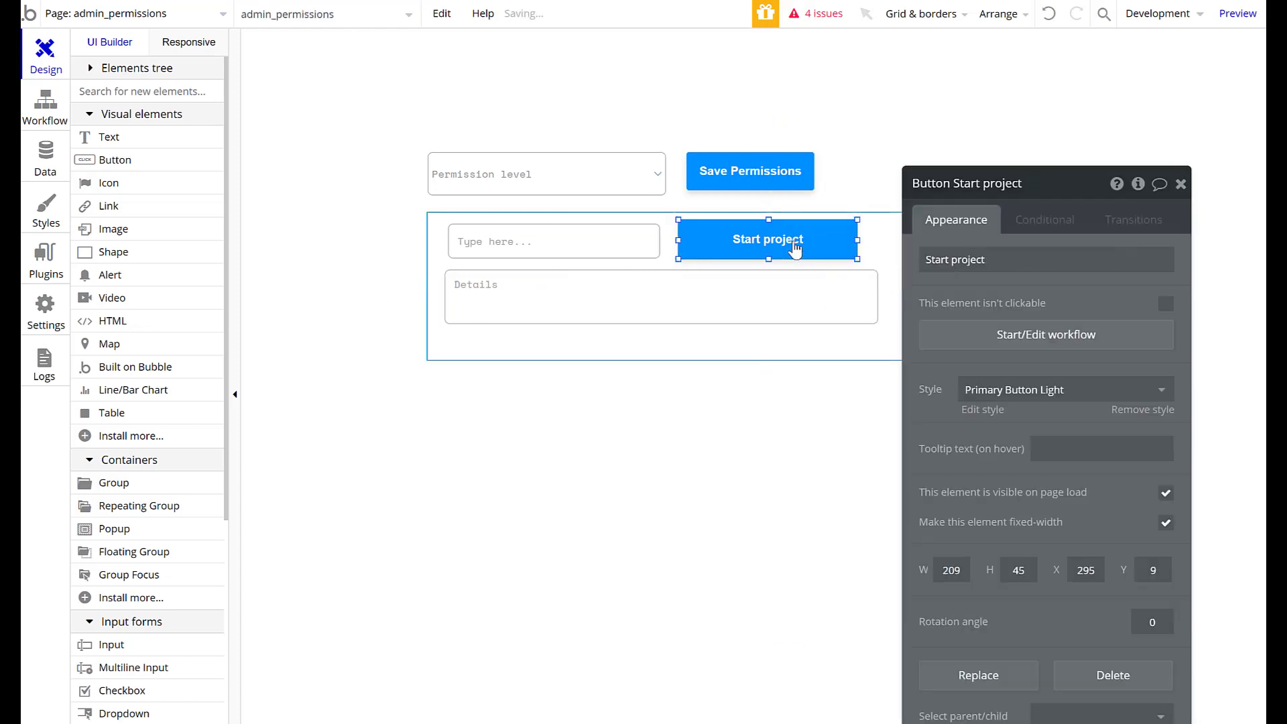
click(1039, 334)
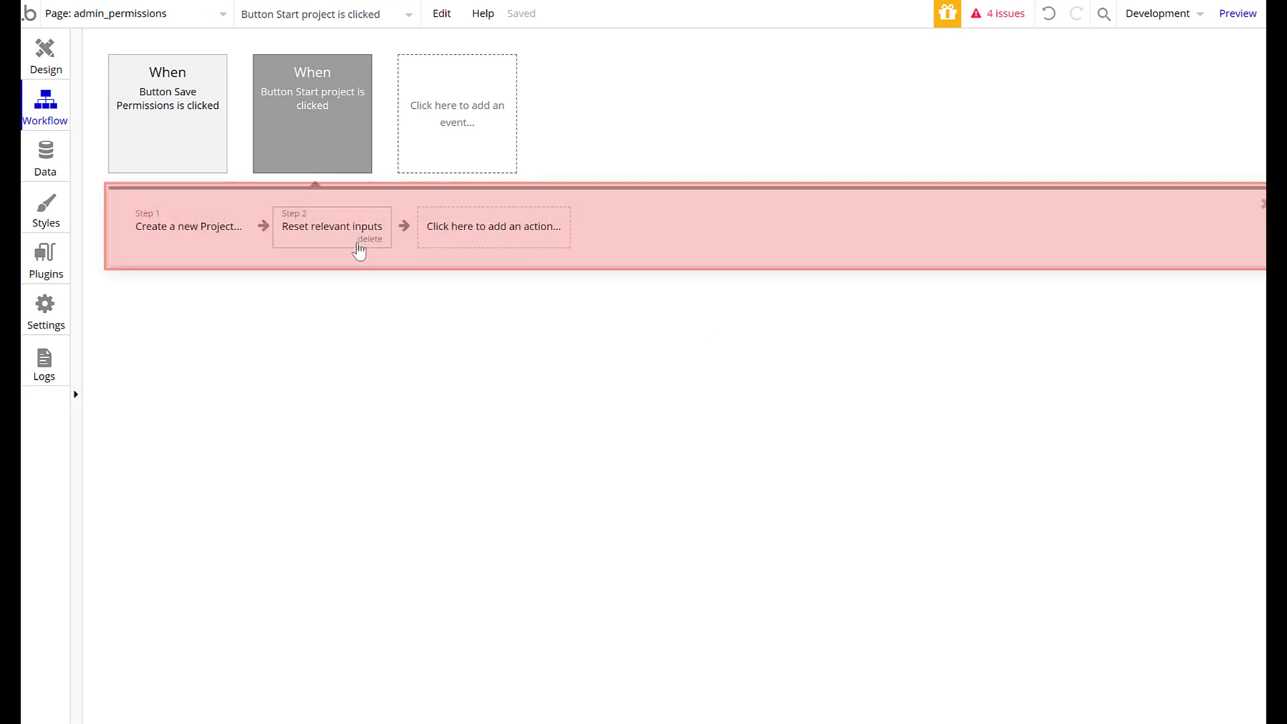
click(187, 231)
click(995, 347)
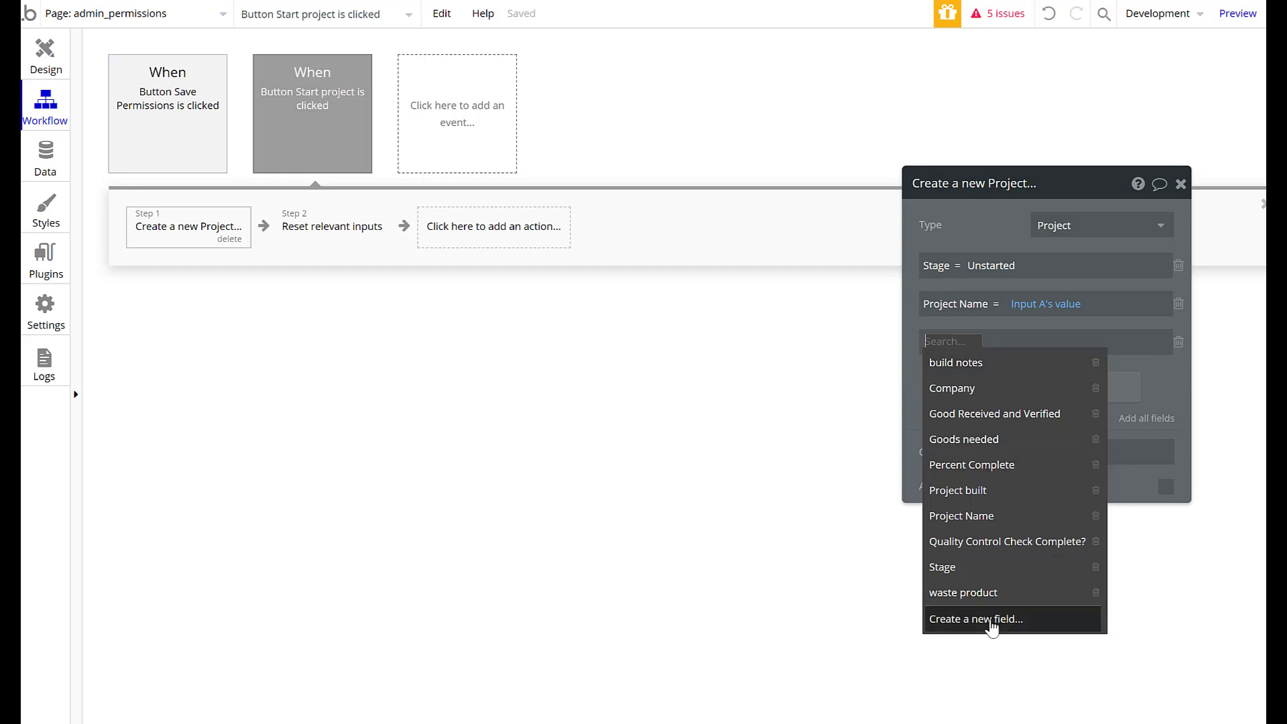
click(985, 620)
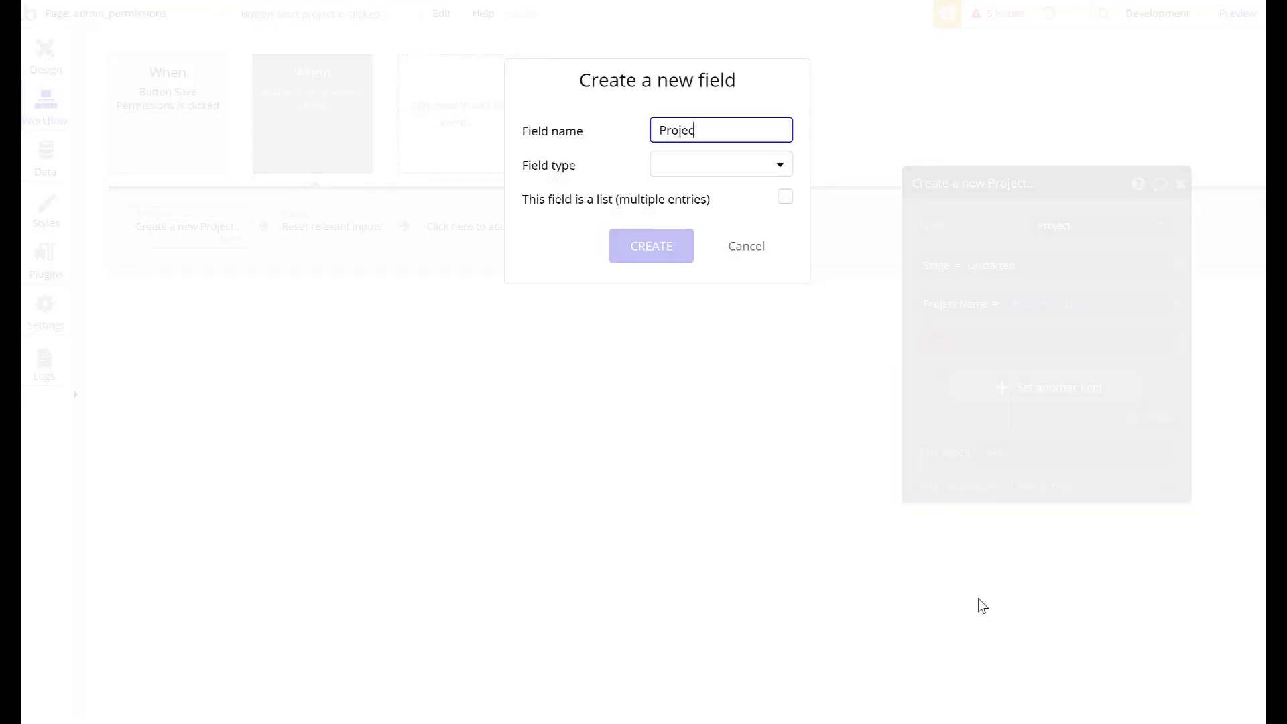
text(Project Details)
click(749, 175)
click(727, 195)
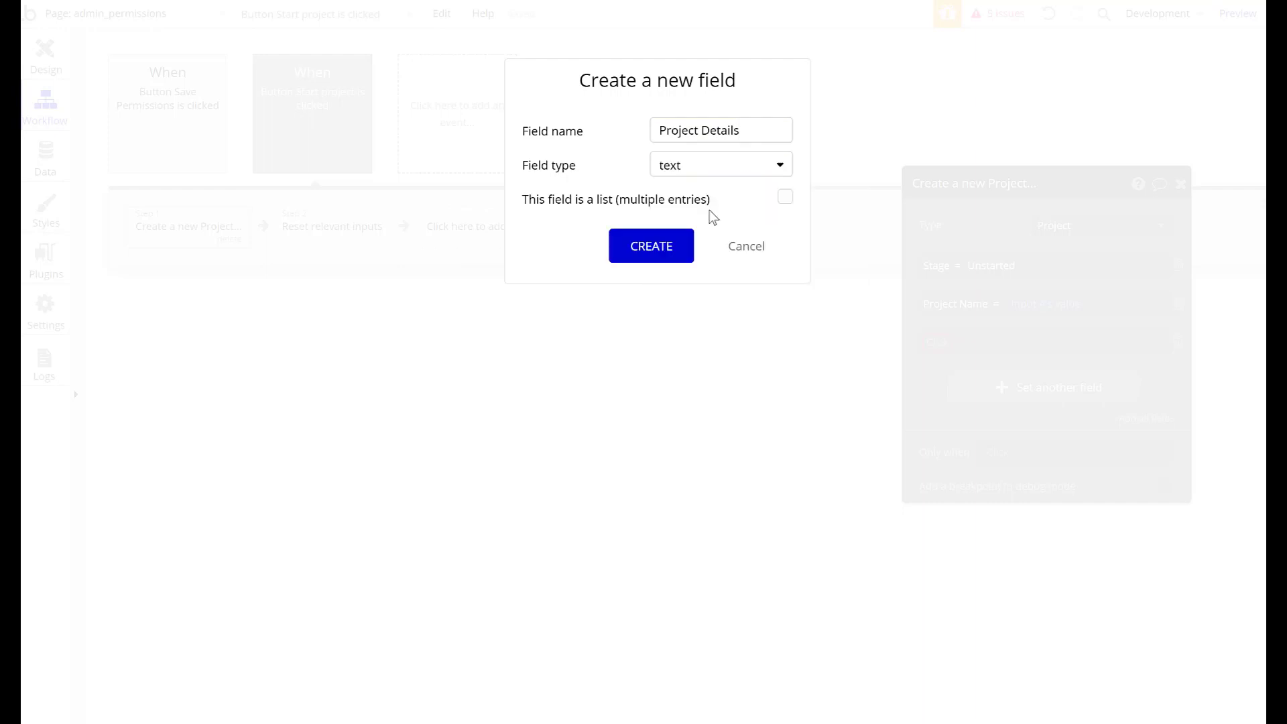
click(675, 264)
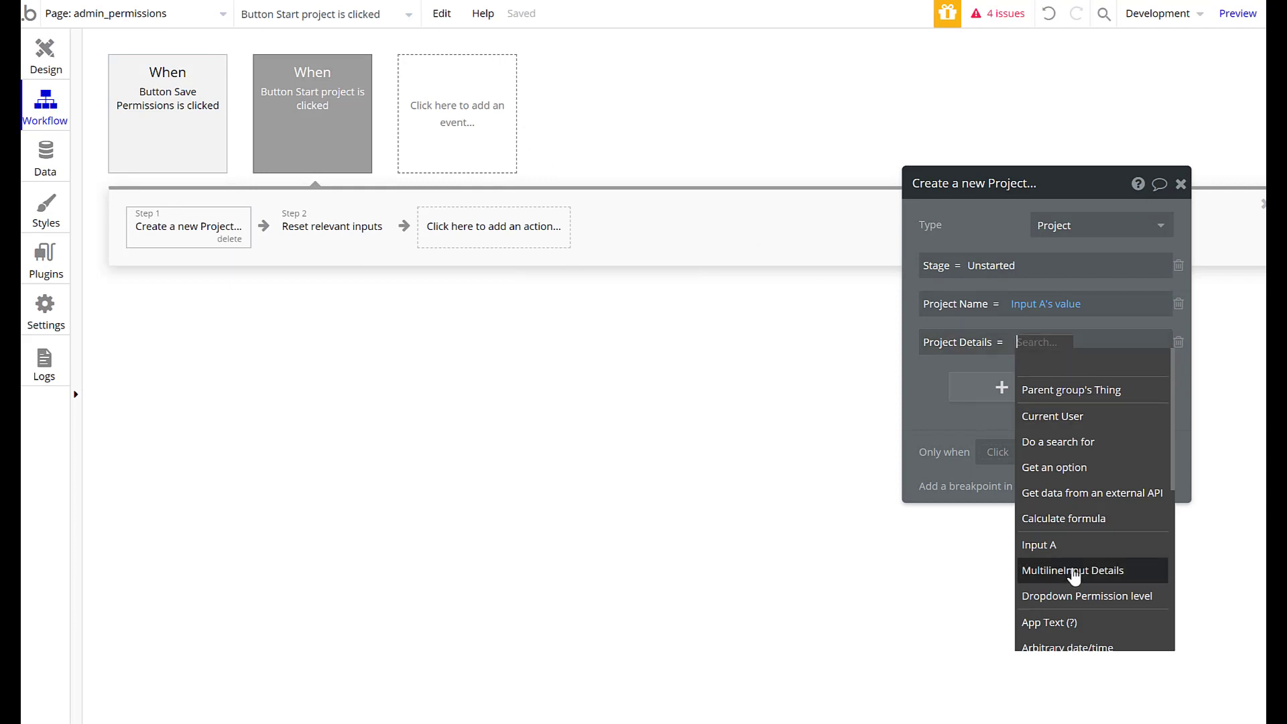
Set the new Project's Project Details field to MultilineInput Details's value.
click(1076, 570)
click(951, 387)
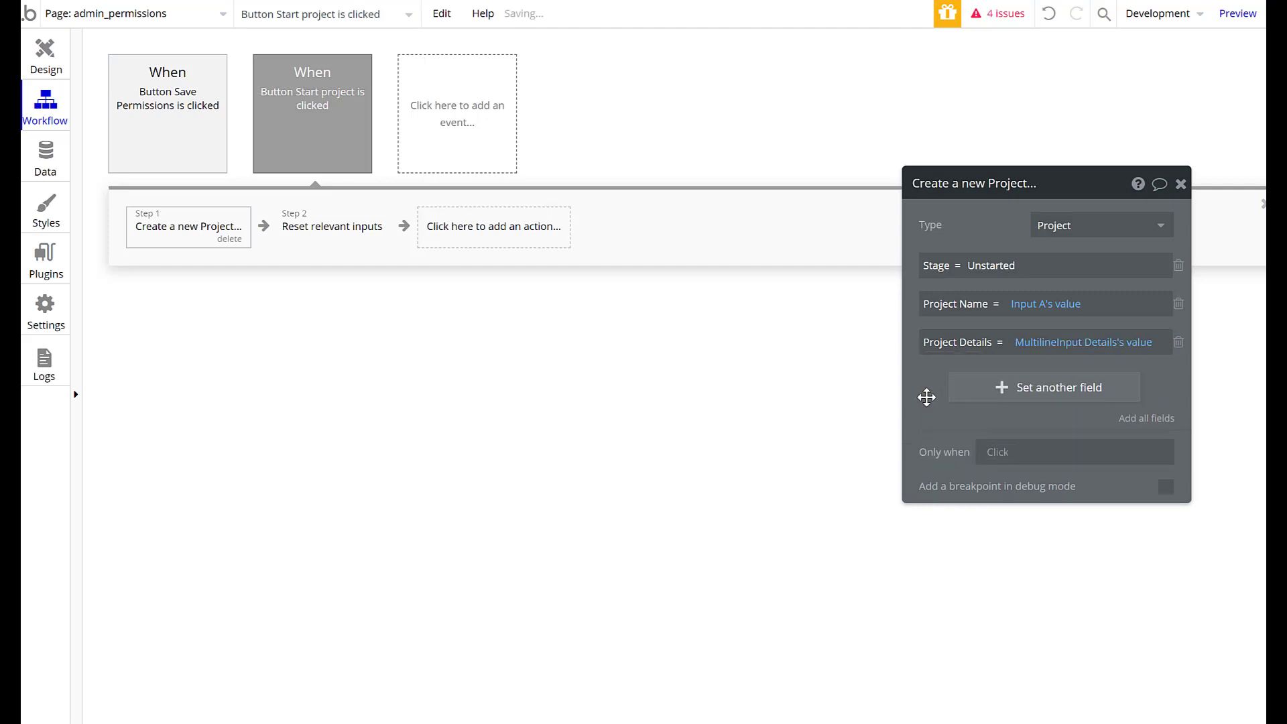
click(1180, 184)
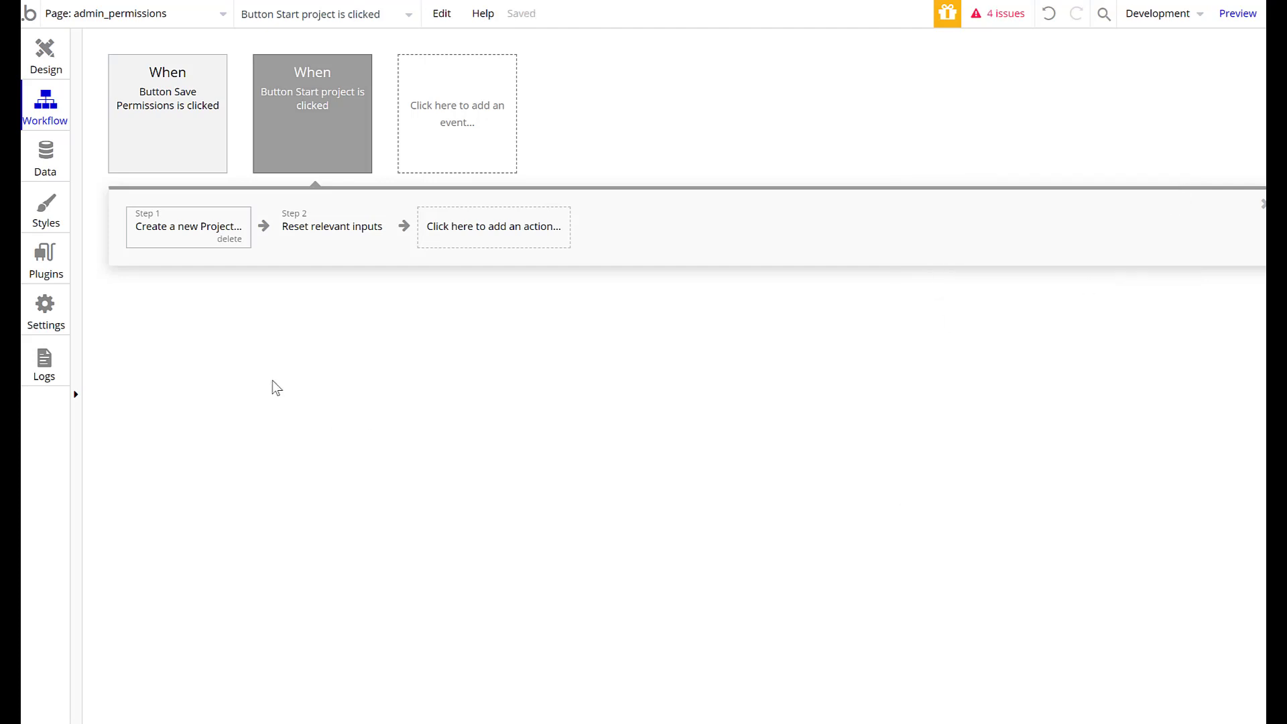
Move the Details multiline input to X 24, directly under the project input and aligned with its left edge.
click(54, 75)
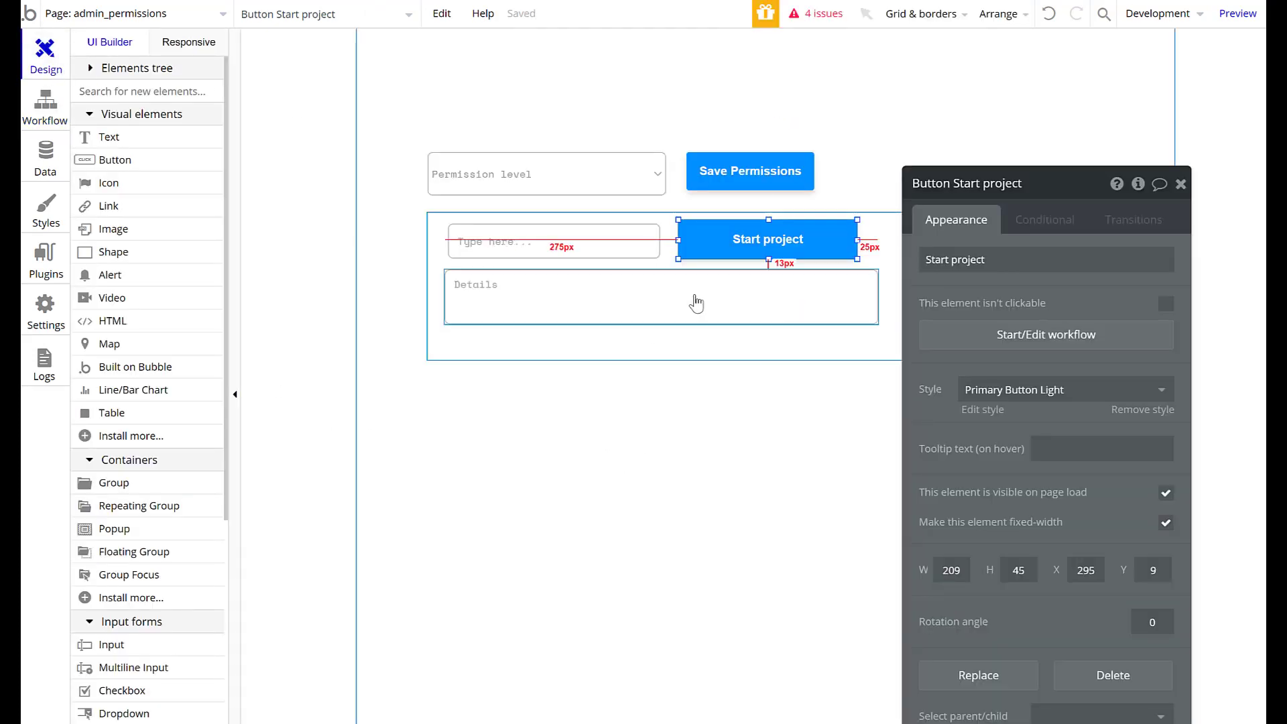
click(742, 323)
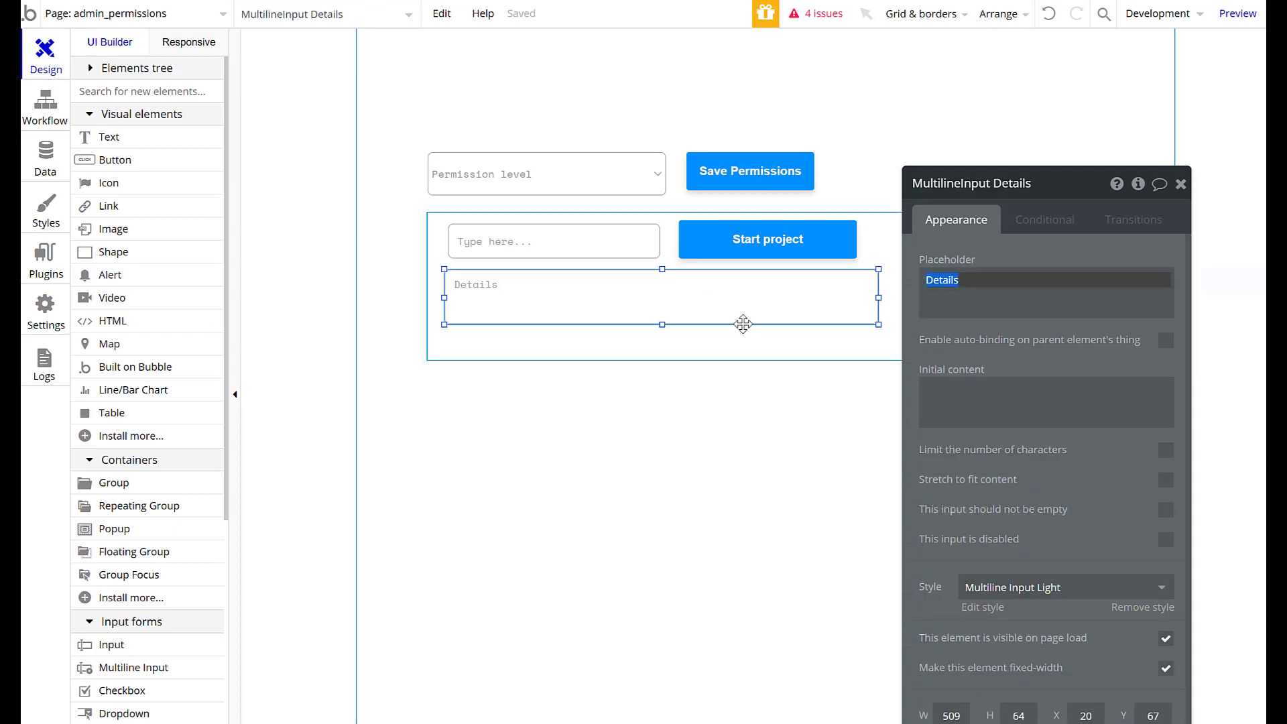
click(1170, 515)
click(1172, 520)
click(1181, 184)
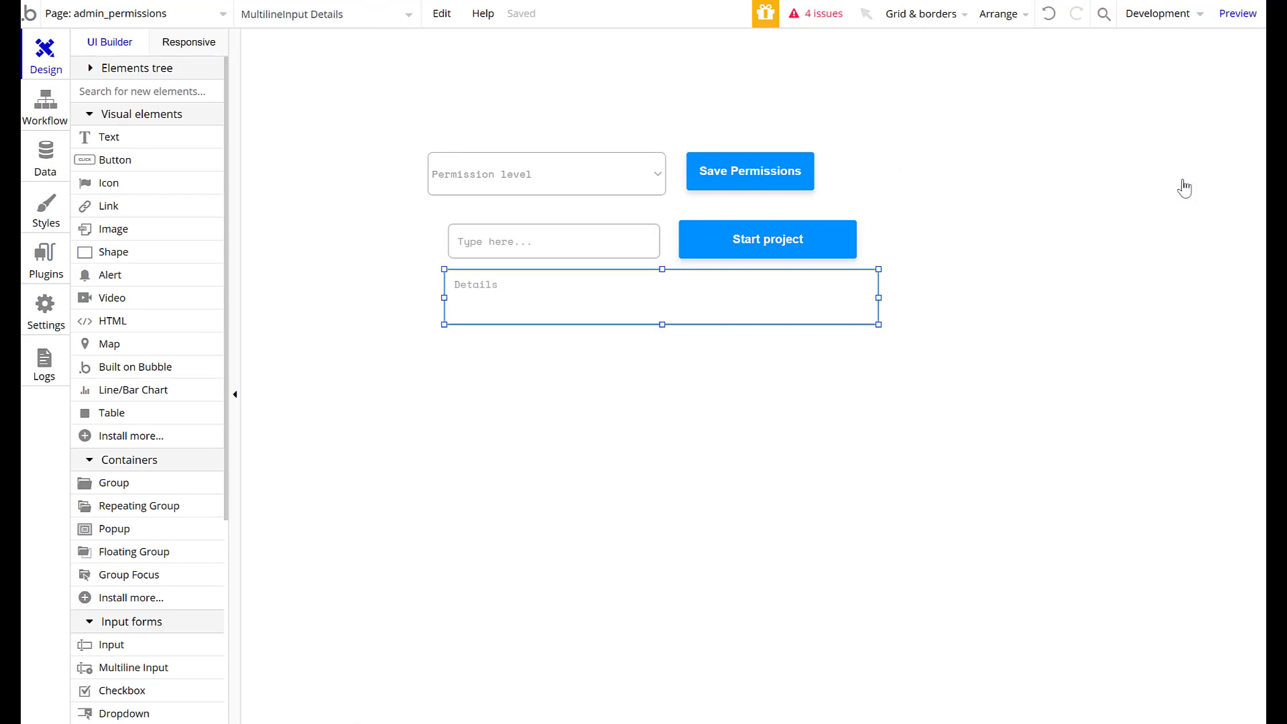
mouse_move(471, 295)
mouse_down()
mouse_move(480, 284)
mouse_move(466, 279)
mouse_move(475, 289)
mouse_up()
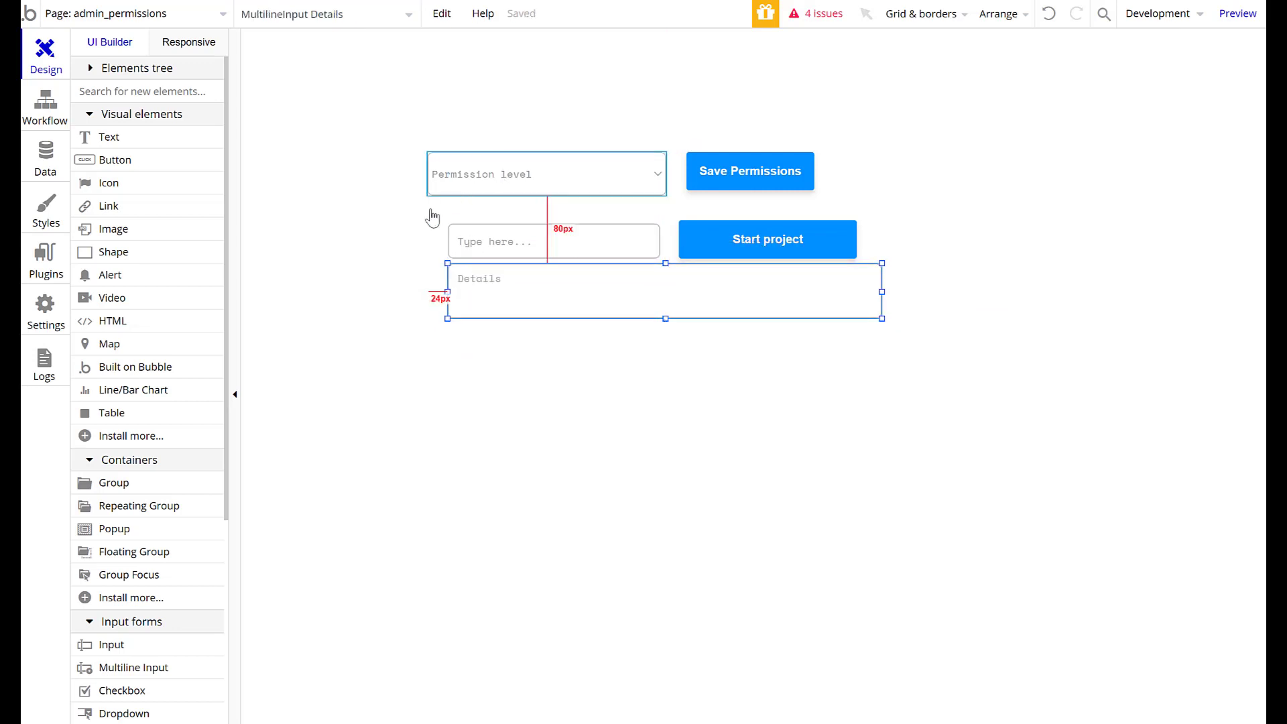
Make the group containing the Start project button not visible on page load.
click(903, 226)
double_click(903, 224)
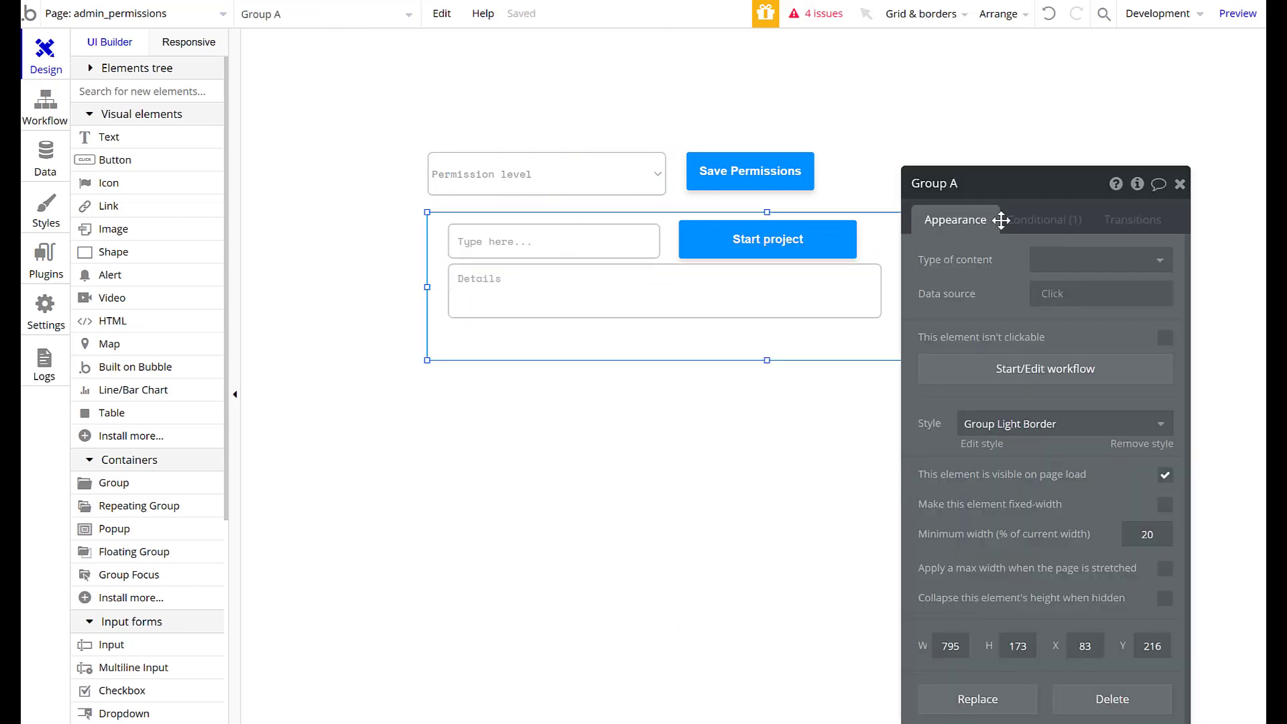
click(1041, 217)
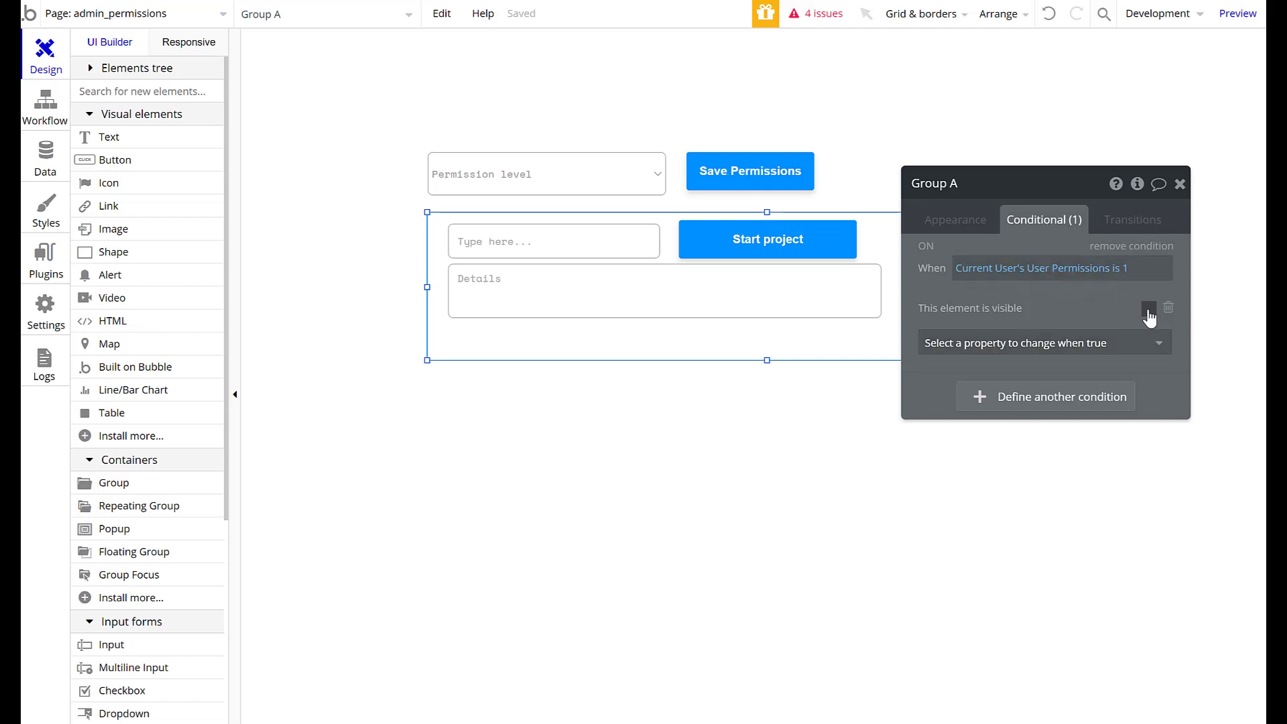
click(967, 226)
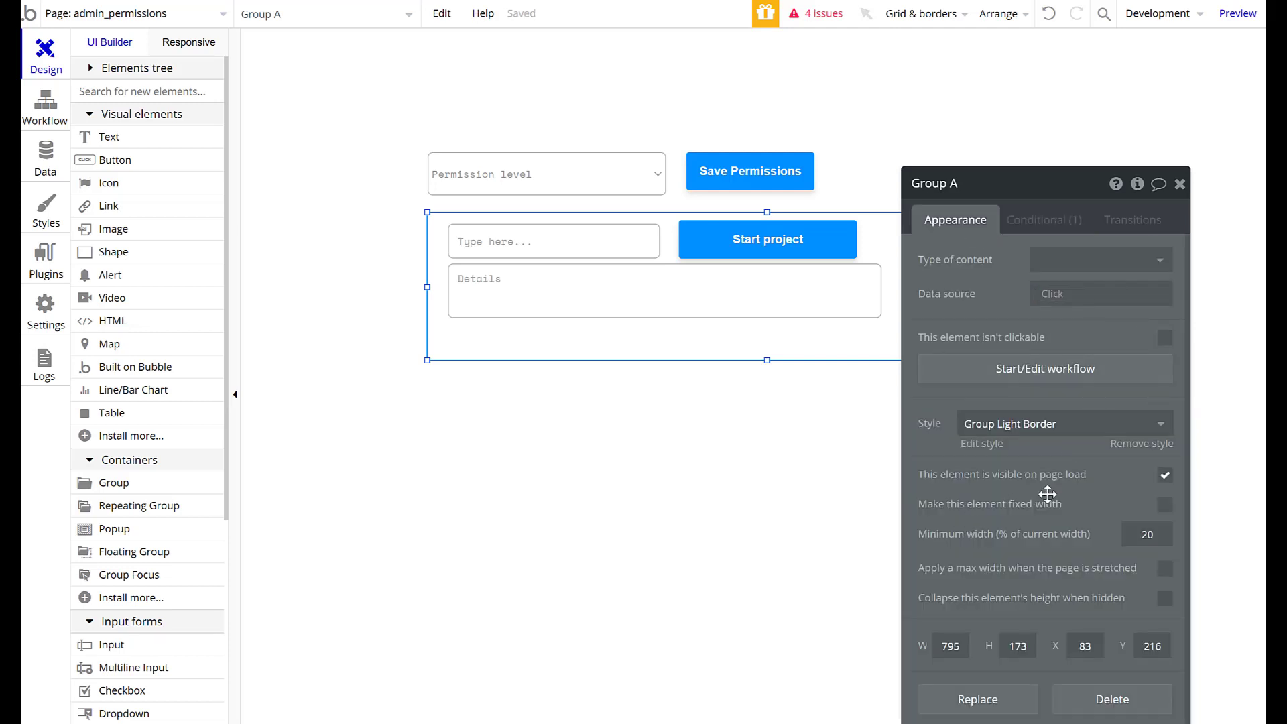
click(1165, 476)
click(1165, 478)
click(1164, 477)
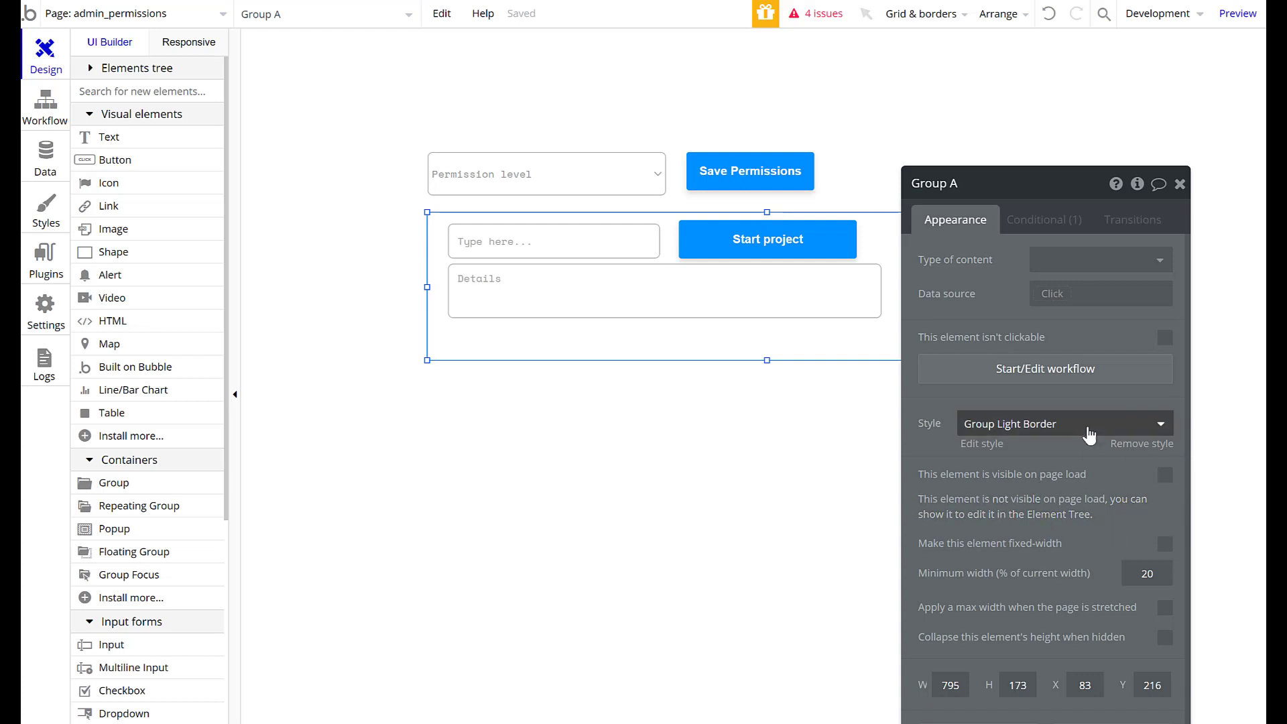
click(1181, 185)
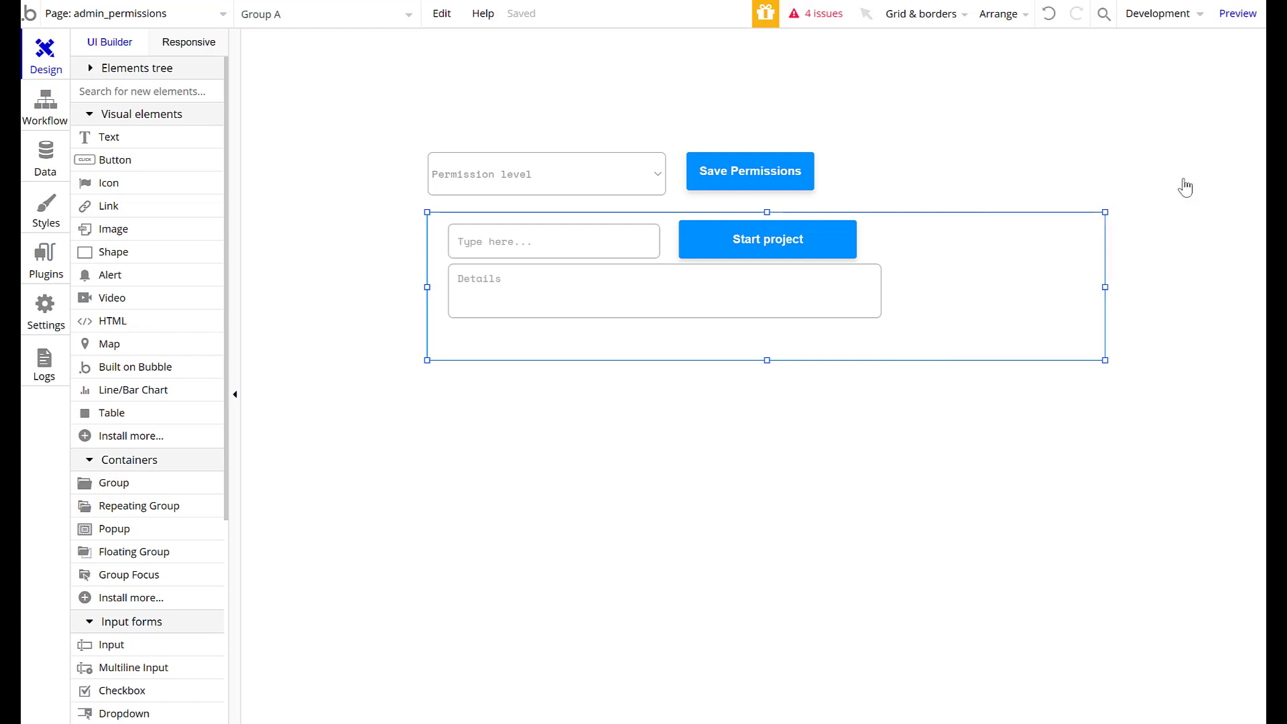
Preview the page, save permission level 2, and switch the saved permission level to 1.
click(1228, 20)
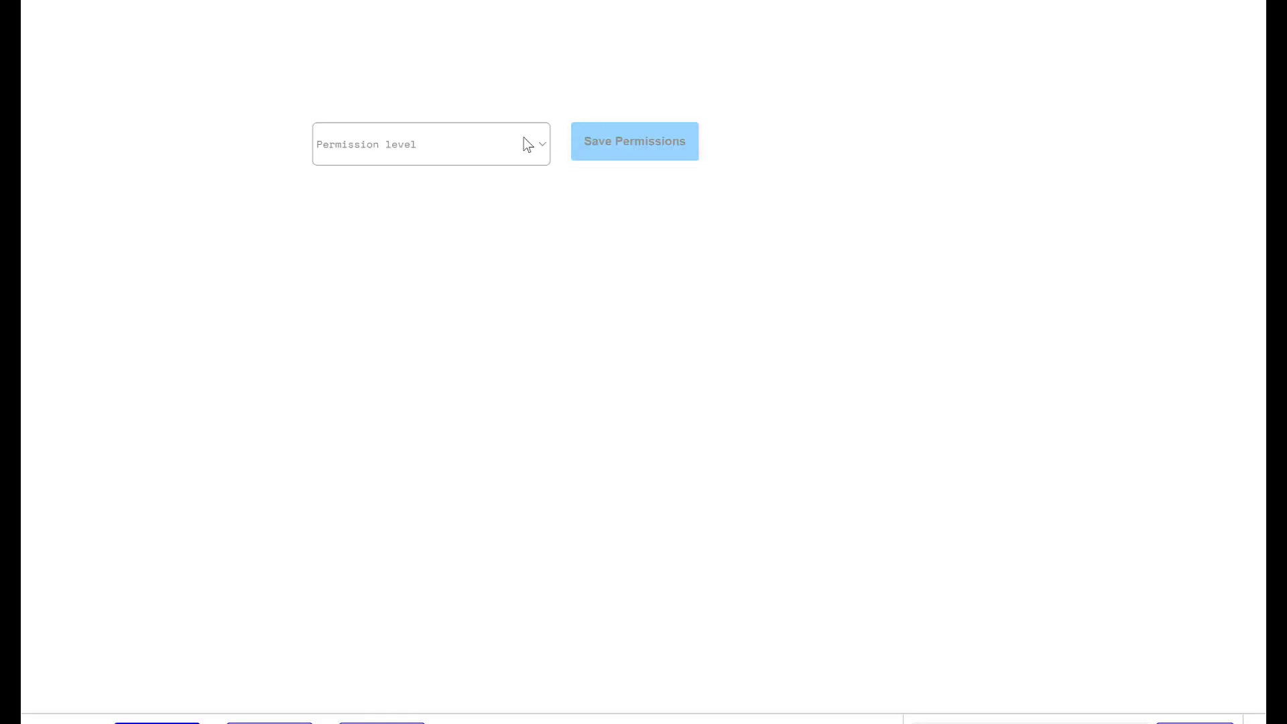
click(526, 143)
click(452, 201)
click(628, 143)
click(457, 158)
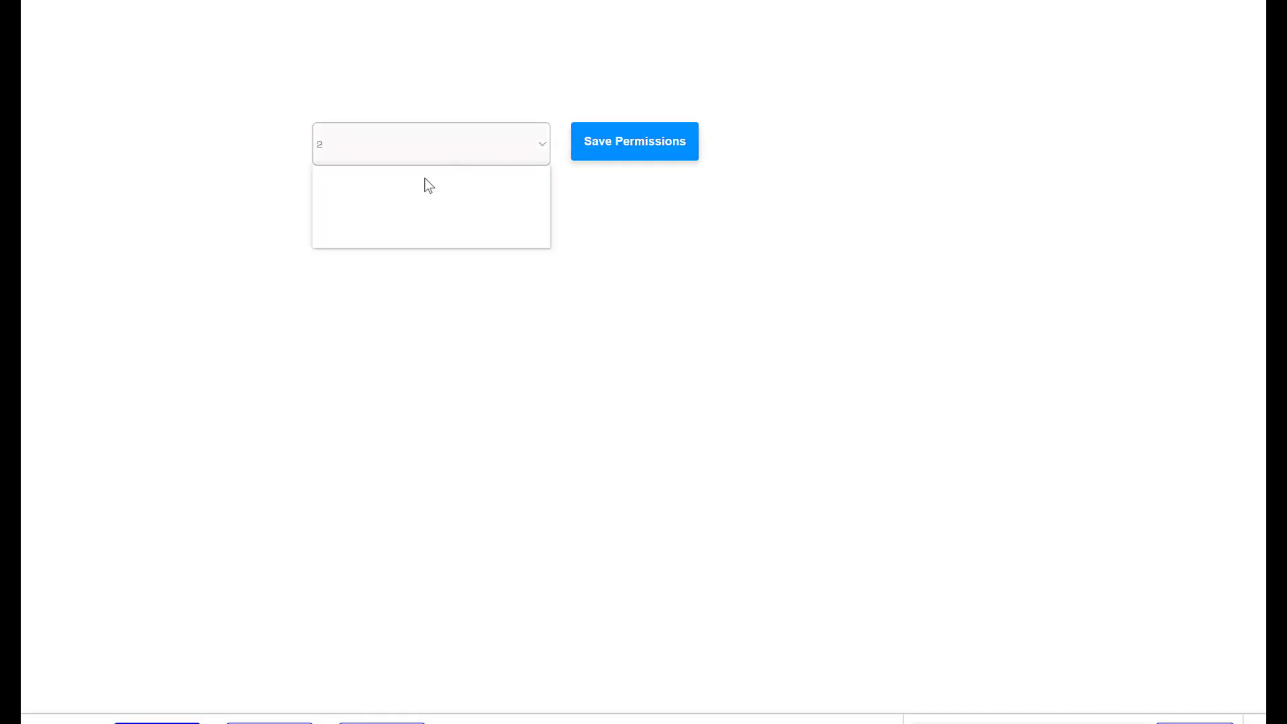
click(424, 180)
click(628, 136)
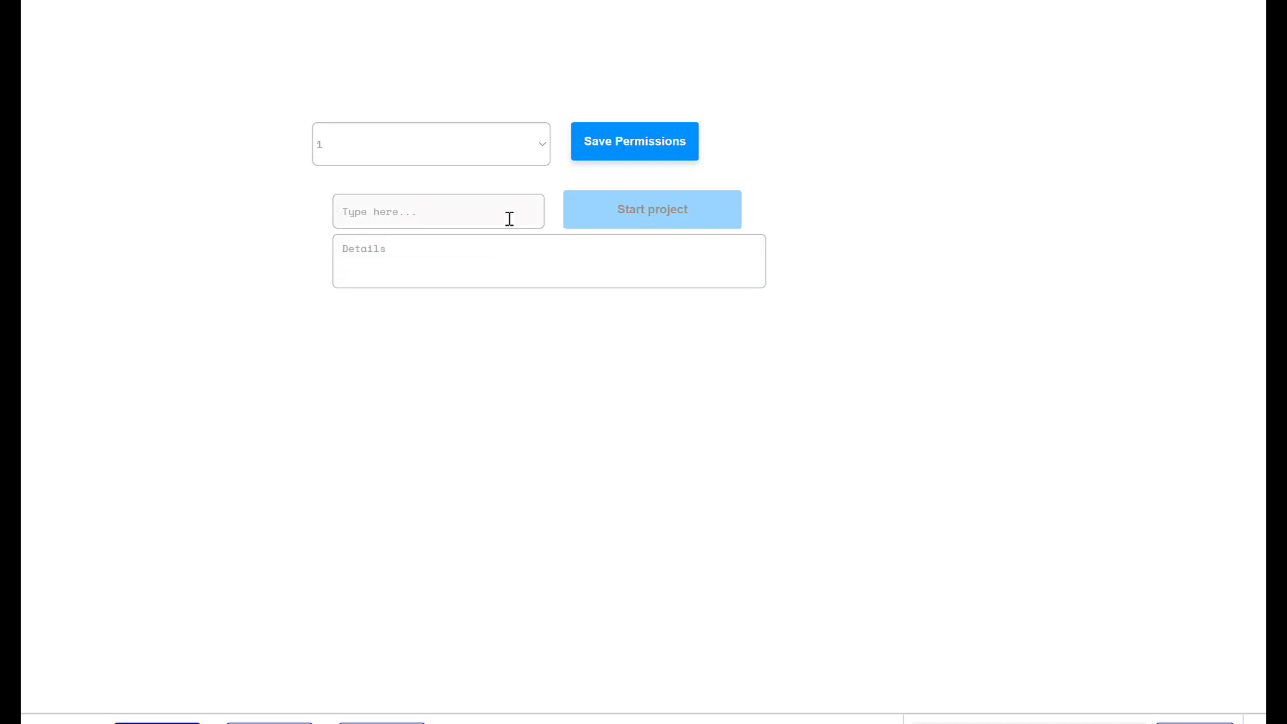
Start a test project in the preview named "Project 1" with the details "Project 2".
key(Tab)
key(Tab)
text(Pro)
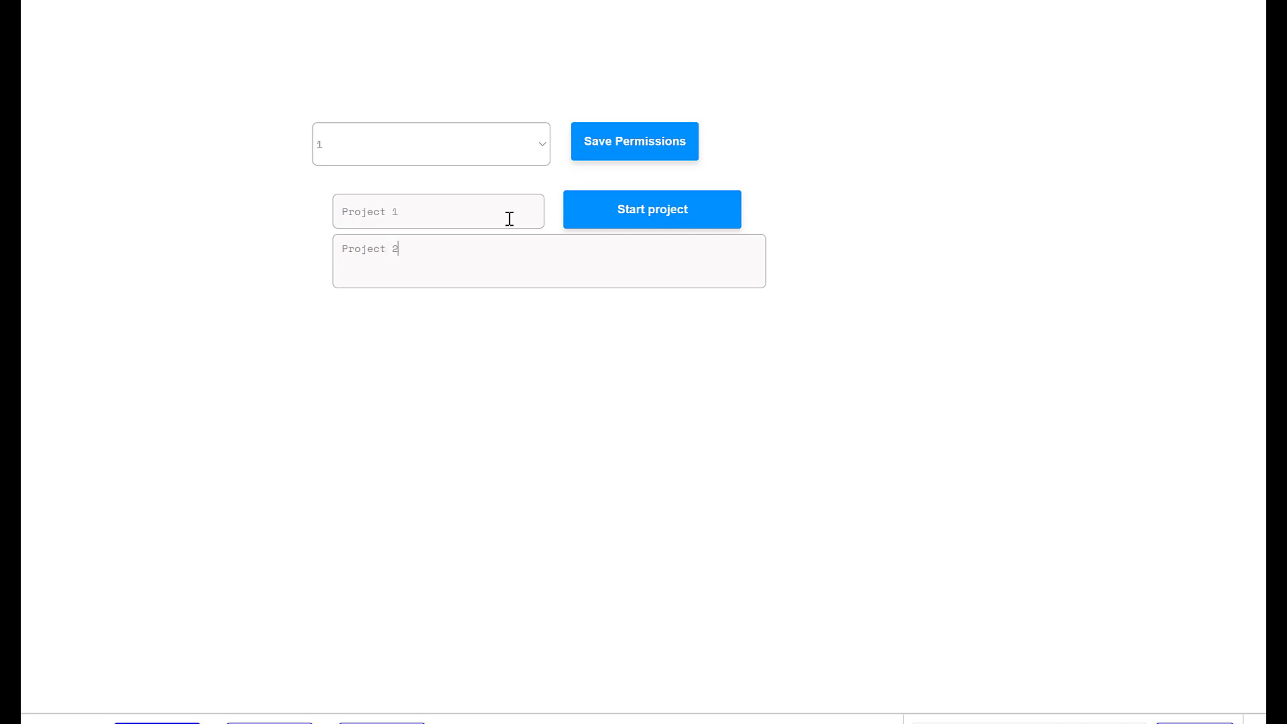
click(607, 227)
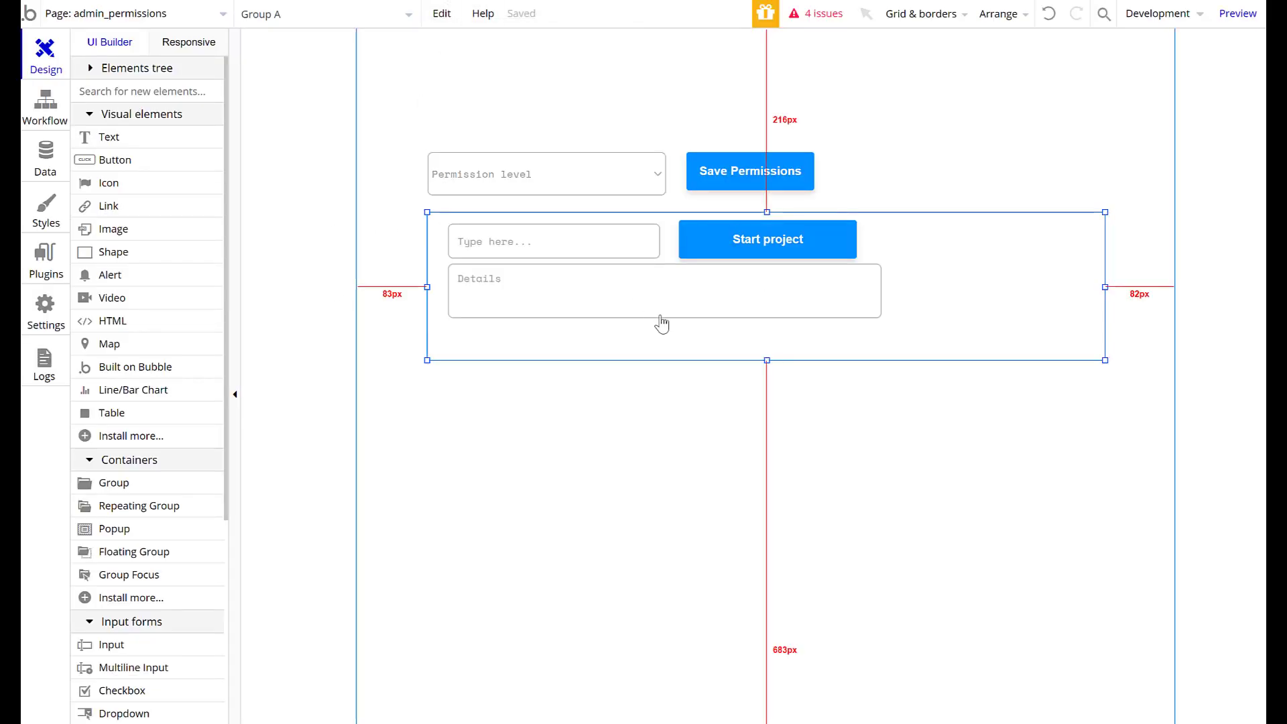
Draw a group about 756 by 373 below the project group, and a repeating group about 455 wide inside it.
click(107, 492)
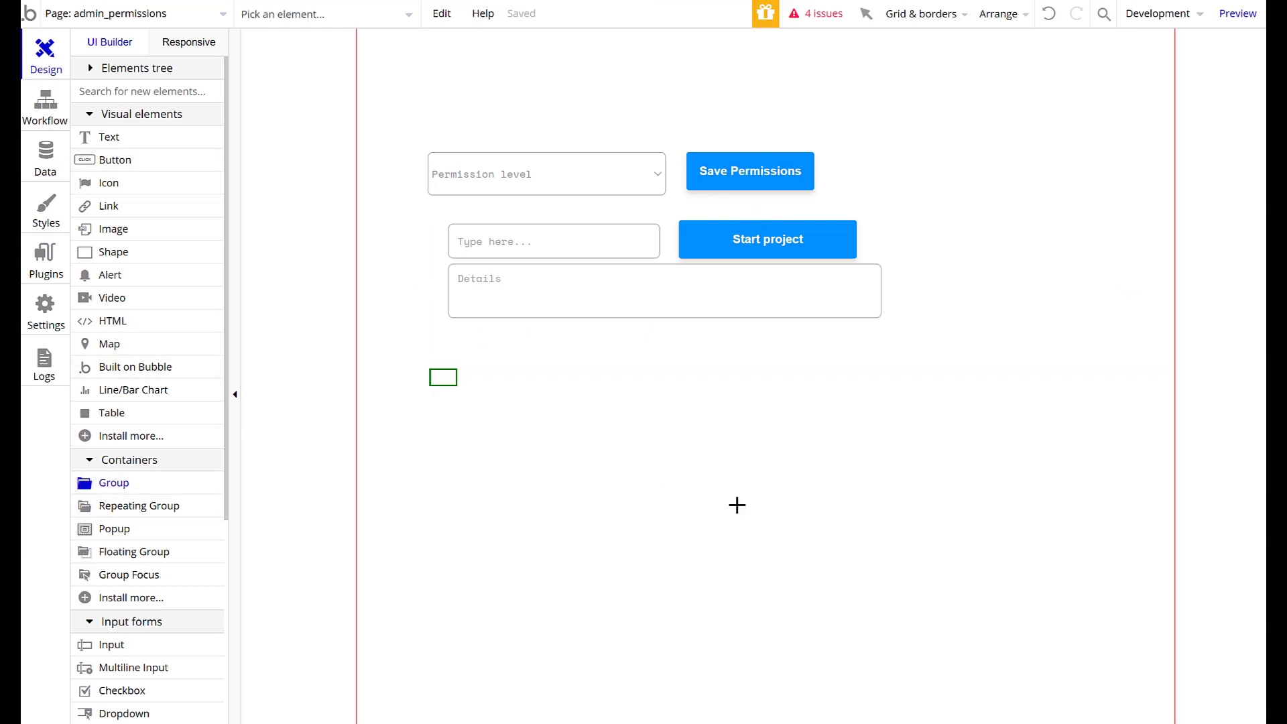
drag(736, 505, 1074, 686)
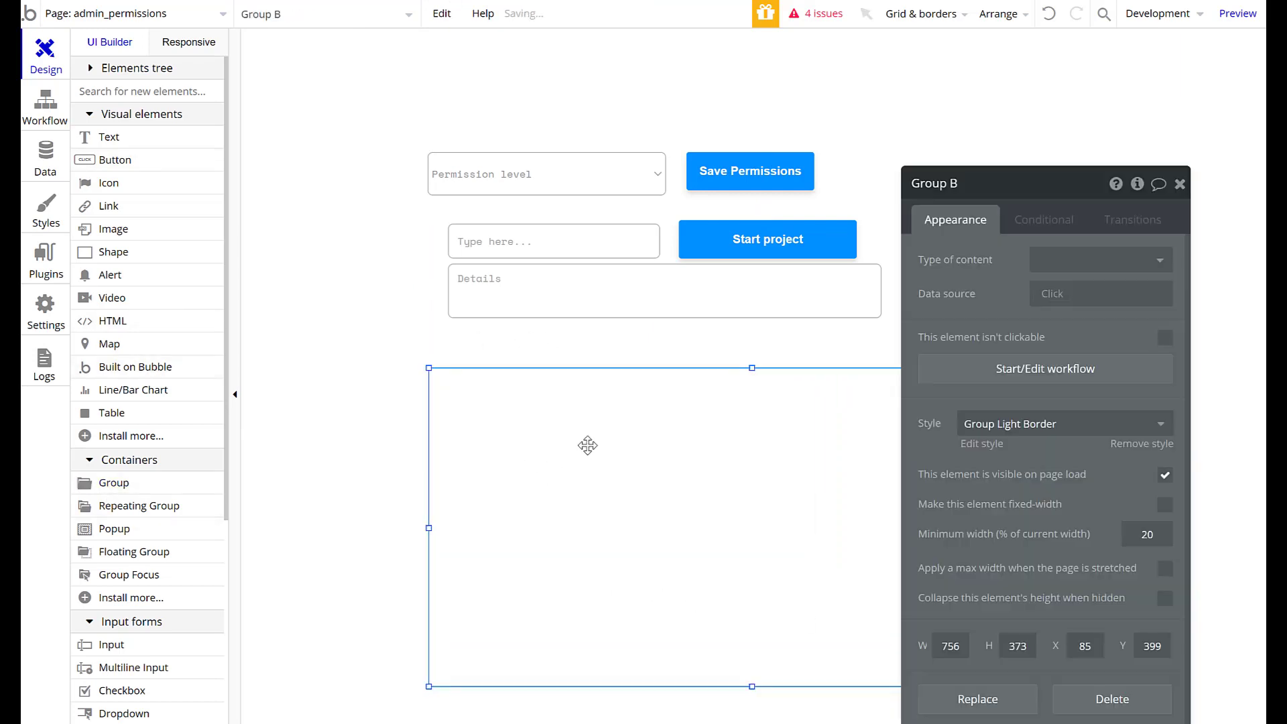
click(144, 507)
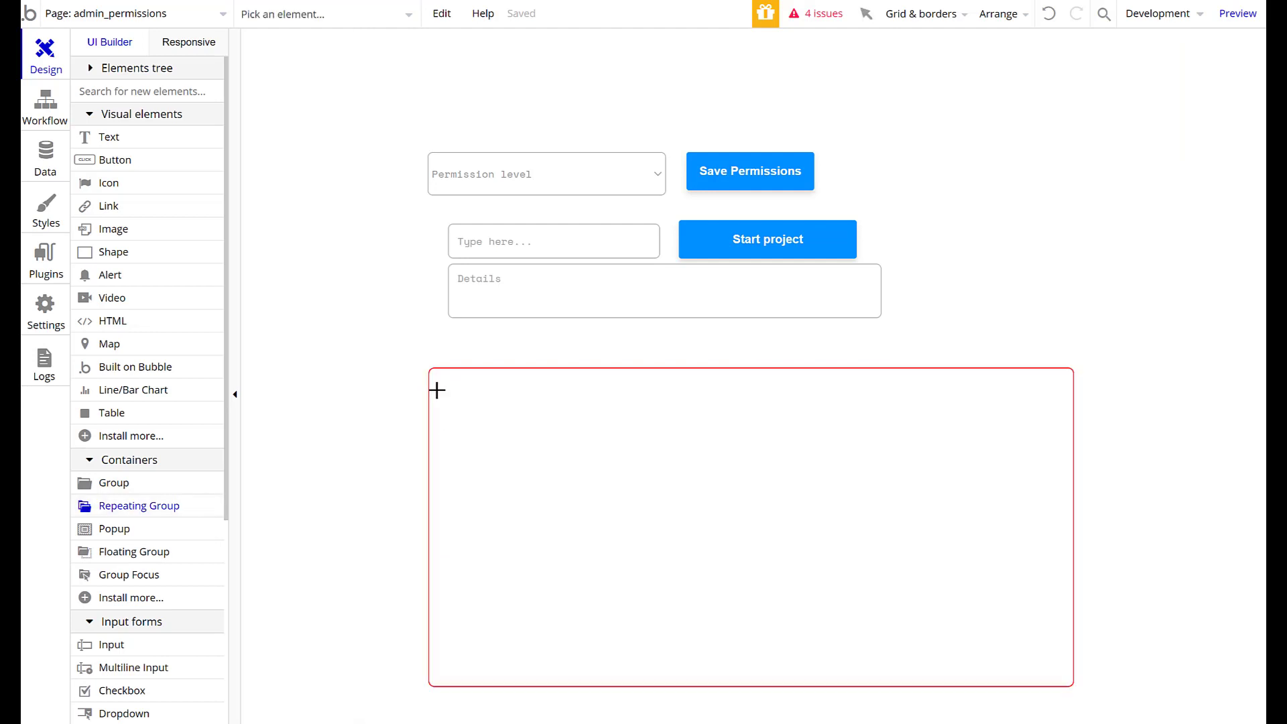
drag(437, 390, 825, 646)
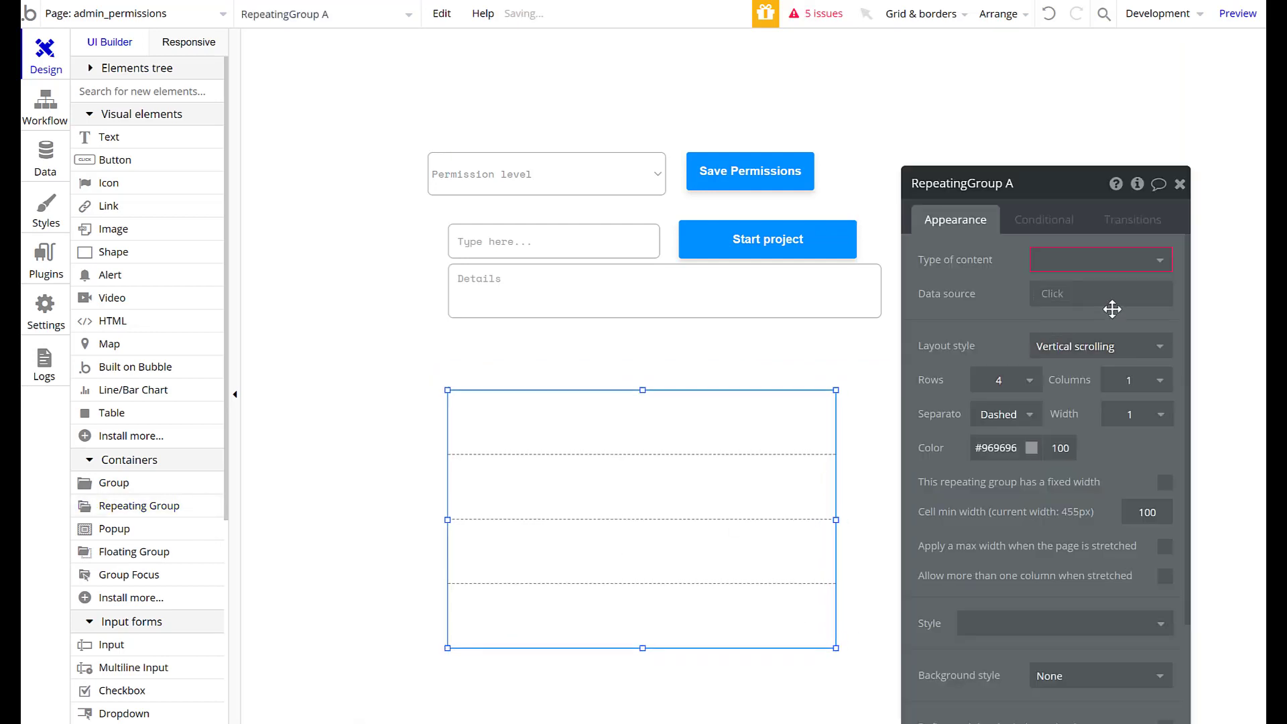
Set the new repeating group's type of content to Project.
click(1045, 260)
scroll(1116, 500, down, 3)
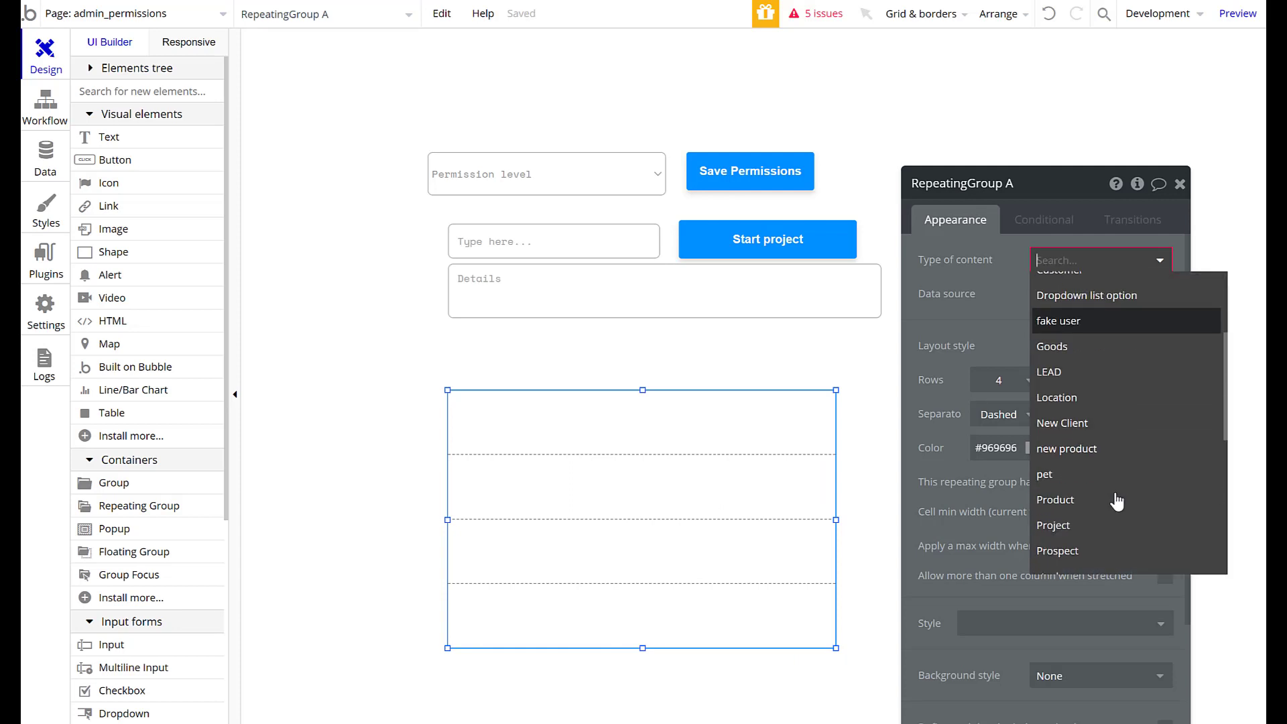
scroll(1115, 496, down, 3)
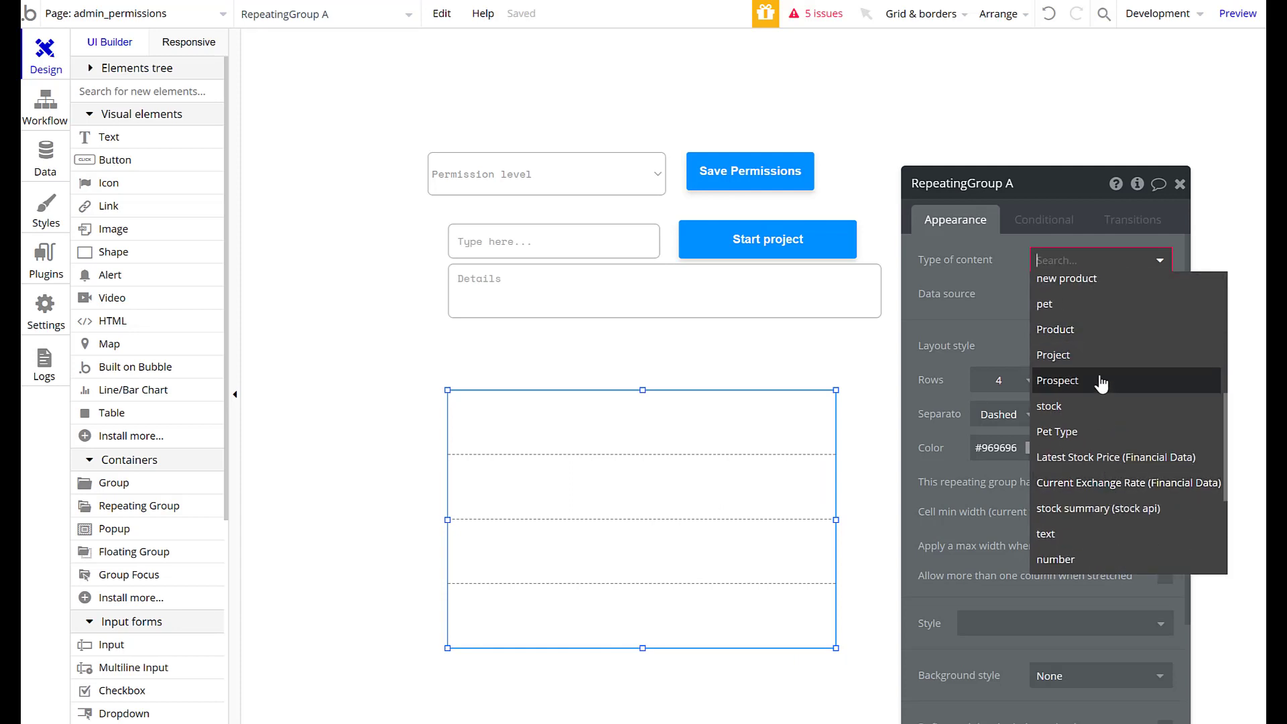
click(1093, 354)
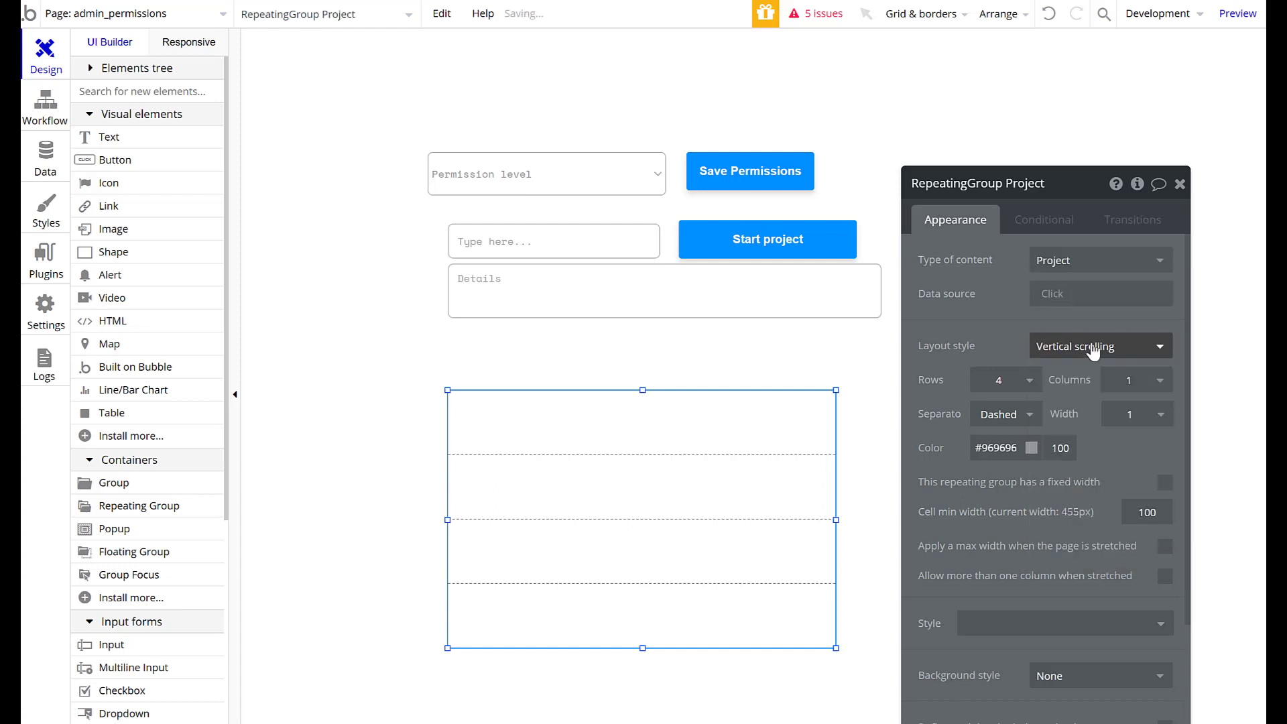
Set the repeating group's data source to a search for Projects without constraints.
click(1045, 293)
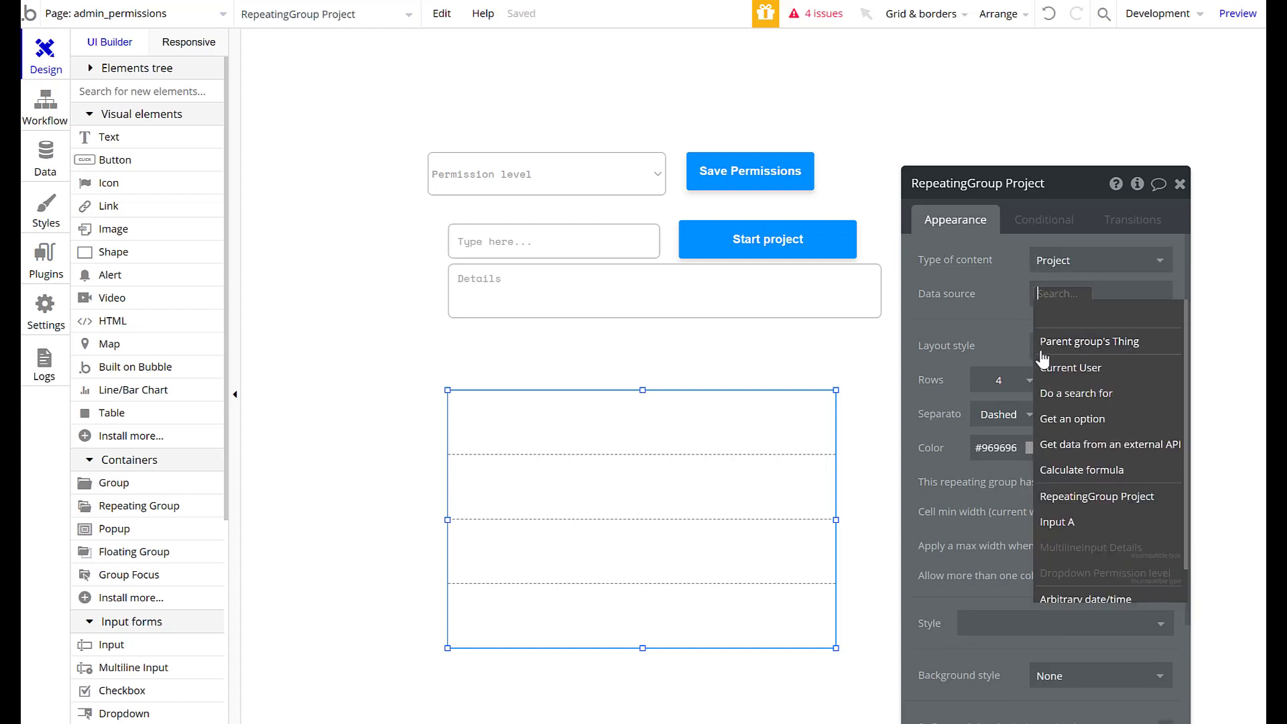
click(1079, 394)
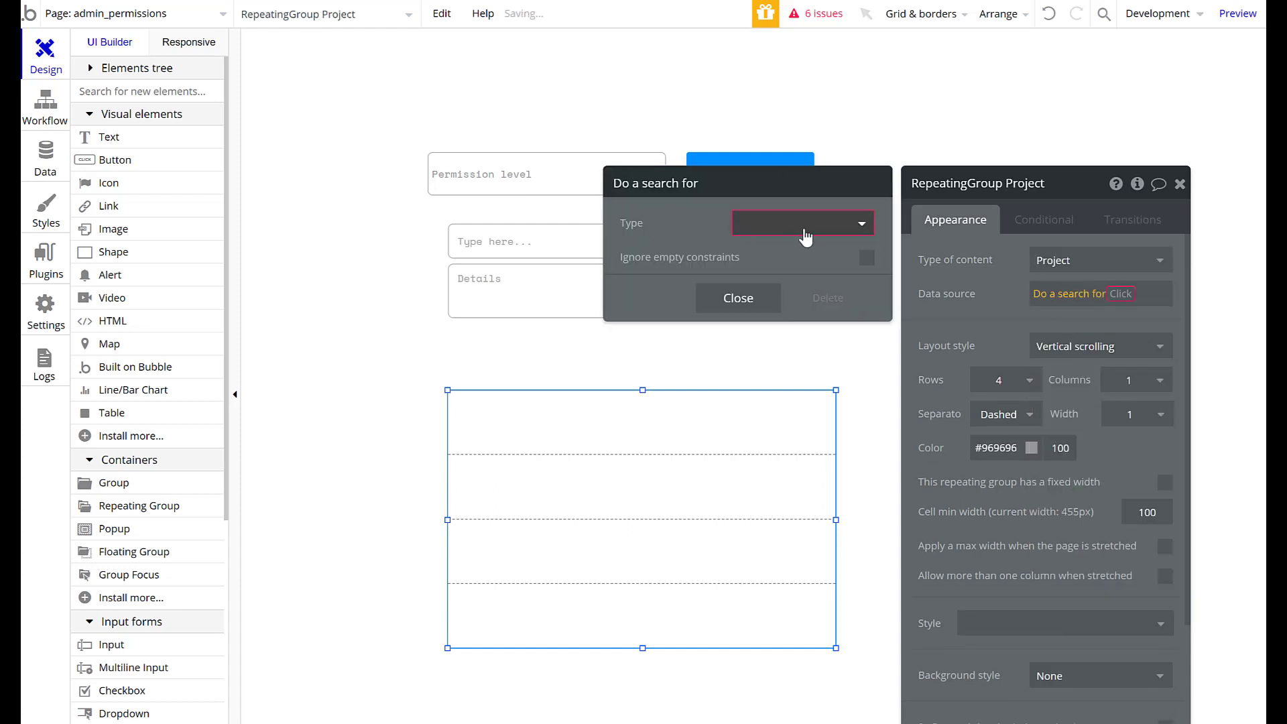
click(805, 224)
scroll(797, 469, down, 3)
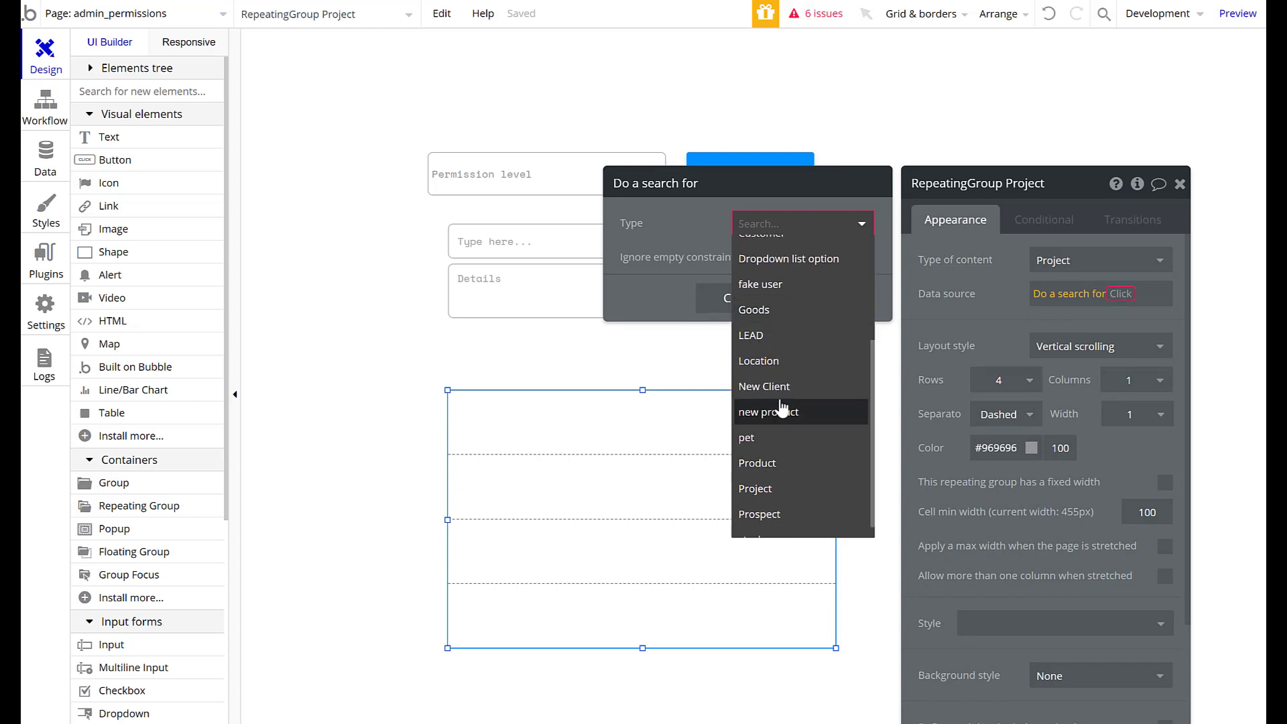
click(764, 480)
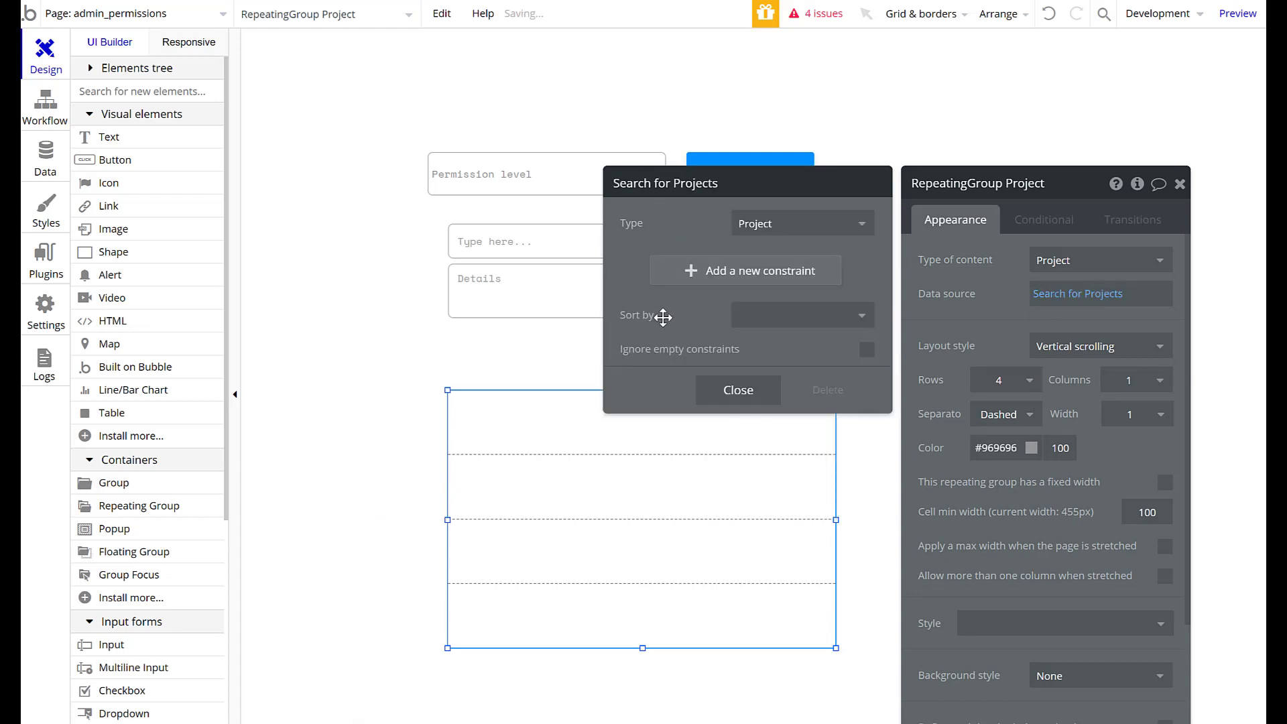
click(745, 391)
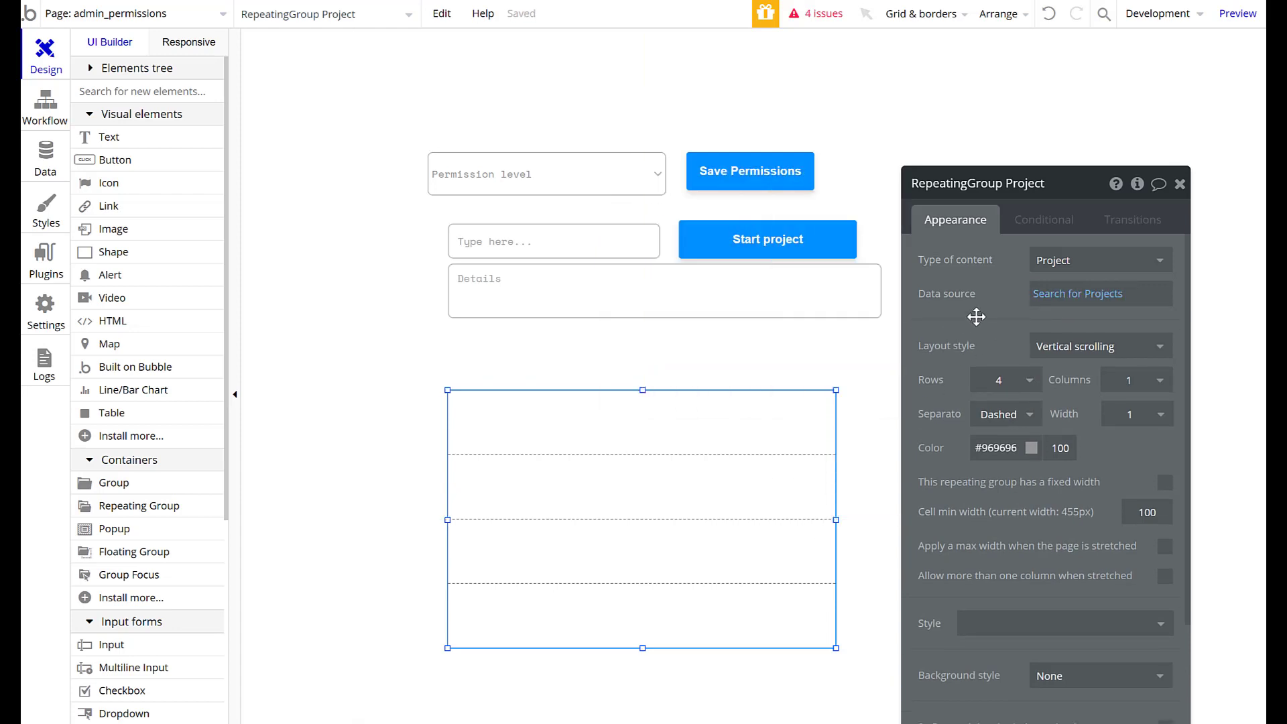
click(1180, 185)
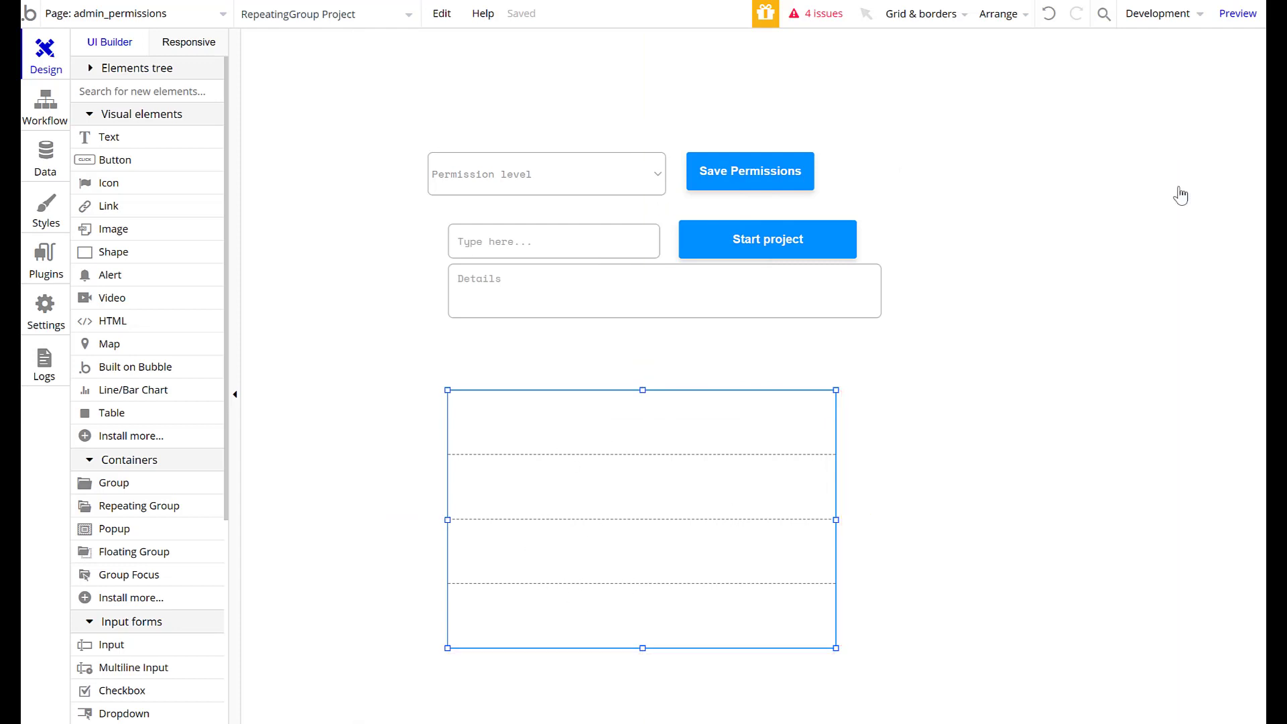
Add a text element to the repeating group's first cell showing Current cell's Project's Project Name.
click(112, 137)
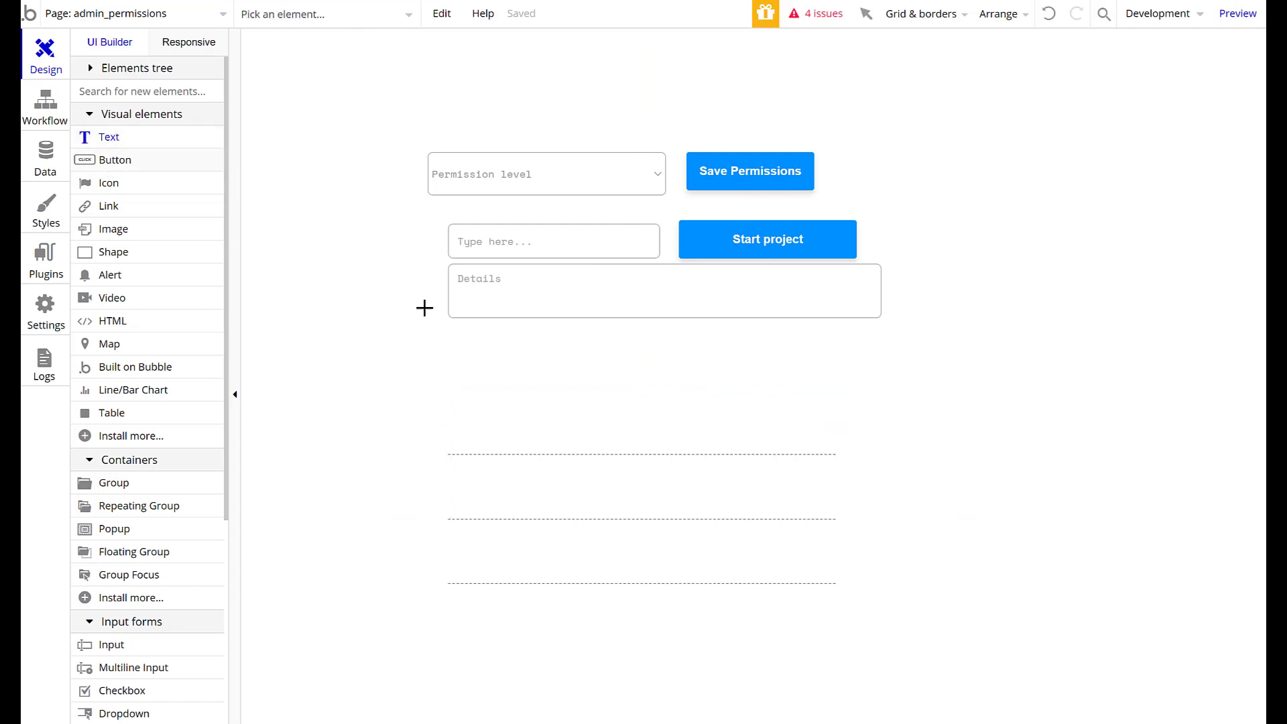
click(503, 427)
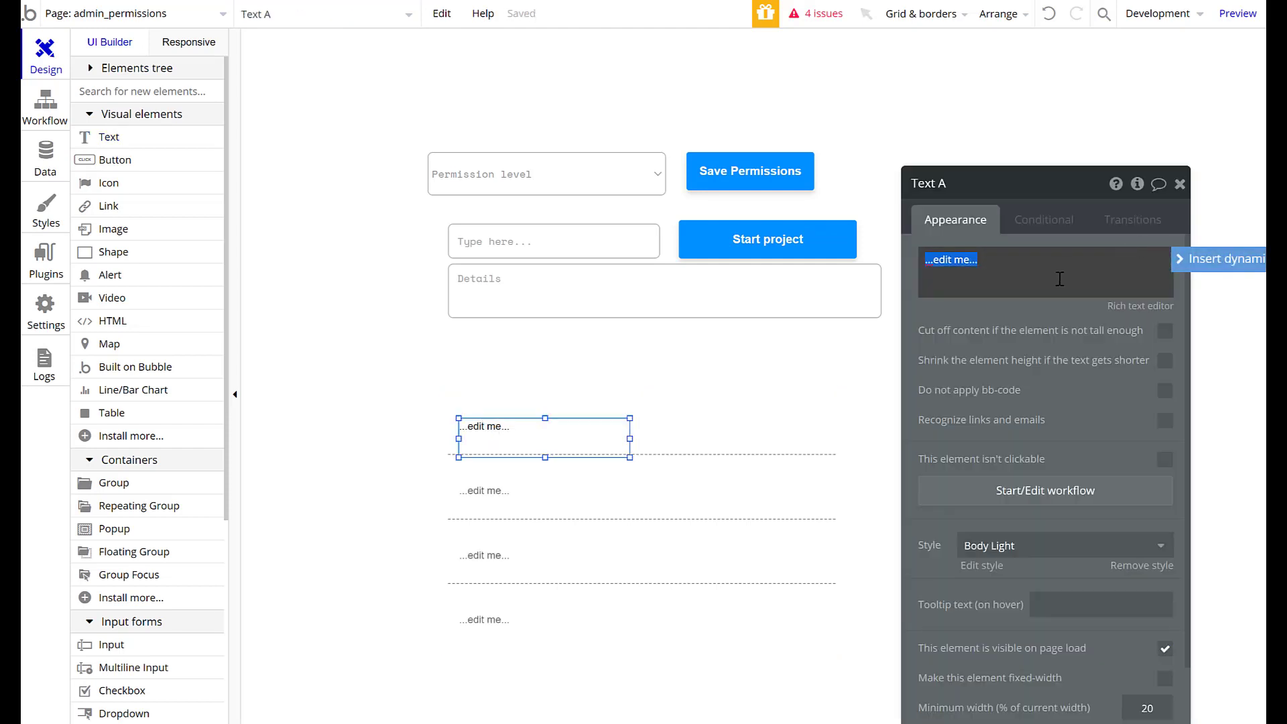
click(1226, 259)
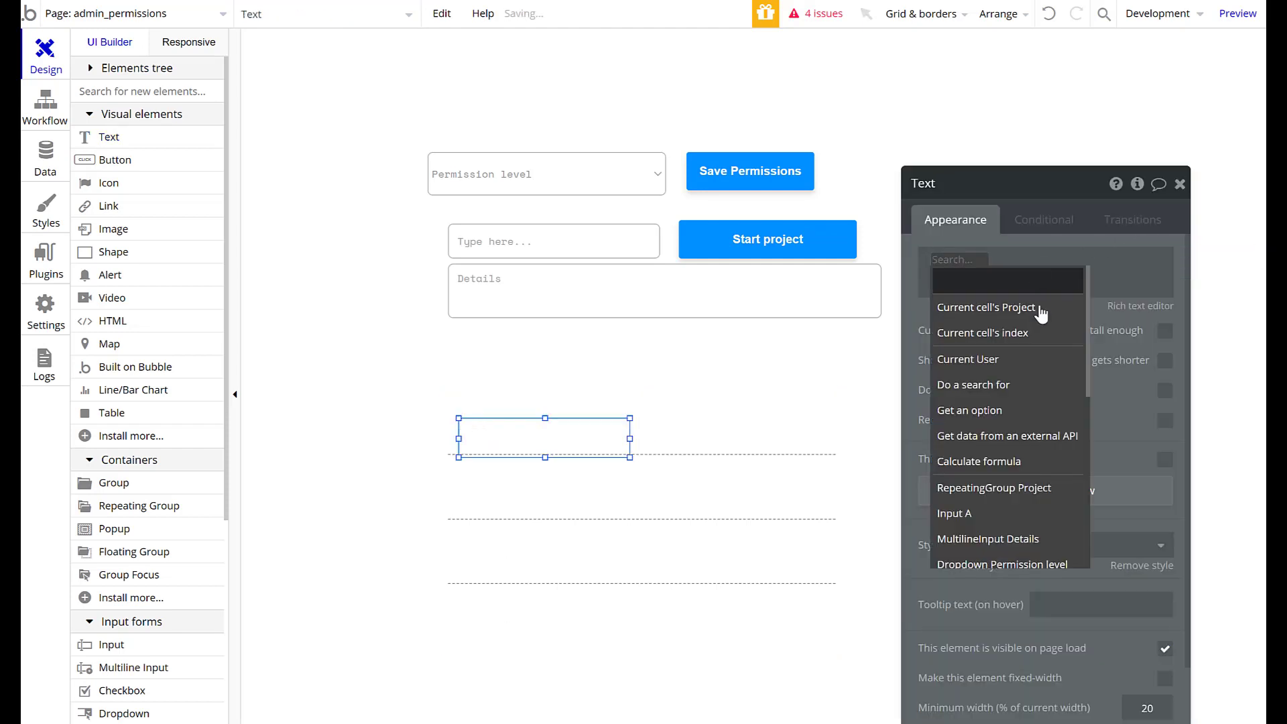
click(1017, 306)
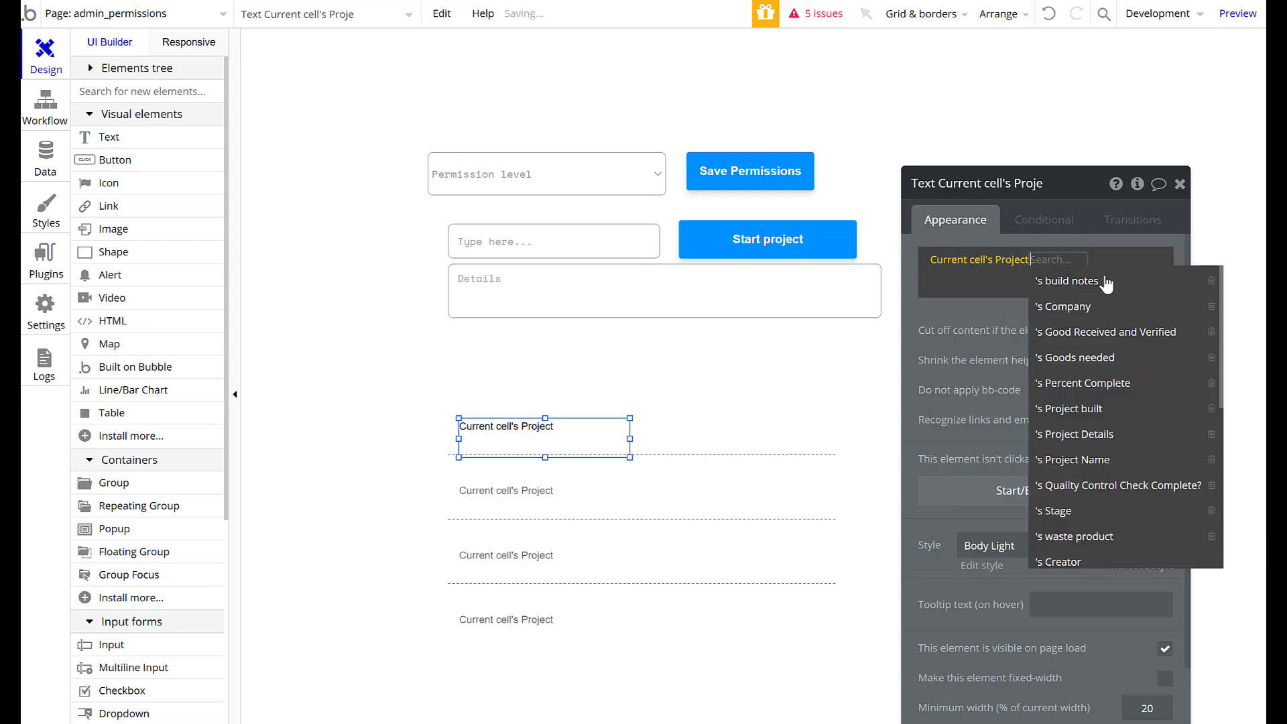
click(1118, 466)
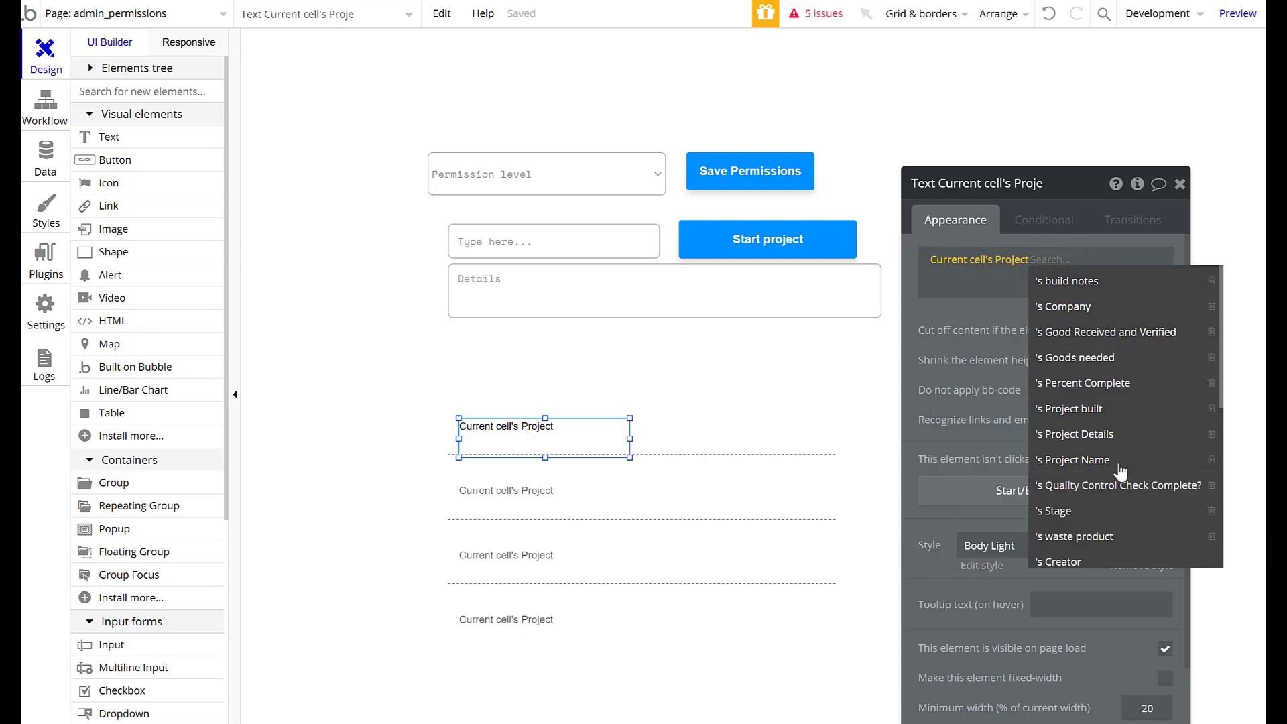
click(1115, 400)
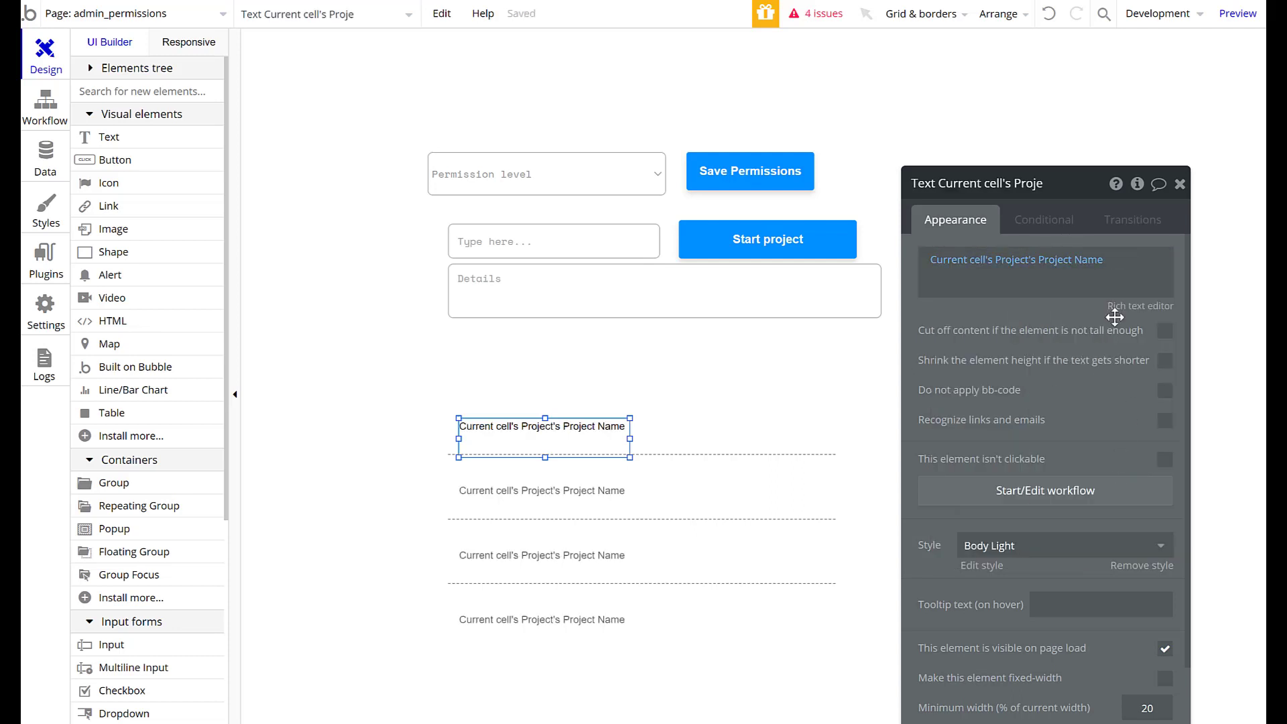
click(1178, 185)
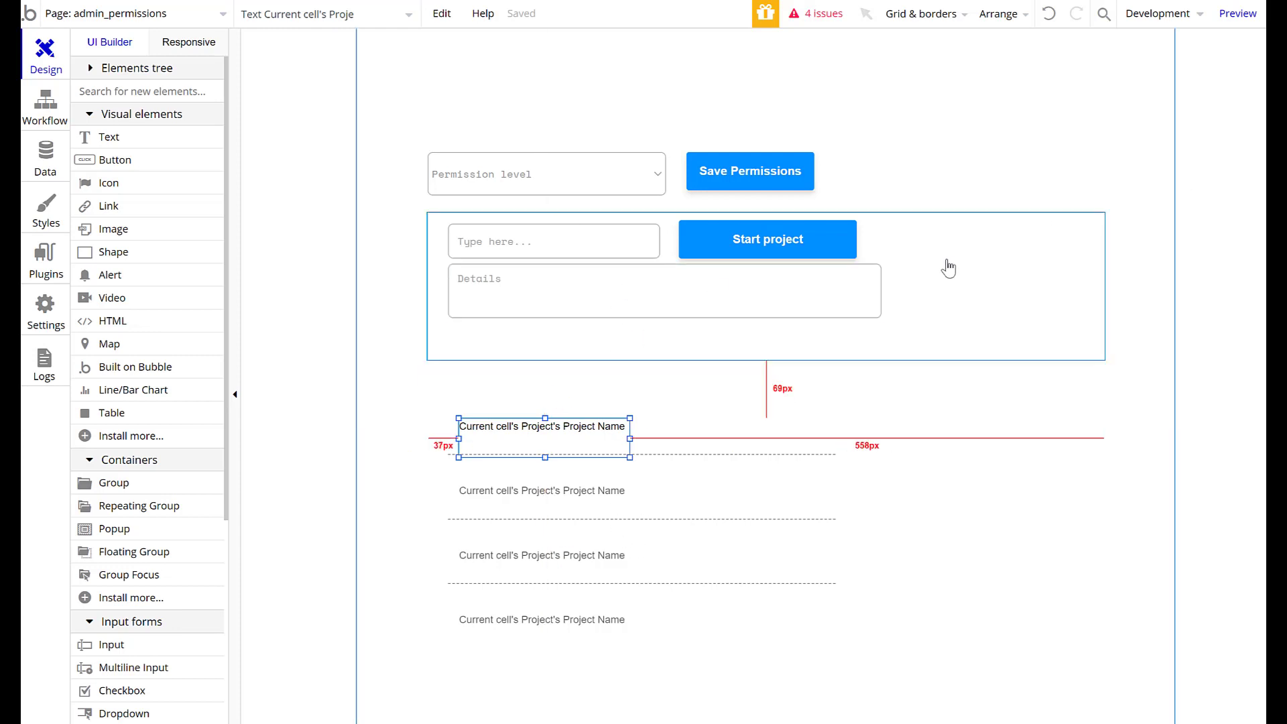
In the Start project workflow's Create a new Project action, add a new yes/no field named "is new".
click(804, 237)
click(1043, 221)
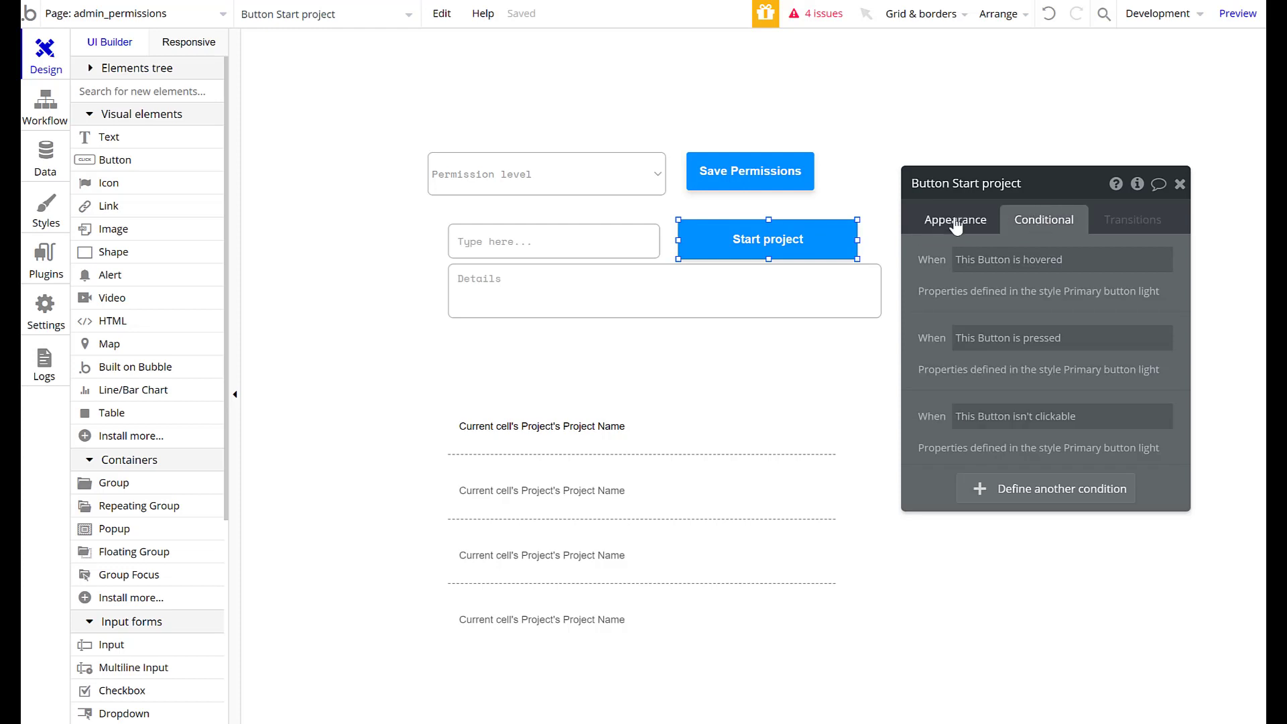
double_click(819, 244)
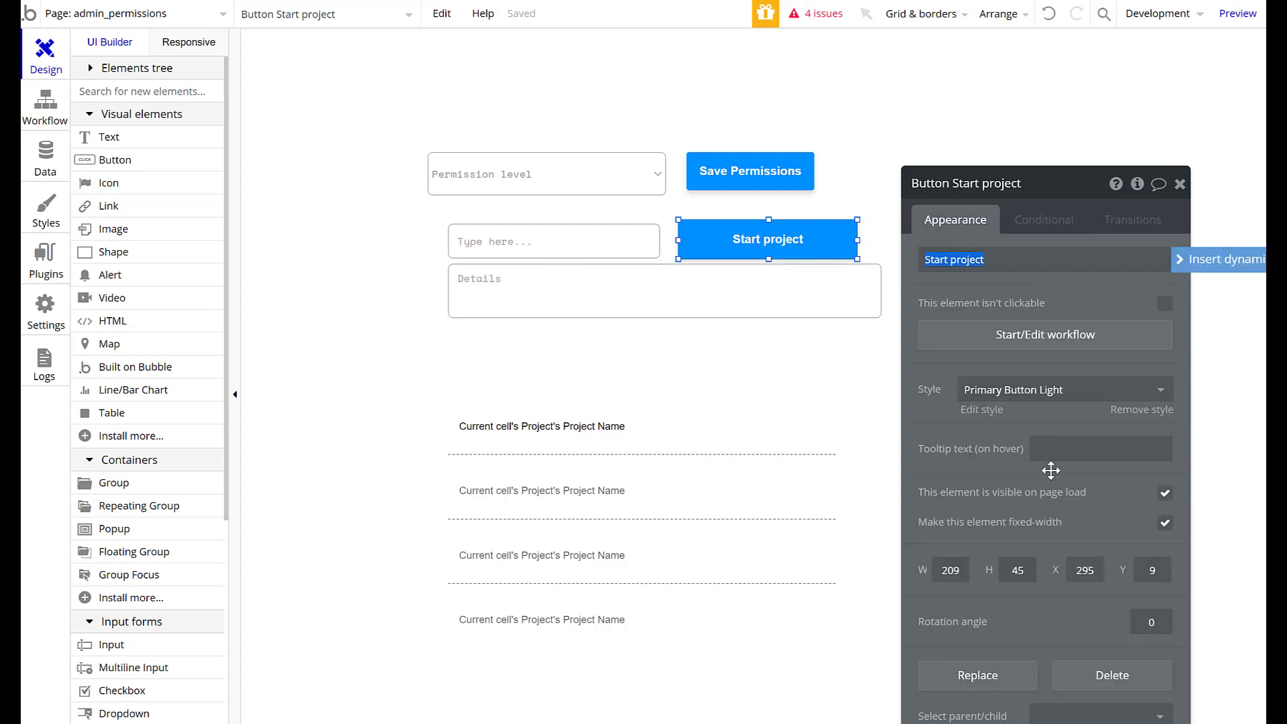
click(1045, 334)
click(194, 228)
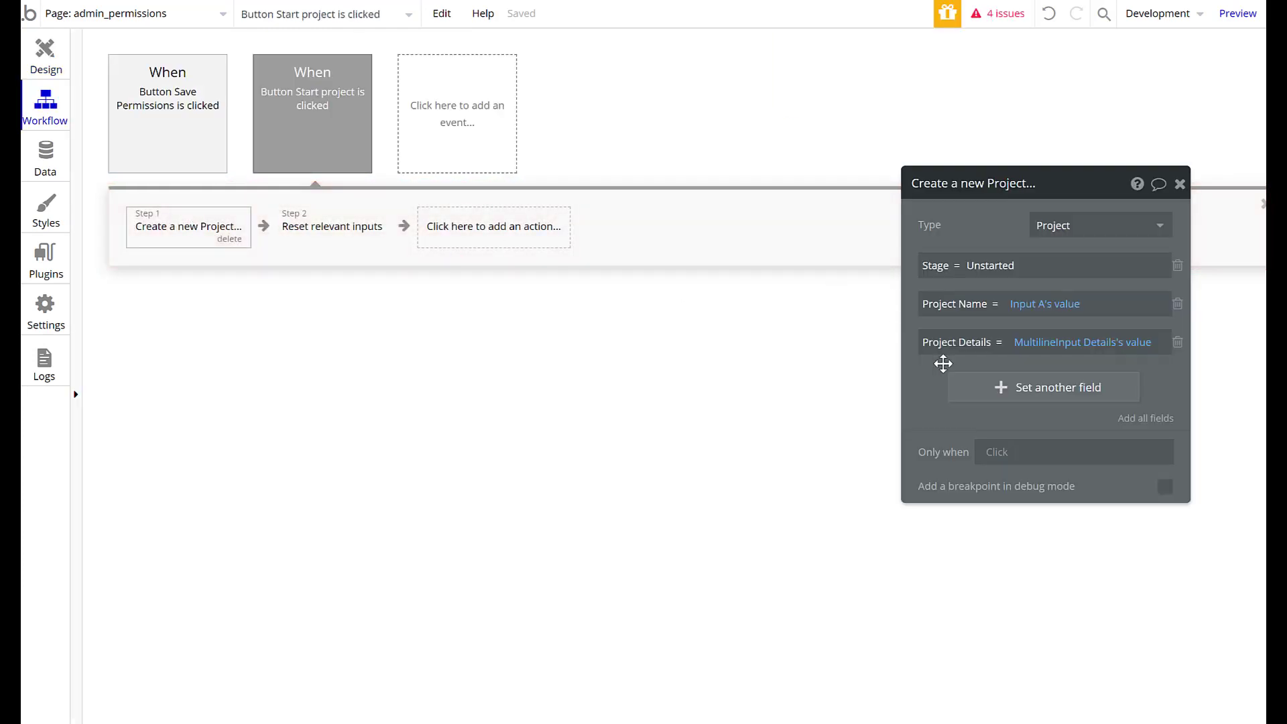
click(995, 389)
click(937, 380)
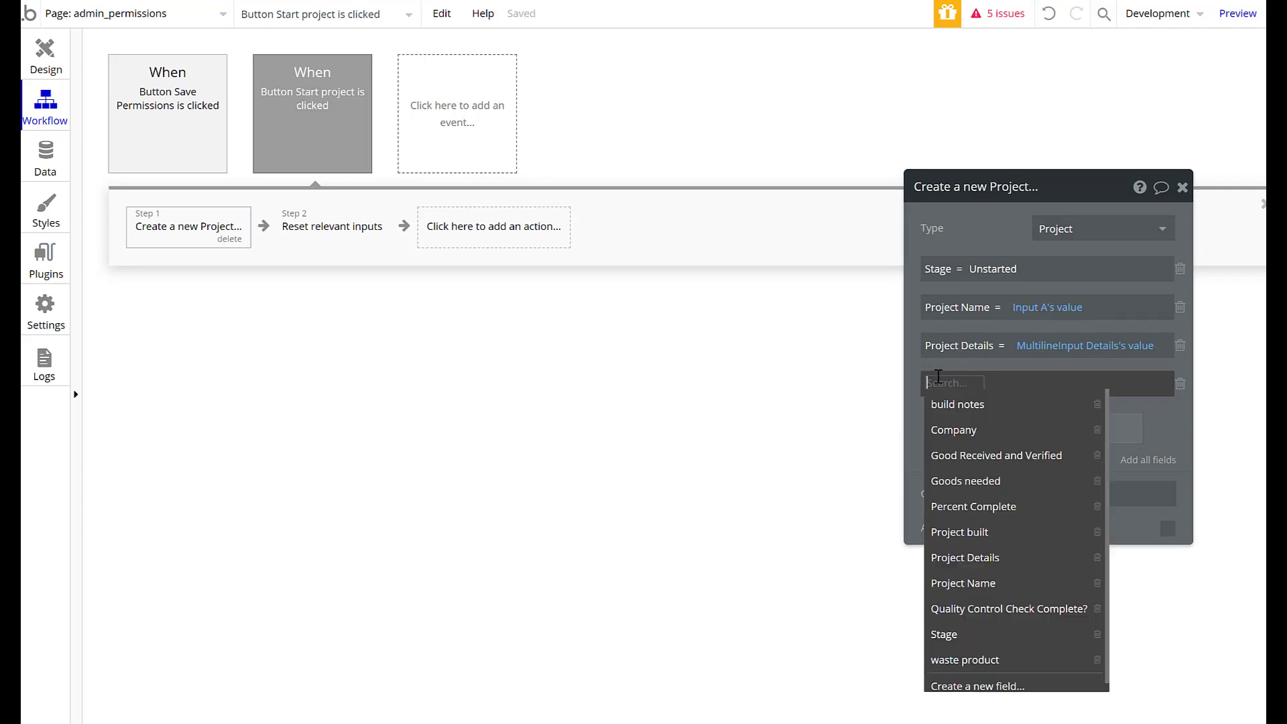
text(is new)
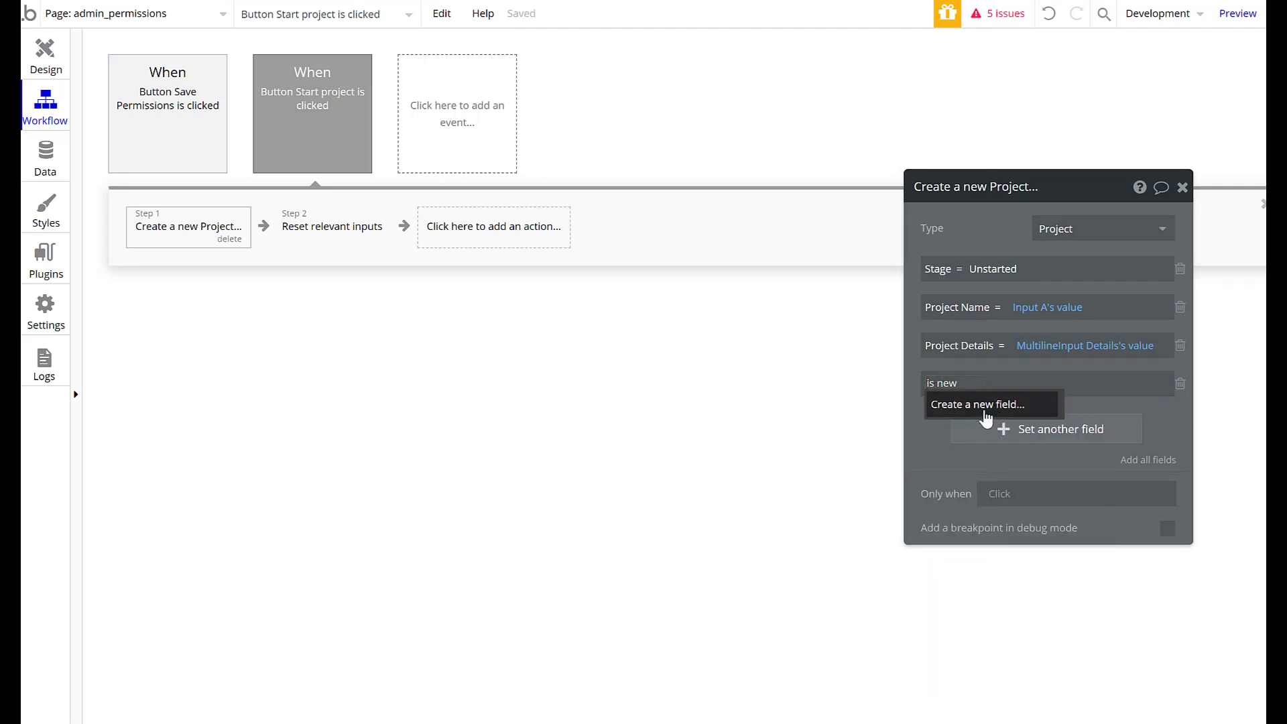
click(984, 408)
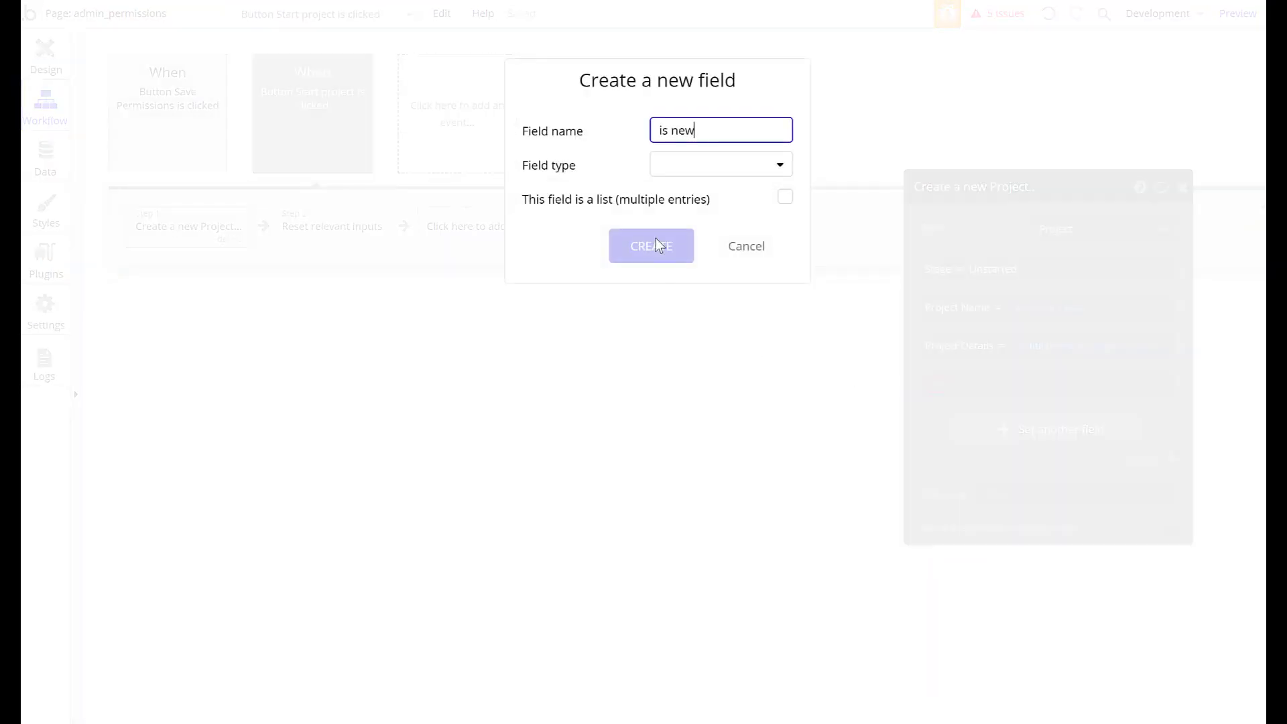
click(694, 171)
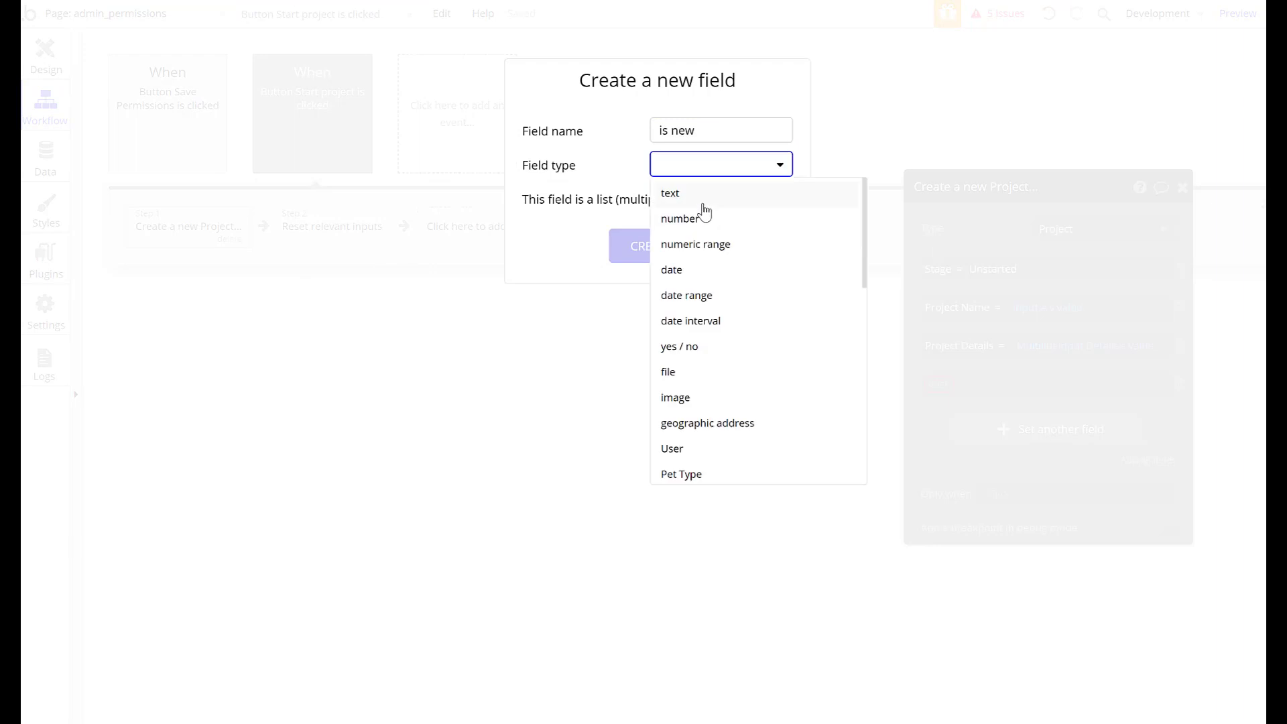
click(688, 346)
click(652, 246)
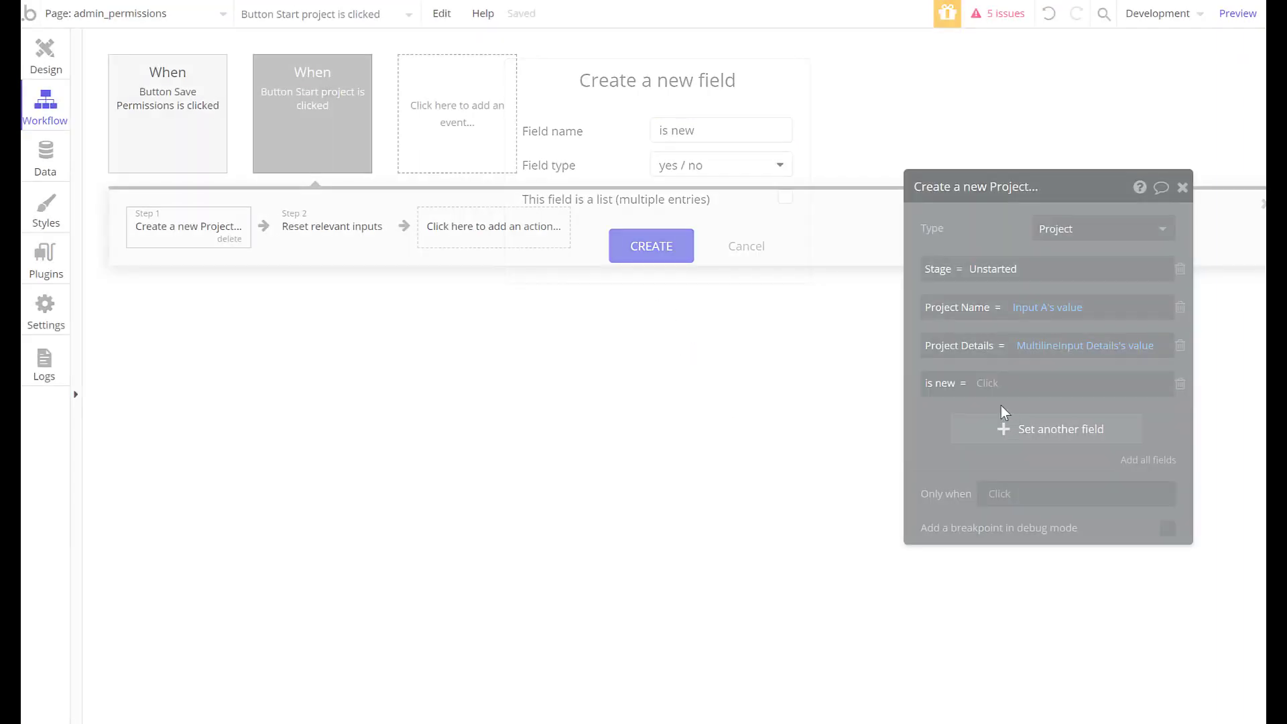
Set the "is new" field to "yes" in the project creation action and return to the page design.
click(993, 431)
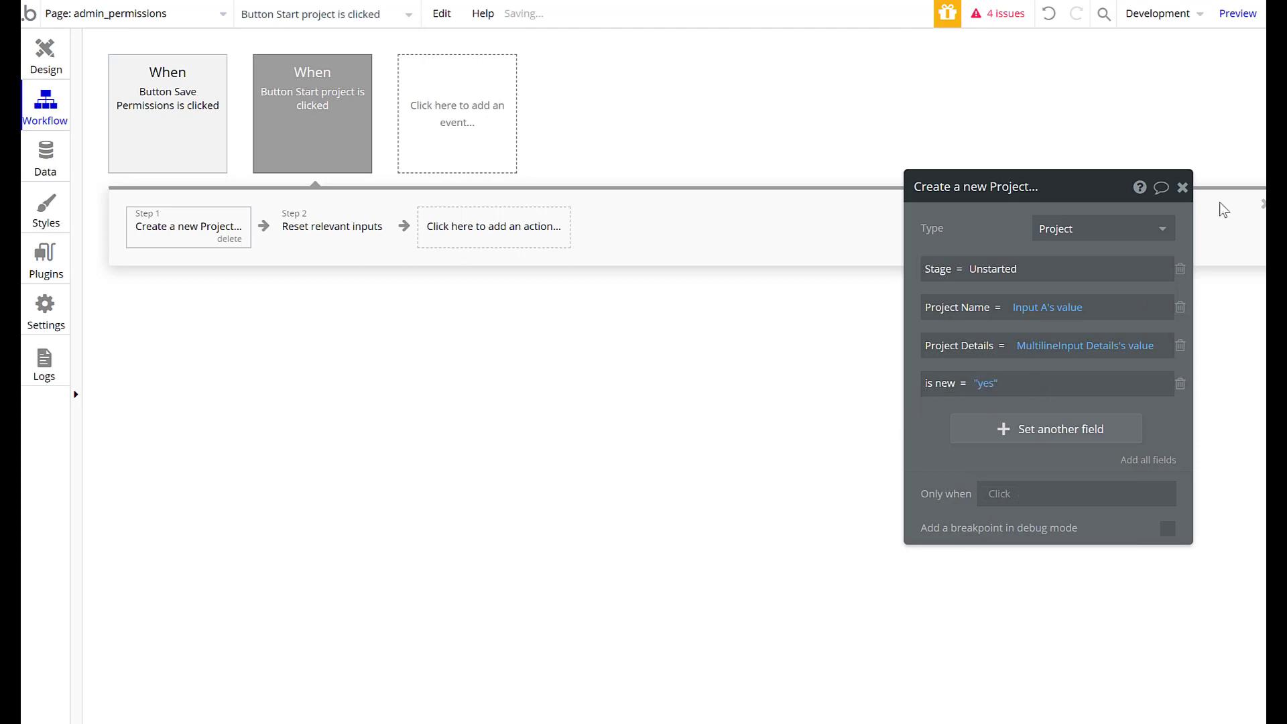
click(1182, 189)
click(60, 72)
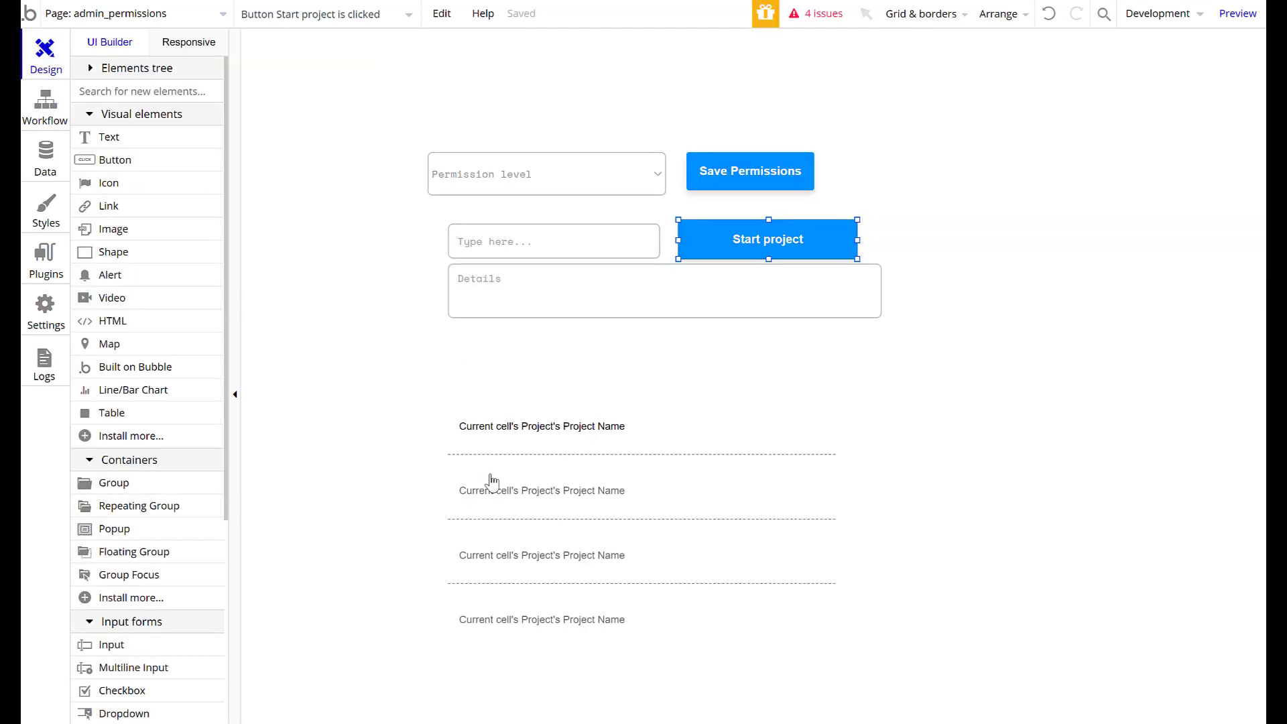
Constrain the repeating group's search for Projects to entries where is new = "yes".
click(738, 465)
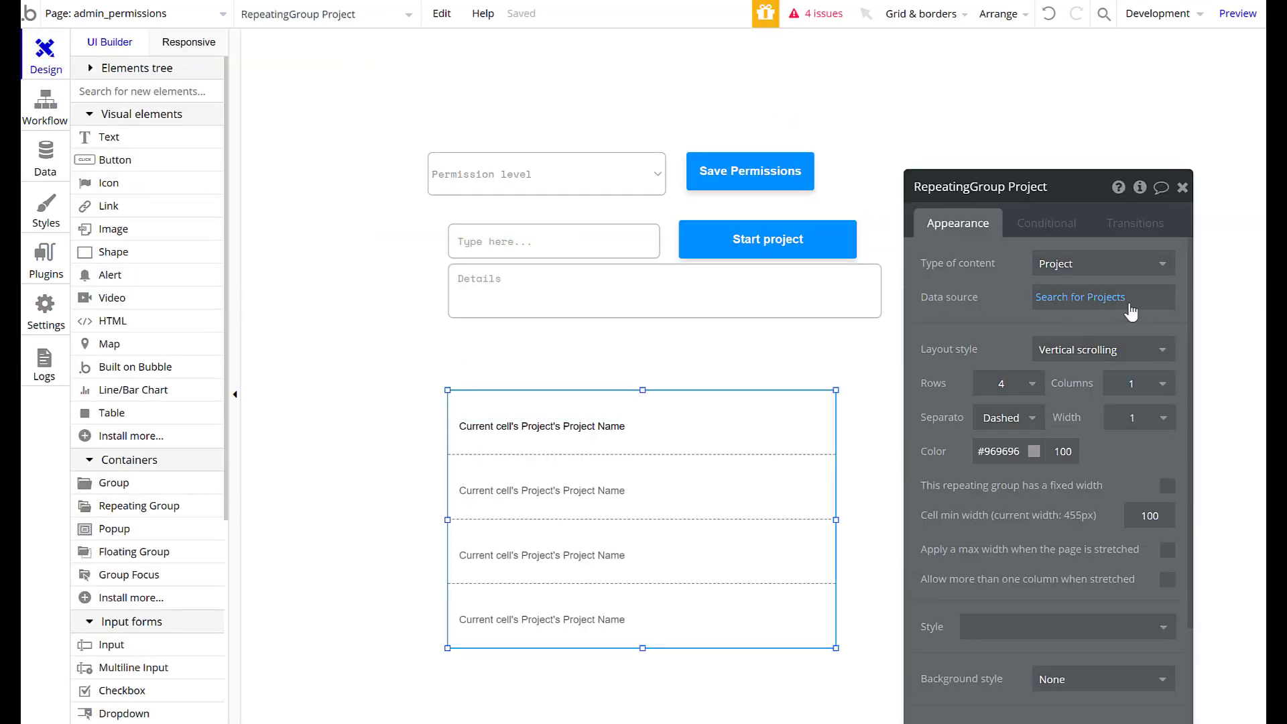
click(1080, 297)
click(641, 267)
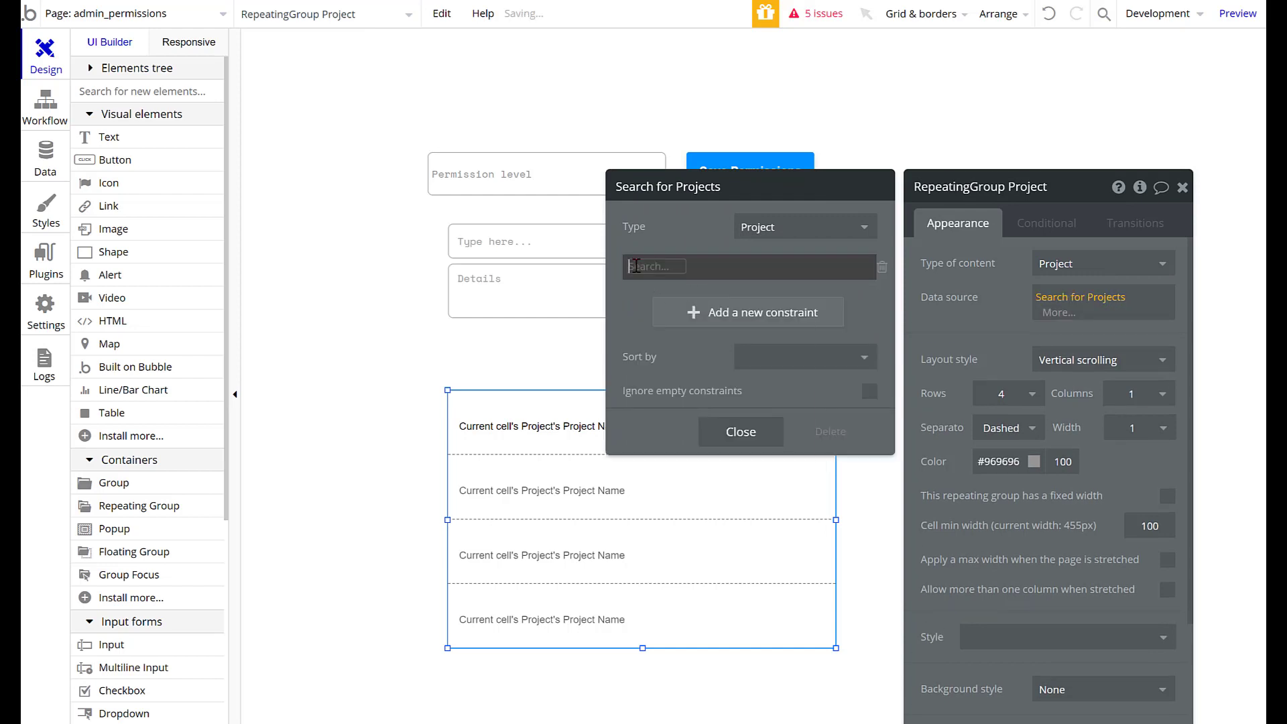
click(664, 397)
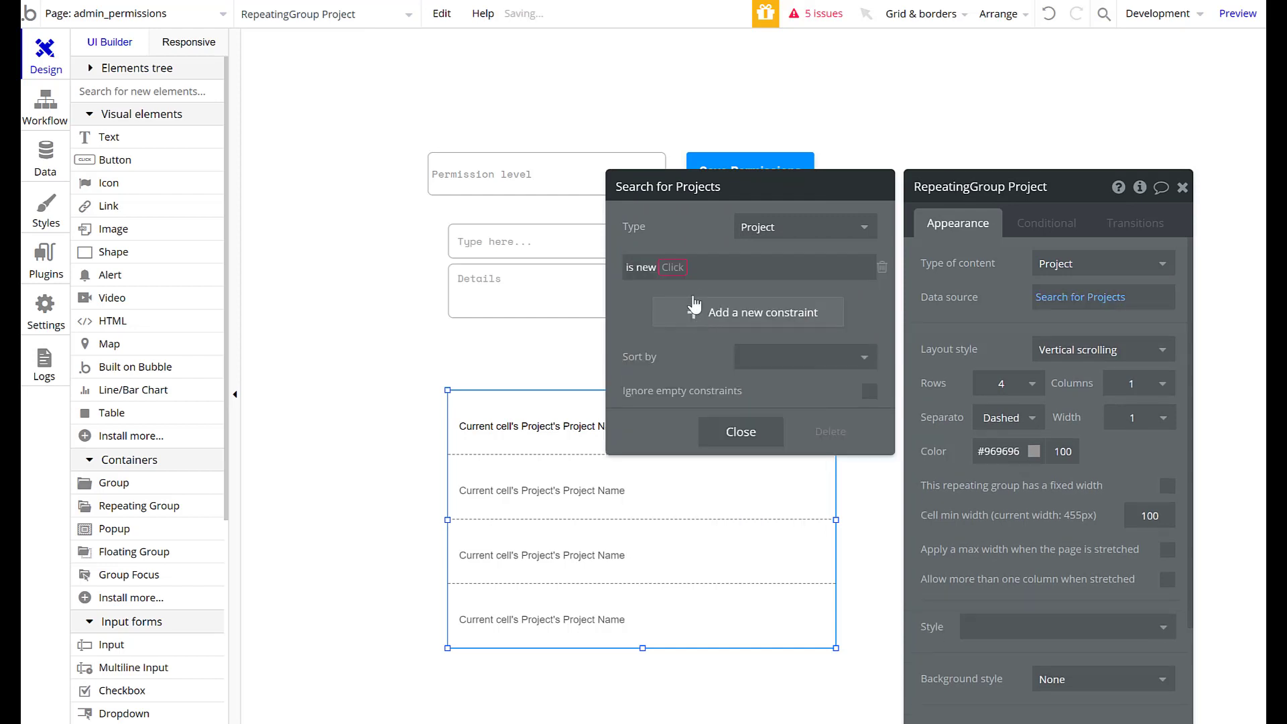
click(677, 268)
click(685, 289)
click(684, 268)
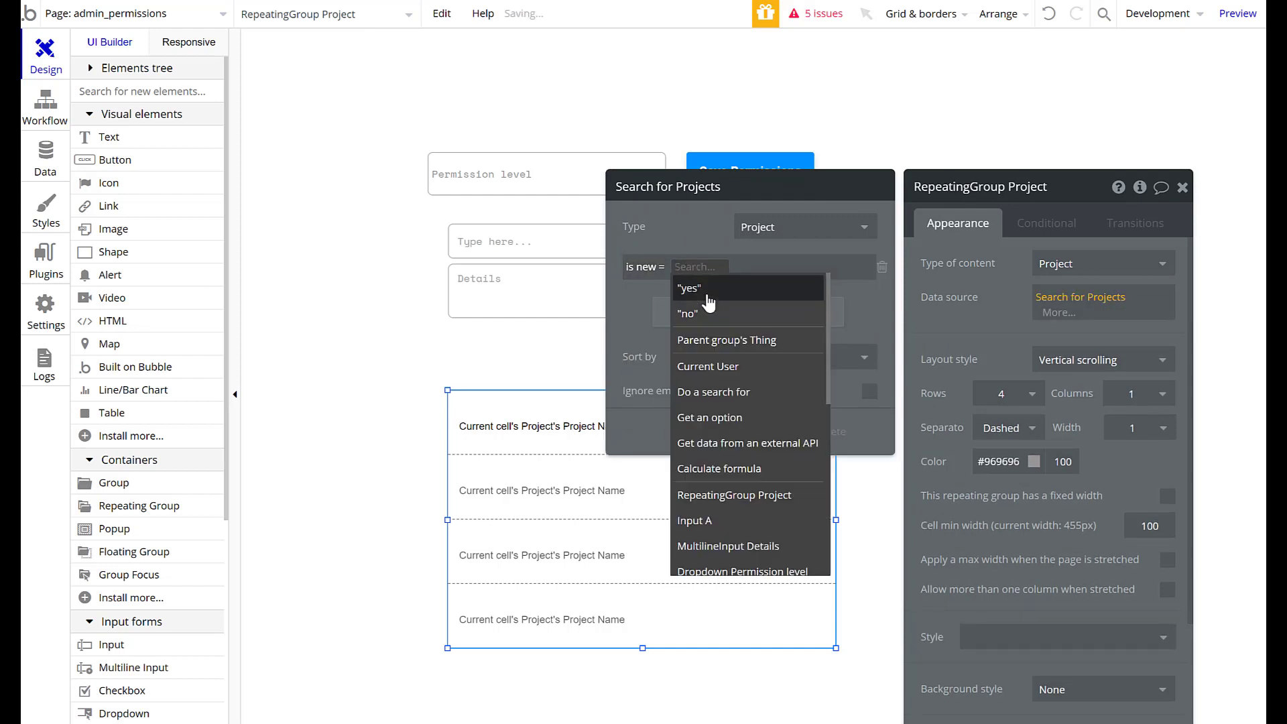
click(690, 288)
click(738, 433)
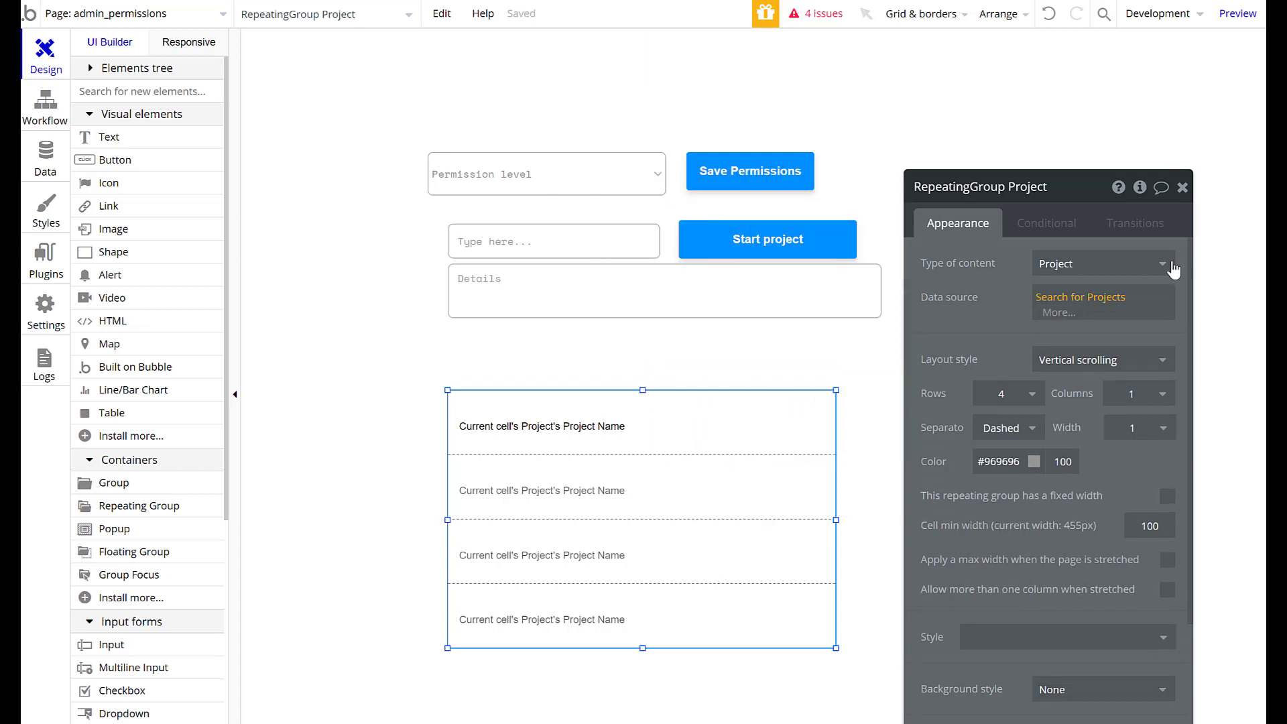
click(1184, 189)
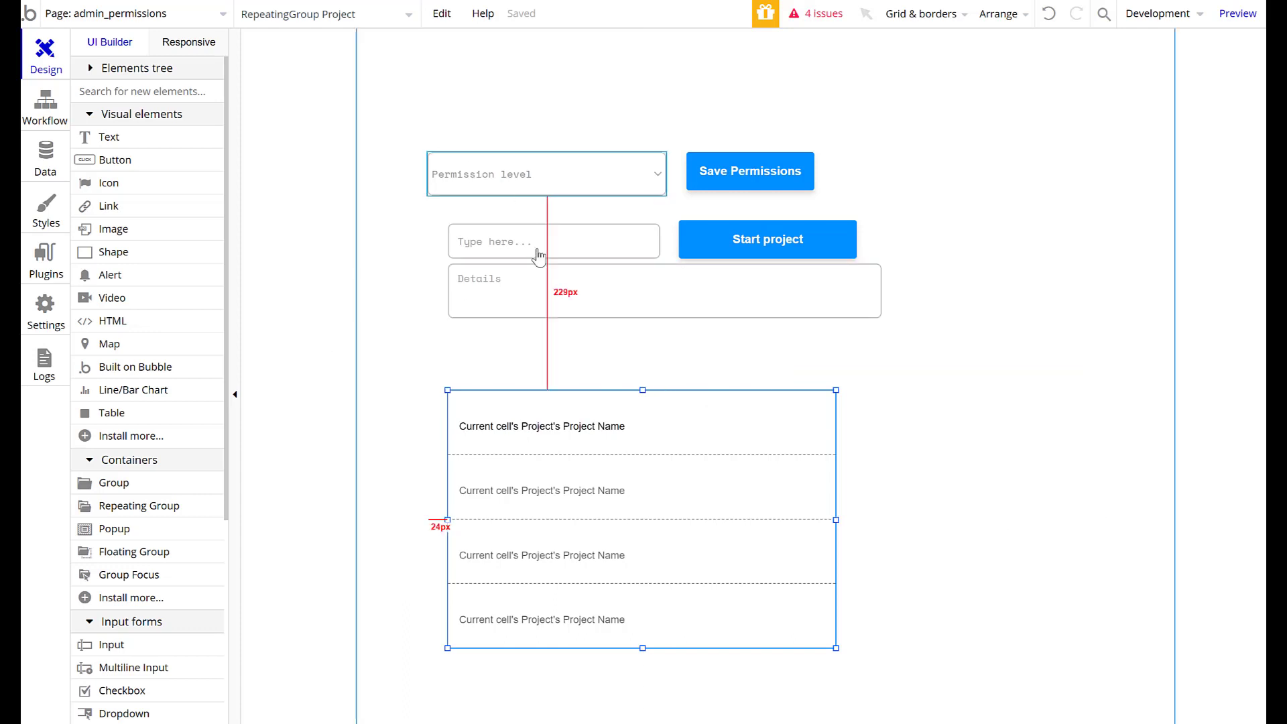
Move the group holding the project list slightly down and add a button labelled "Verify Build notes" to the first cell.
click(968, 406)
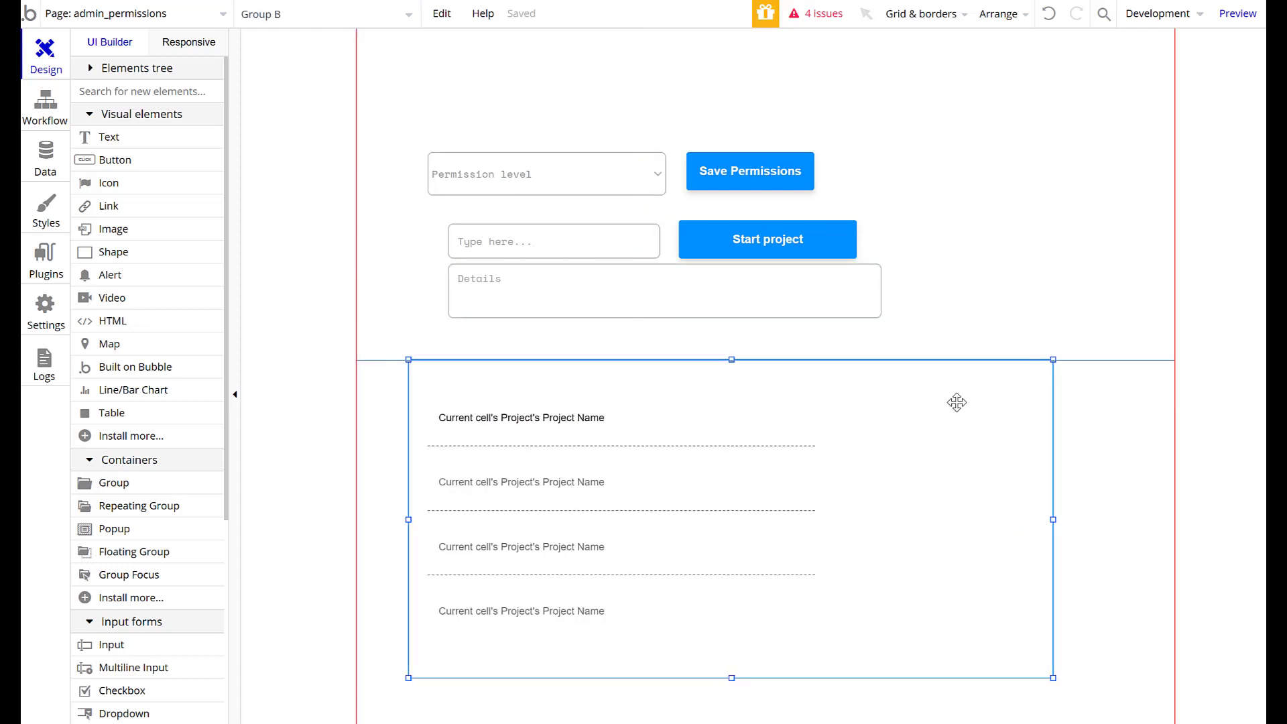
drag(976, 404, 974, 421)
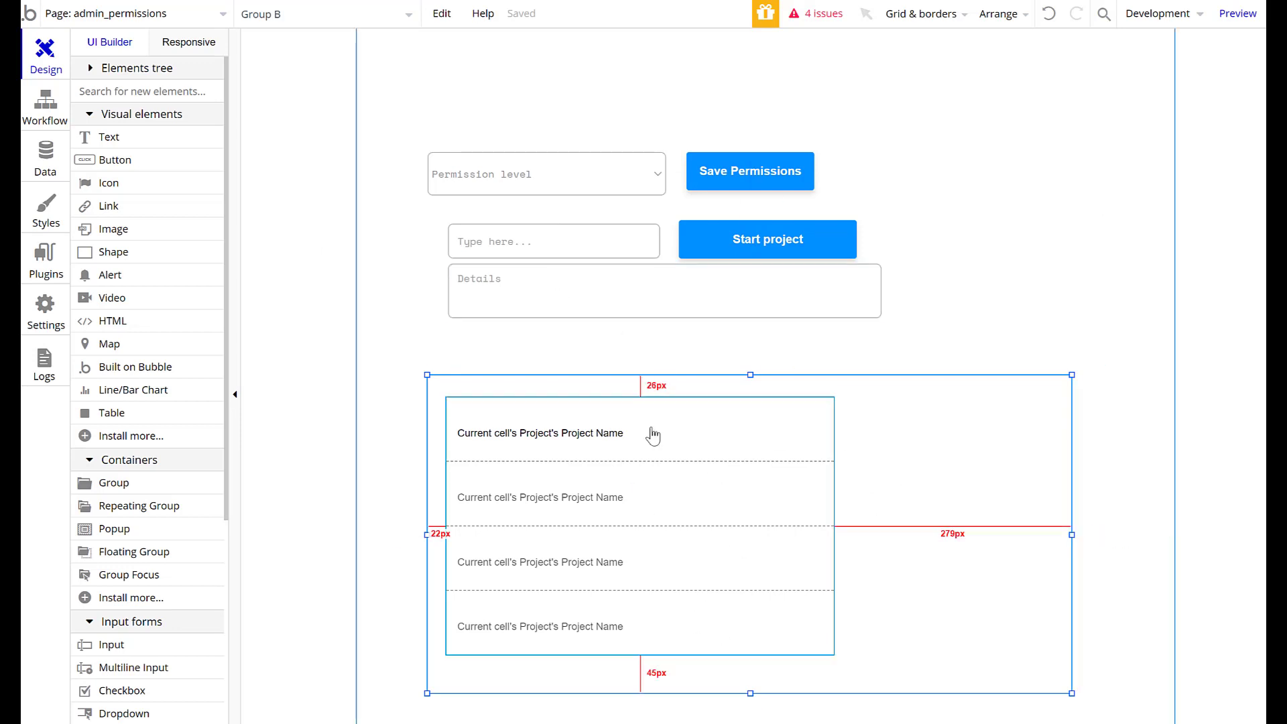
click(111, 161)
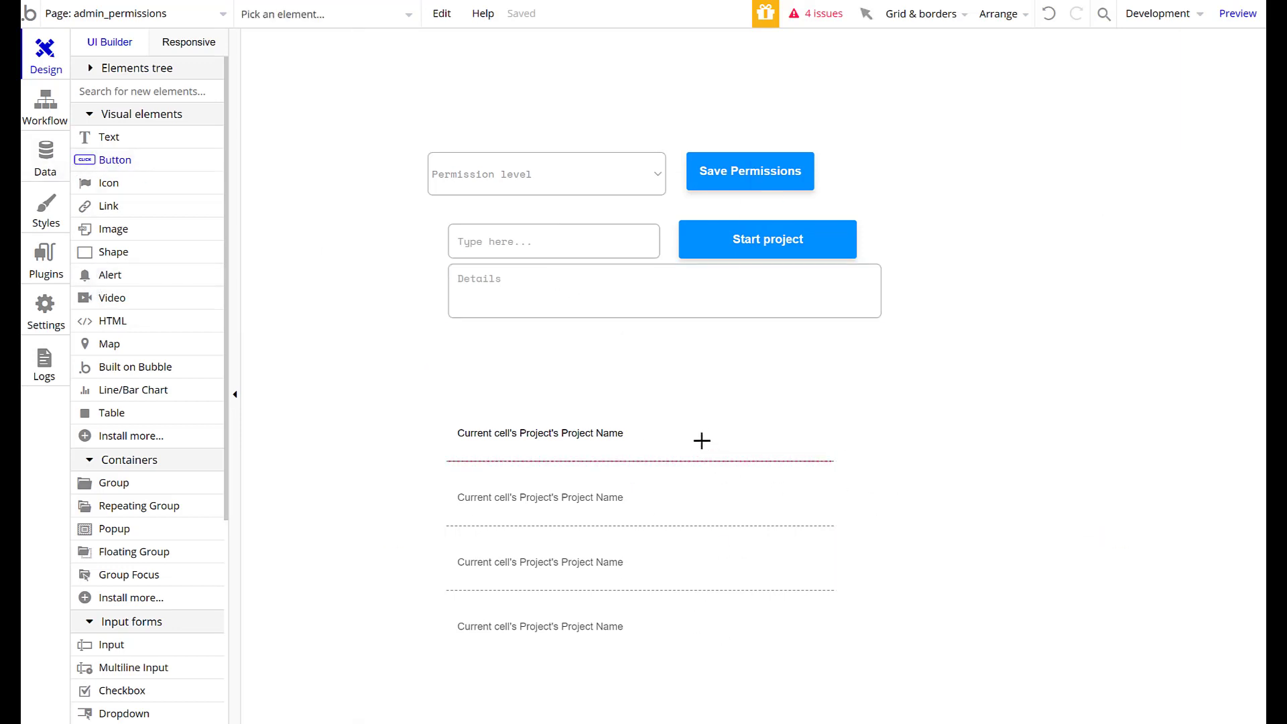
click(687, 413)
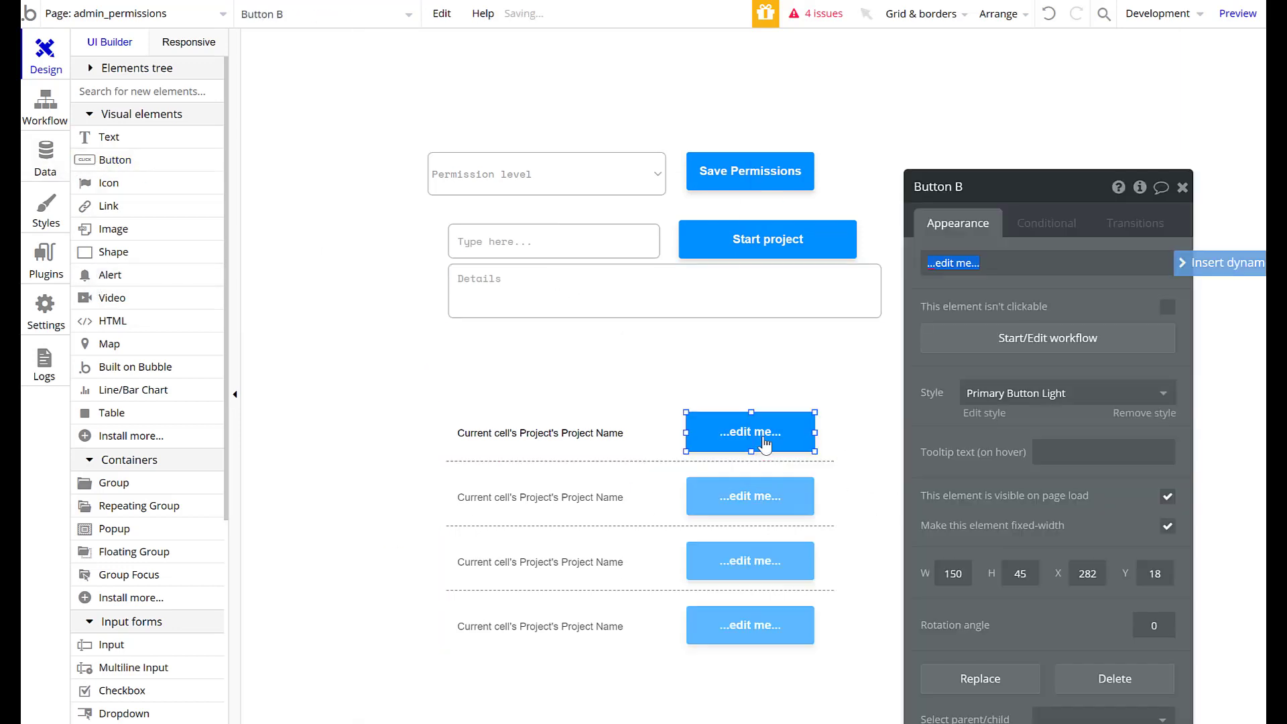
mouse_move(764, 445)
mouse_down()
mouse_move(798, 447)
mouse_move(762, 434)
mouse_up()
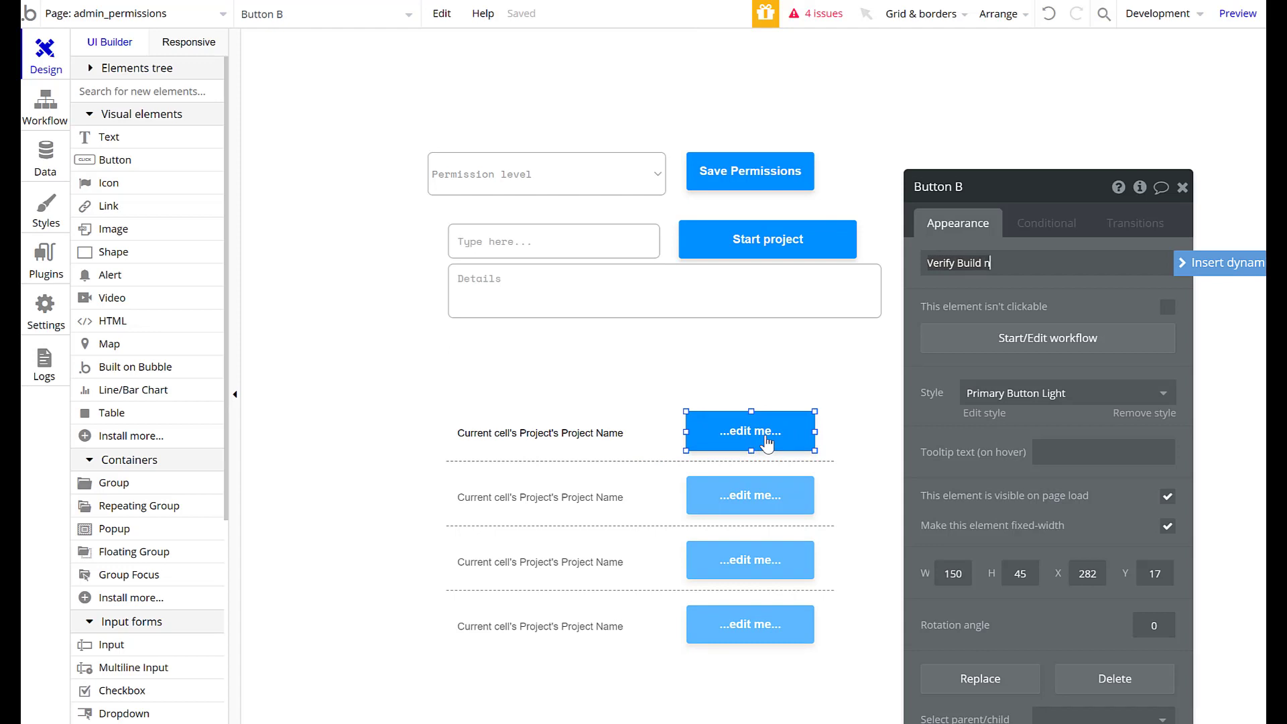
click(1182, 187)
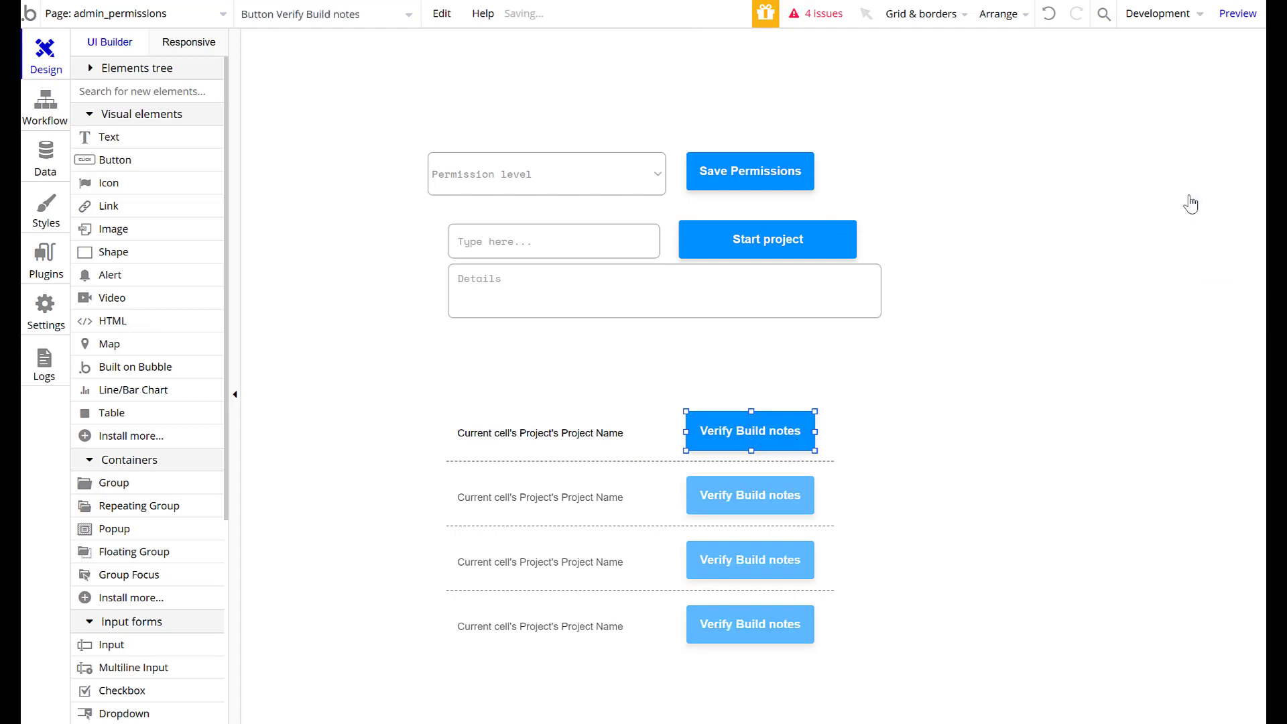
Widen the repeating group to about 704 px and move the Verify Build notes button near the first cell's right edge.
click(832, 523)
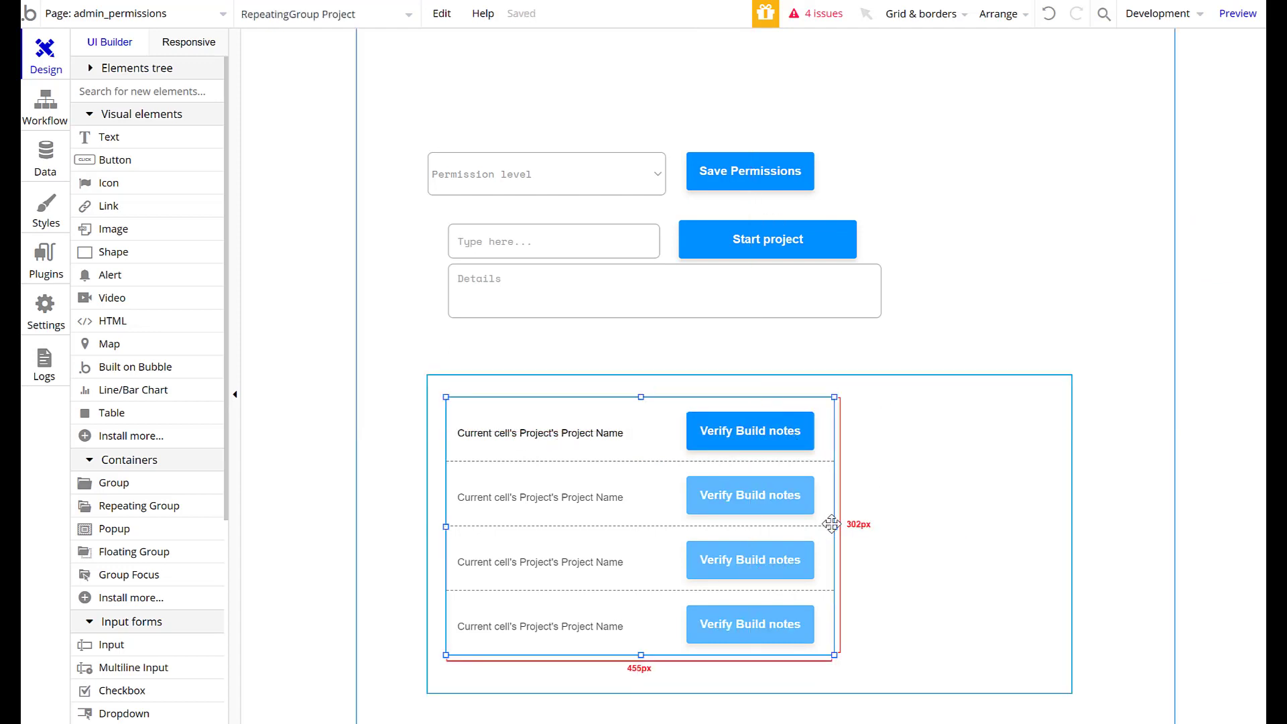
drag(834, 527, 1045, 525)
drag(701, 445, 947, 446)
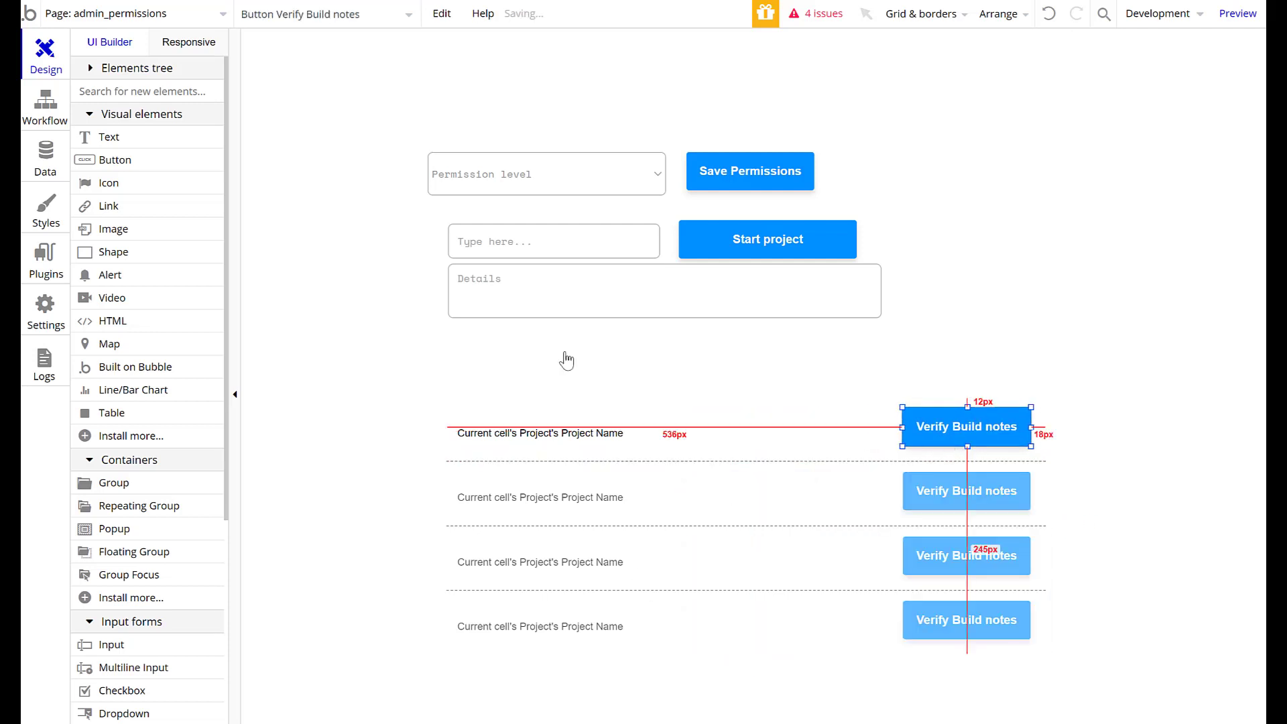
Review the field values set by the Start project workflow's creation action and the repeating group's data settings.
double_click(770, 256)
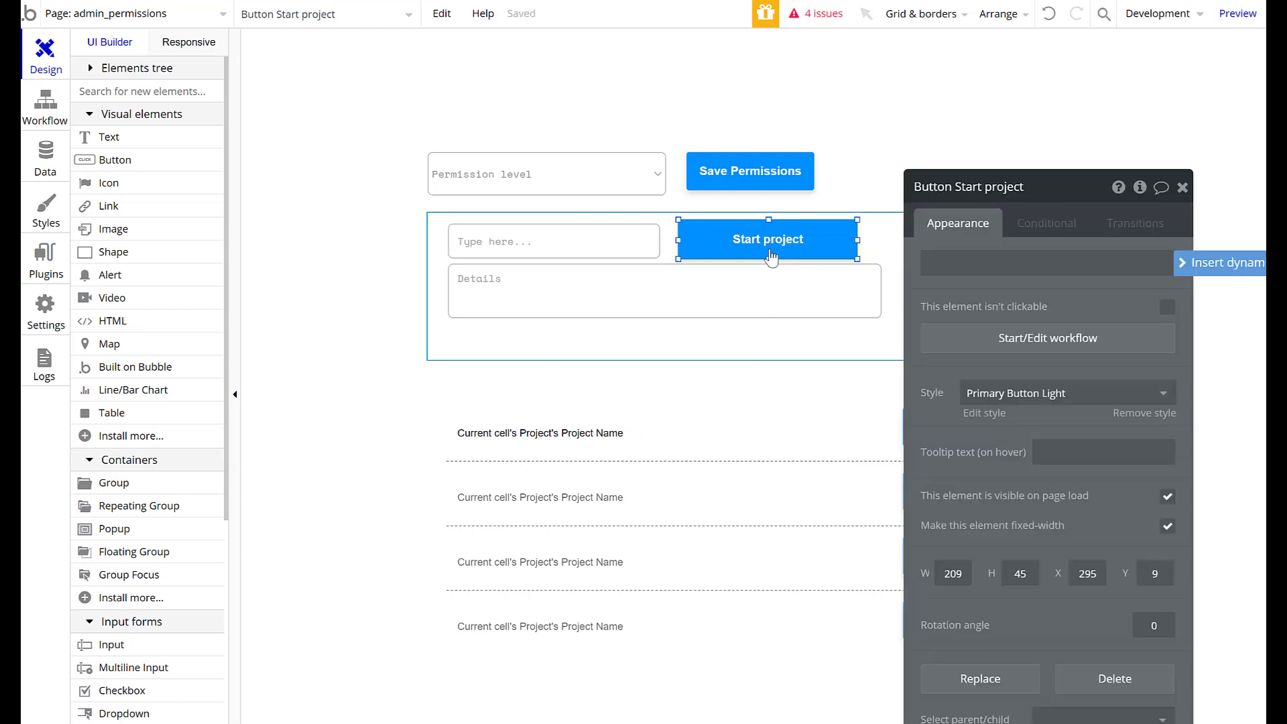
click(1025, 340)
click(158, 234)
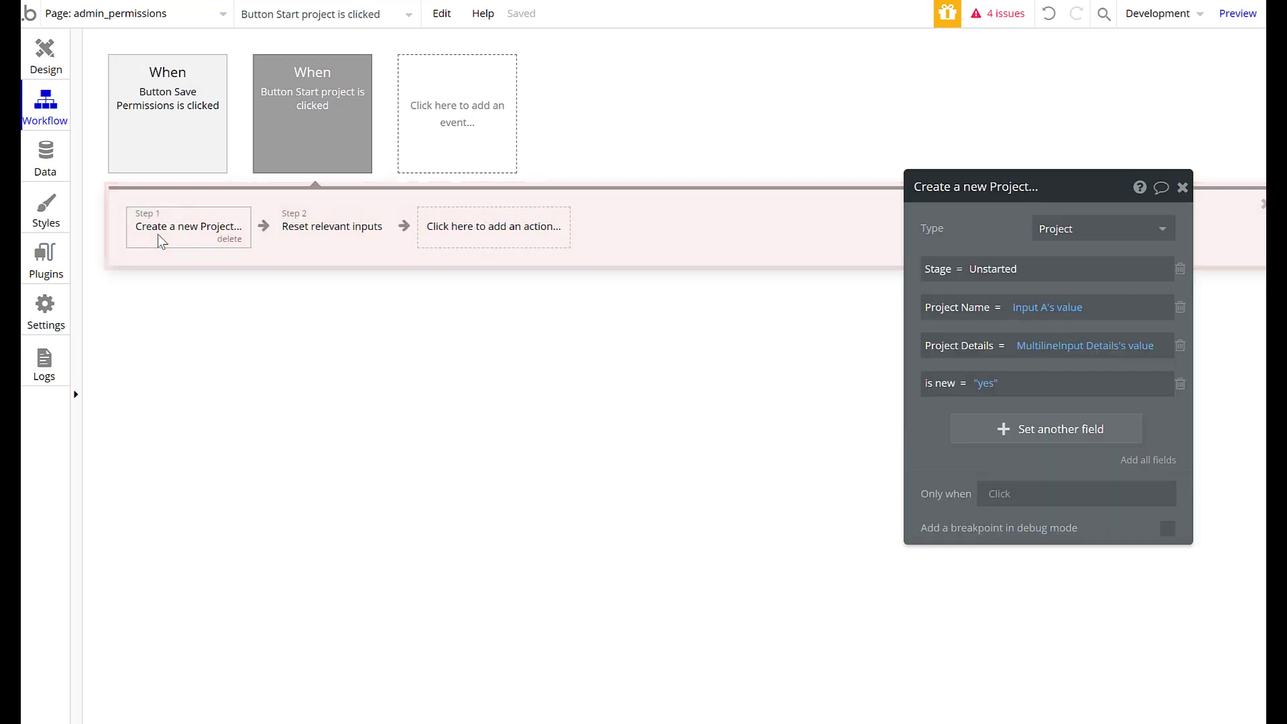
click(27, 55)
click(752, 480)
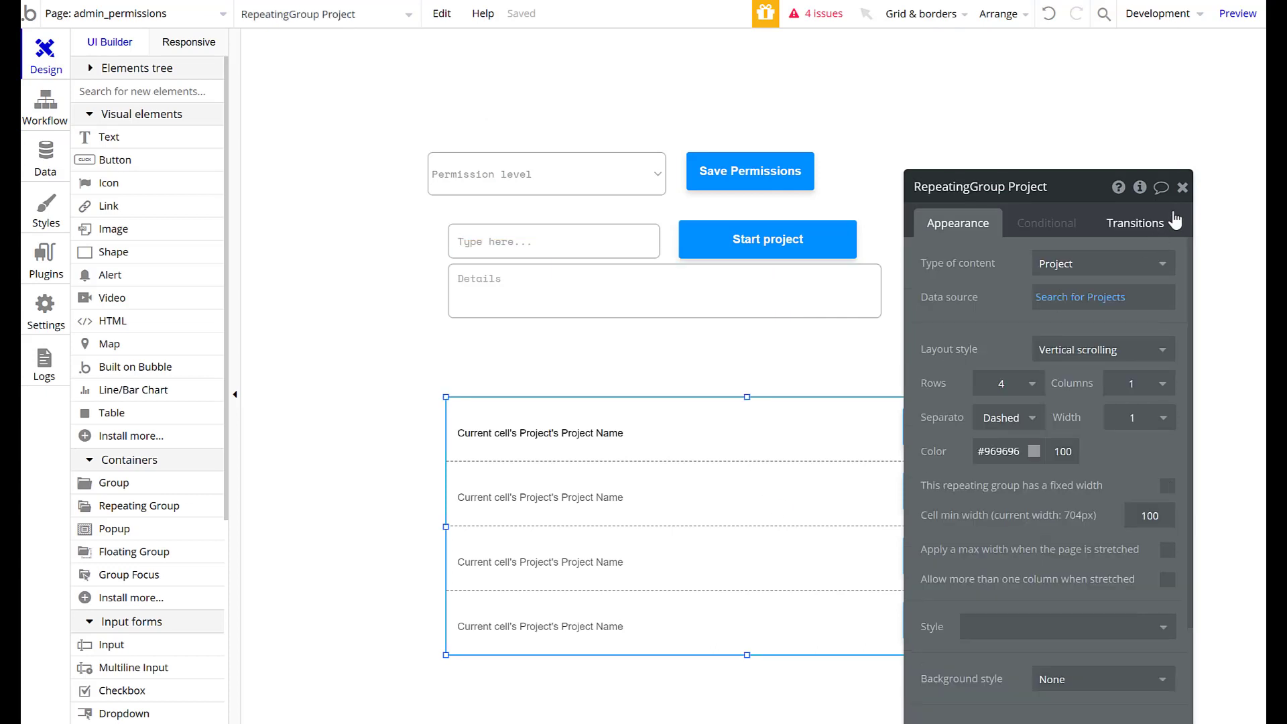
click(1183, 187)
Add a text element beside the project name in the first cell showing Current cell's Project's Project Details.
click(102, 138)
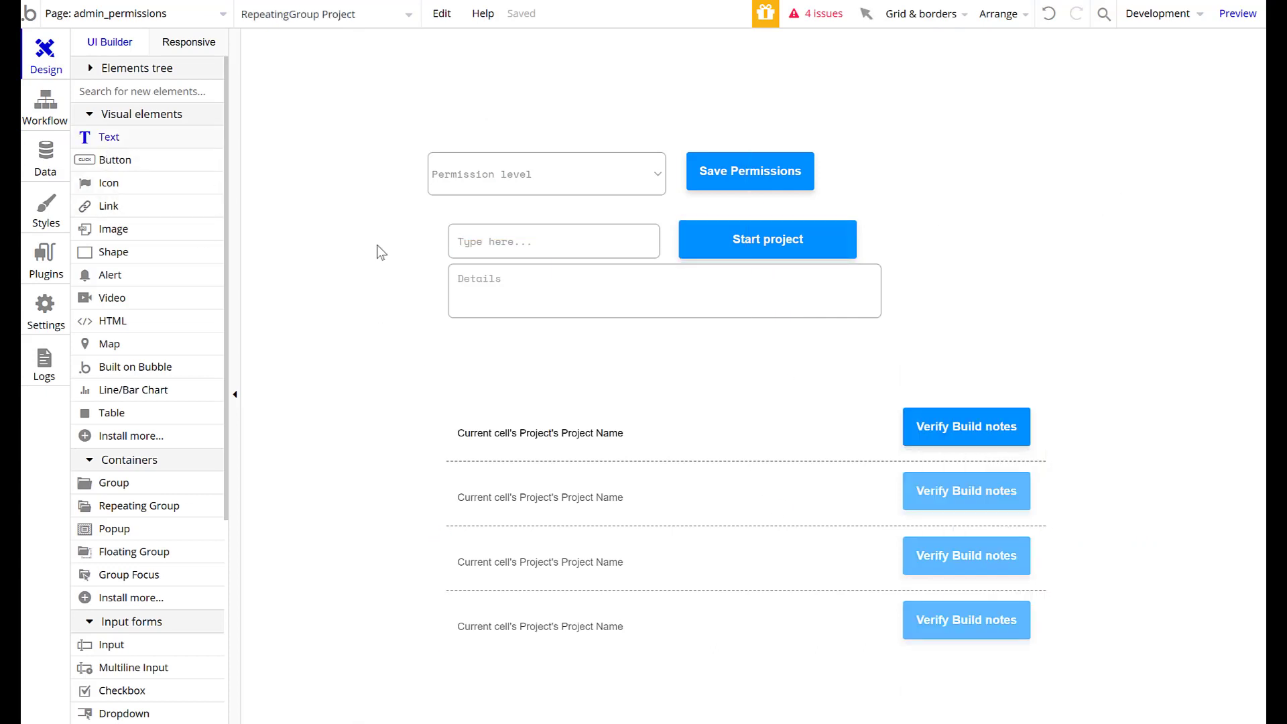
click(699, 437)
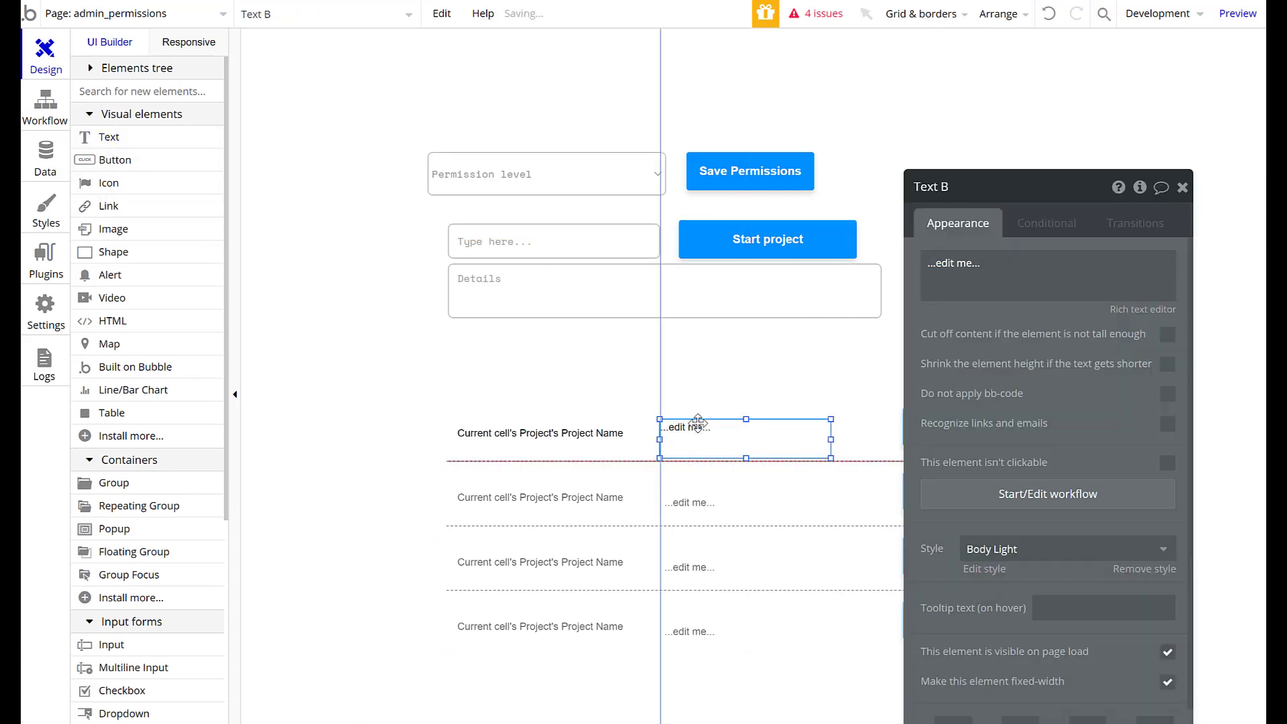
drag(697, 423, 698, 422)
click(978, 279)
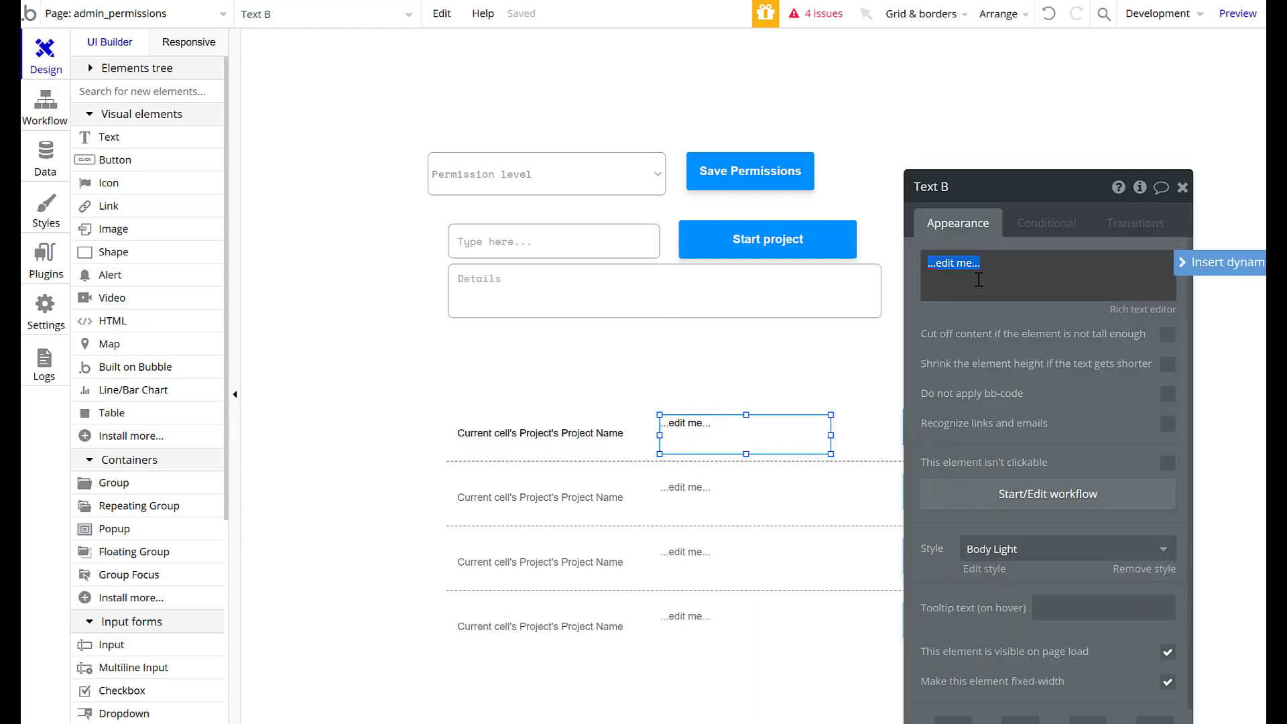
click(1221, 263)
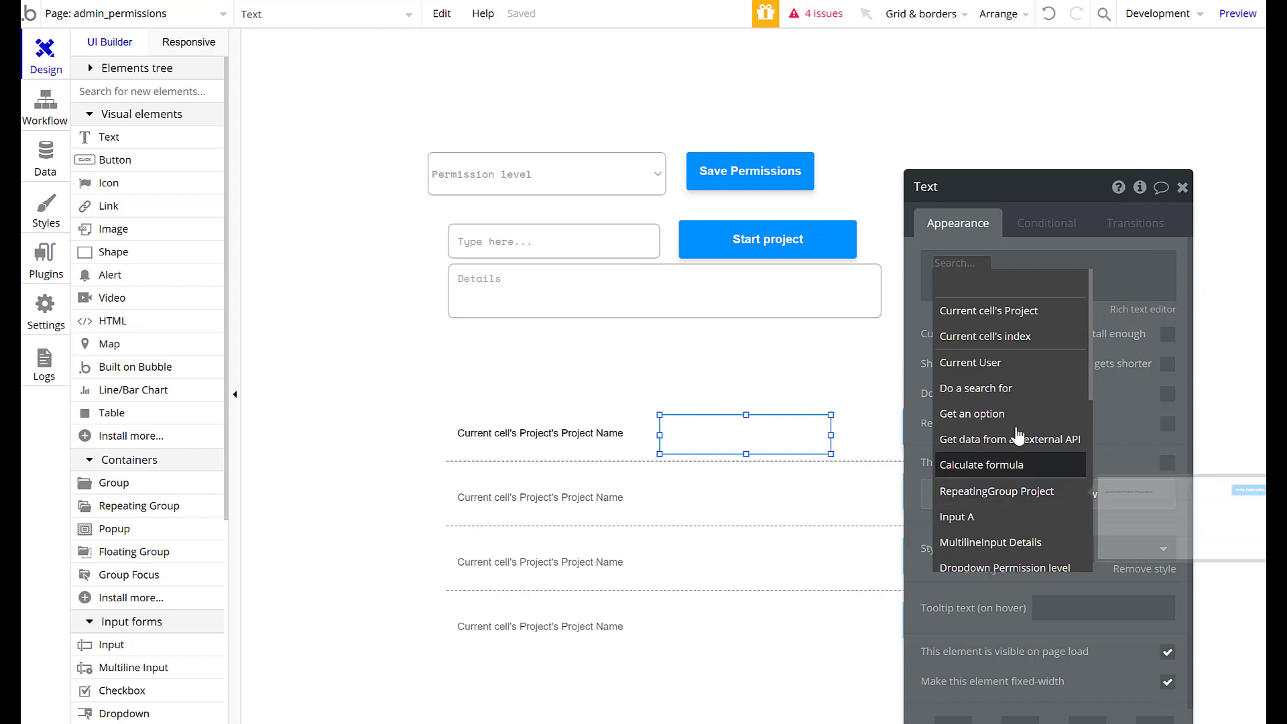
click(1023, 312)
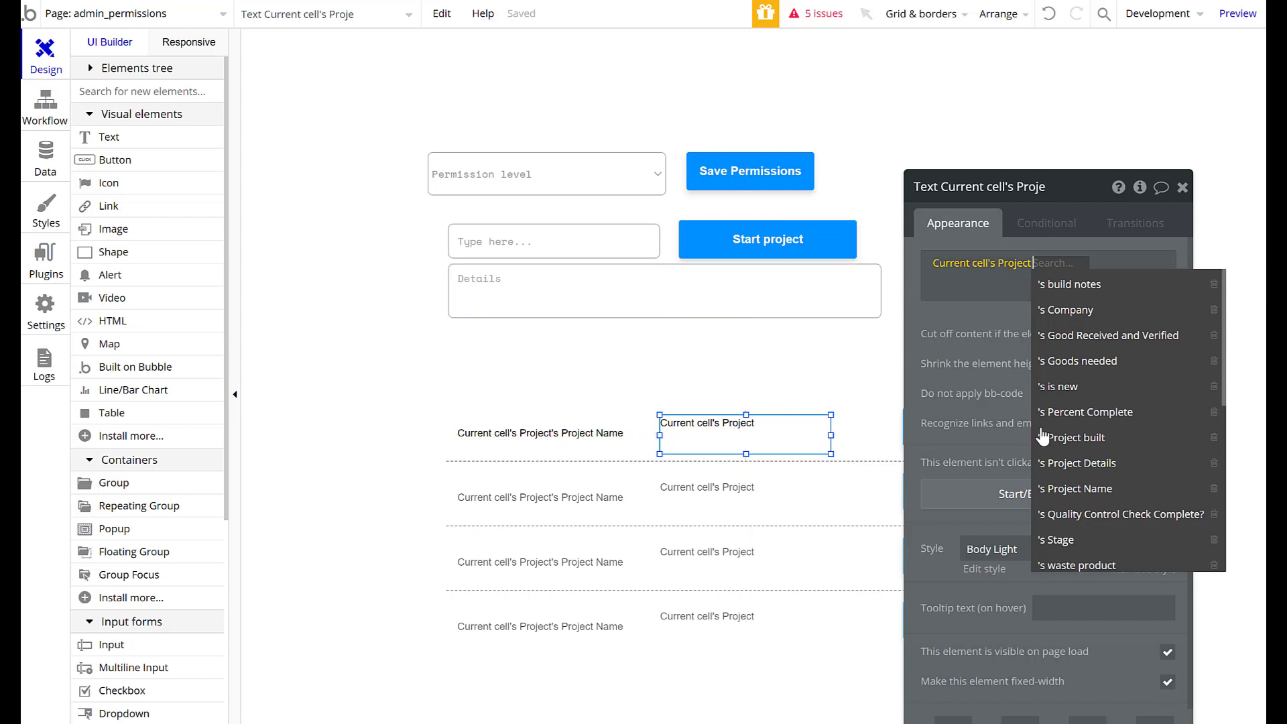
click(1111, 464)
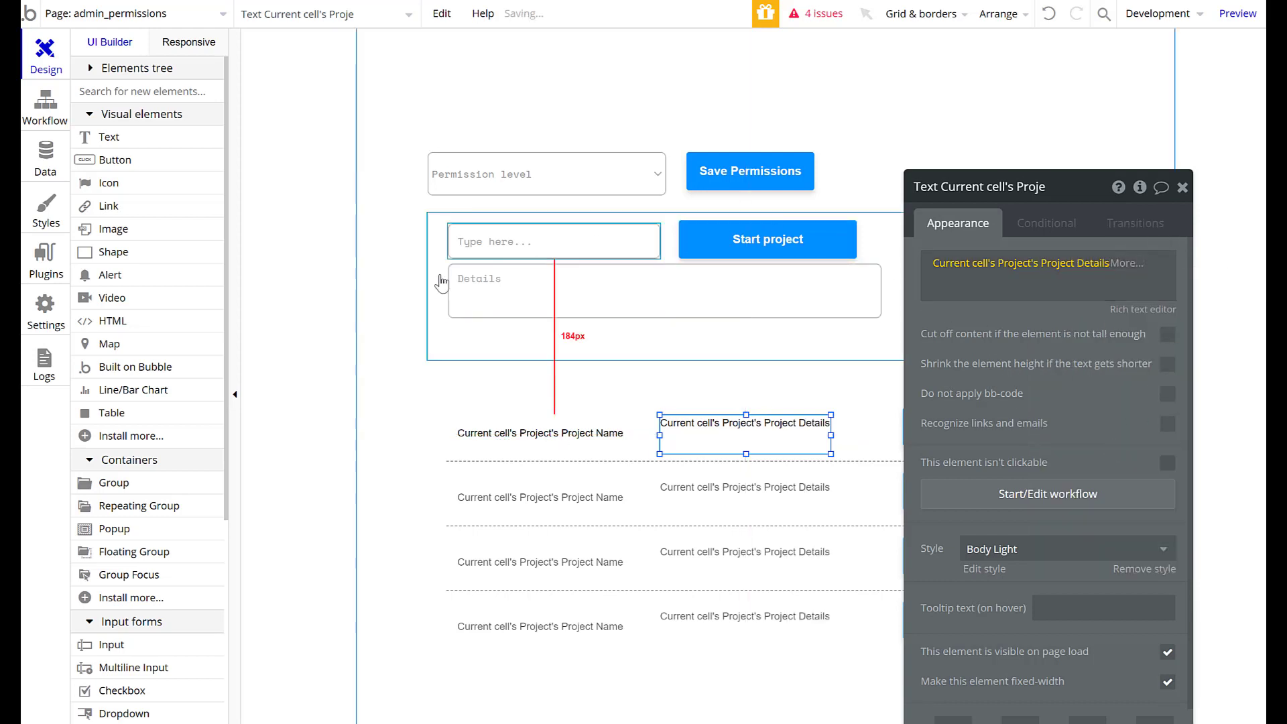
Check the fields assigned to a new Project in the Start project button's workflow.
click(749, 255)
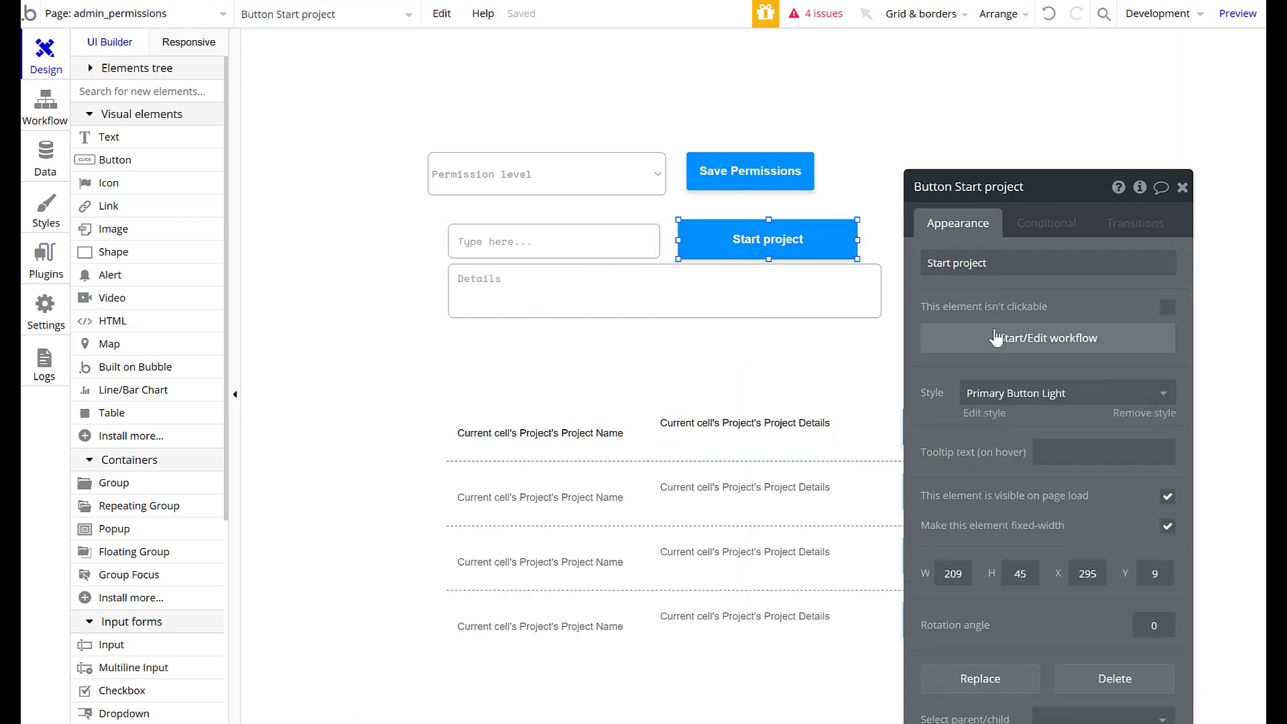
click(997, 337)
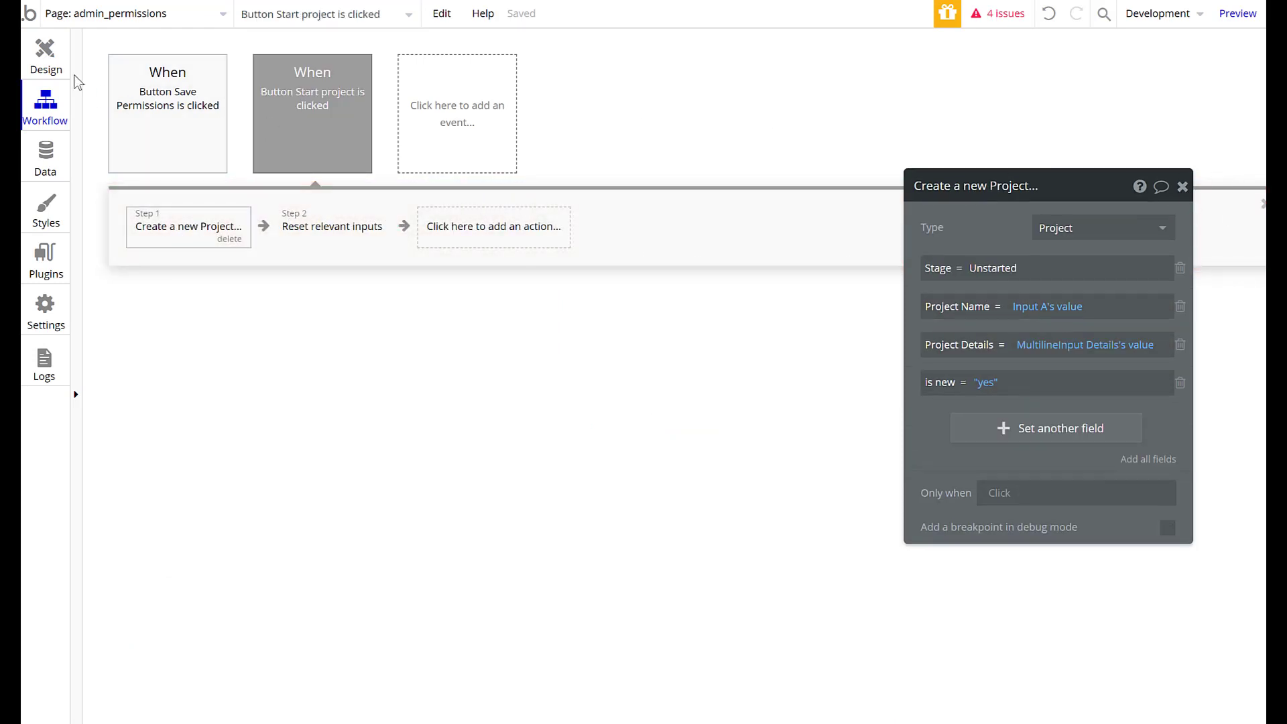
Change the caption of the Verify Build notes button in the repeating group to Verify Project Details.
click(44, 64)
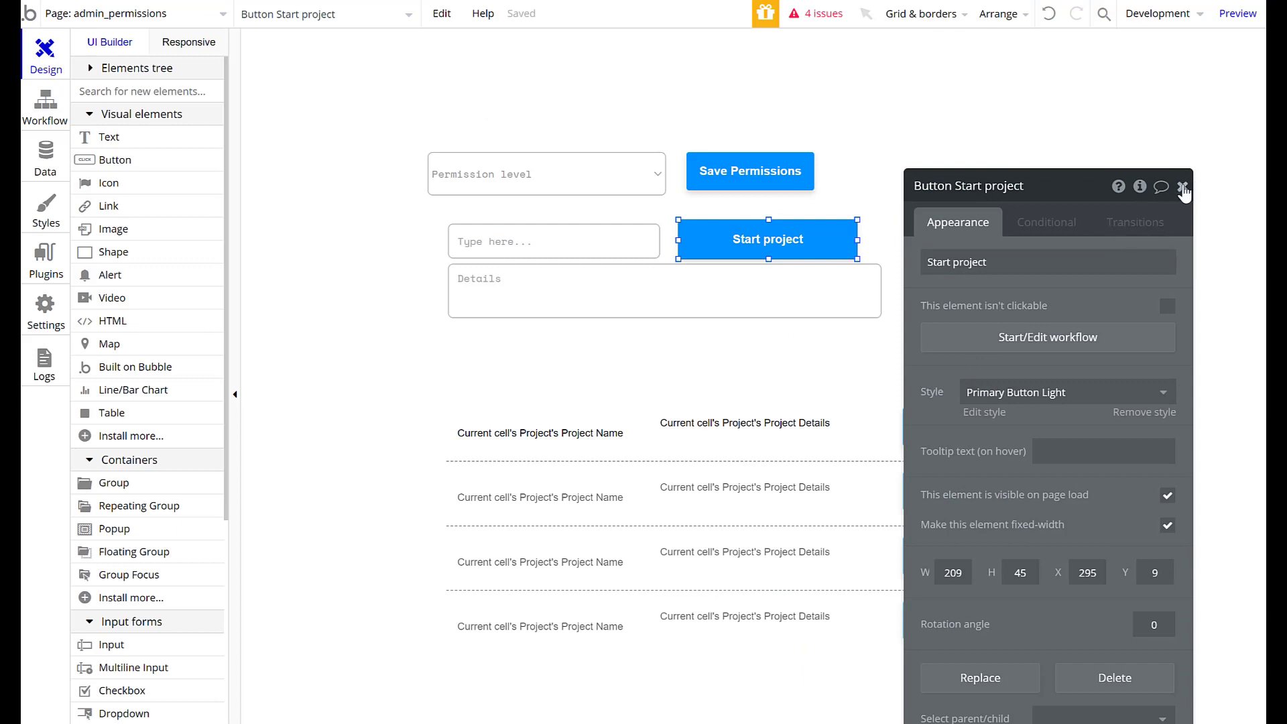
click(1183, 187)
double_click(1000, 423)
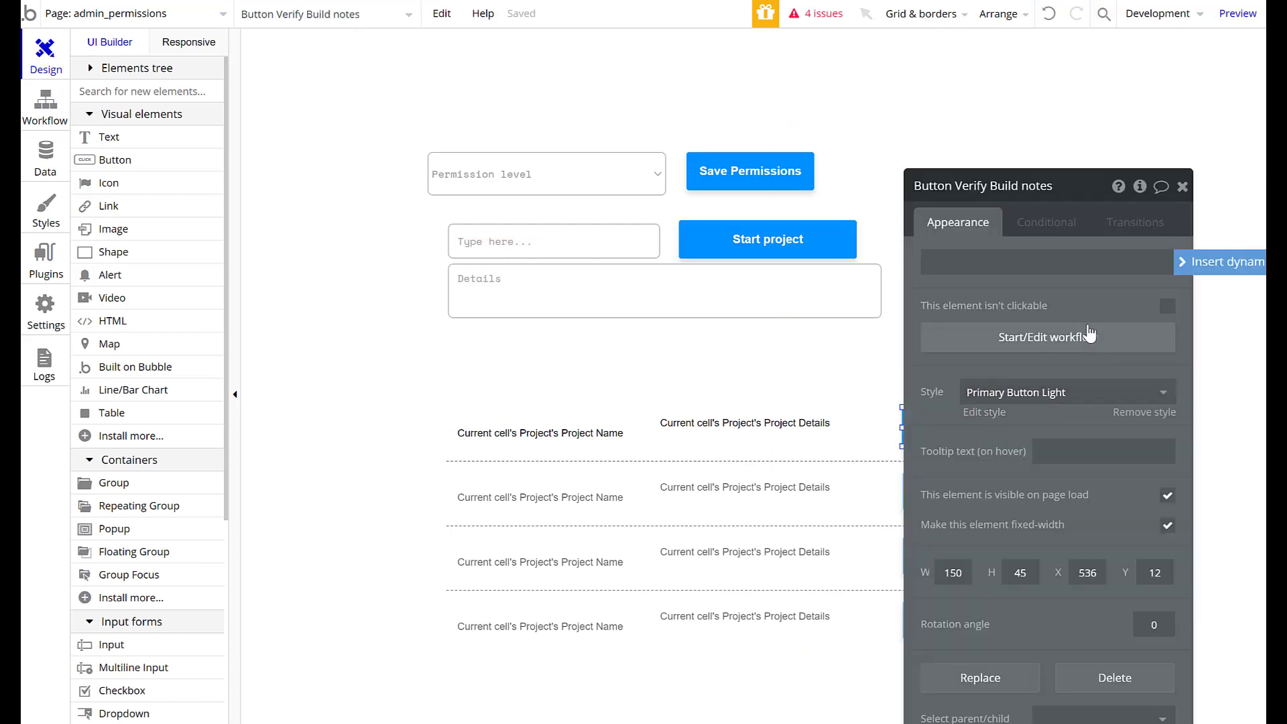
click(1049, 261)
click(958, 264)
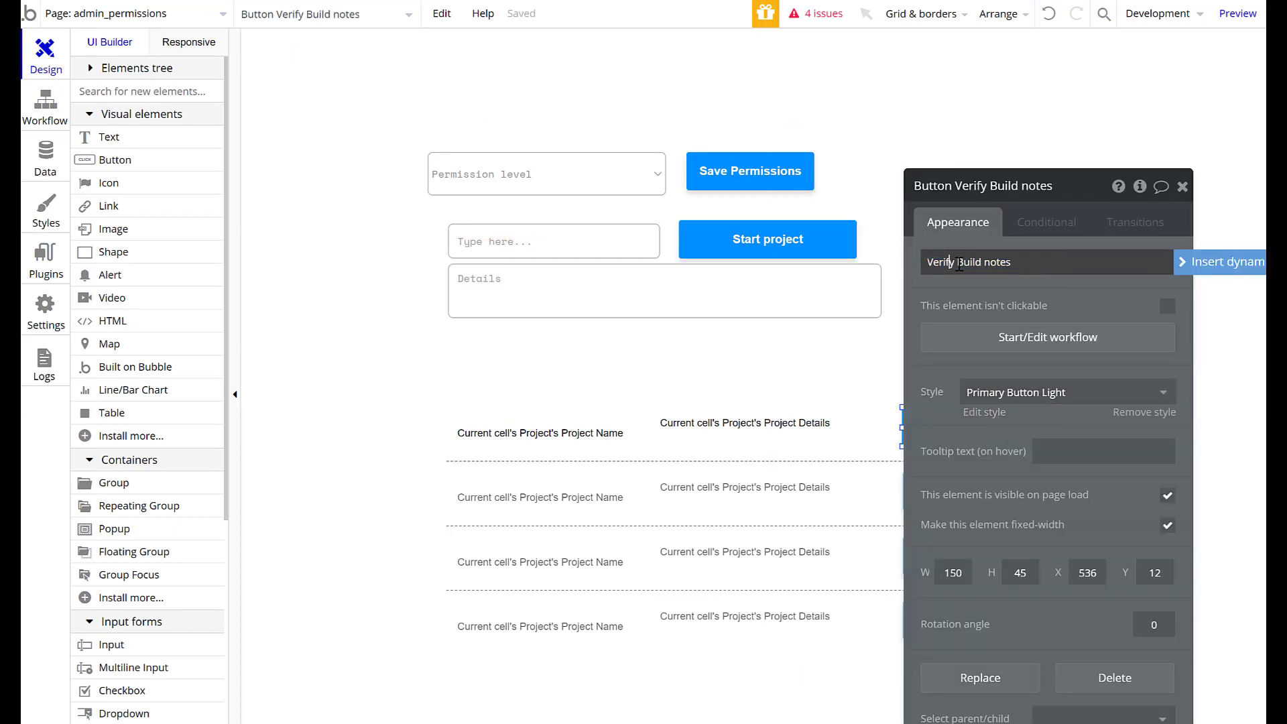
drag(957, 262, 1097, 273)
text(Project Deta)
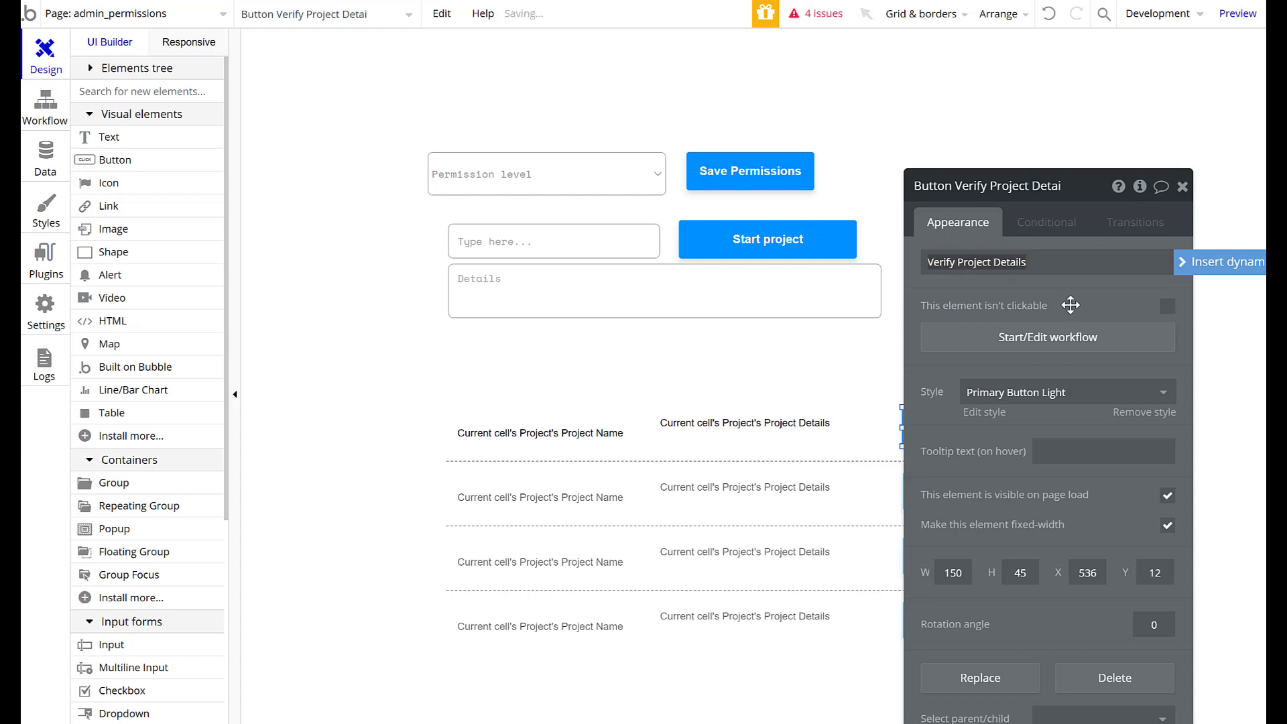
click(1183, 187)
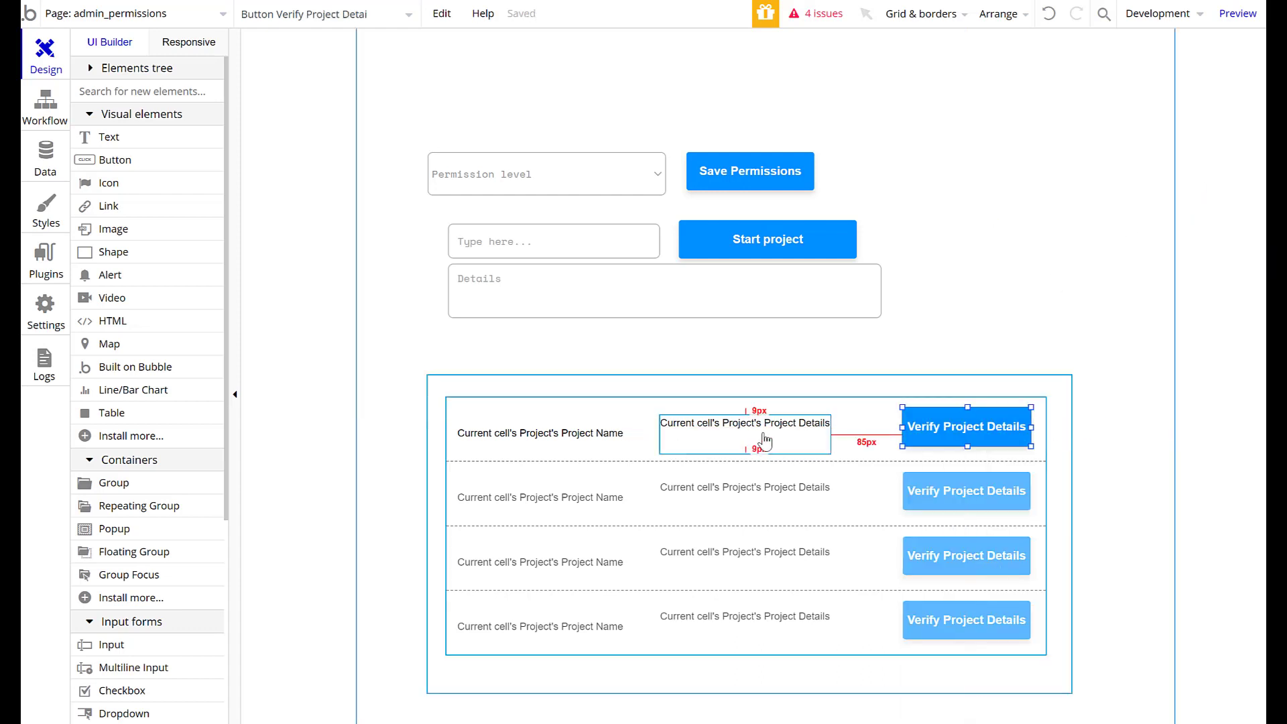
Line up the project name and project details texts at the same height within the repeating group's first cell.
drag(763, 432, 762, 443)
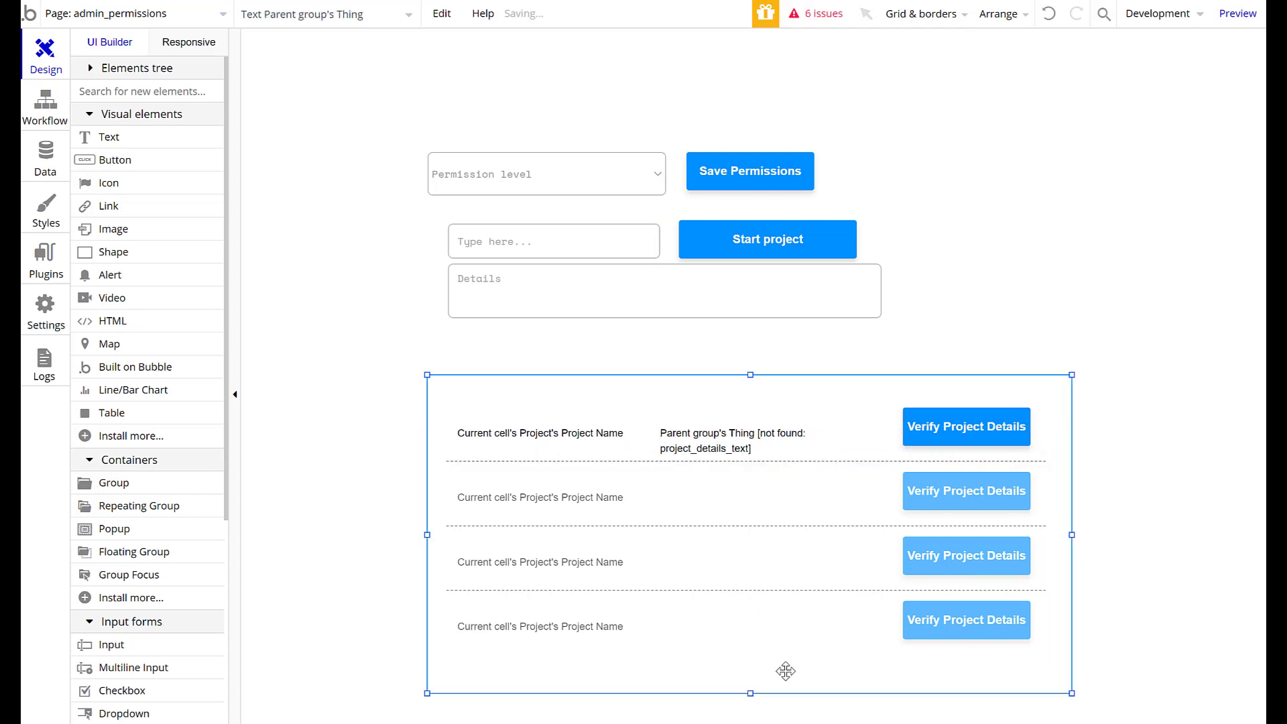
click(785, 669)
click(743, 447)
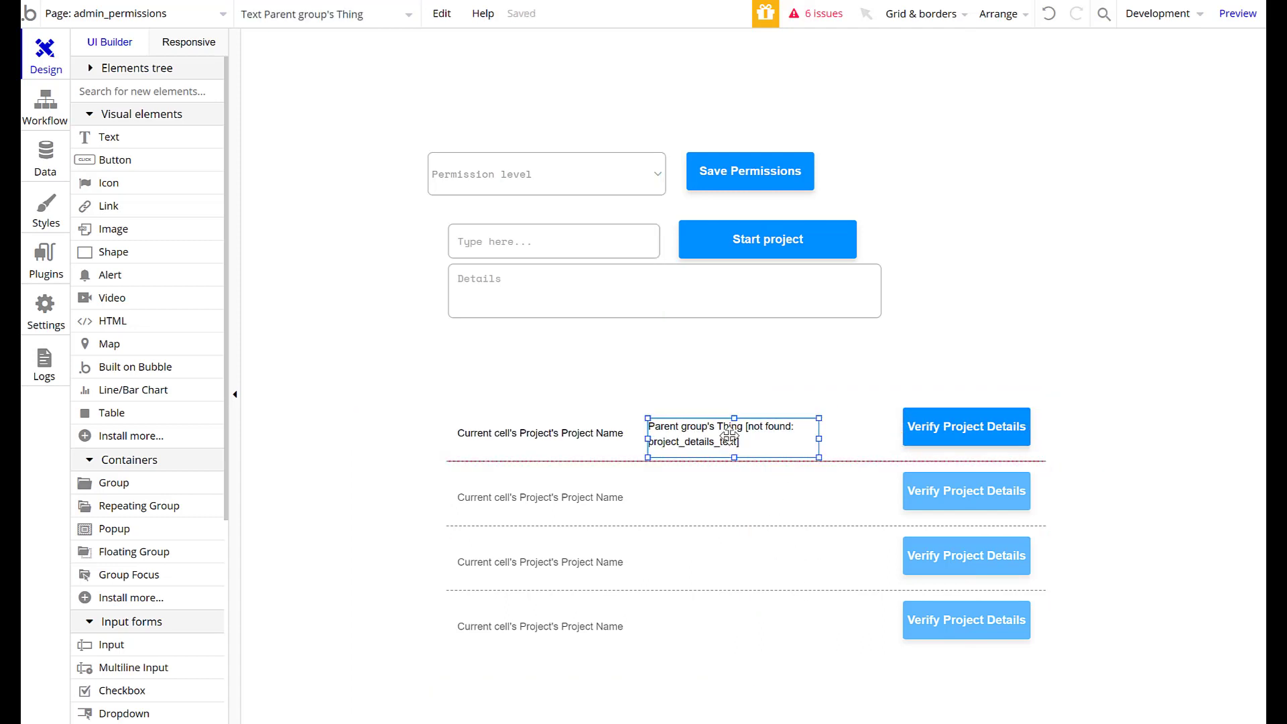
drag(743, 446, 734, 436)
click(578, 442)
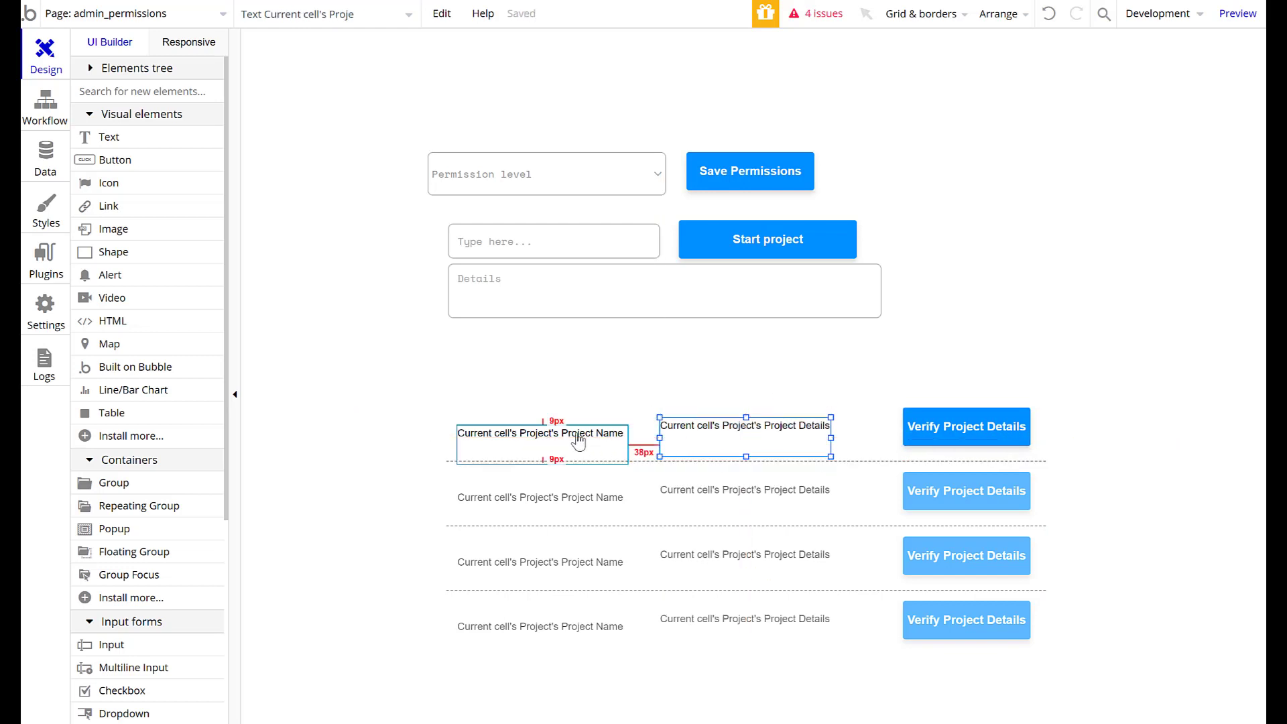
drag(577, 442, 583, 425)
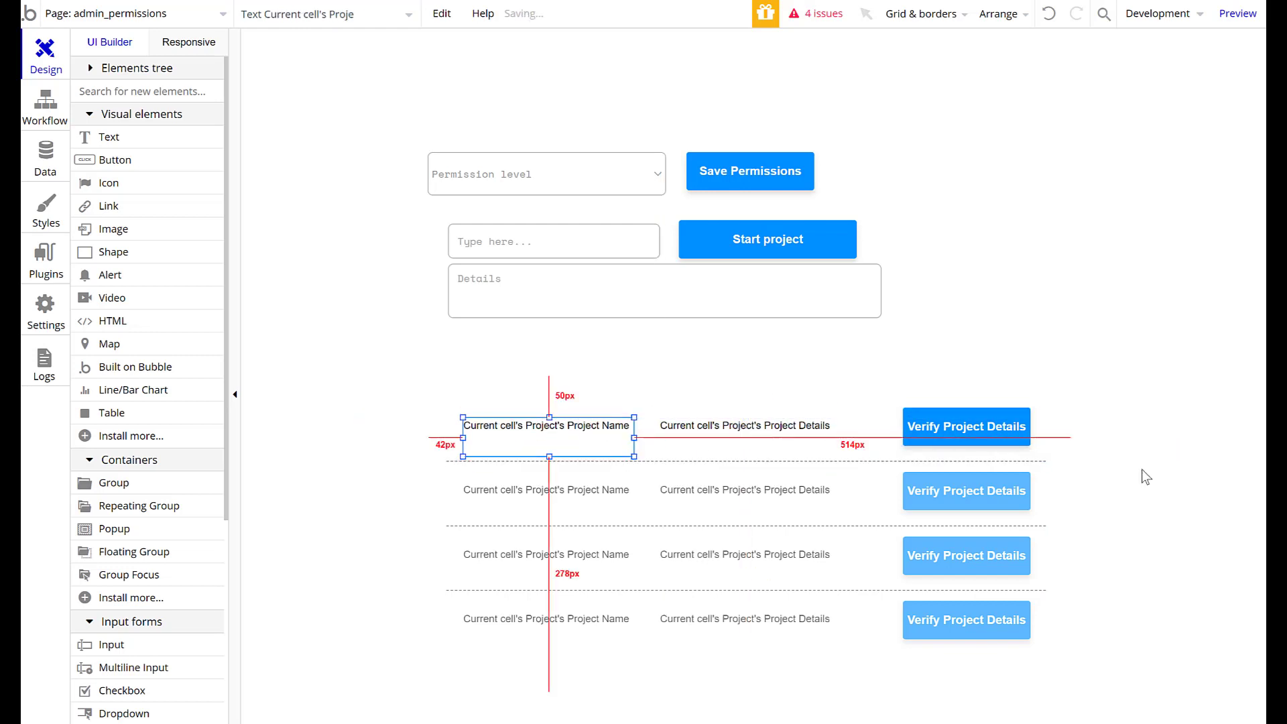
click(1154, 528)
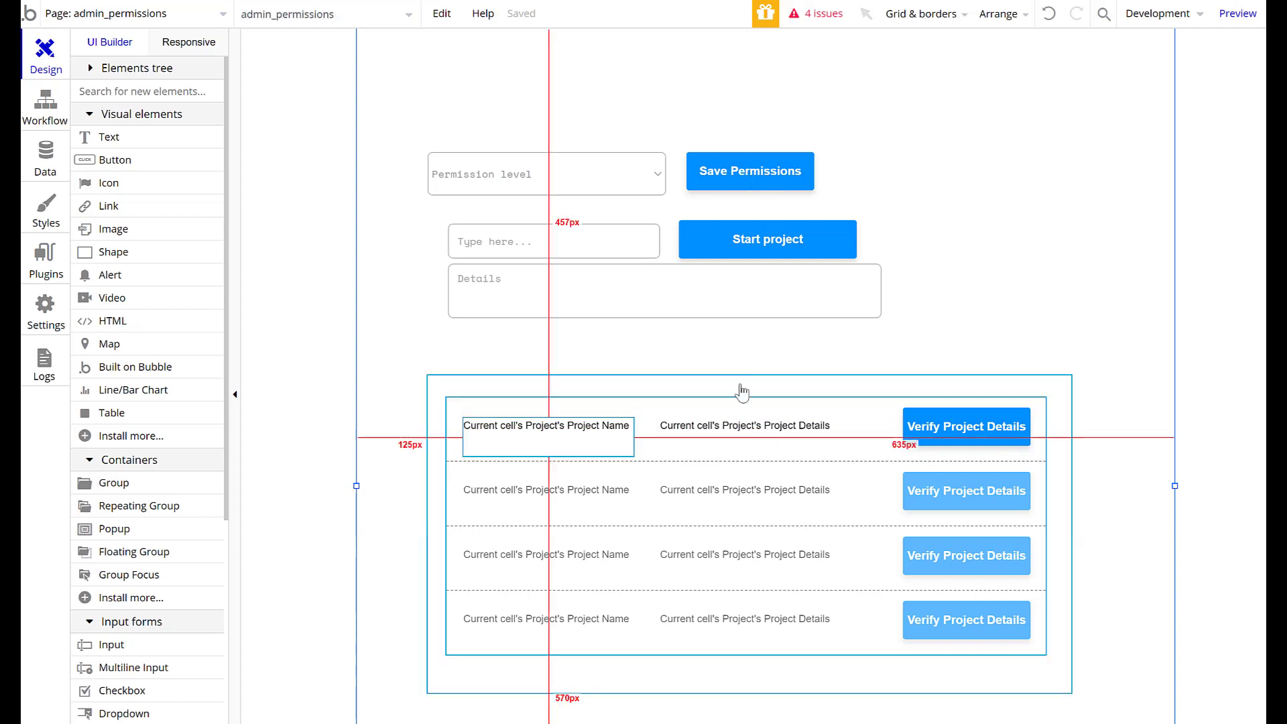
Create a workflow for the Verify Project Details button with a Make changes to thing action targeting Current cell's Project.
double_click(963, 435)
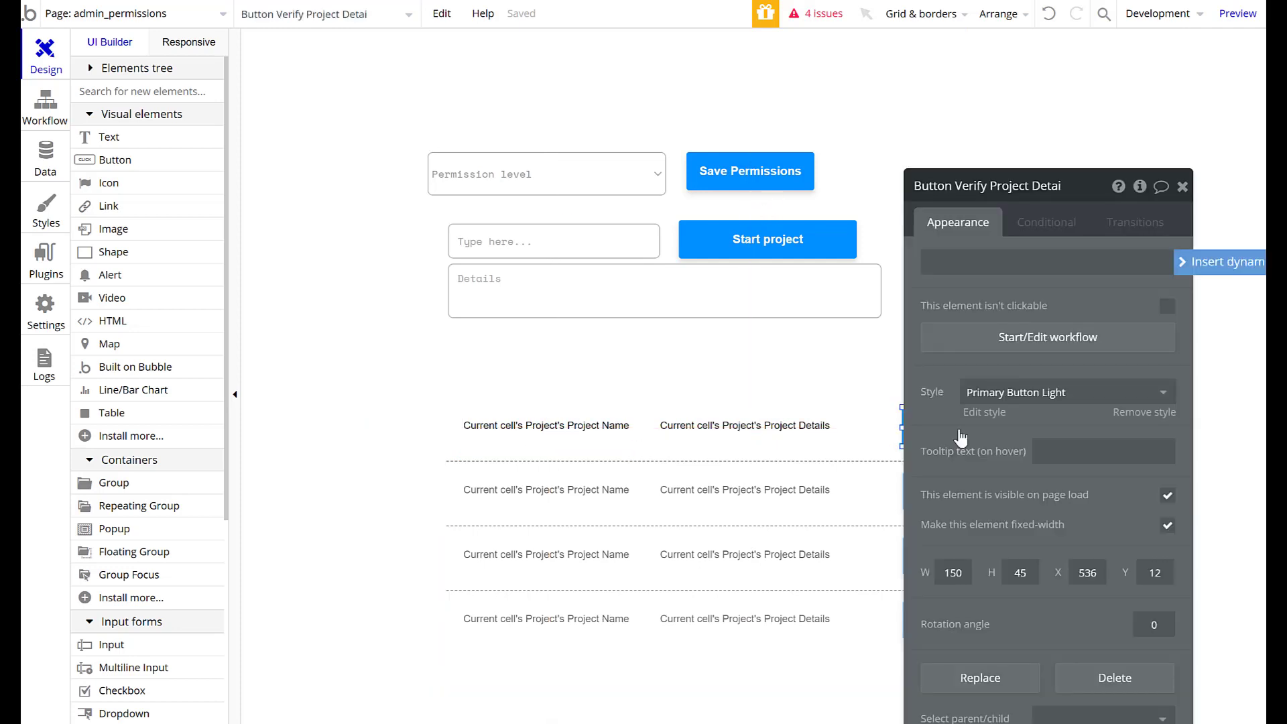
click(1045, 232)
click(956, 224)
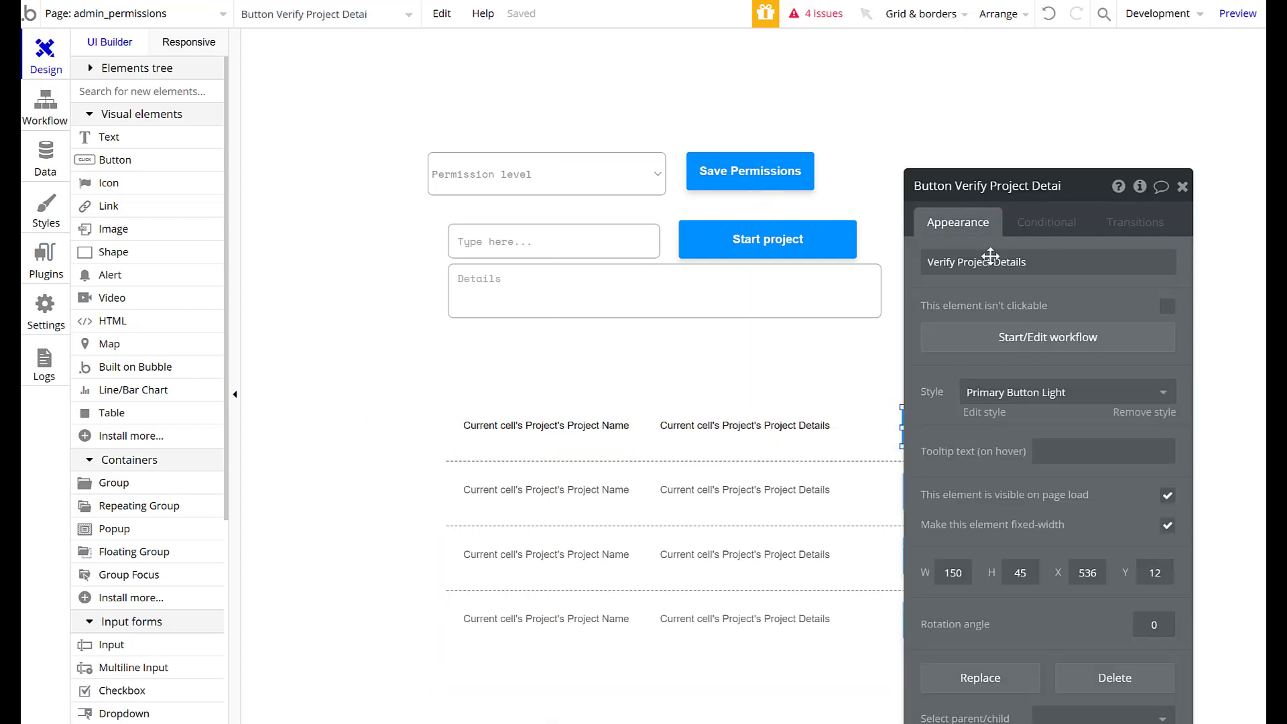
click(1003, 340)
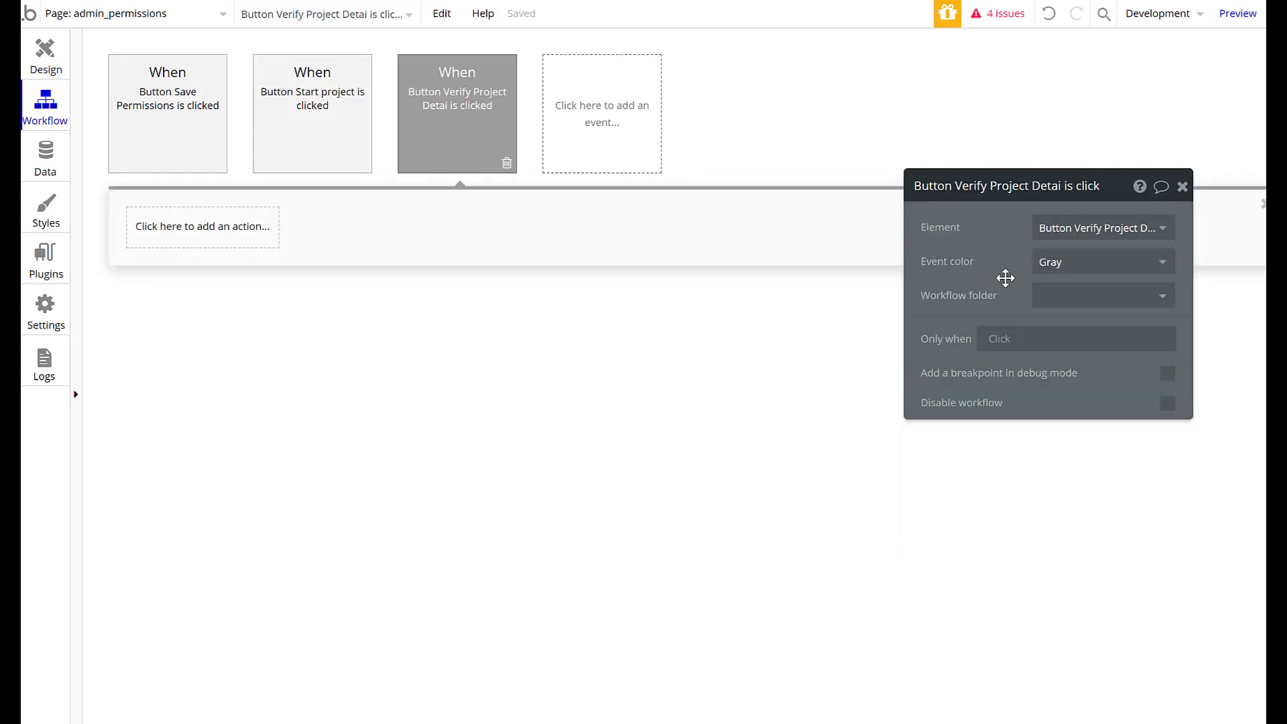
click(170, 235)
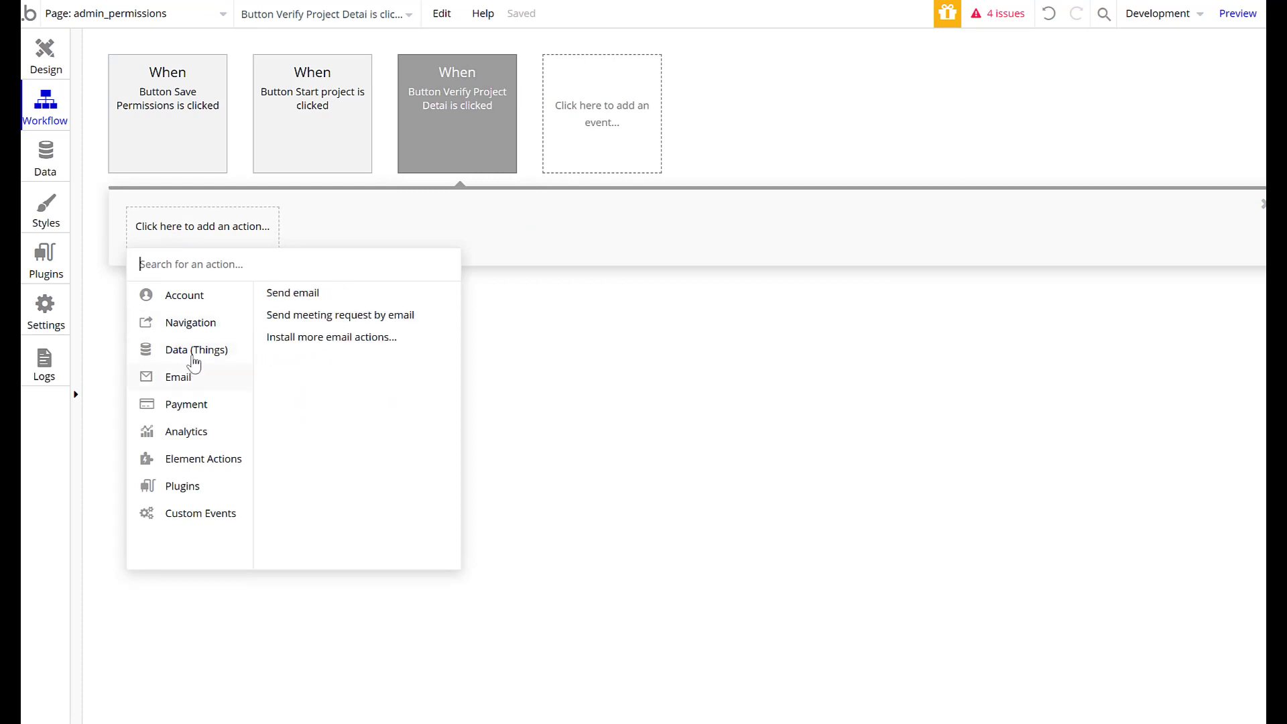
mouse_move(194, 362)
click(317, 316)
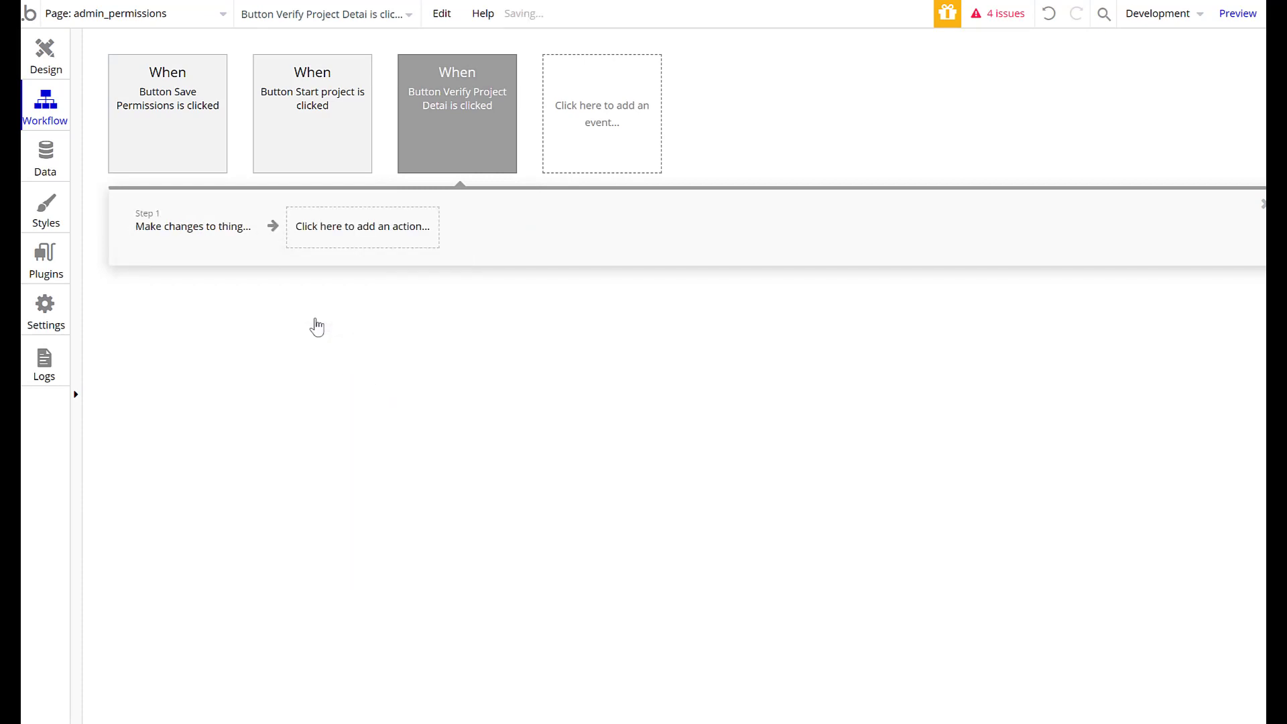
click(1054, 226)
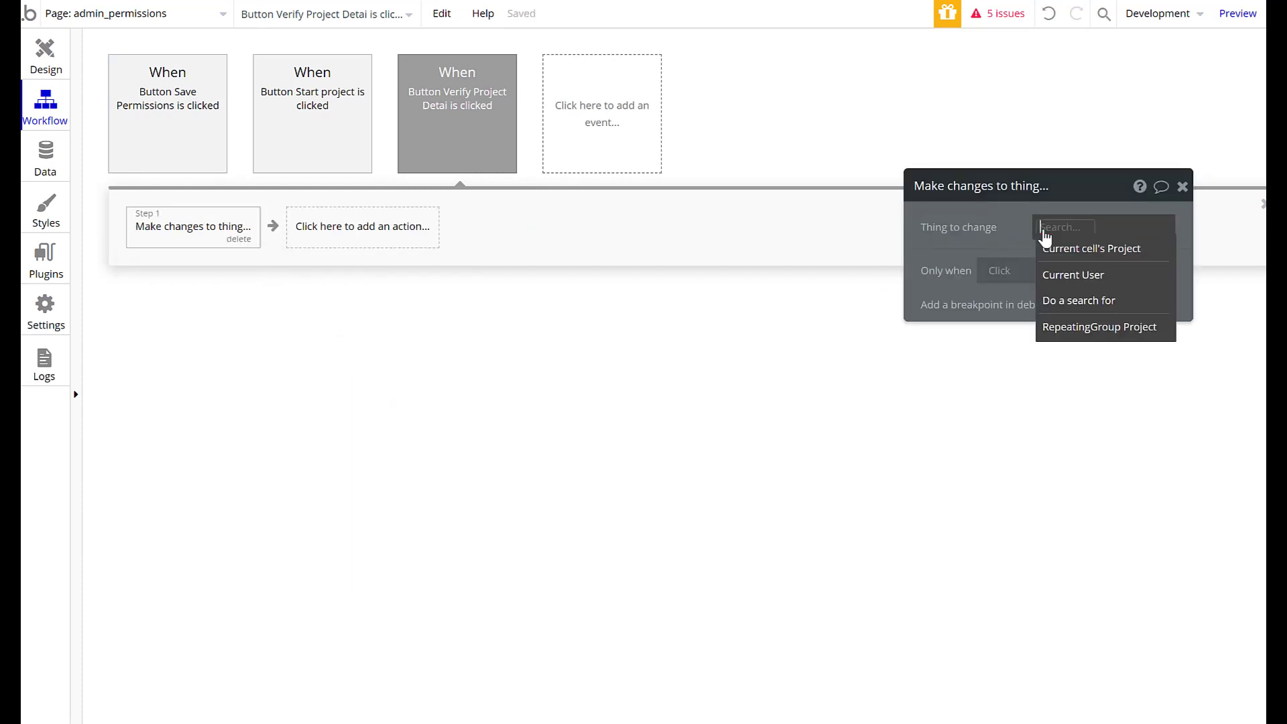
click(1071, 253)
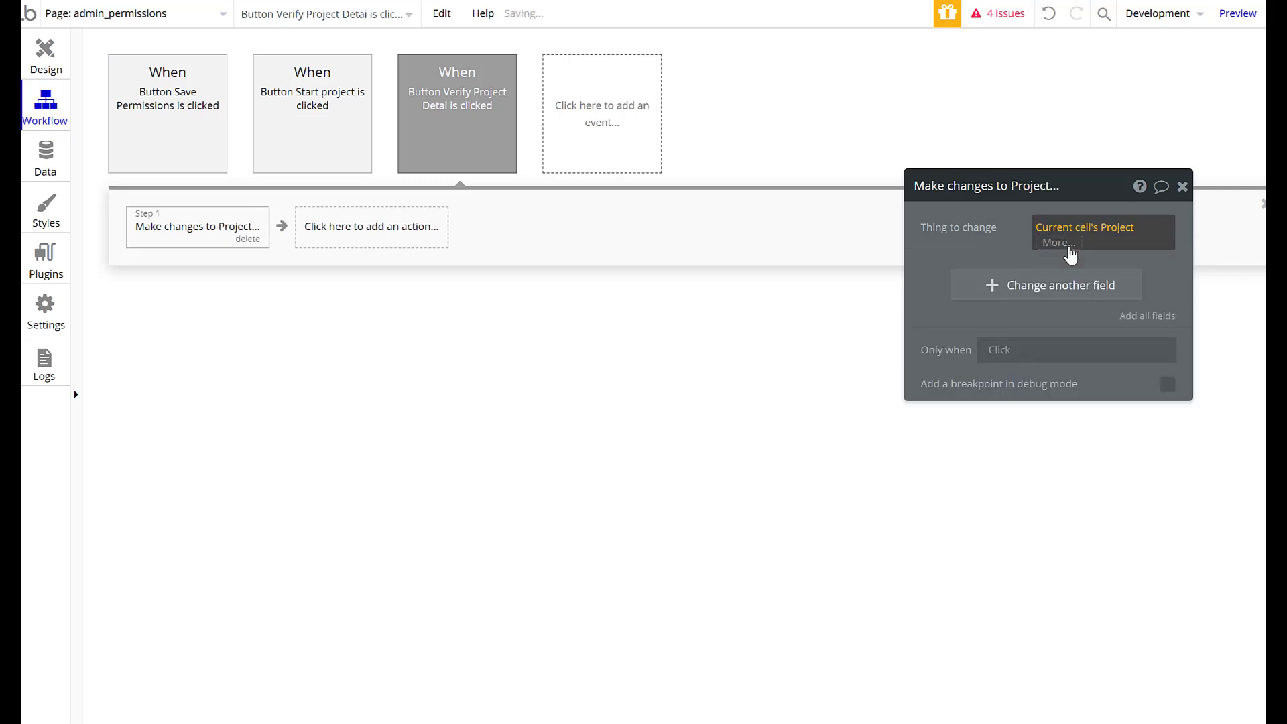
Have the Make changes to Project action set the Stage field to Started.
click(989, 281)
click(929, 276)
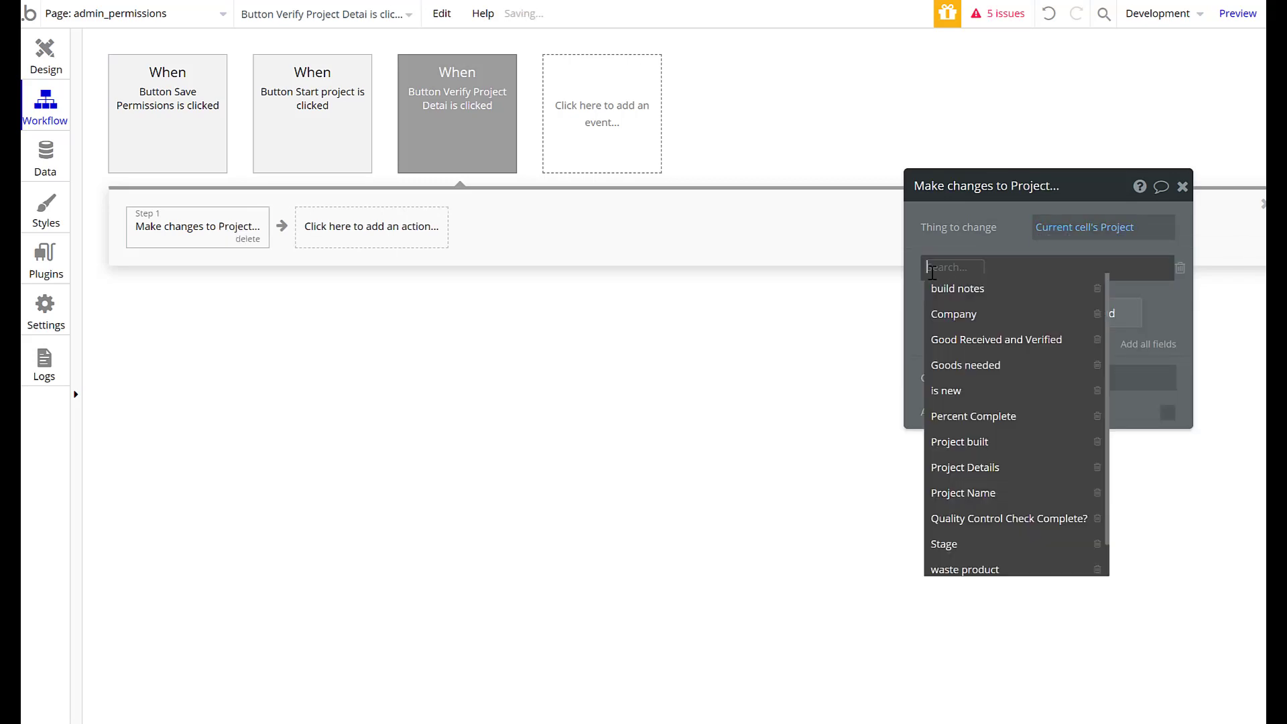
click(943, 543)
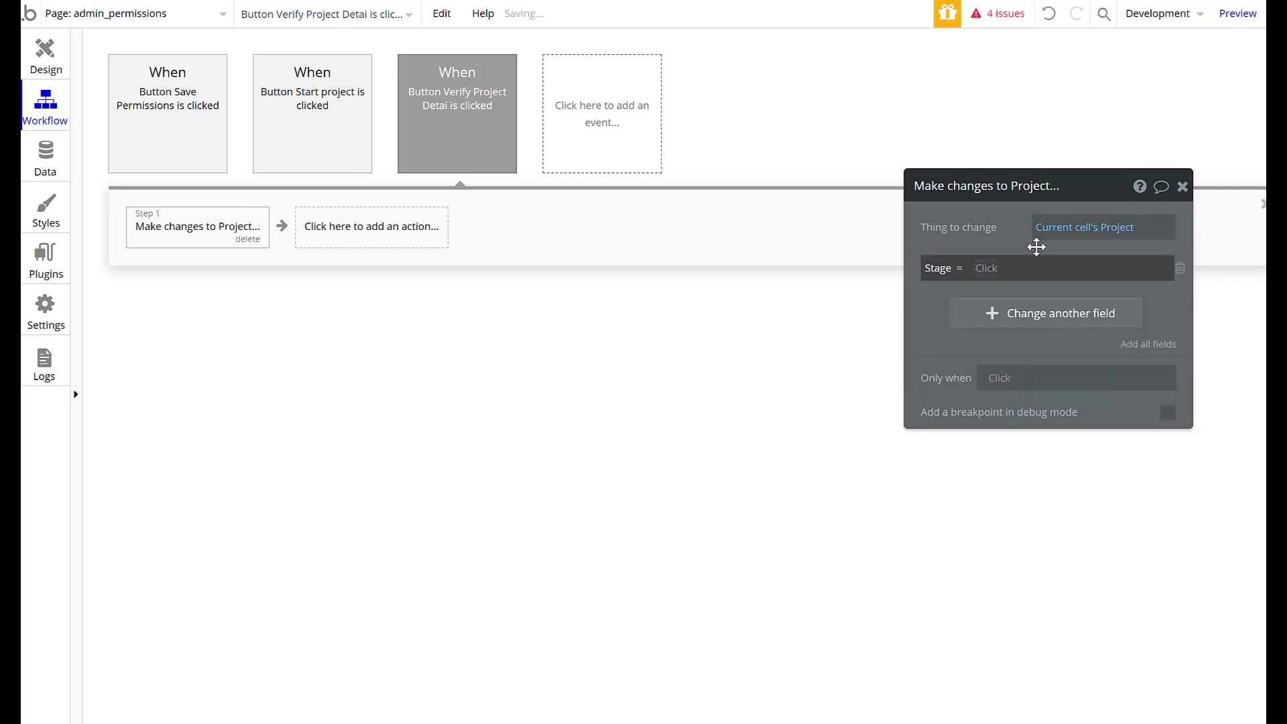
click(993, 270)
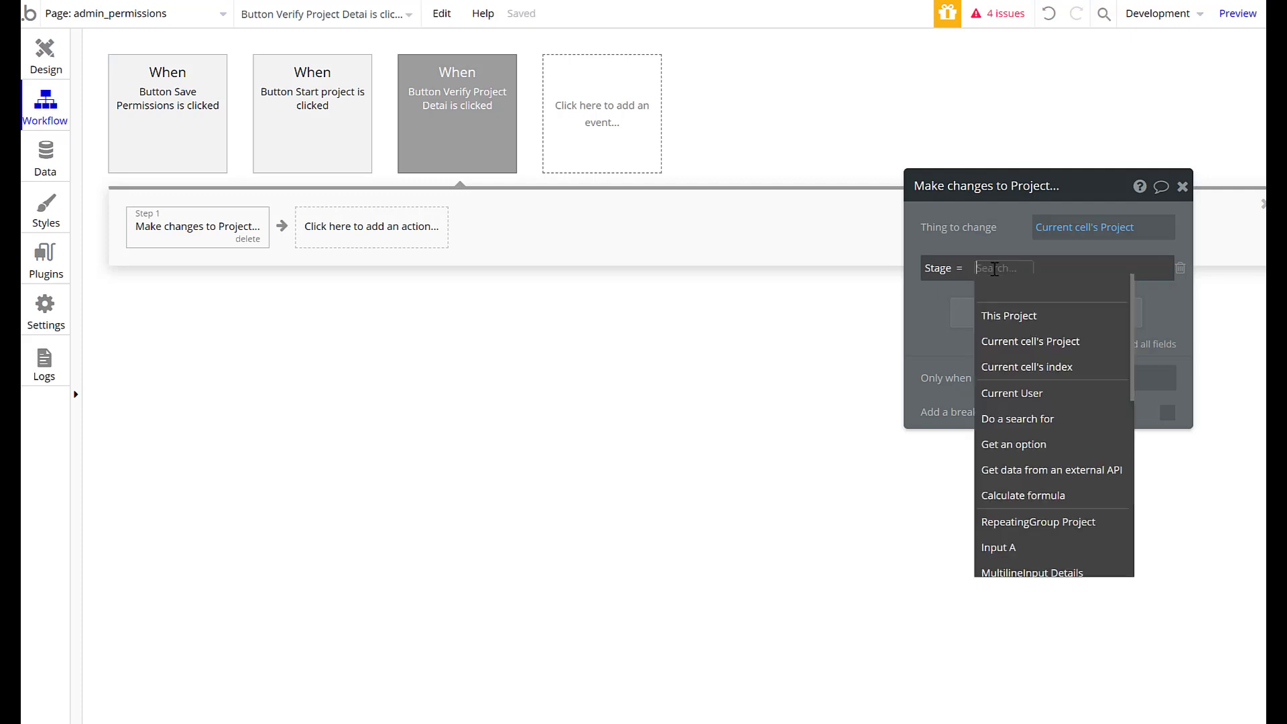
text(Started)
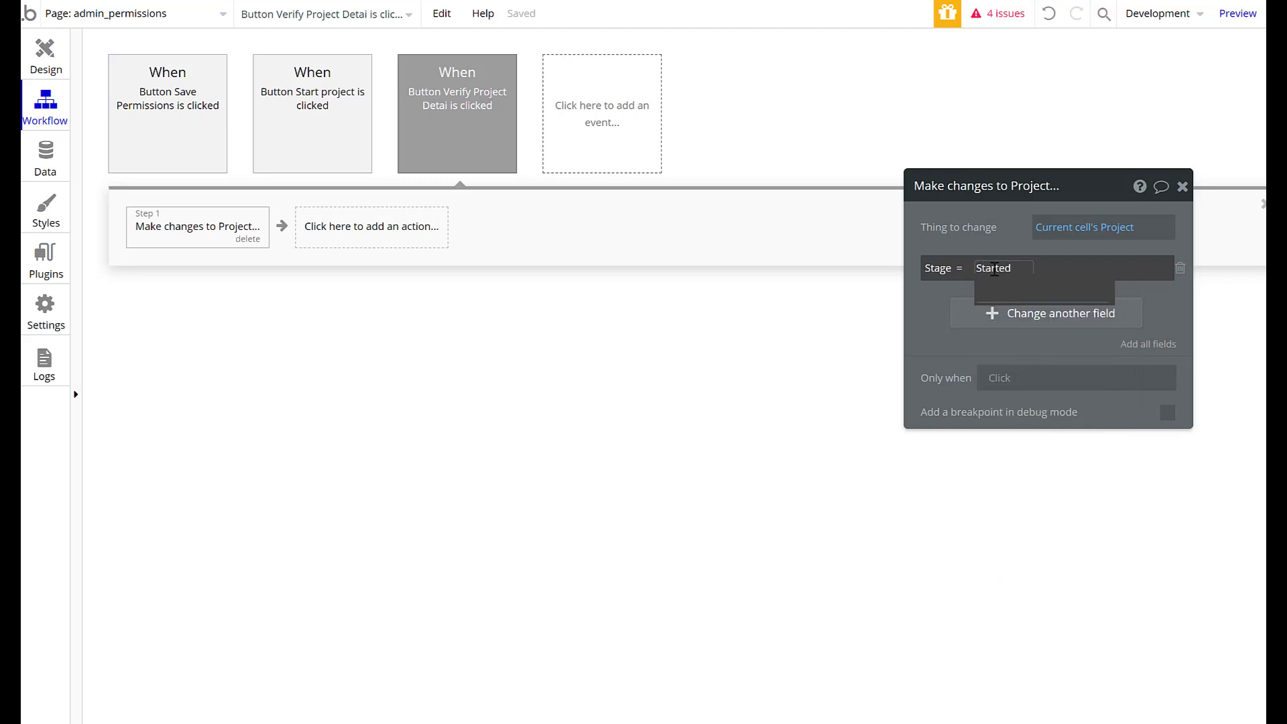
click(928, 312)
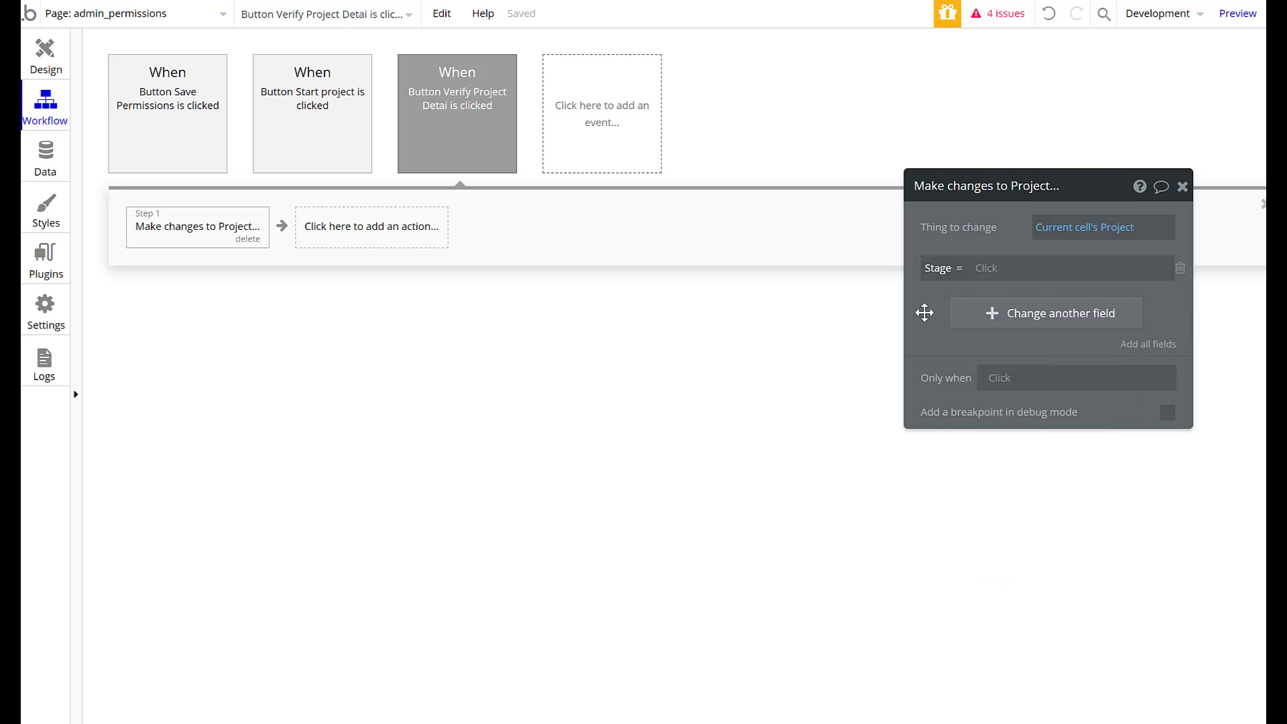
click(1021, 265)
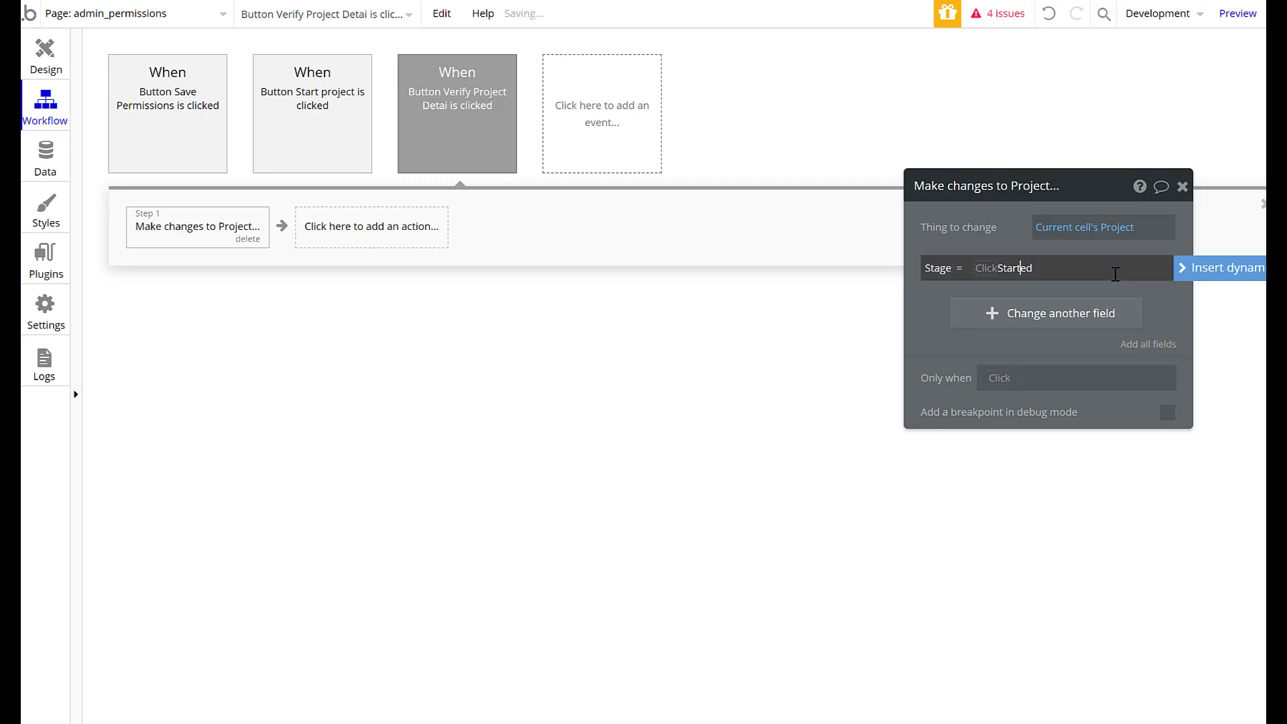
key(Return)
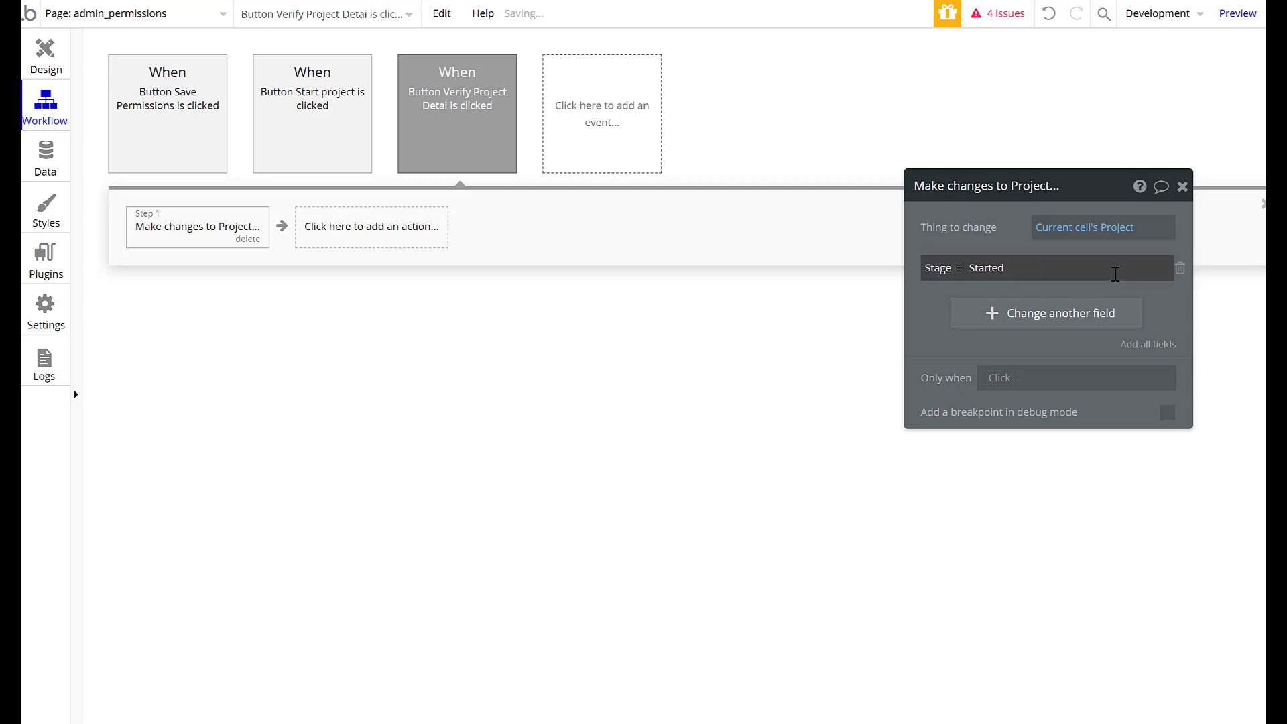
click(1183, 187)
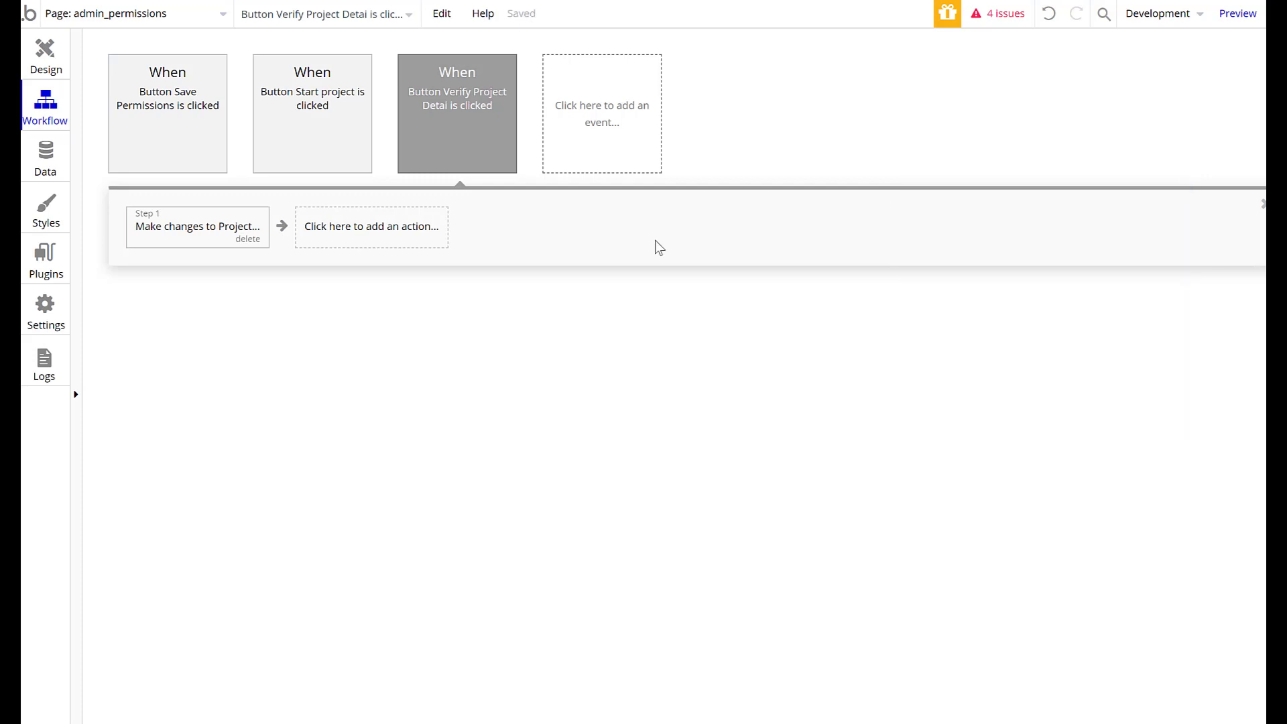
Add a Stage = constraint to the repeating group's Search for Projects and try to enter unstarted as its value.
click(38, 74)
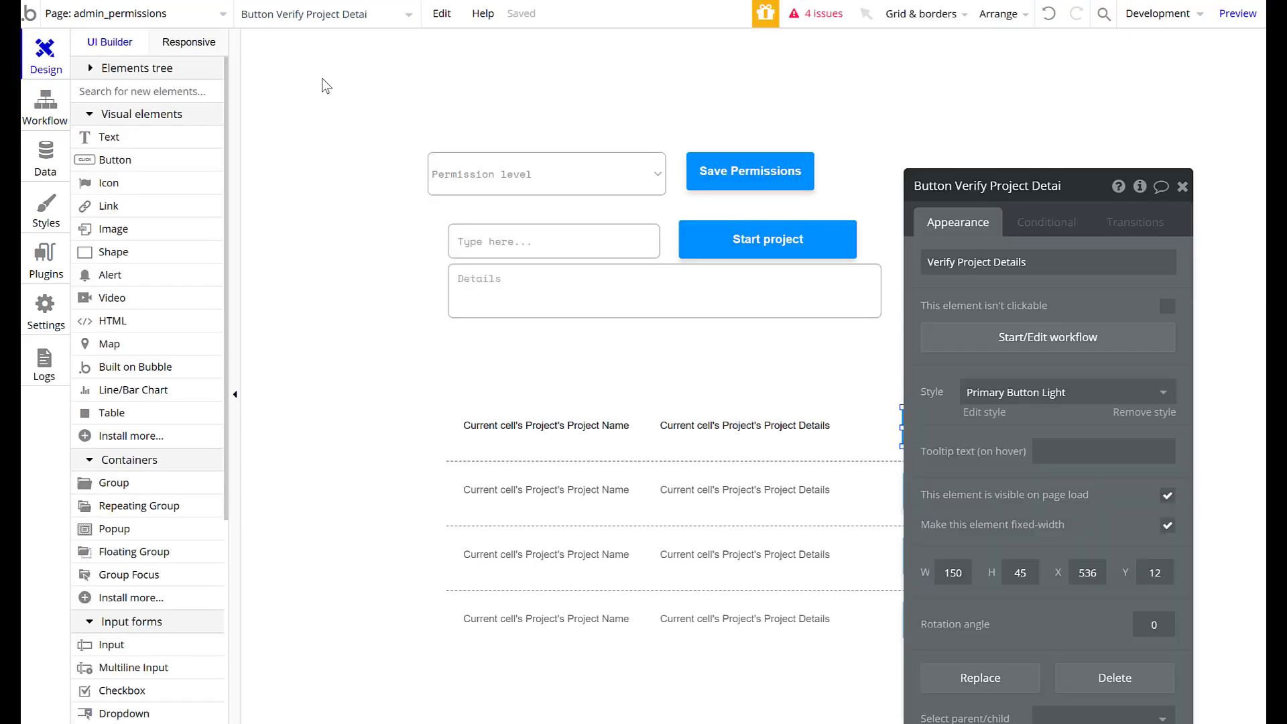
click(1183, 187)
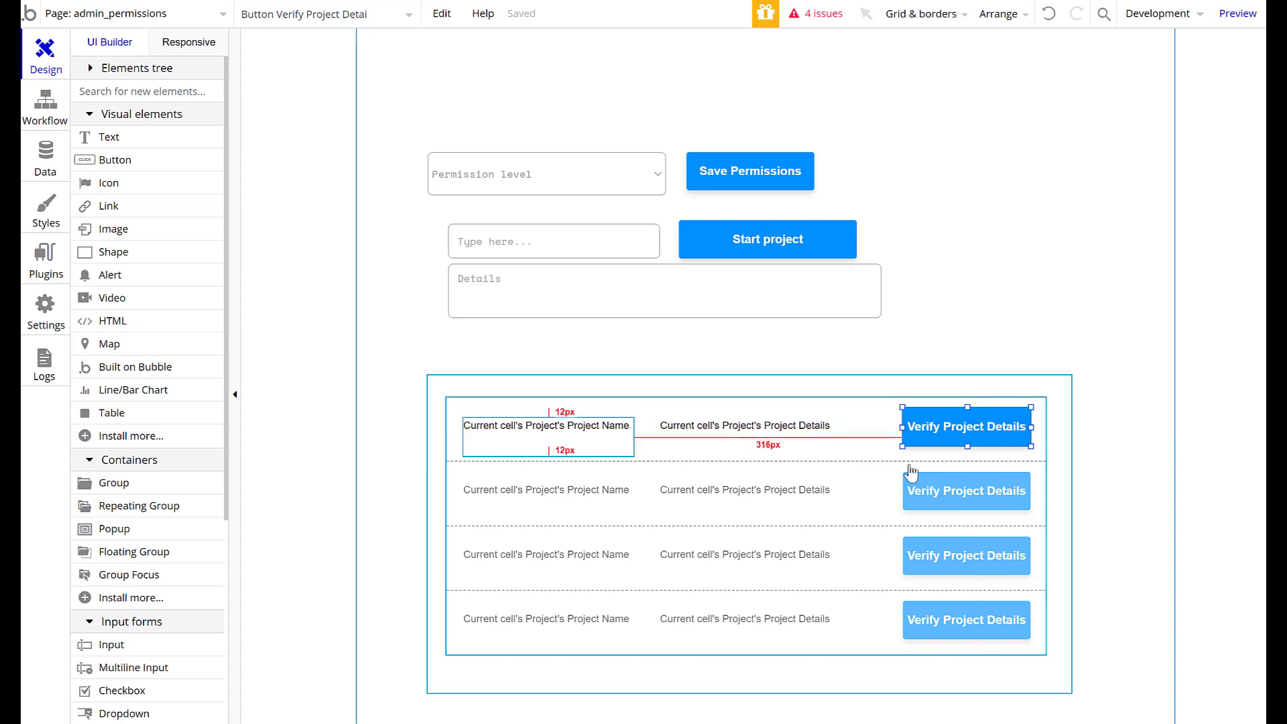
double_click(858, 484)
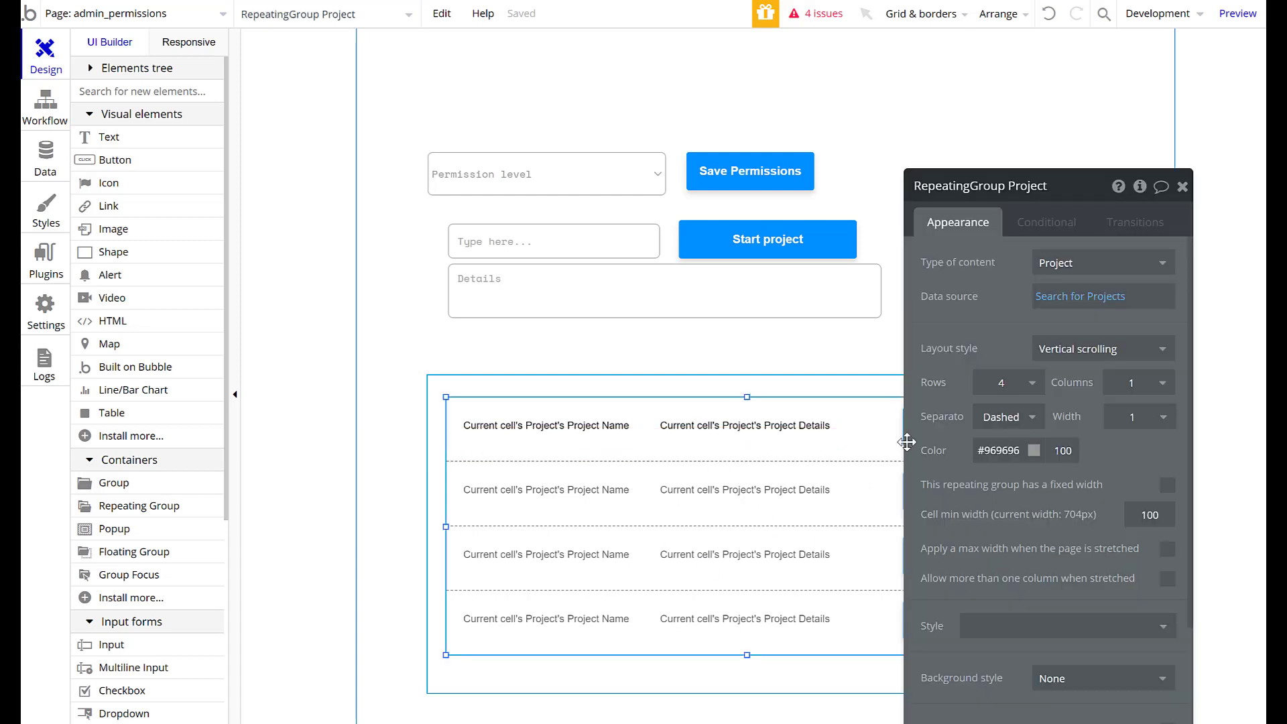
click(1063, 303)
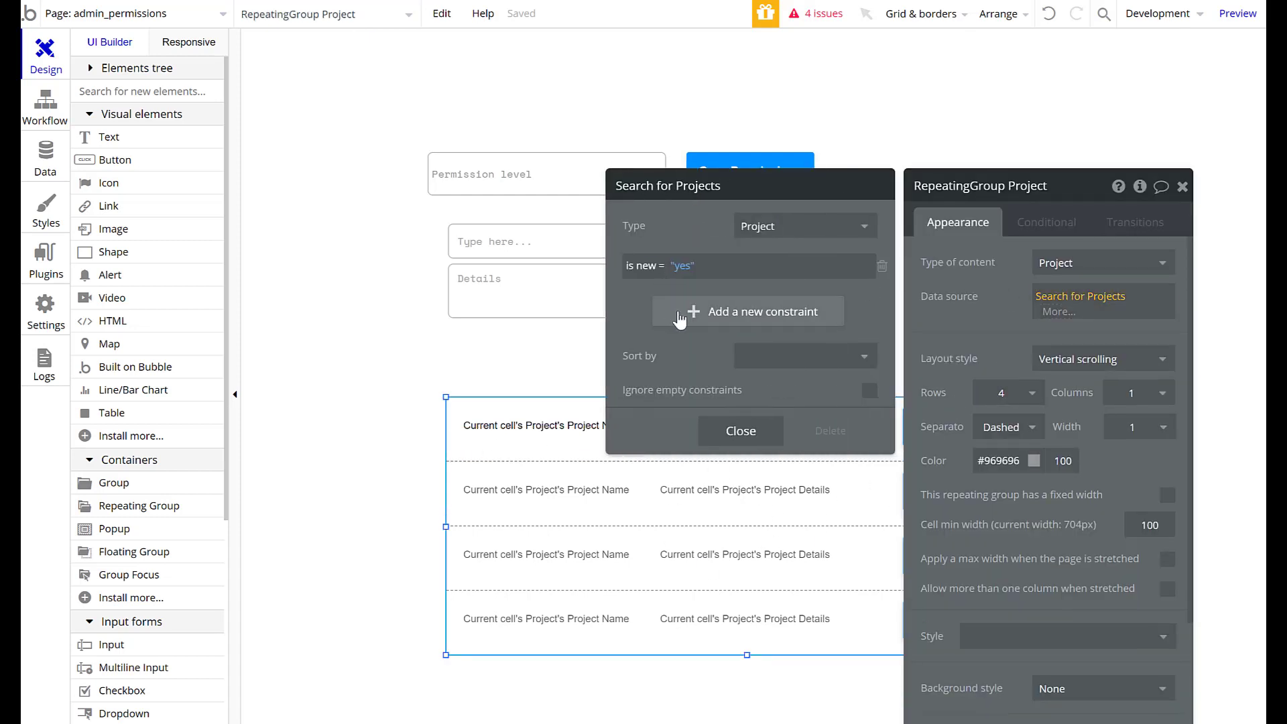
click(679, 313)
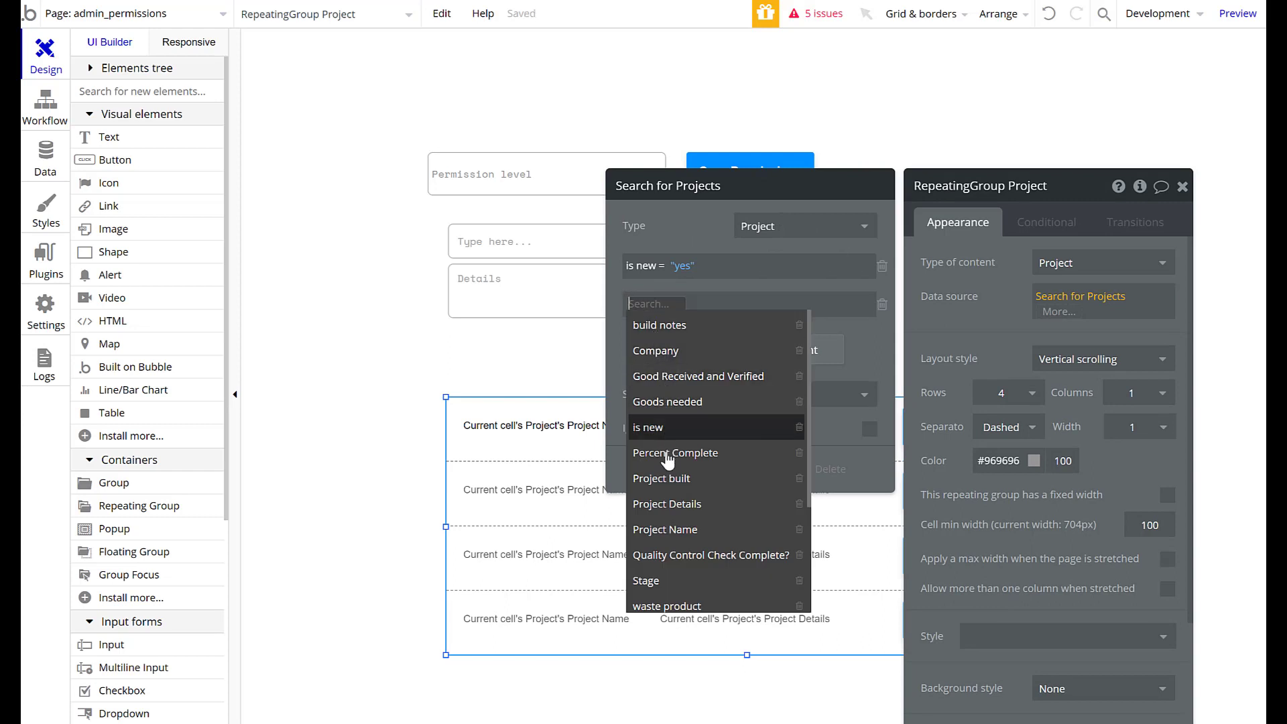
click(667, 590)
click(669, 305)
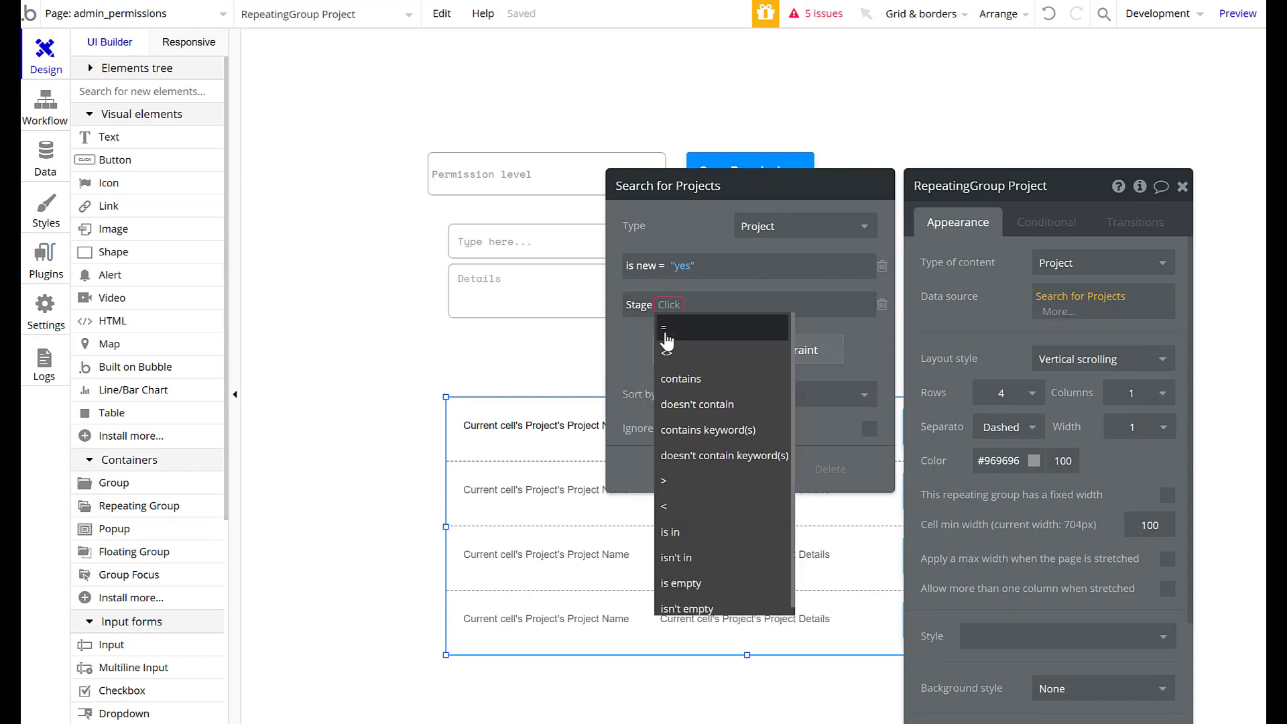
click(666, 334)
click(693, 306)
text(unstarted)
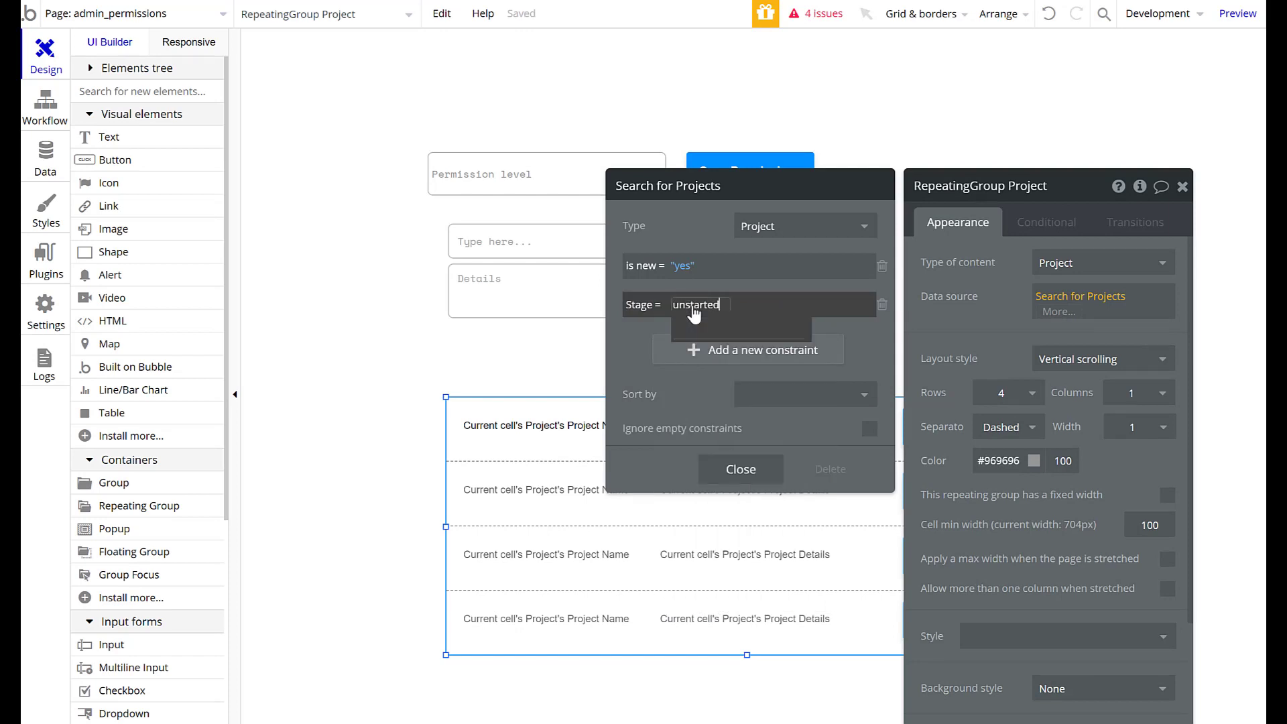
click(624, 344)
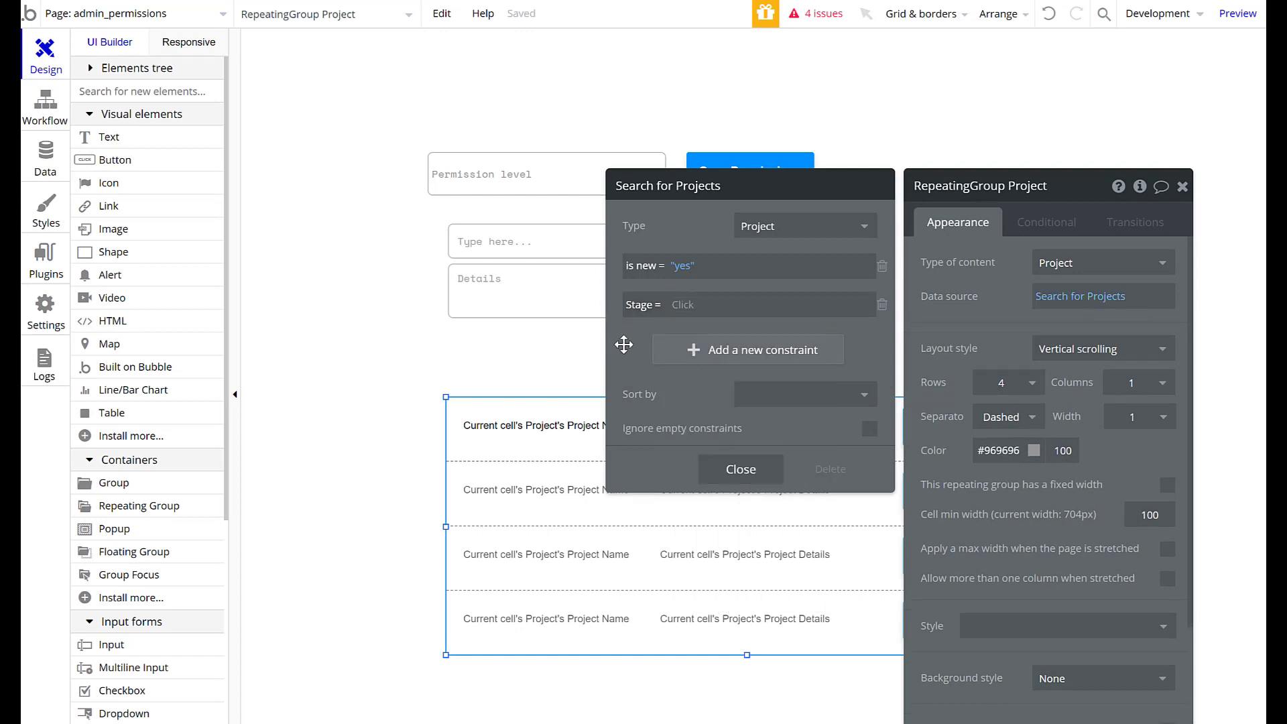
click(713, 304)
Check the Stage value set by the Create a new Project action in the Start project button's workflow.
click(546, 290)
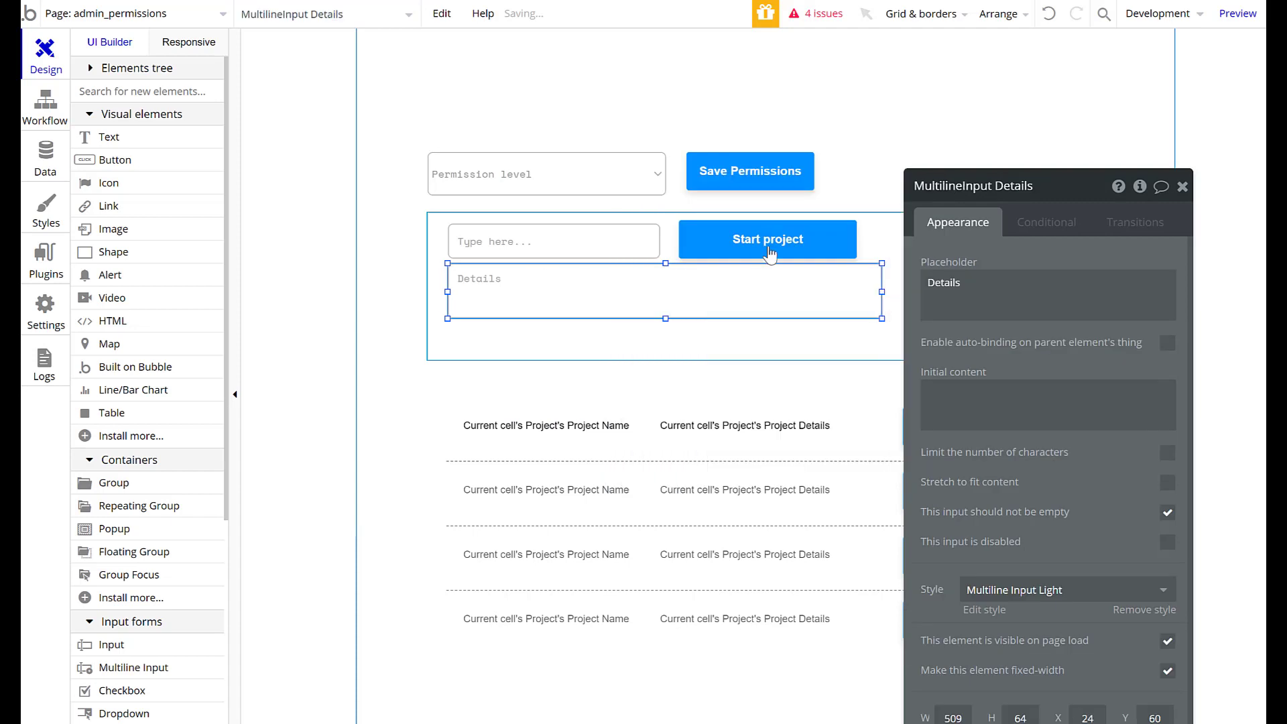
click(769, 253)
click(1035, 337)
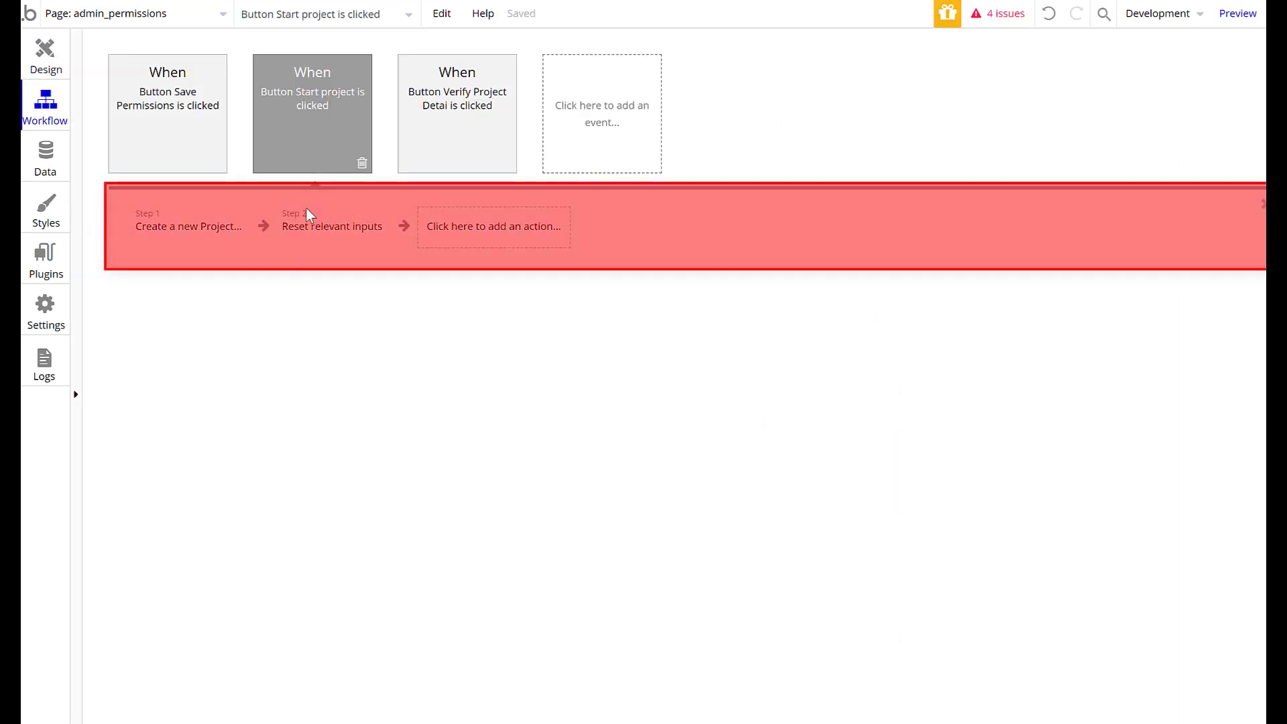
click(191, 228)
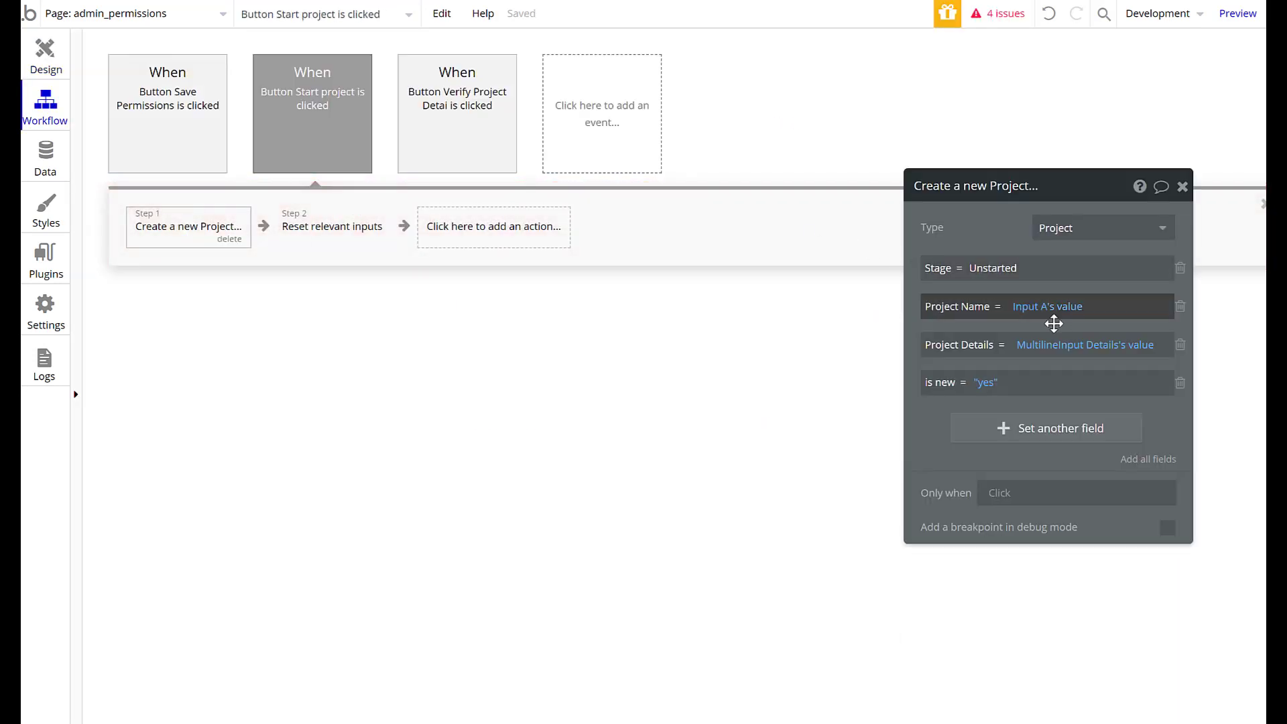
double_click(1008, 268)
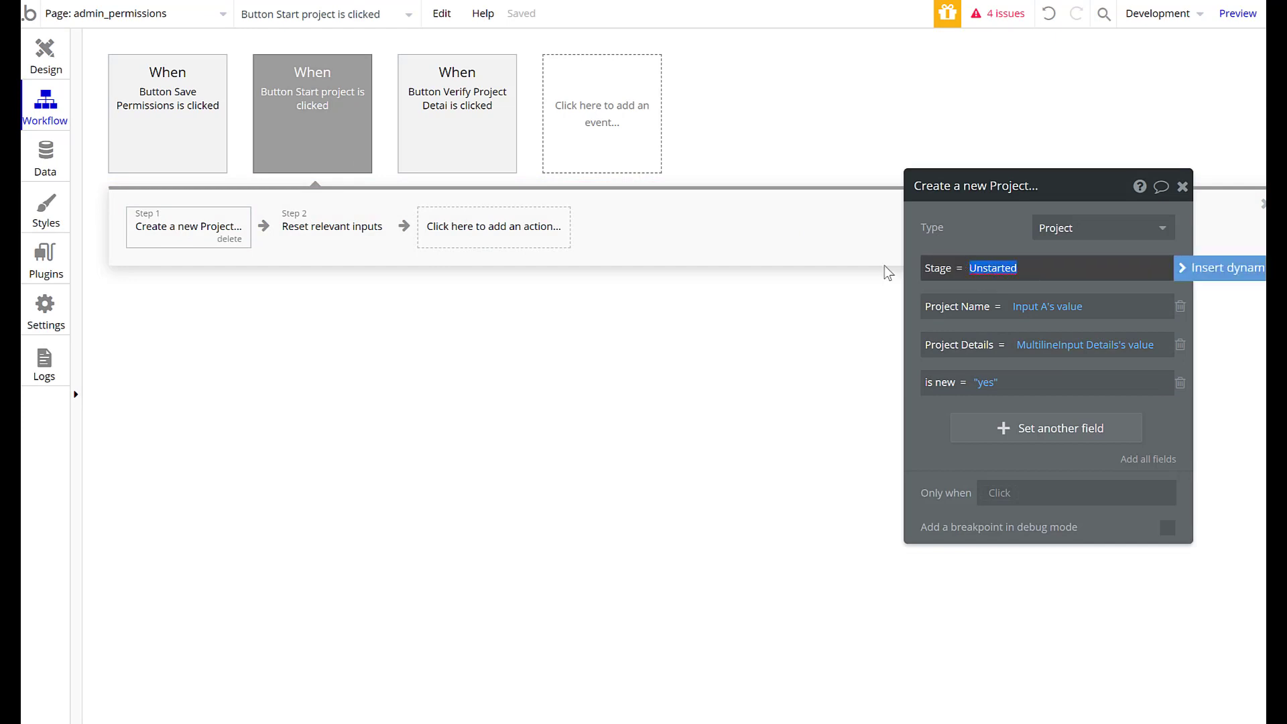
click(989, 225)
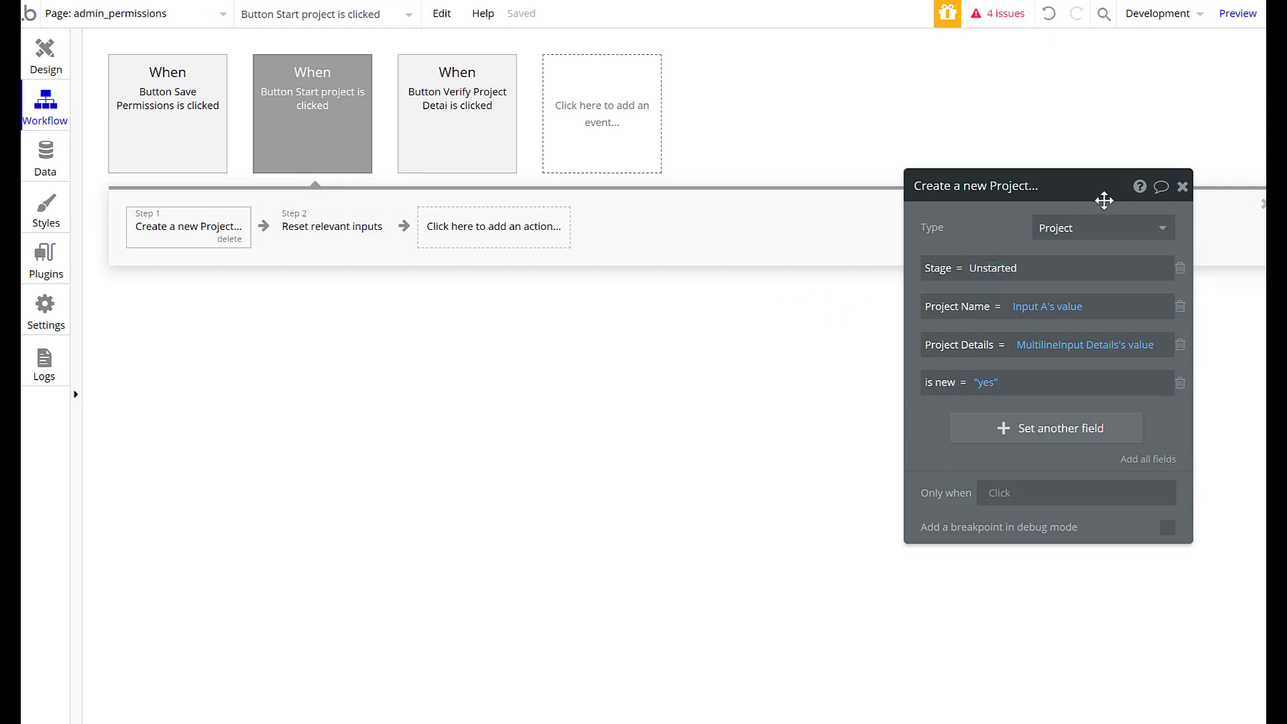
click(1182, 186)
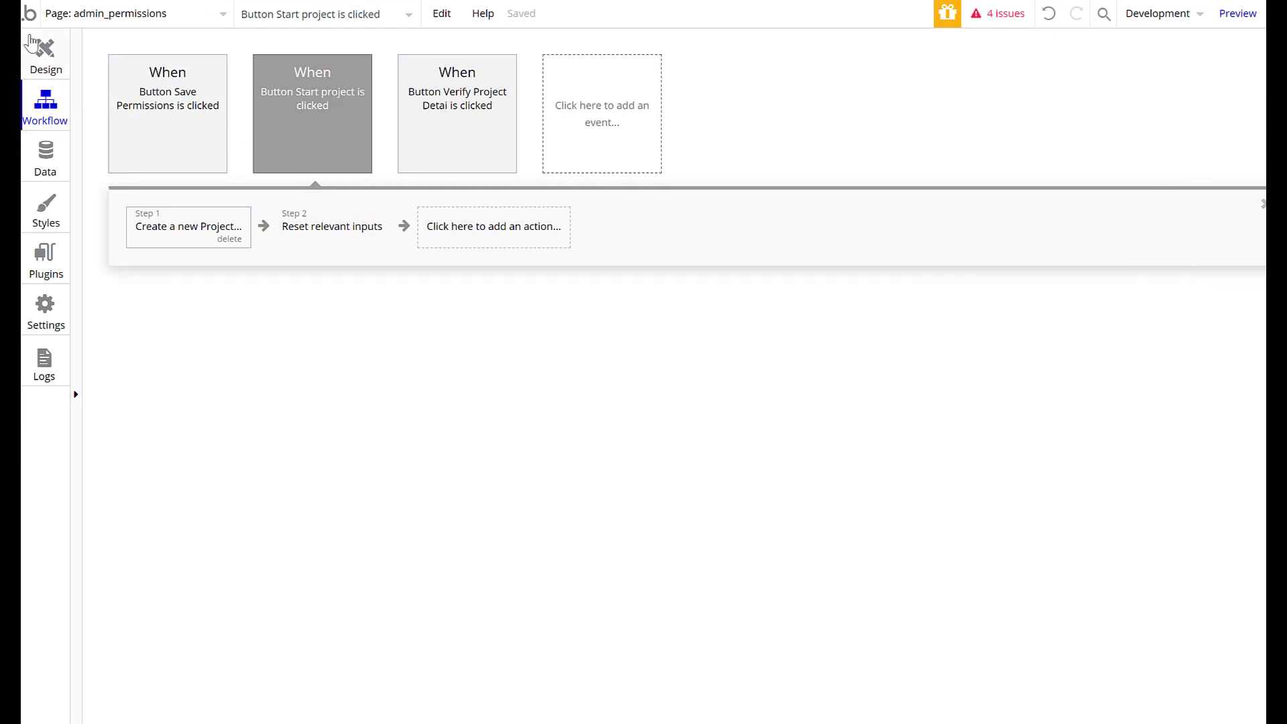
Set the Stage constraint in the repeating group's Search for Projects to Unstarted.
click(33, 45)
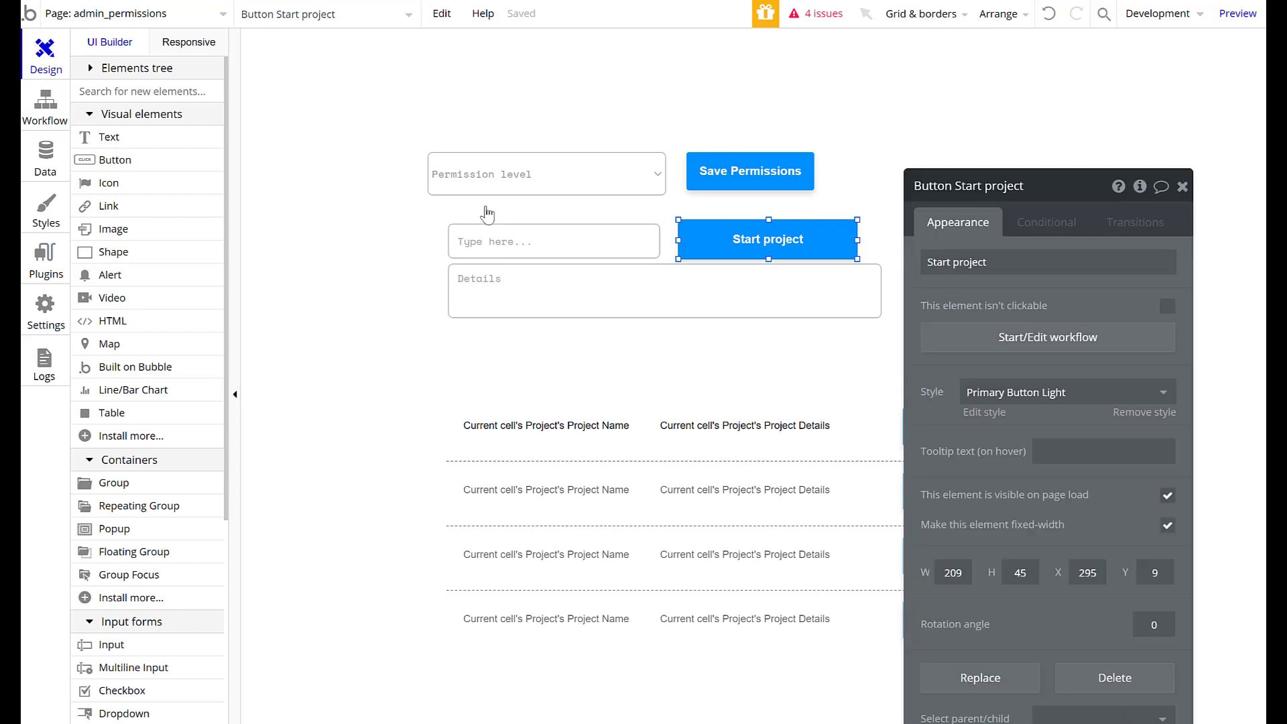
click(649, 458)
click(1064, 310)
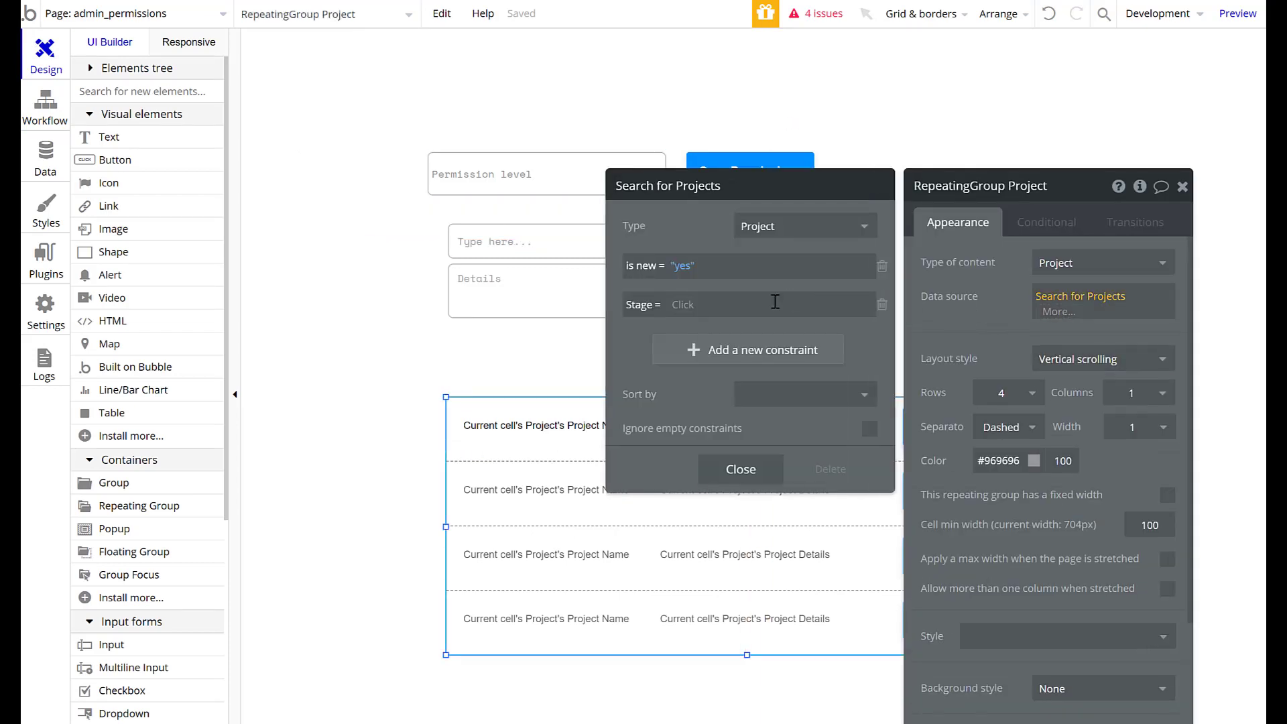
click(717, 307)
click(726, 309)
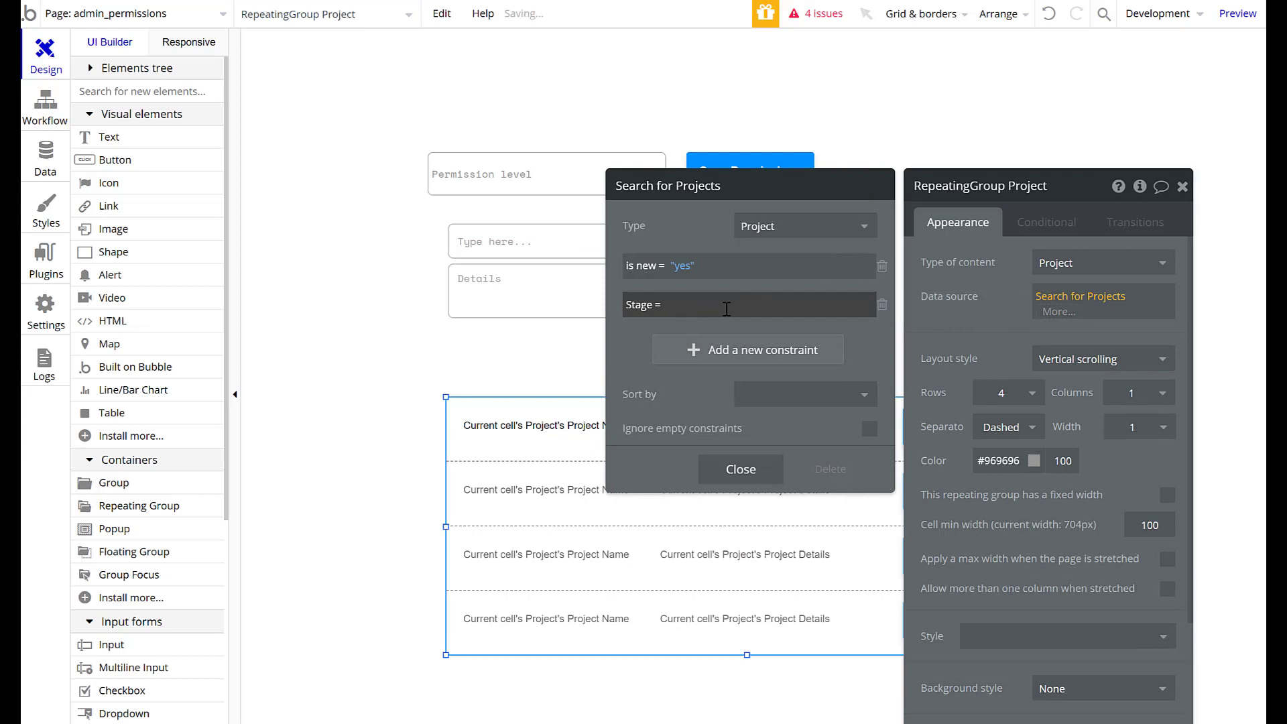
click(727, 309)
text(Unstarted)
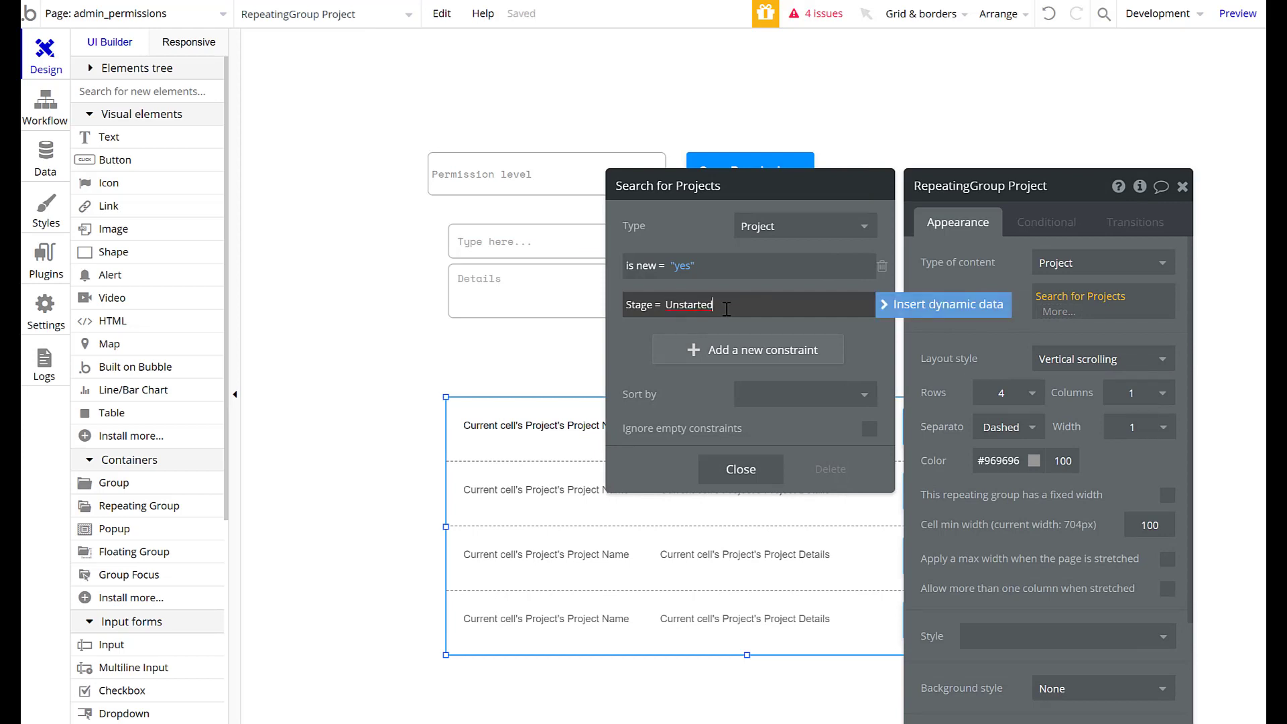
click(749, 469)
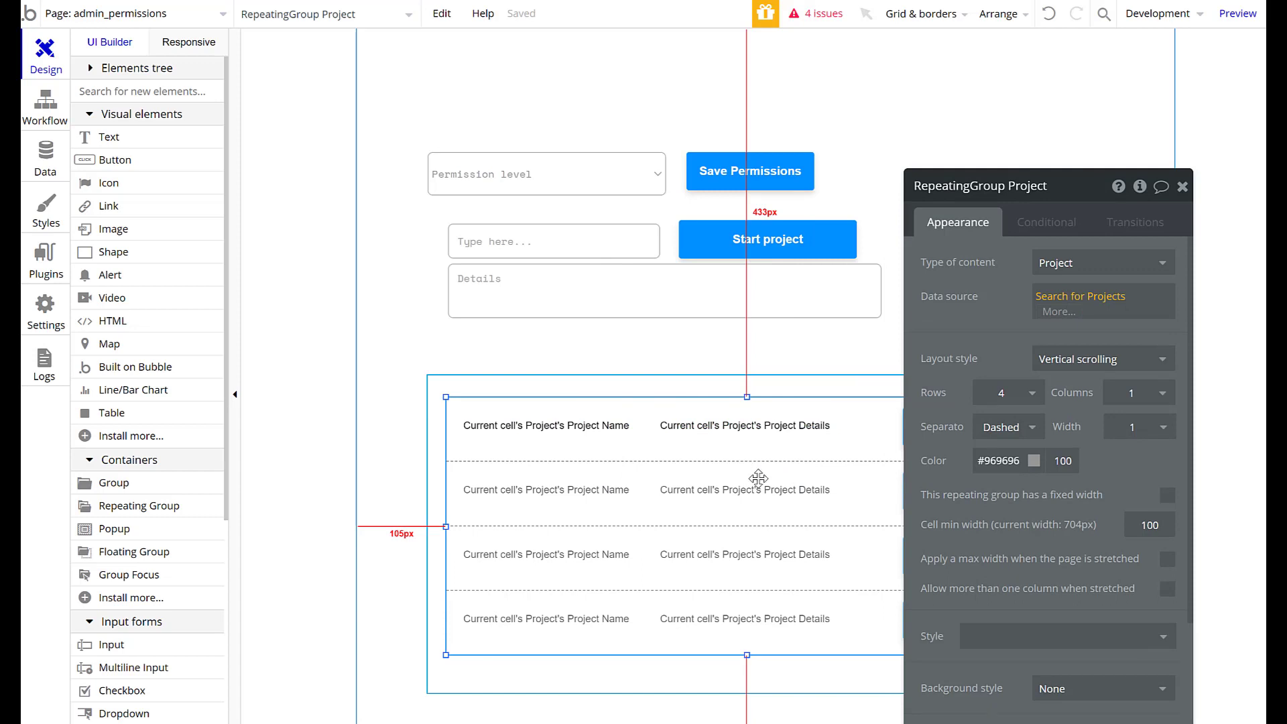
click(1183, 187)
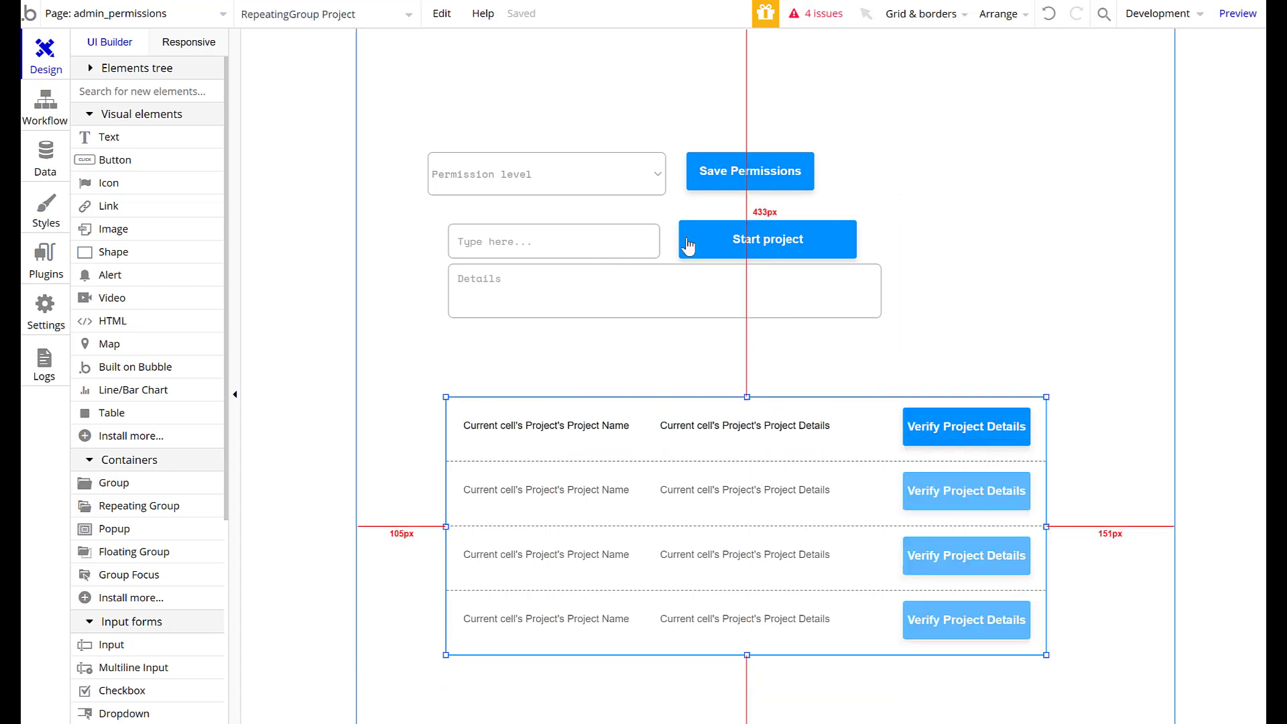
Add a condition to Group B making the element visible when Current User's User Permissions is 2.
double_click(505, 383)
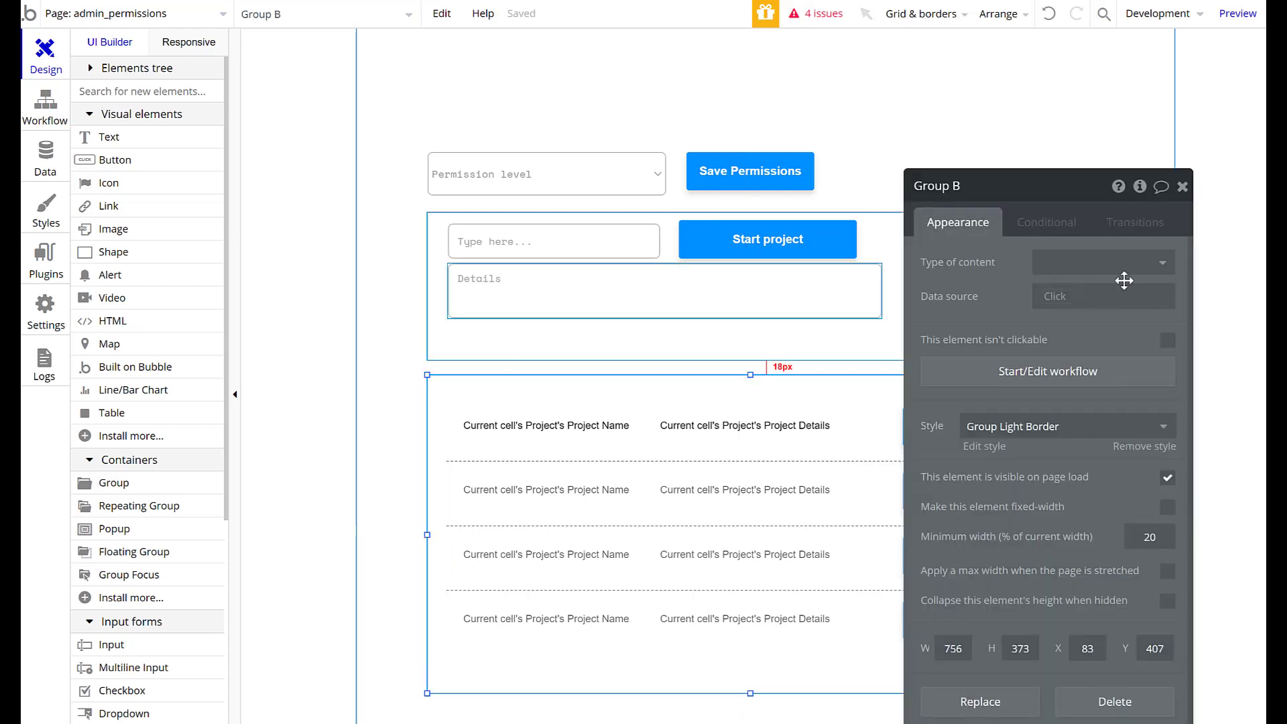
click(1069, 228)
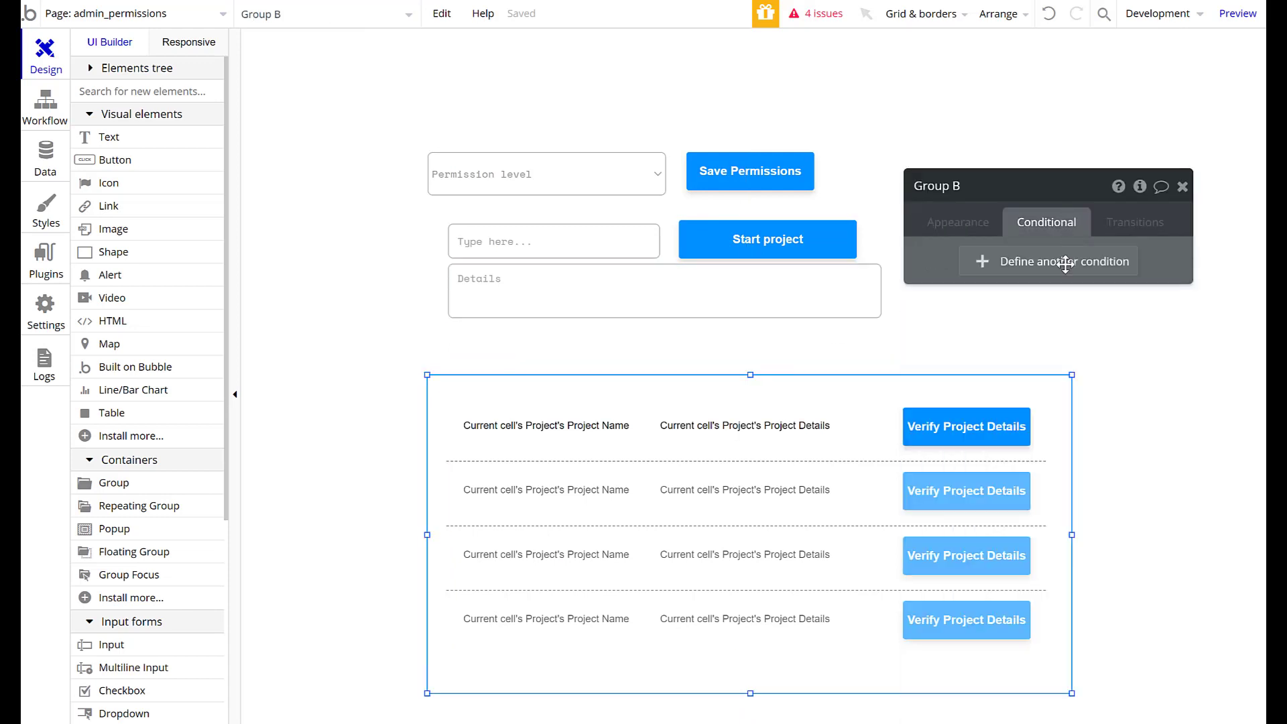
click(991, 265)
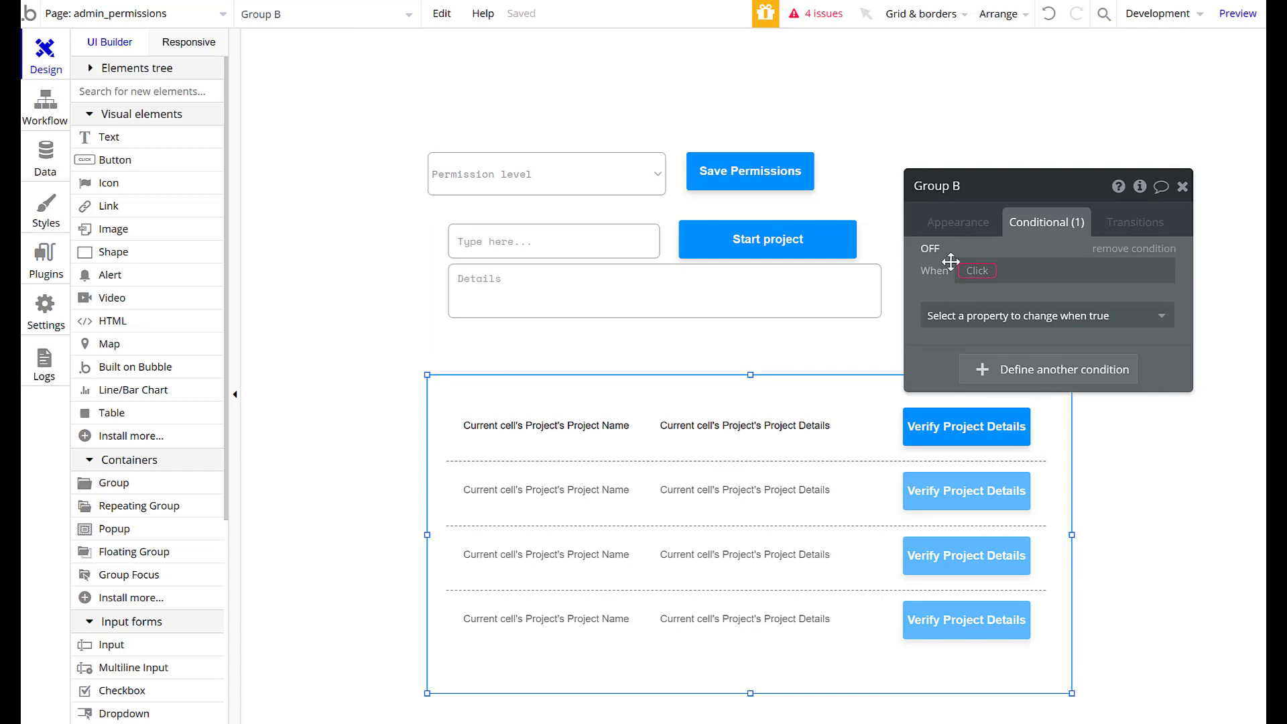
click(976, 271)
click(1008, 318)
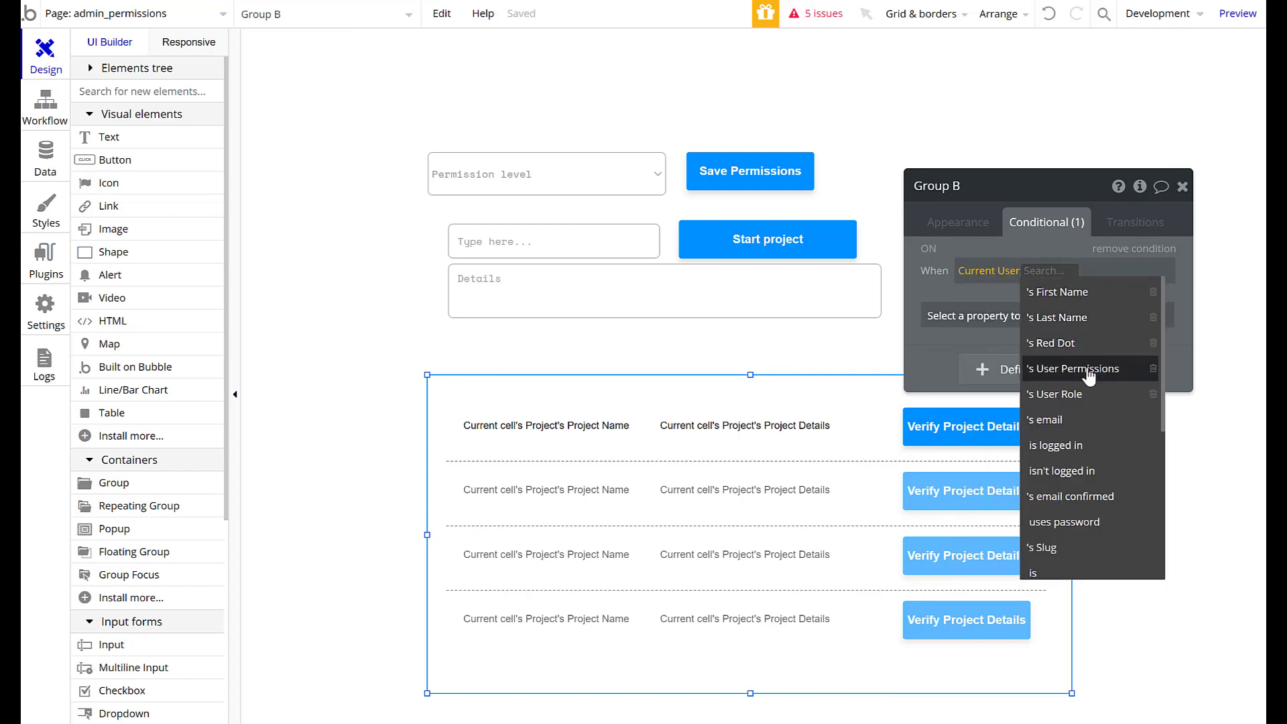
click(1083, 368)
click(1126, 292)
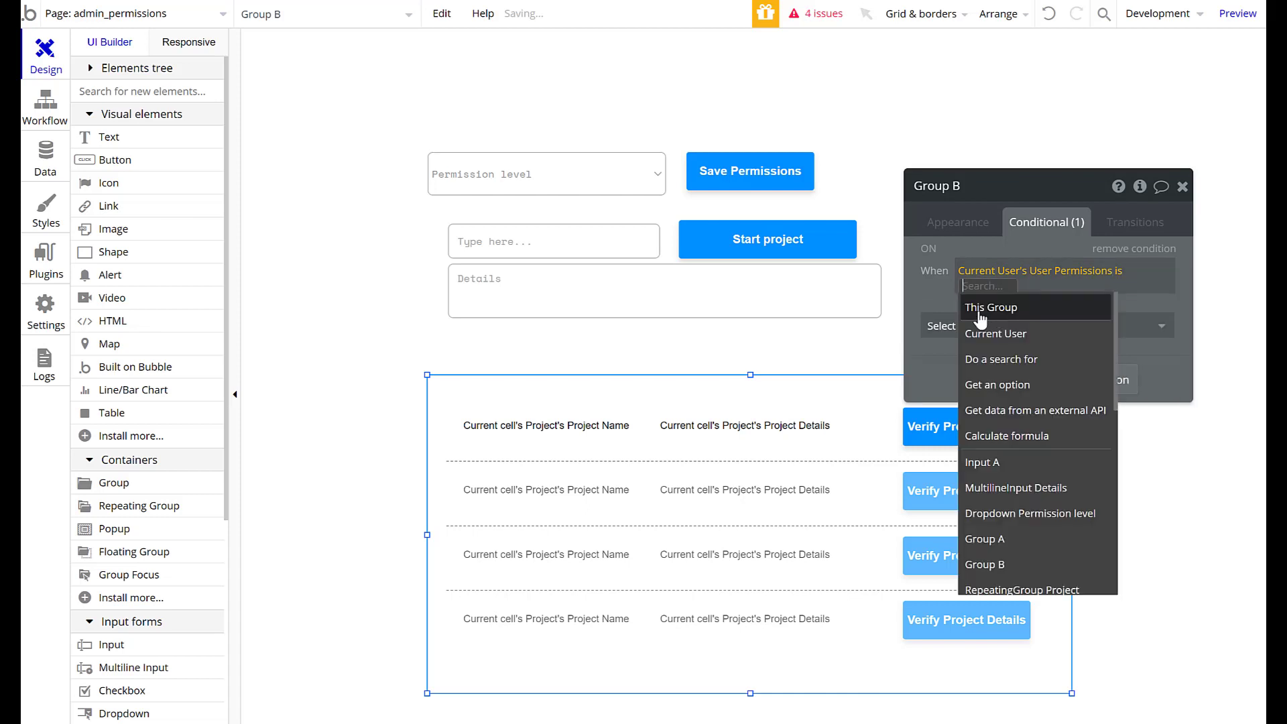
text(2)
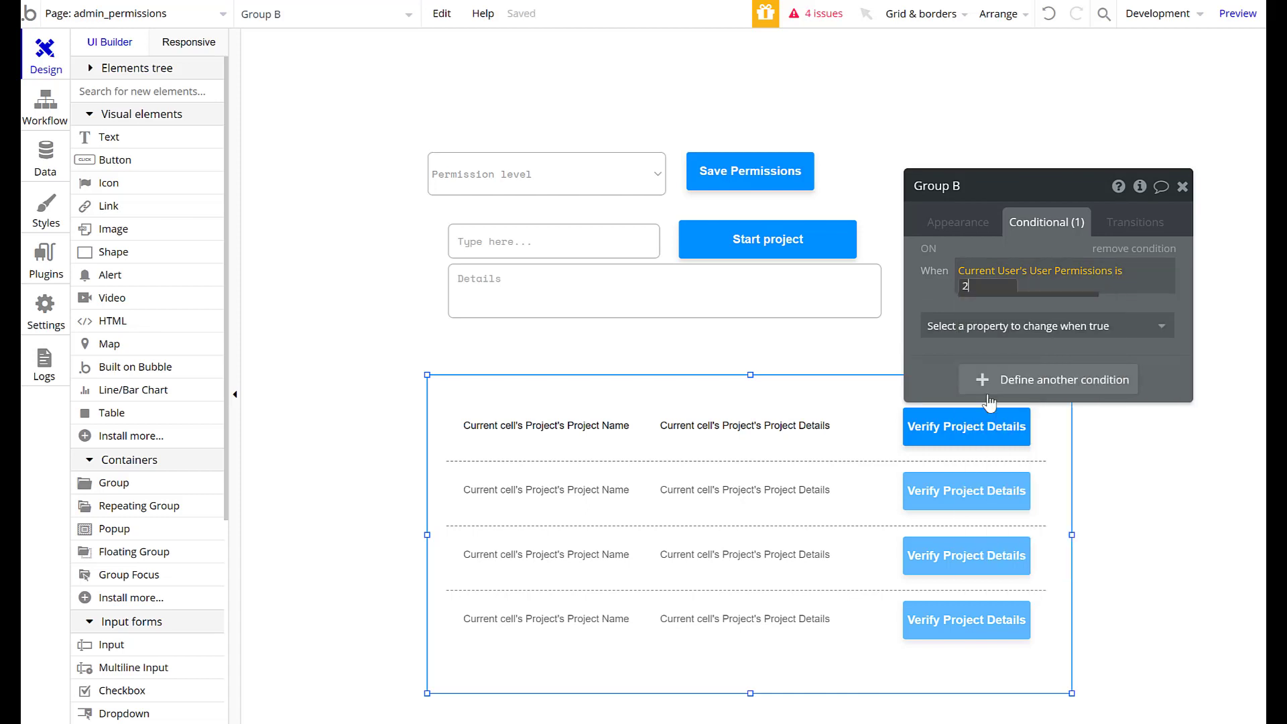
click(1006, 329)
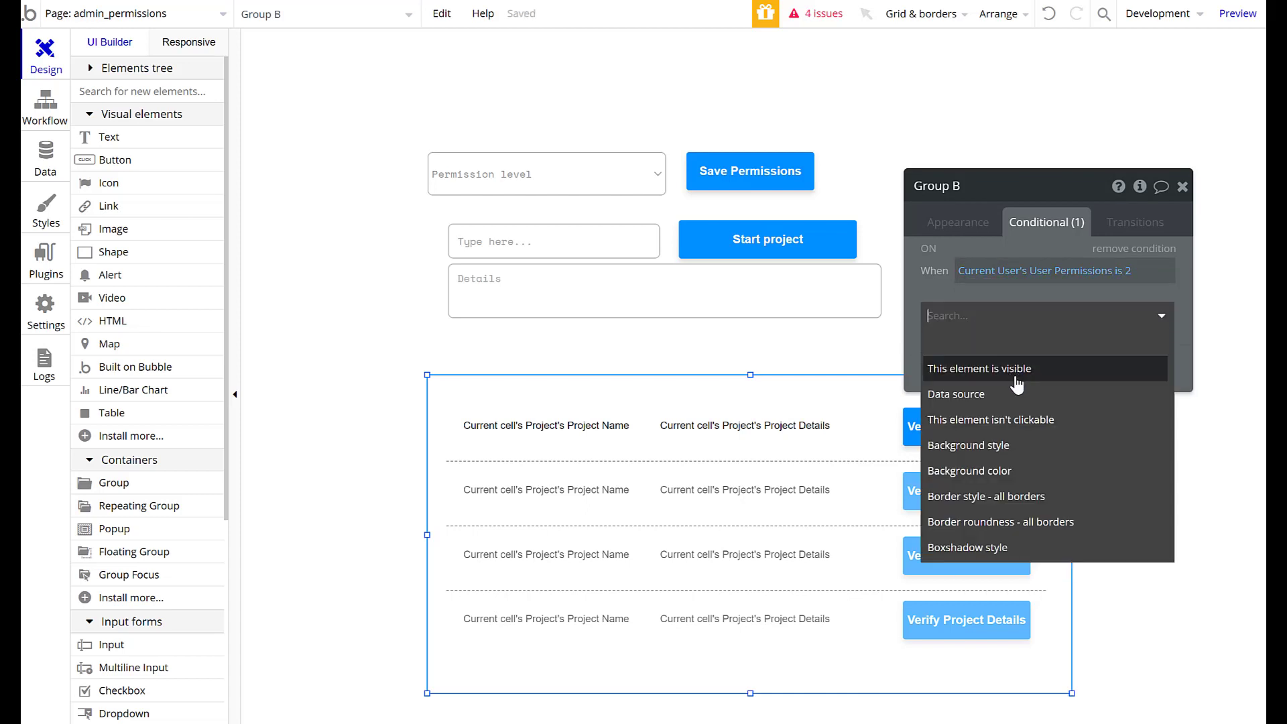
click(1024, 369)
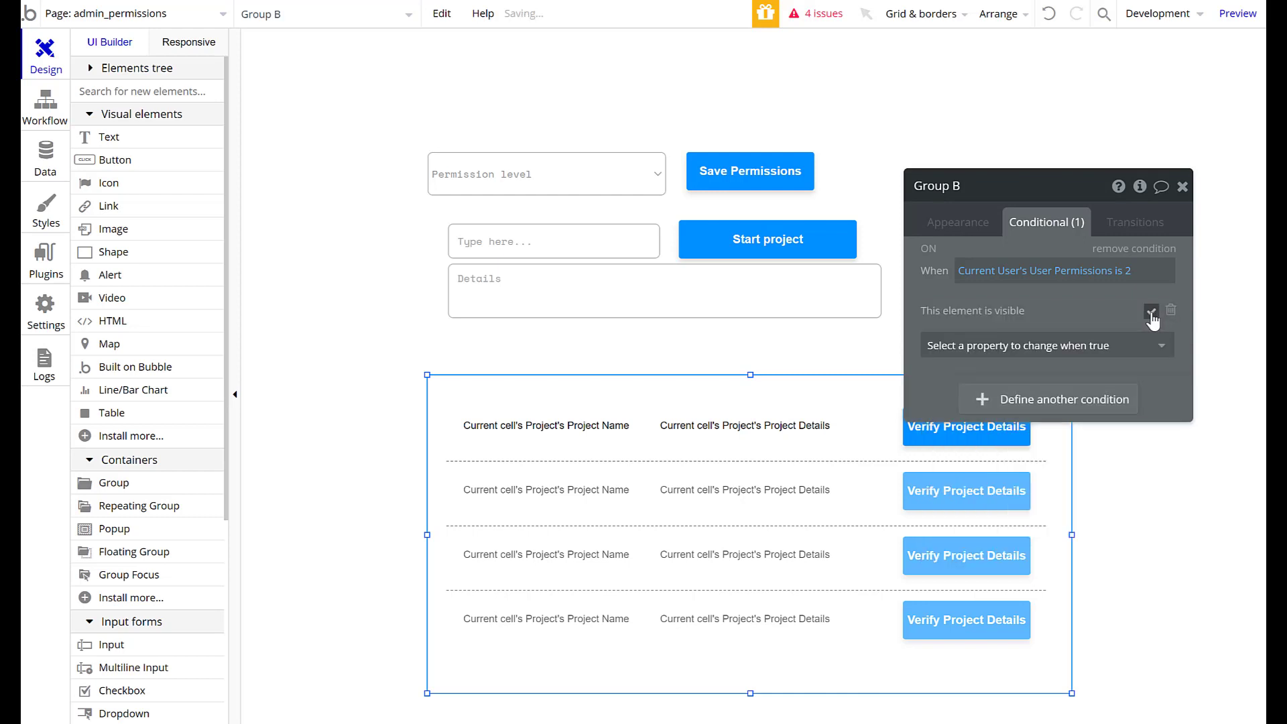
Make Group B not visible on page load.
click(957, 222)
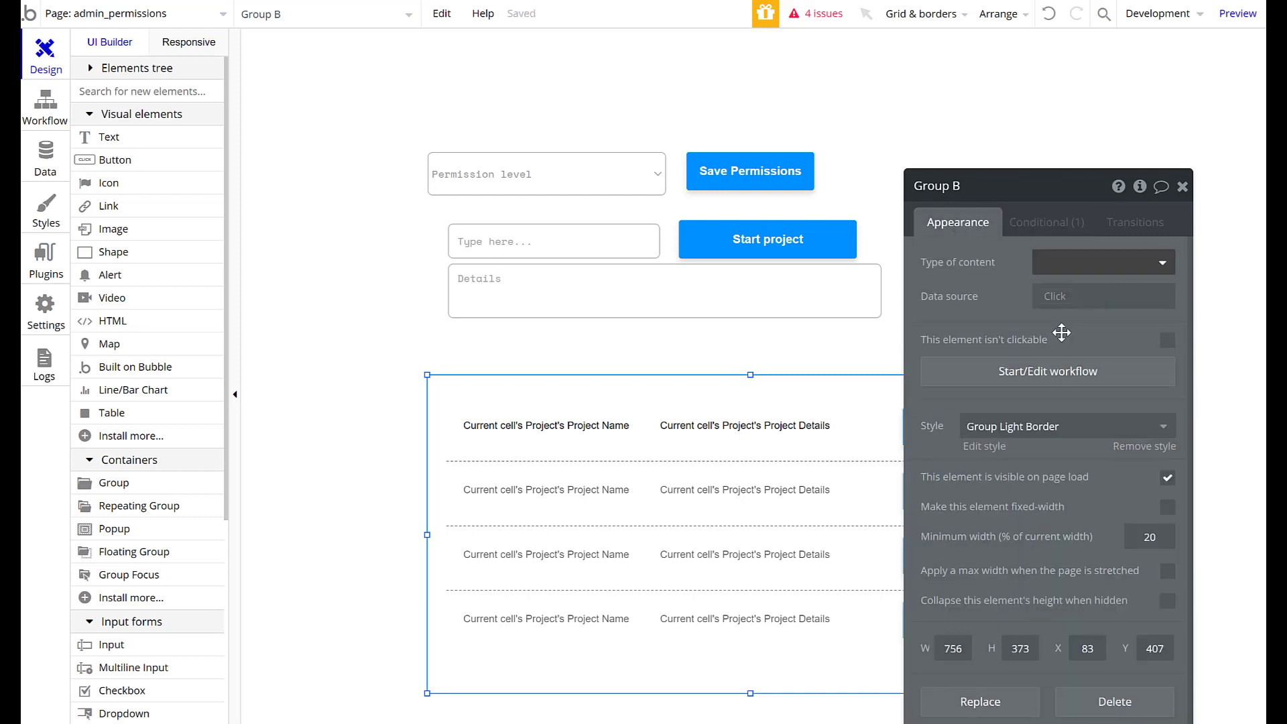
scroll(1091, 493, down, 1)
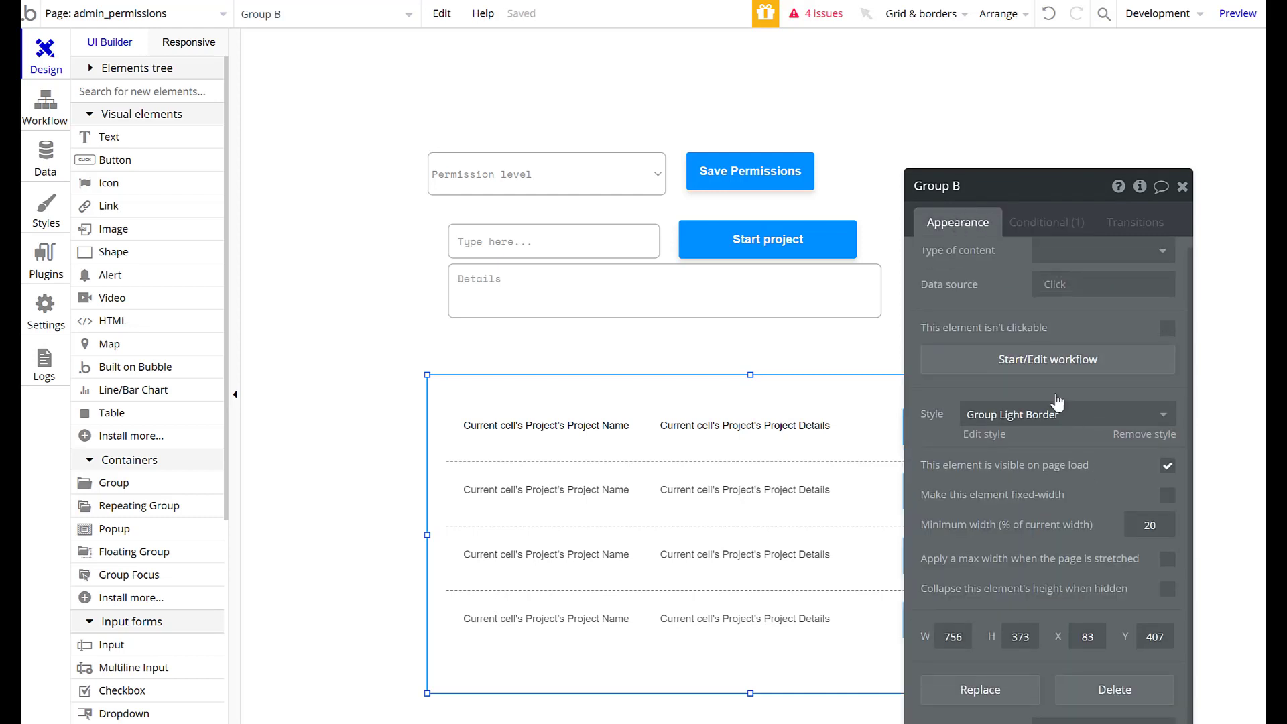
click(1168, 467)
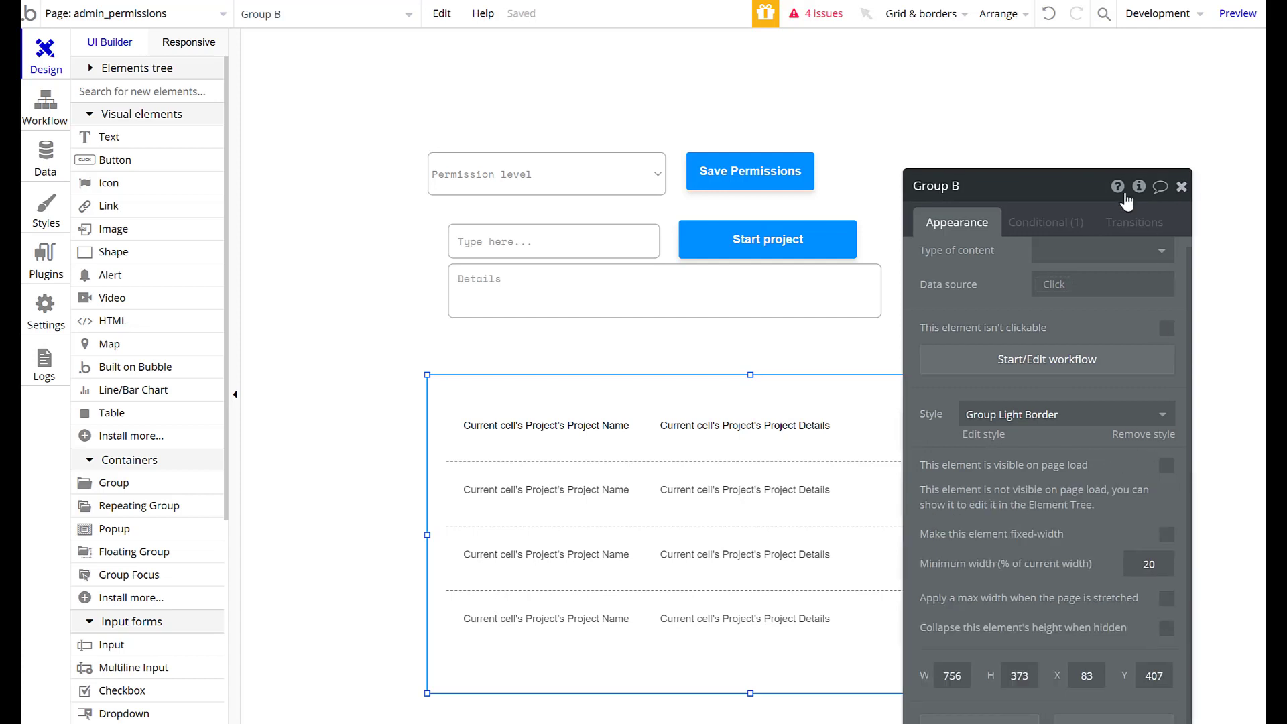
click(1183, 187)
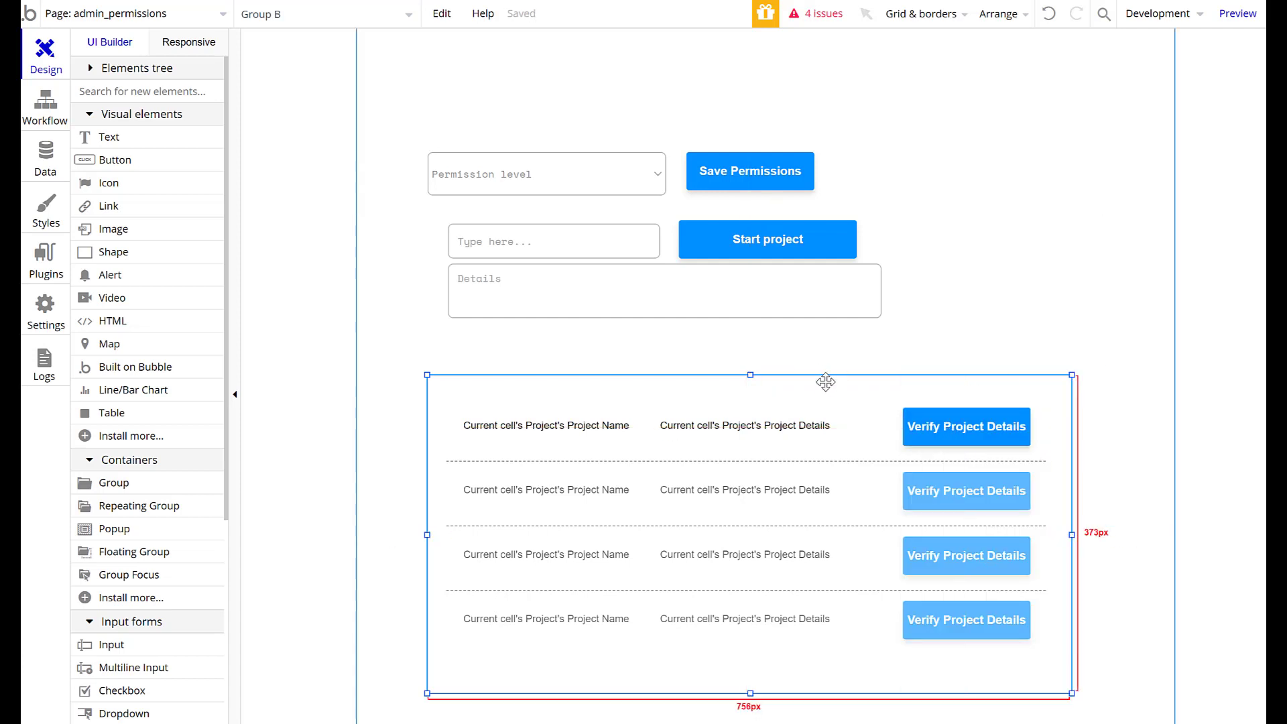
mouse_move(828, 375)
mouse_down()
mouse_move(847, 353)
mouse_move(837, 370)
mouse_move(852, 372)
mouse_up()
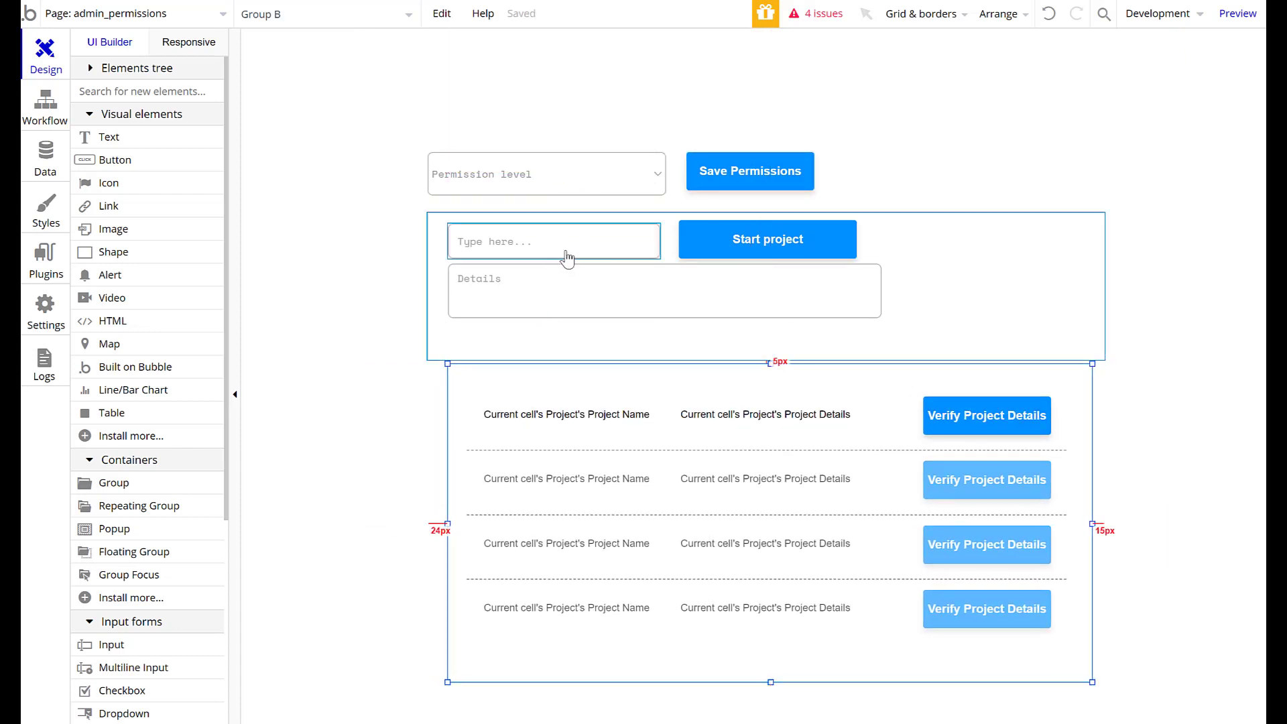
drag(498, 375, 478, 387)
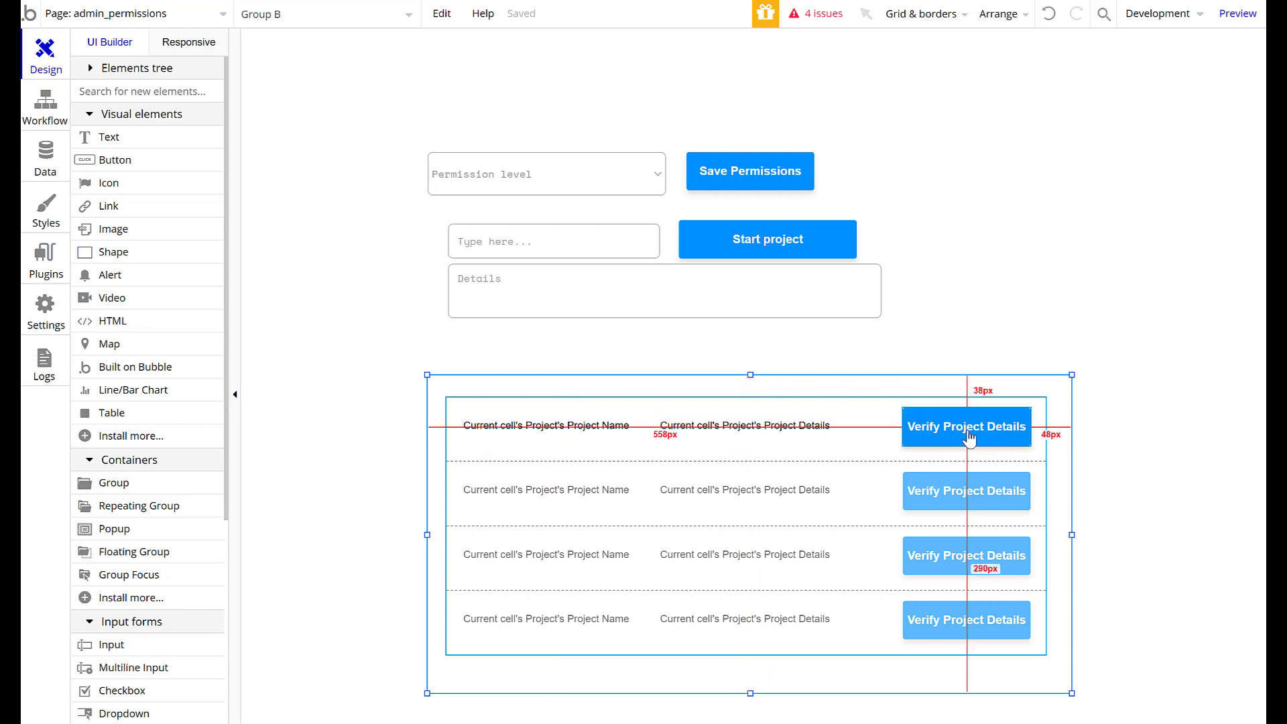
scroll(1015, 511, down, 3)
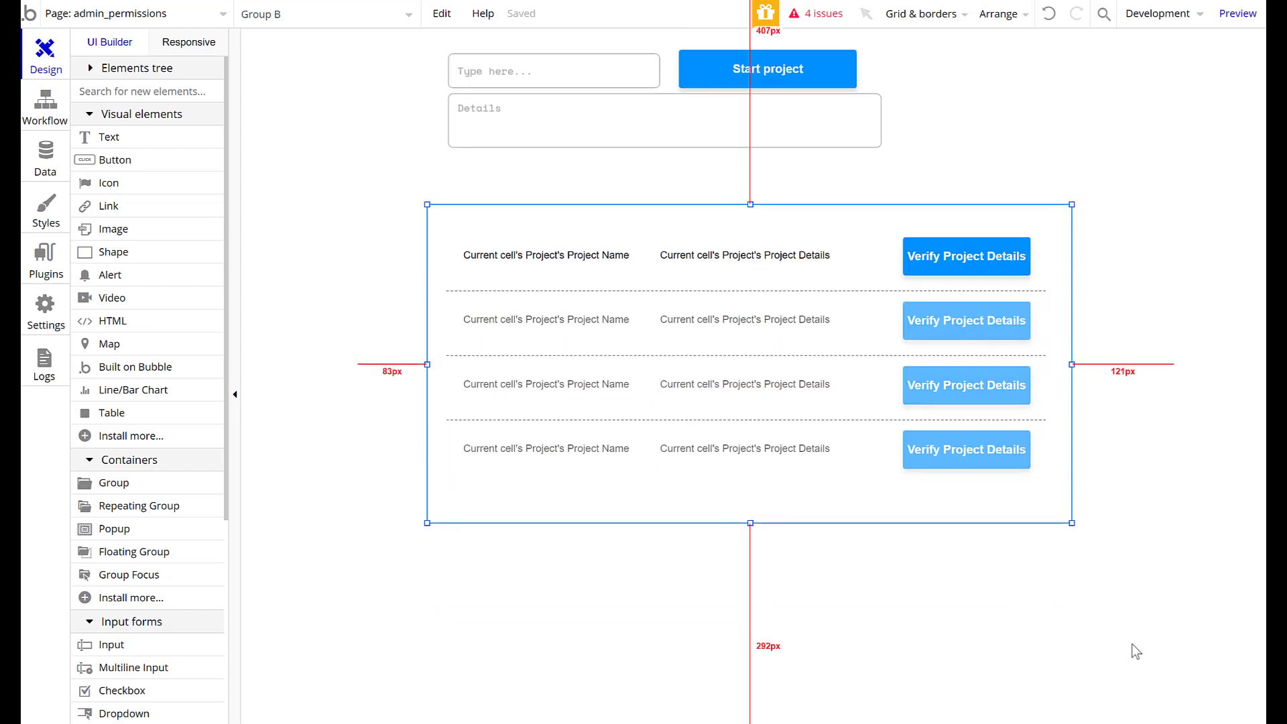
scroll(595, 509, up, 1)
scroll(587, 519, up, 2)
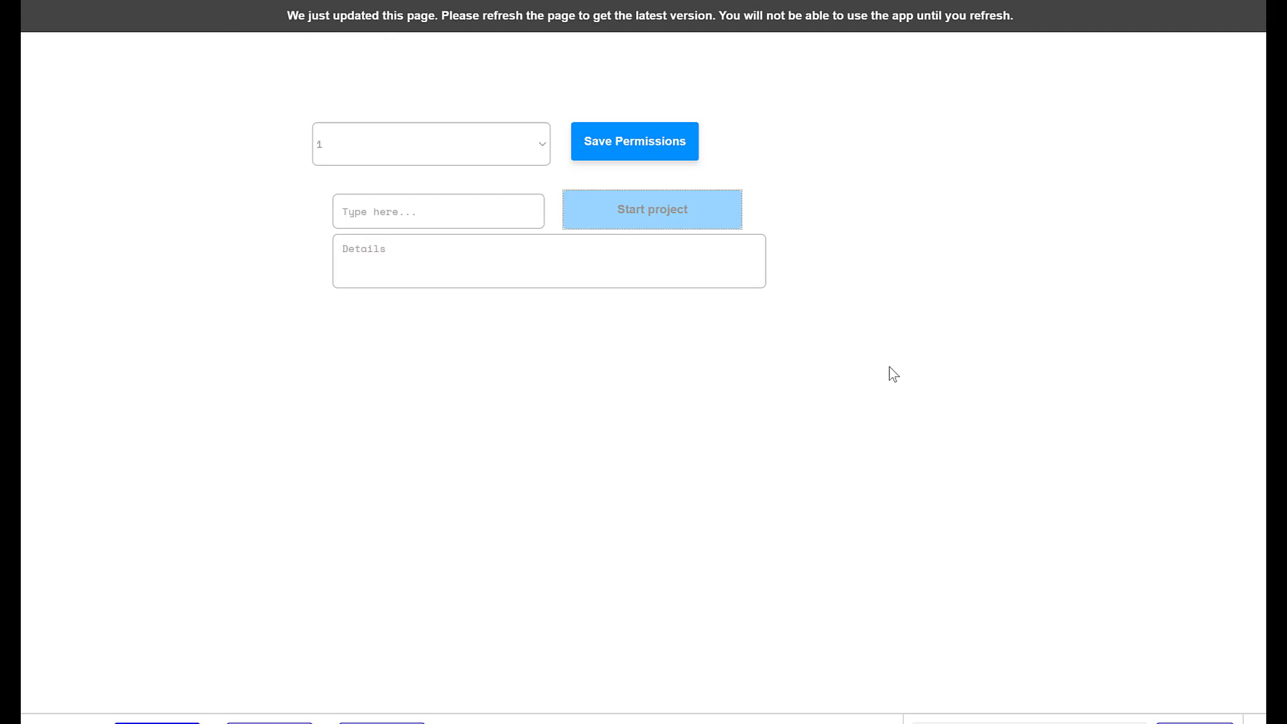
Switch to the page preview, reload it, and save the permission level as 1.
key(F5)
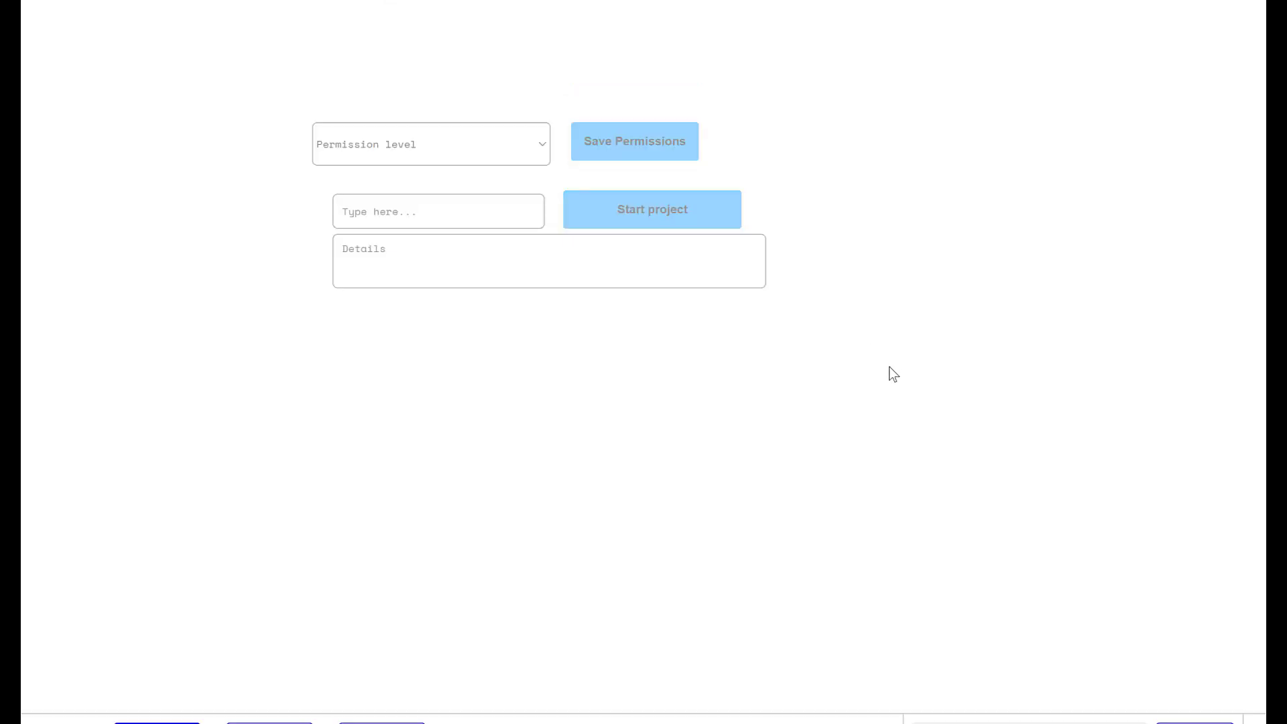
click(395, 130)
click(385, 182)
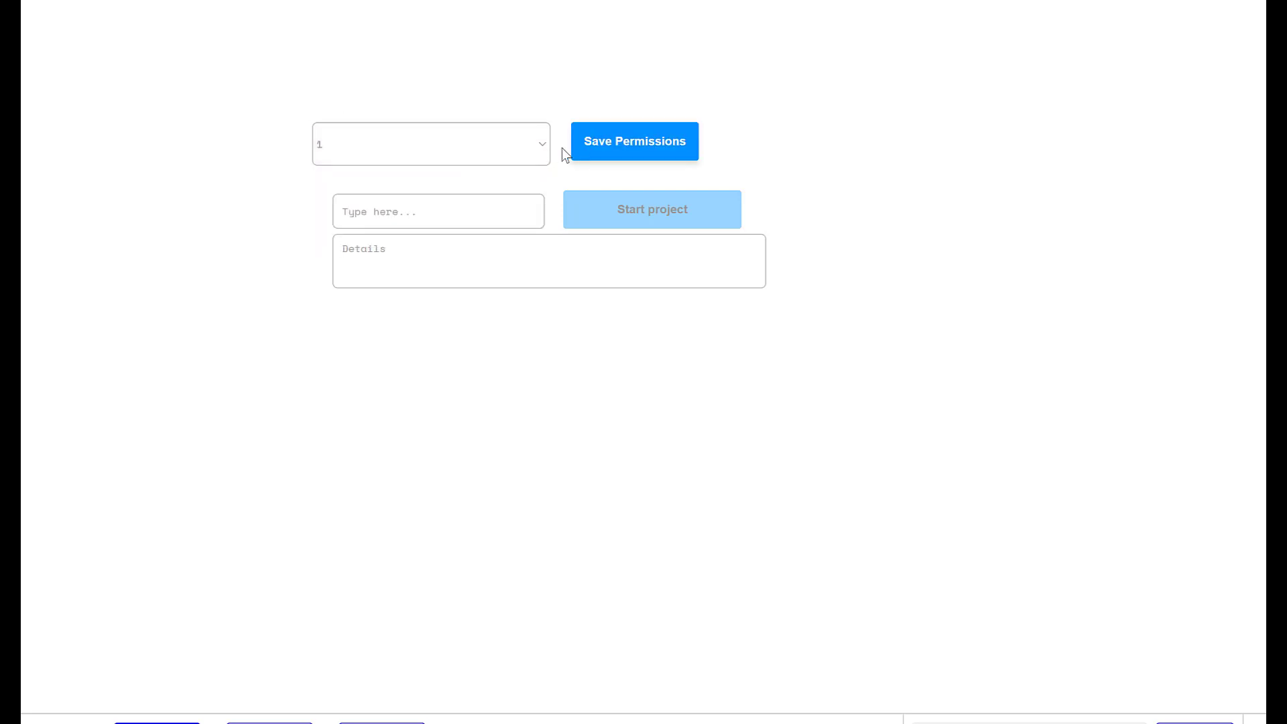
click(635, 151)
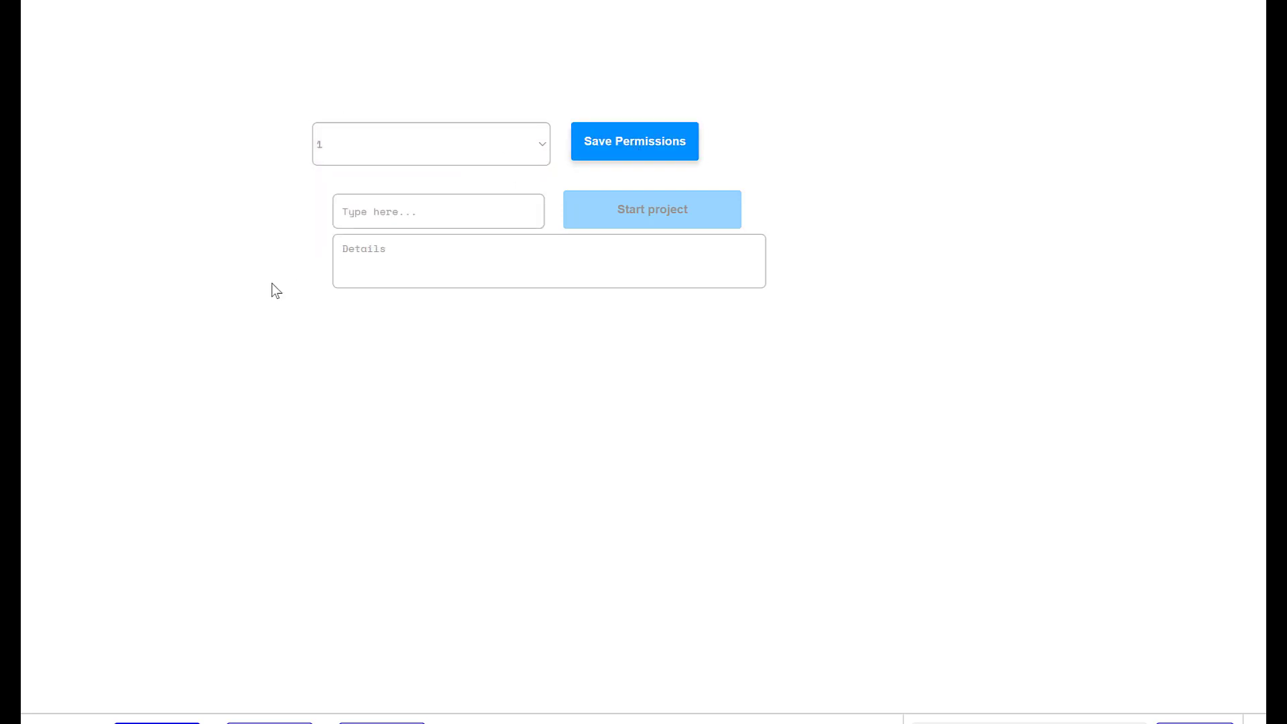
Start a project named Testing1 with the details "notes 1".
click(402, 210)
text(Testing1)
key(Tab)
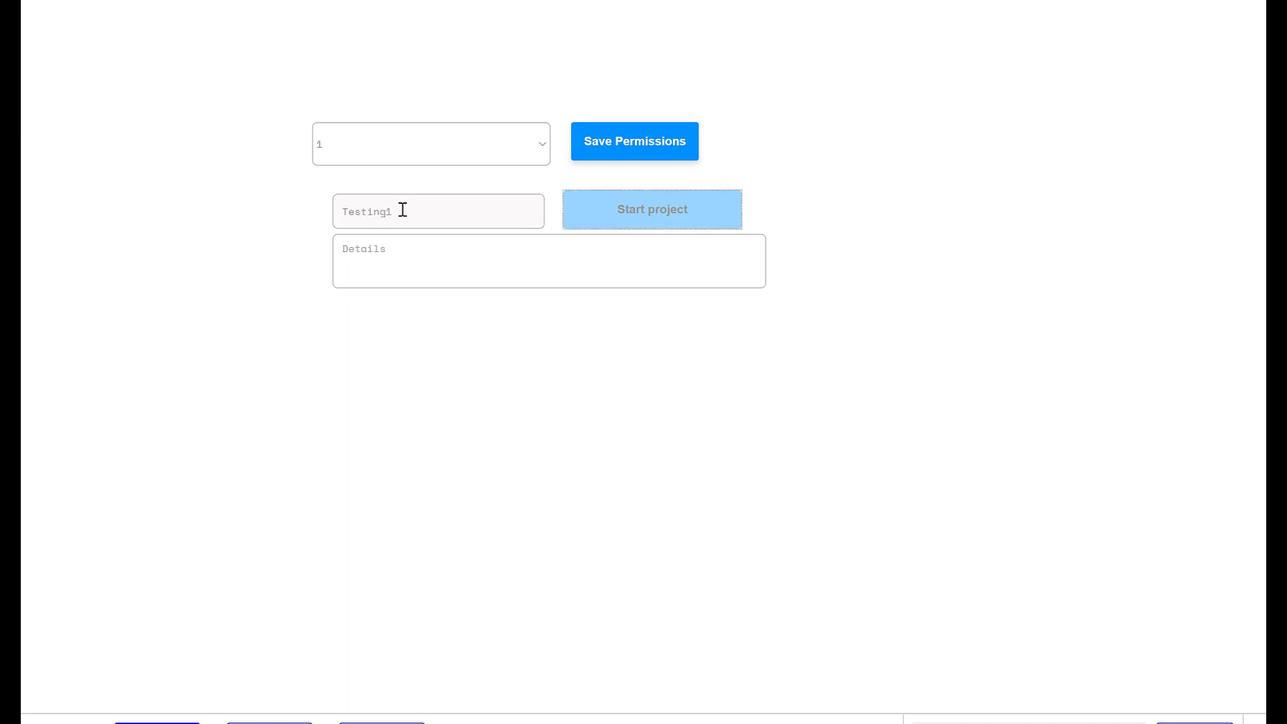
key(Tab)
text(note)
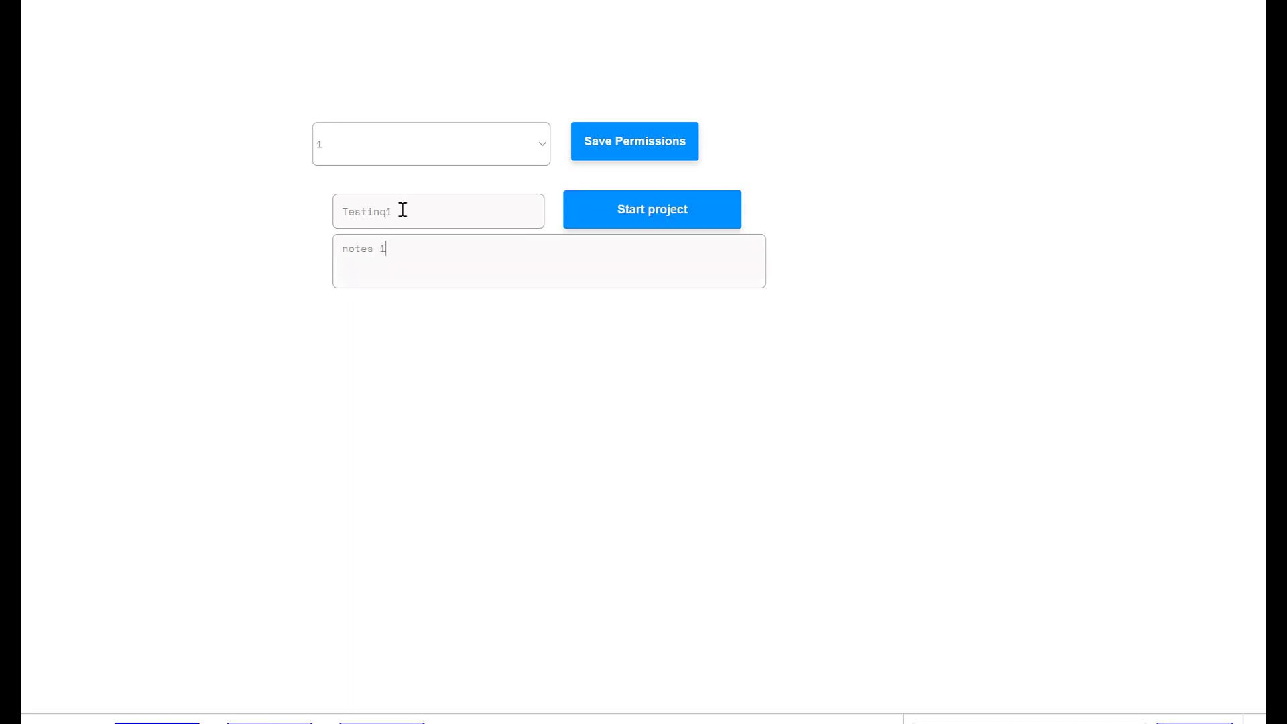
click(610, 226)
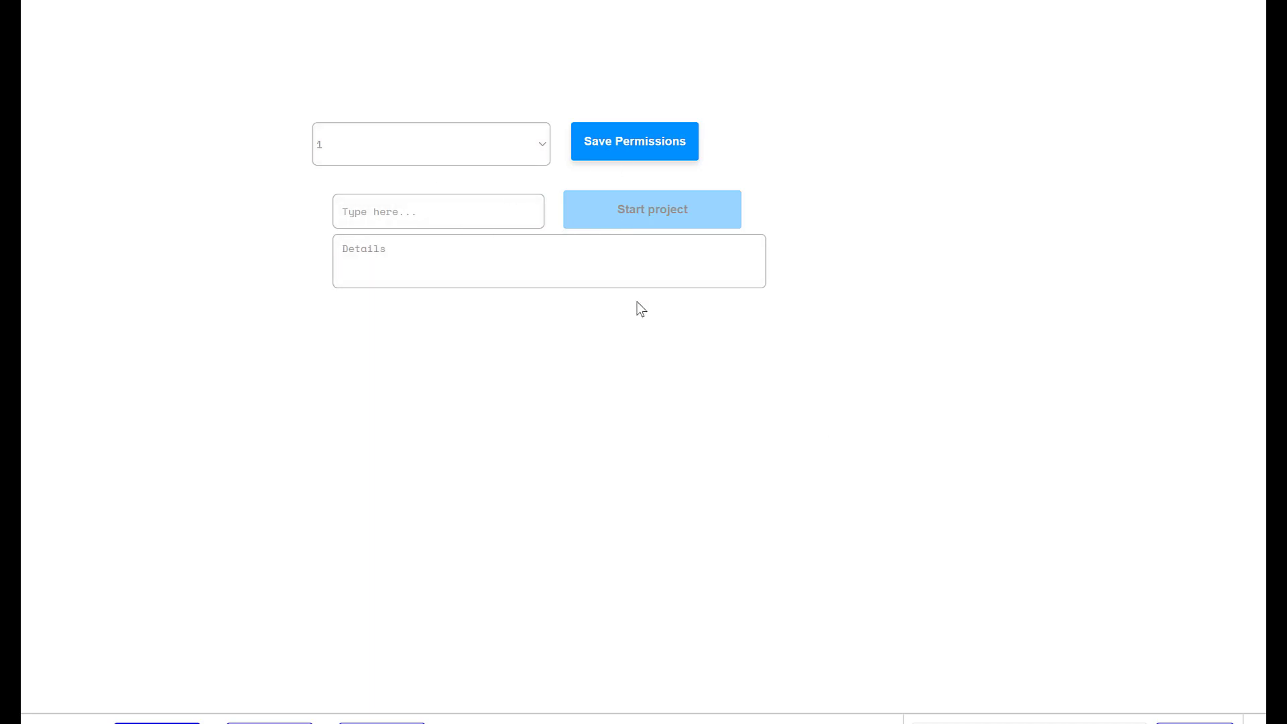
Choose a different permission level on the preview page and save the permissions.
click(448, 142)
click(377, 206)
click(636, 161)
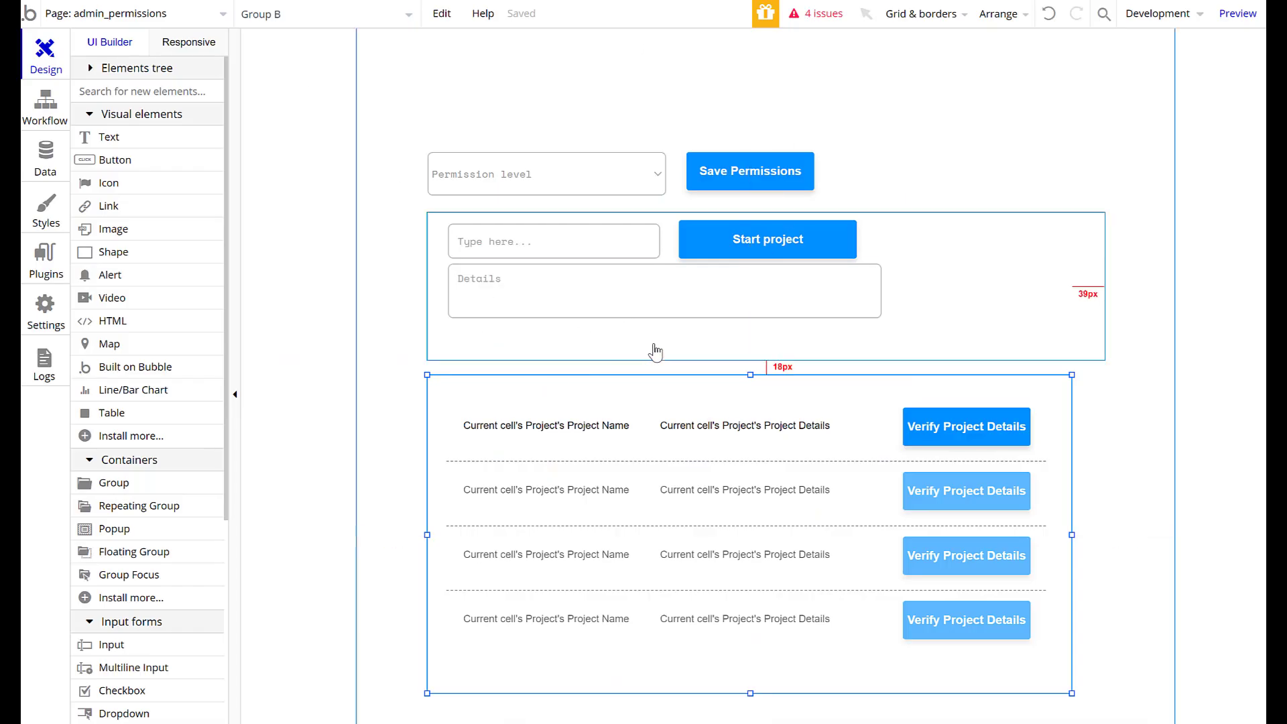
Set Group A to collapse its height when hidden.
double_click(655, 346)
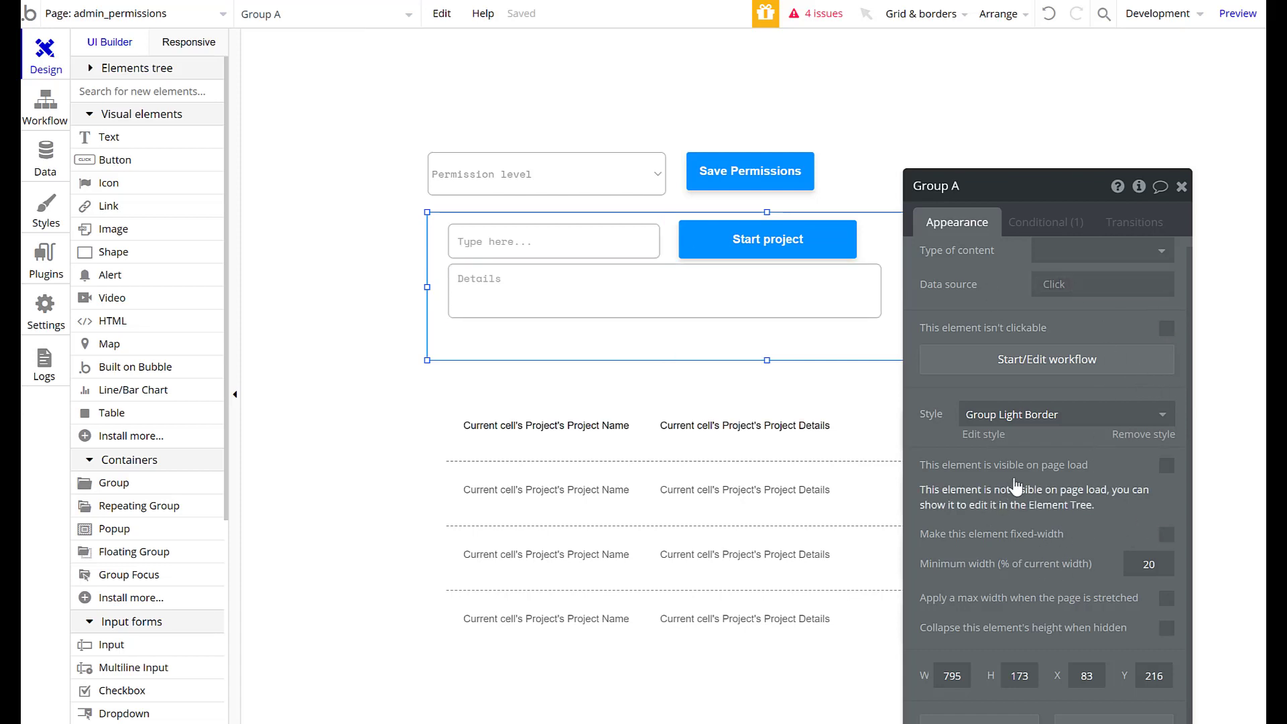
click(1166, 628)
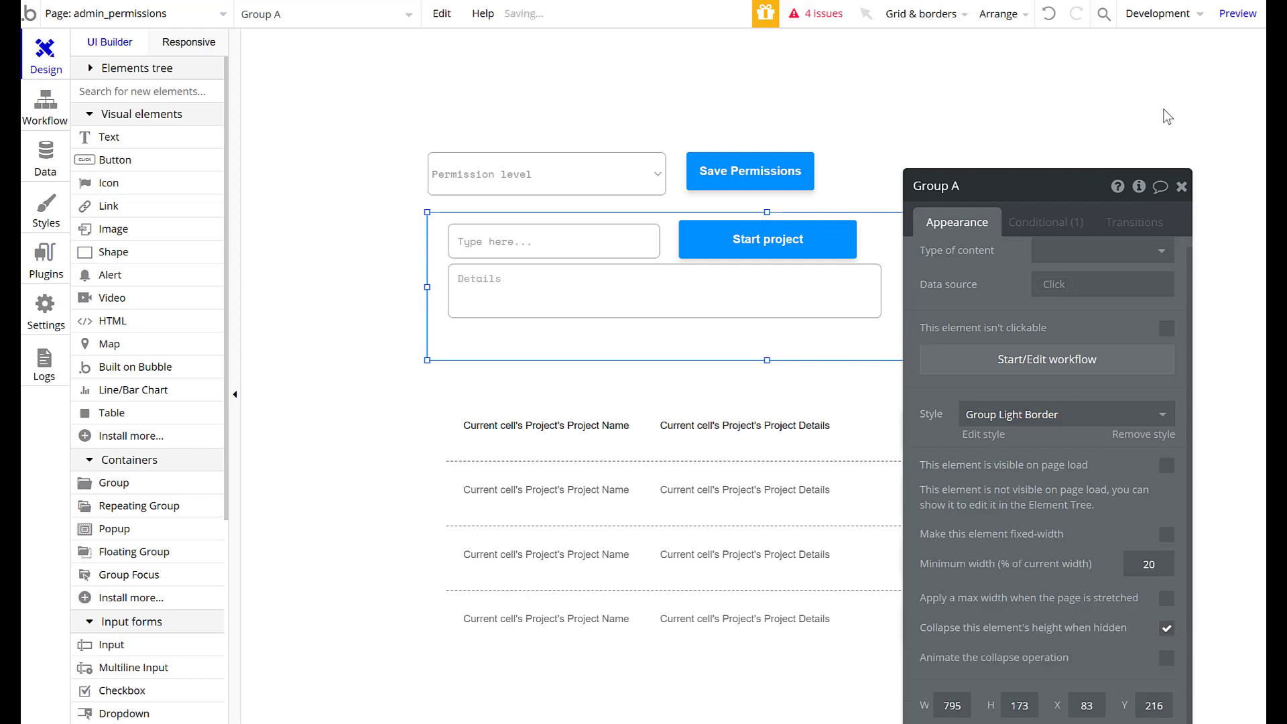
click(1181, 186)
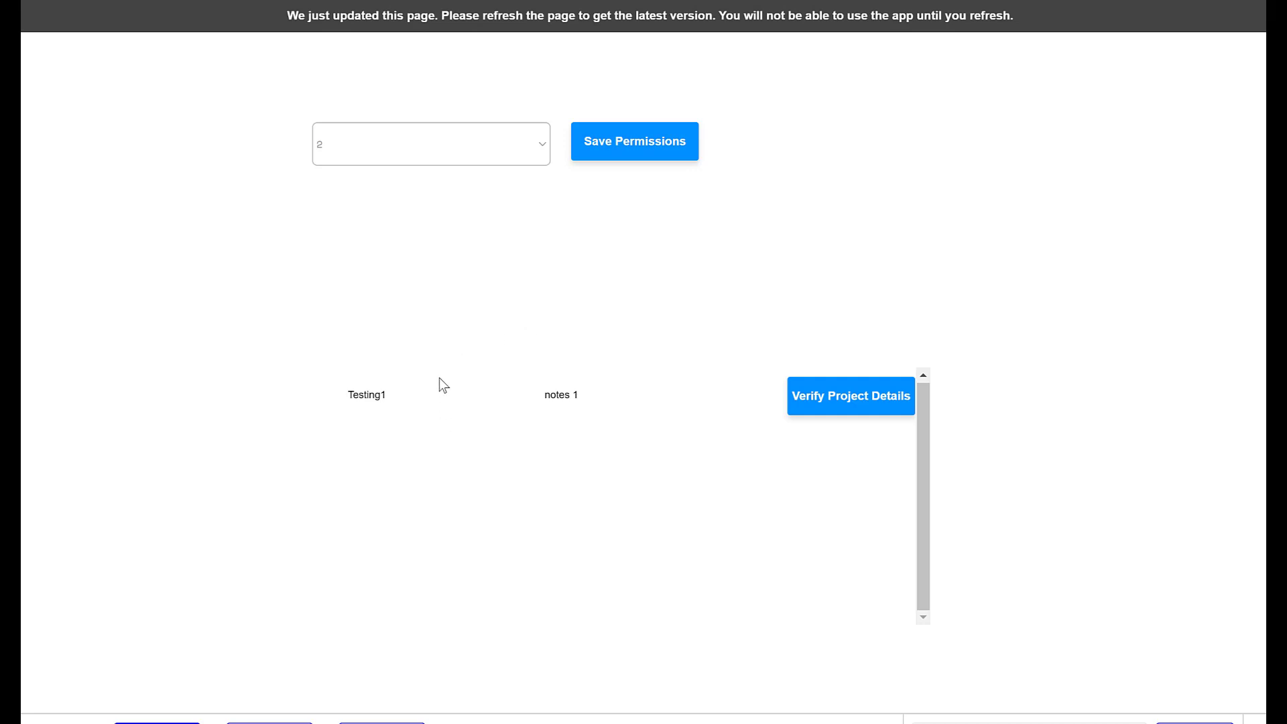
Reload the page preview and test saving the permission level as 1 and as 2.
key(F5)
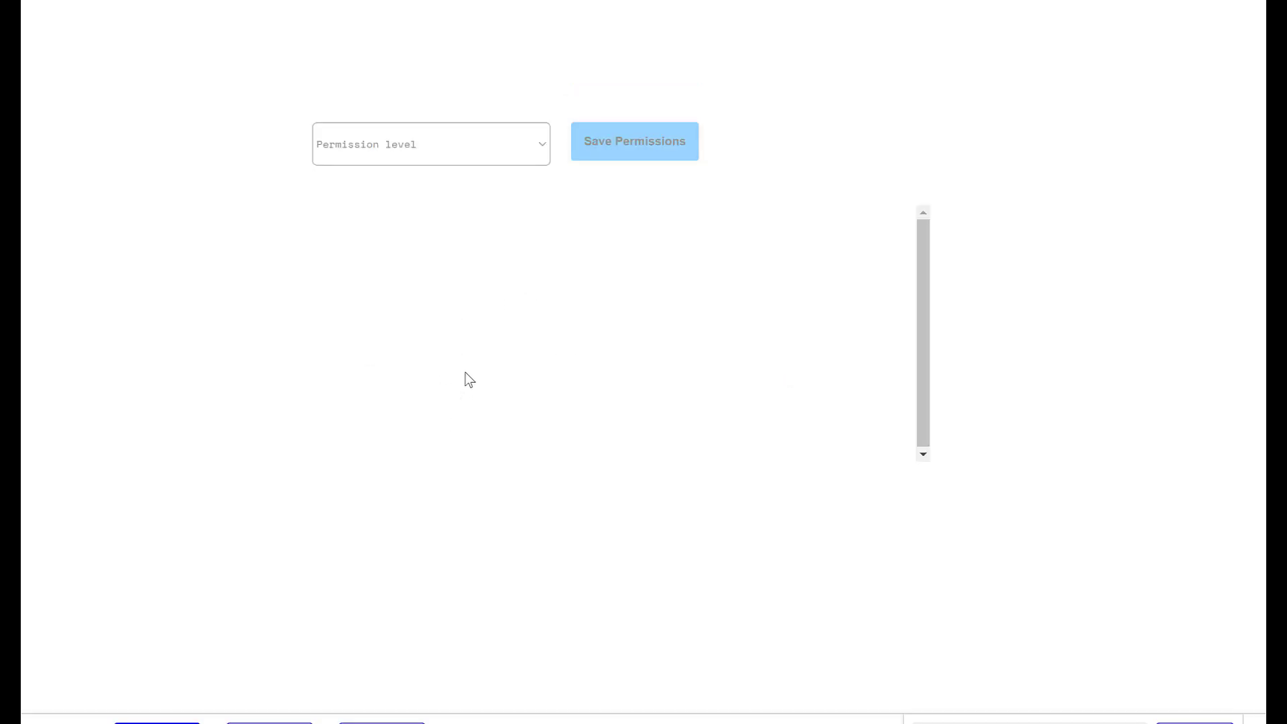
click(472, 156)
click(405, 189)
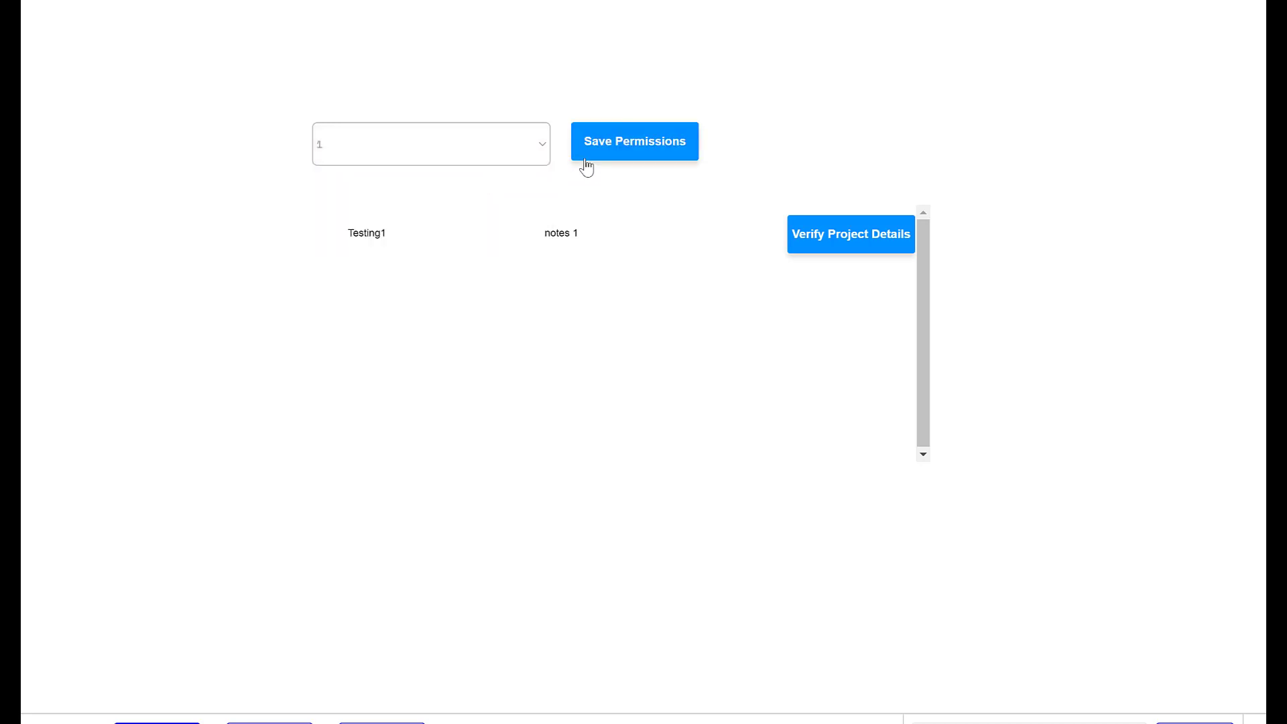
click(488, 156)
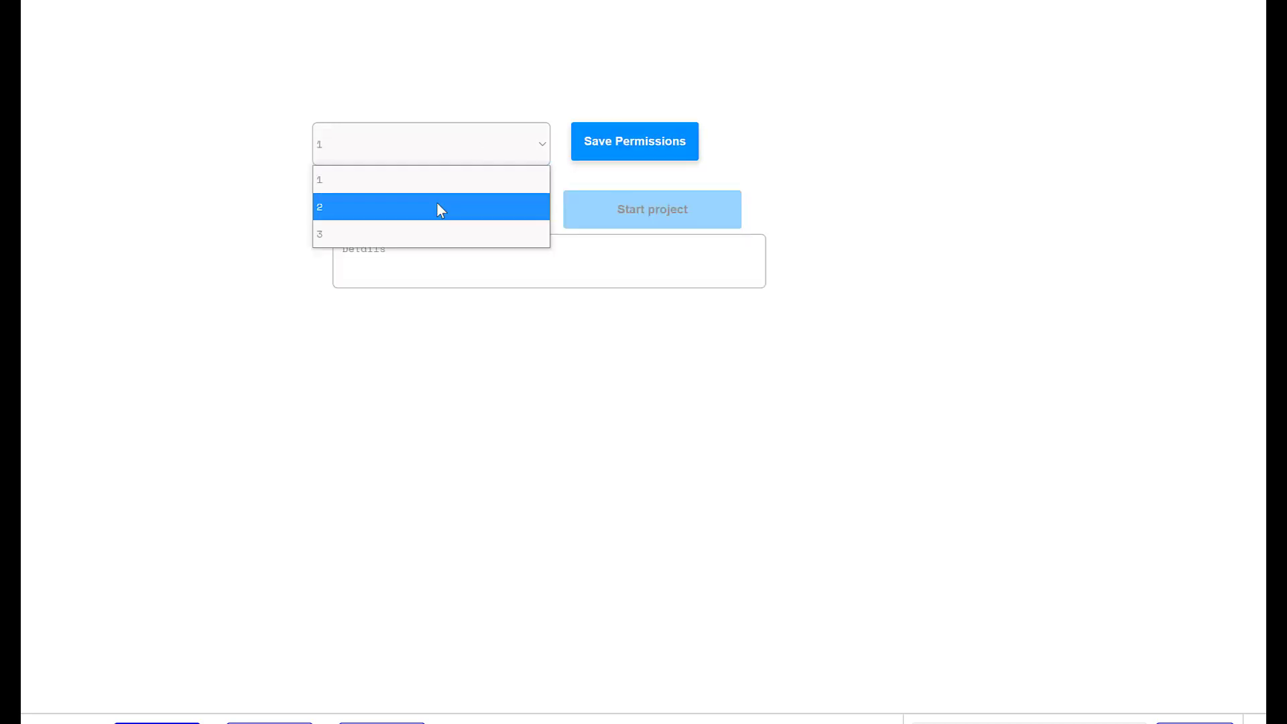
click(437, 208)
click(647, 156)
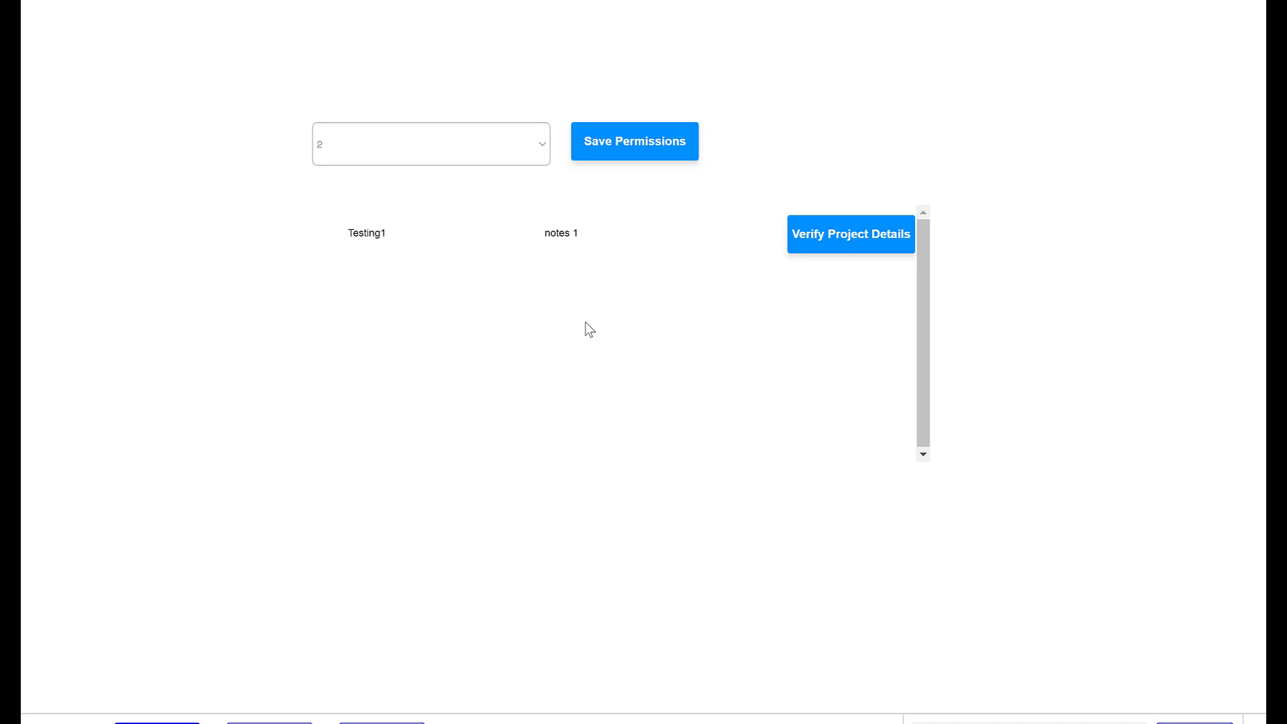
Save the permission level as 3 on the preview page.
click(370, 141)
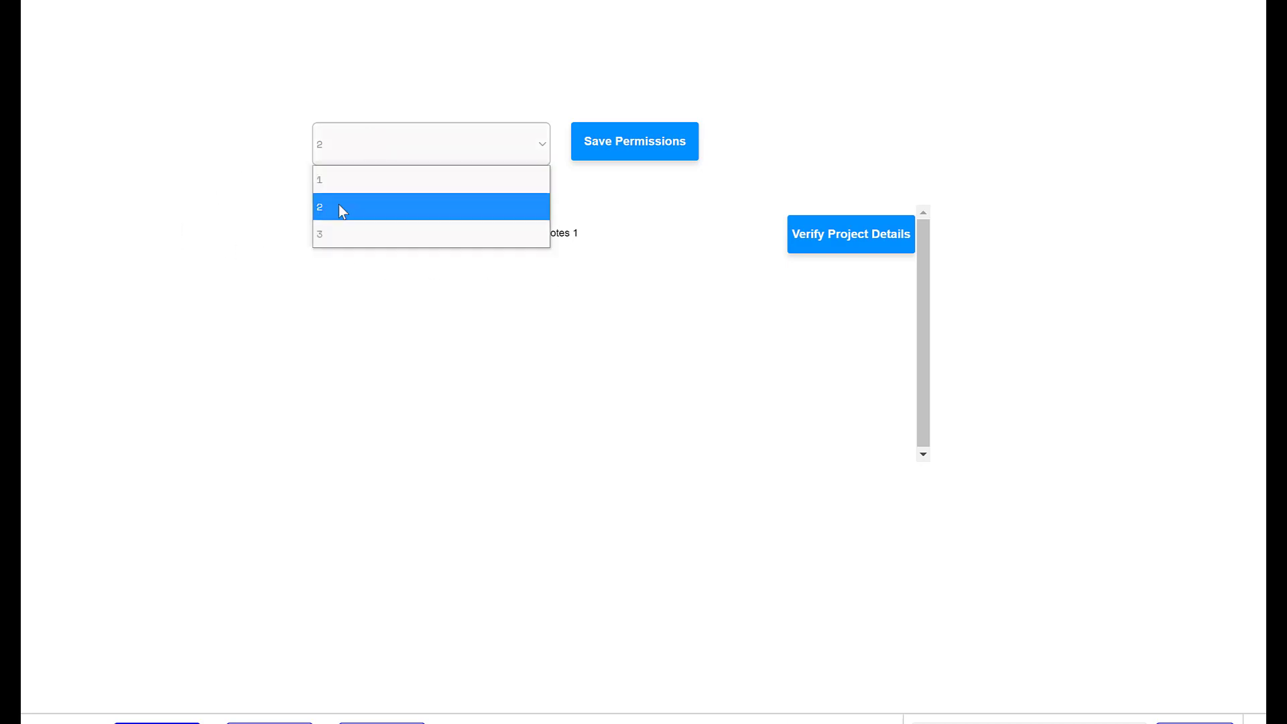
click(349, 229)
click(603, 158)
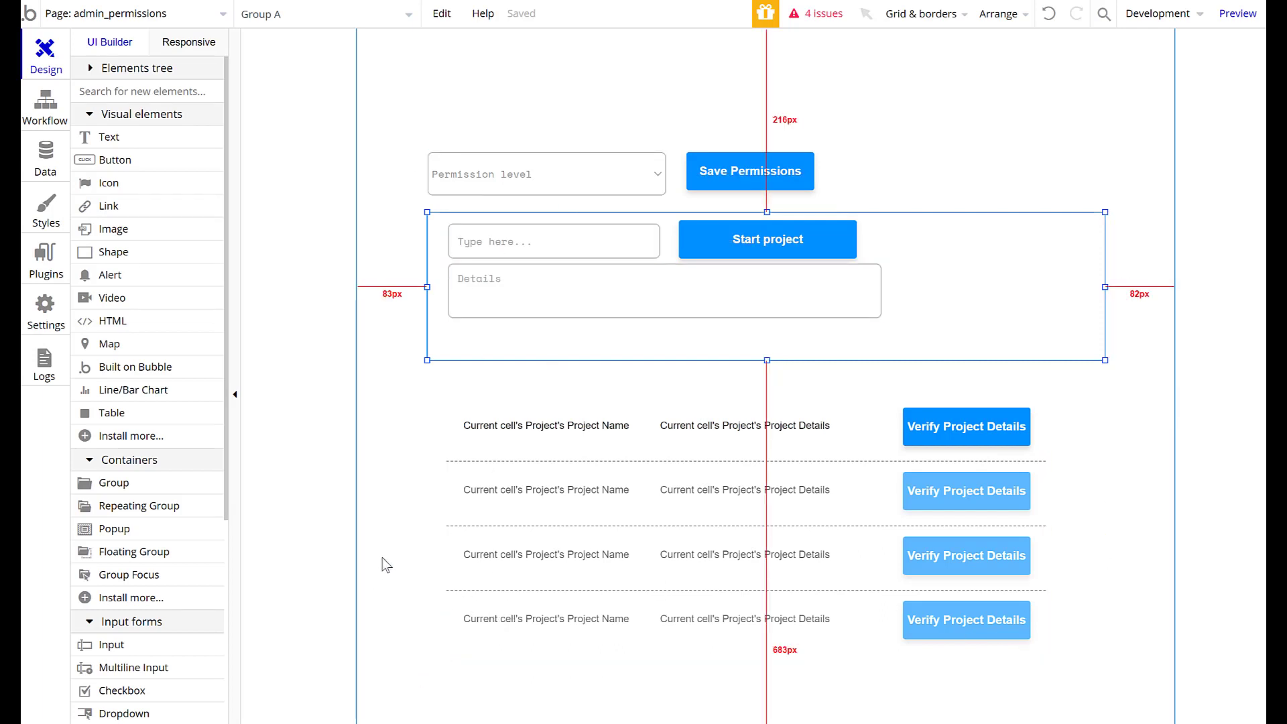
Return to the editor, duplicate Group B with its project list, and place the copy below the original.
scroll(386, 559, down, 3)
click(447, 241)
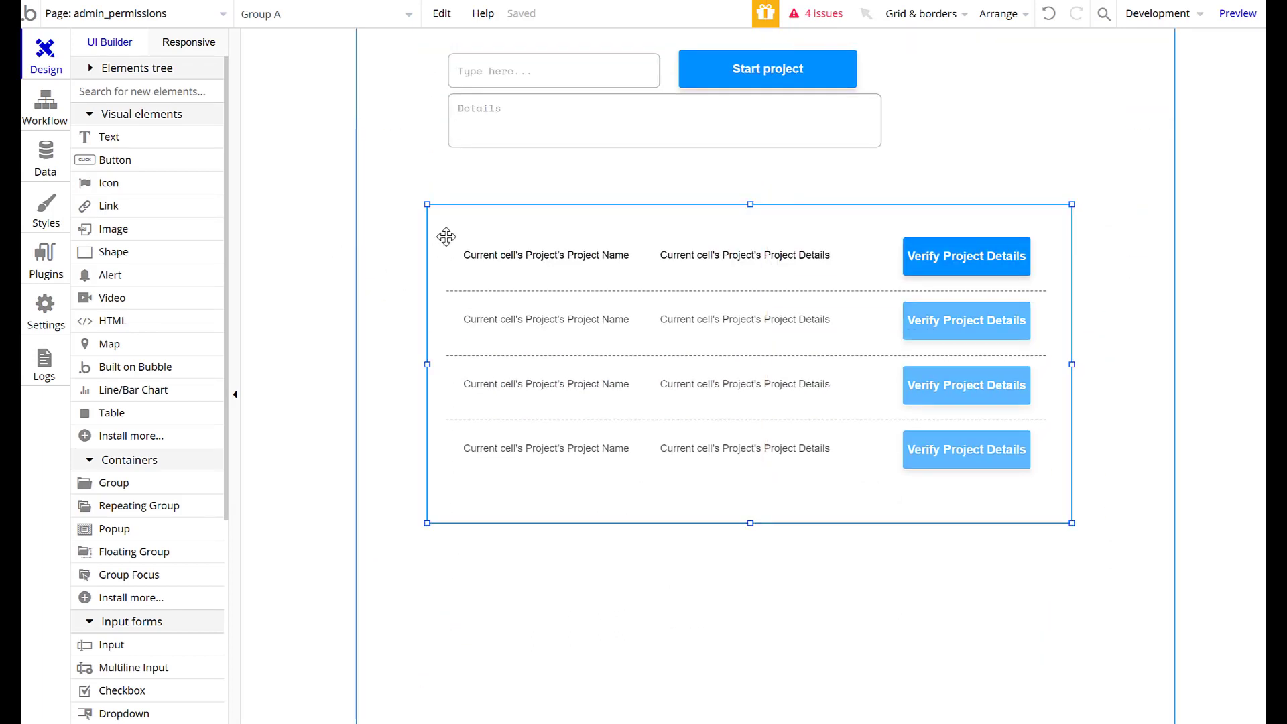
key(ctrl+c)
key(ctrl+v)
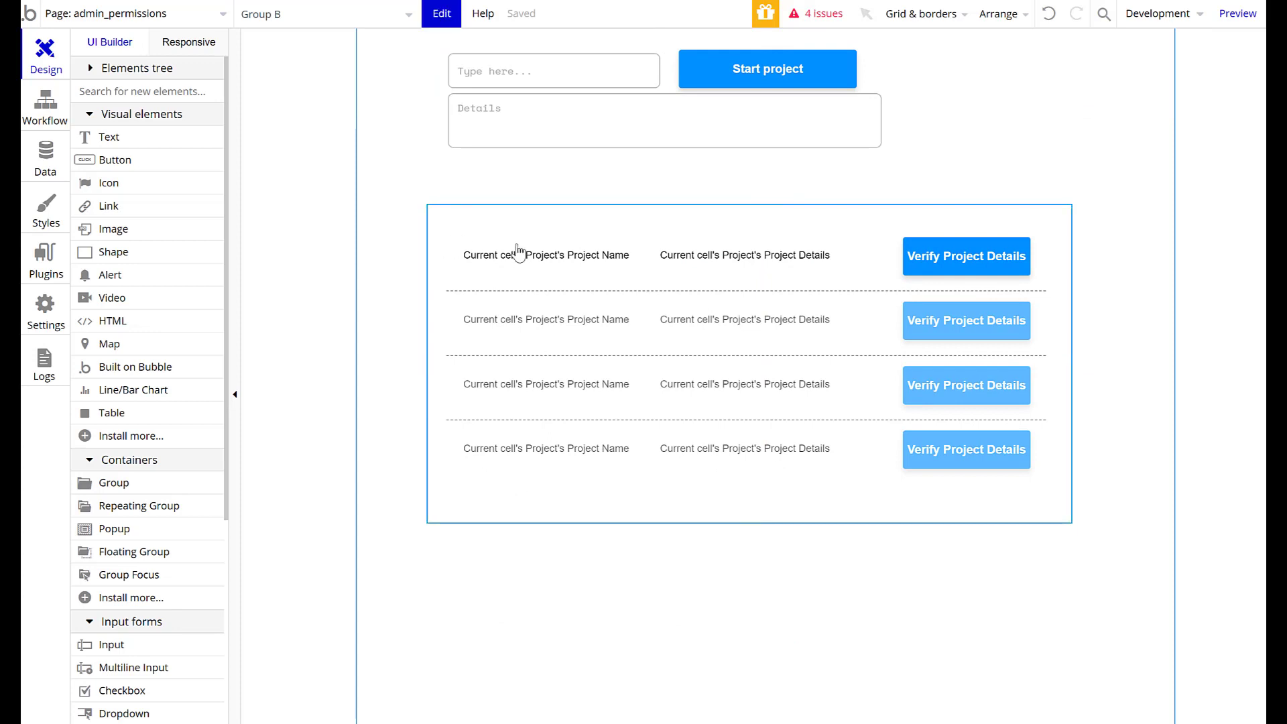
drag(850, 230, 848, 600)
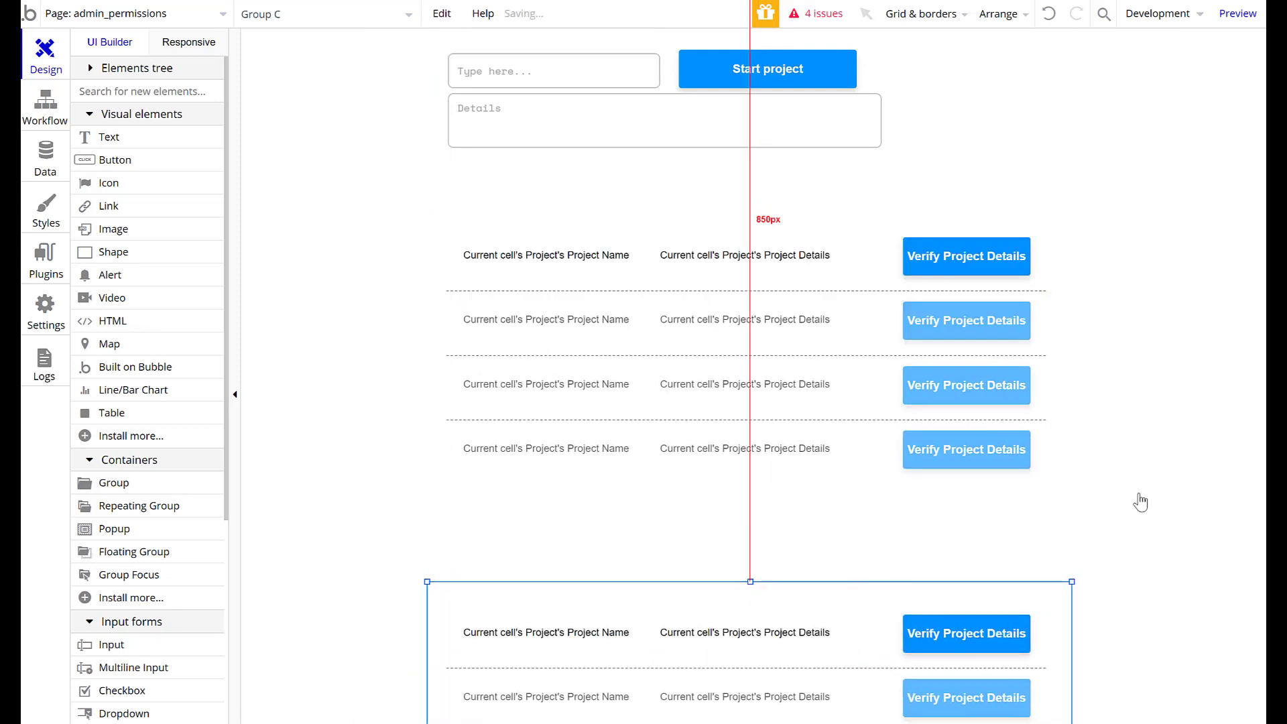
Change Group C's visibility condition so it applies when Current User's User Permissions is "3".
scroll(1133, 500, down, 1)
double_click(1017, 502)
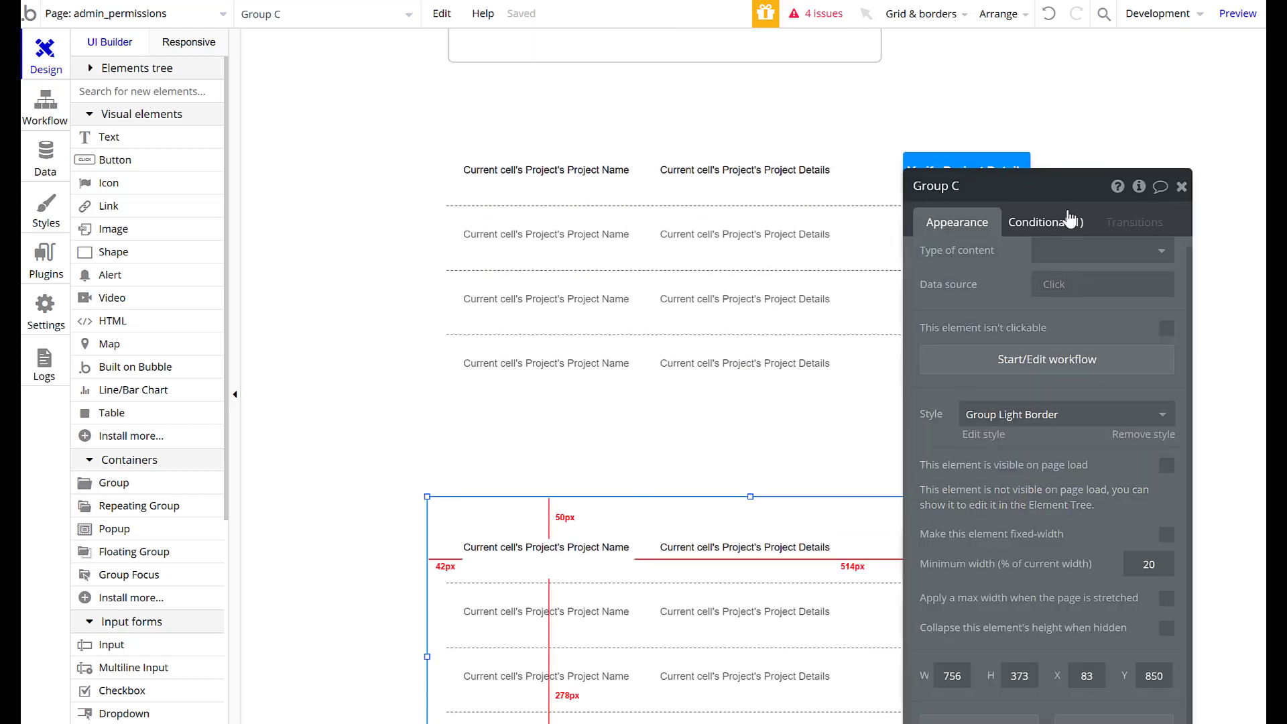
click(1067, 220)
click(1127, 280)
text(2)
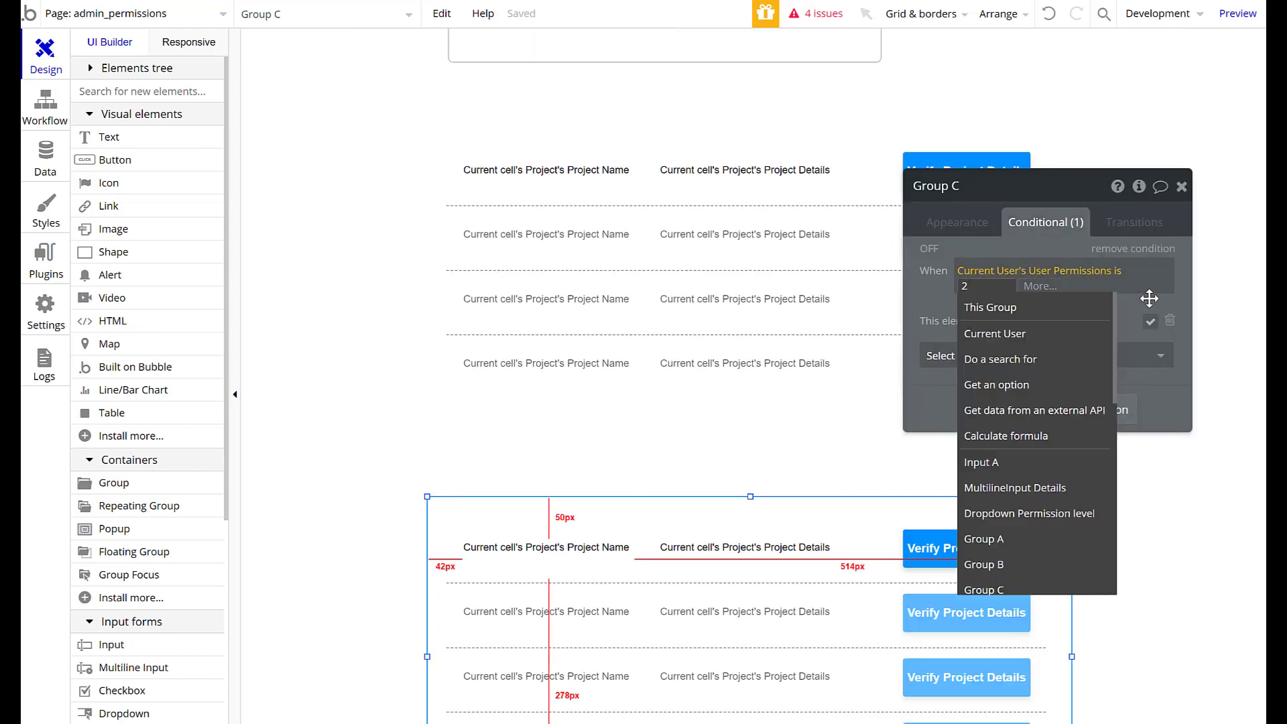
text(3)
click(1116, 296)
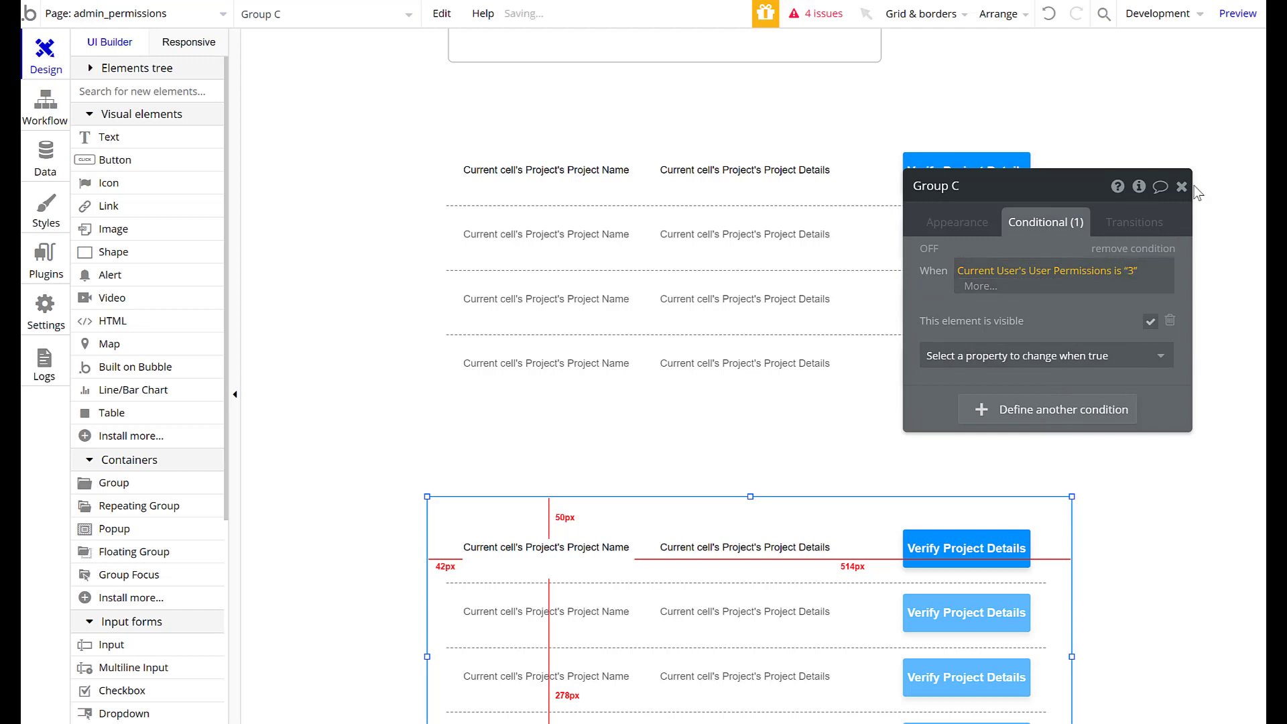
click(1181, 187)
Examine the project change action in the workflow of Group B's Verify Project Details button and return to the page design.
scroll(968, 365, down, 3)
double_click(986, 195)
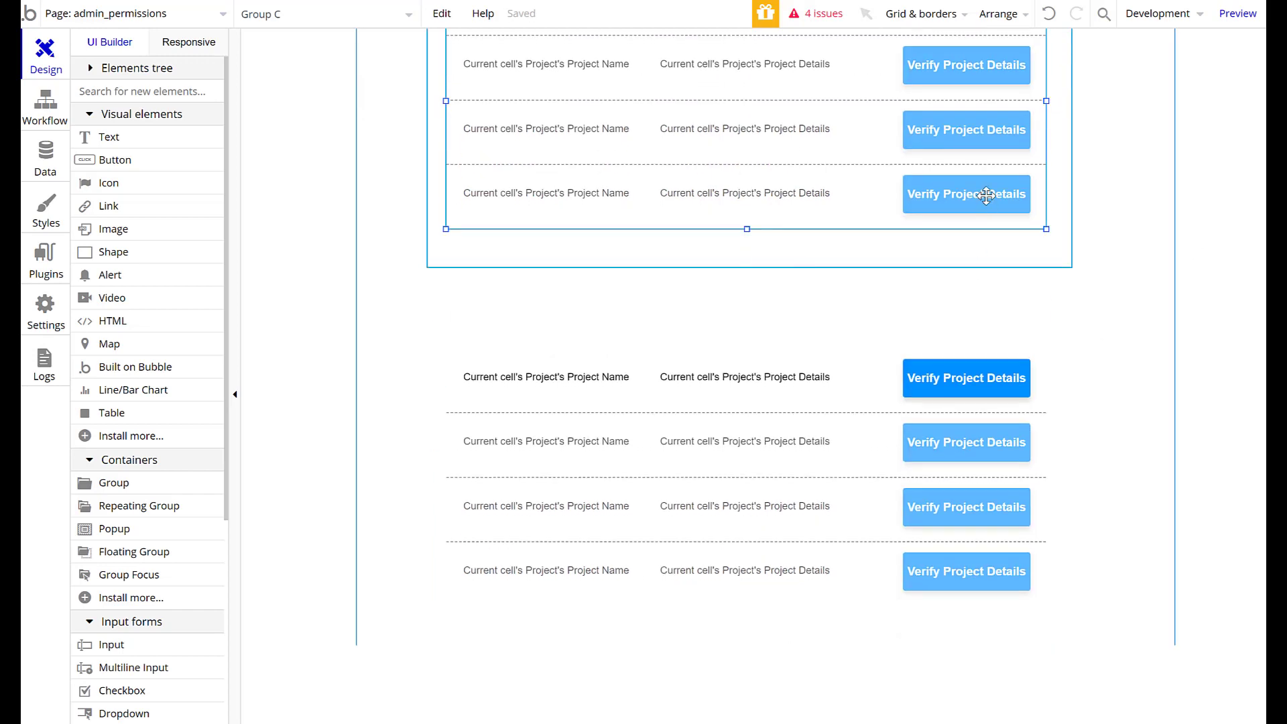
click(858, 284)
scroll(977, 140, up, 3)
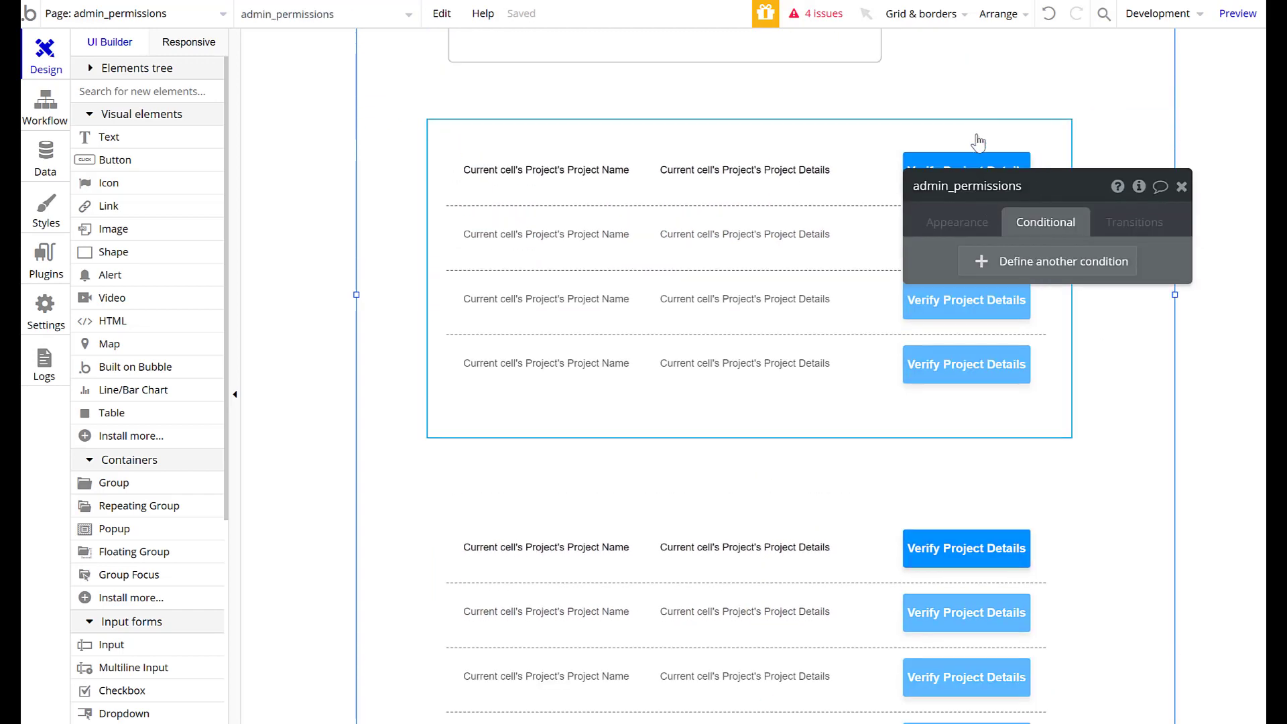
click(978, 166)
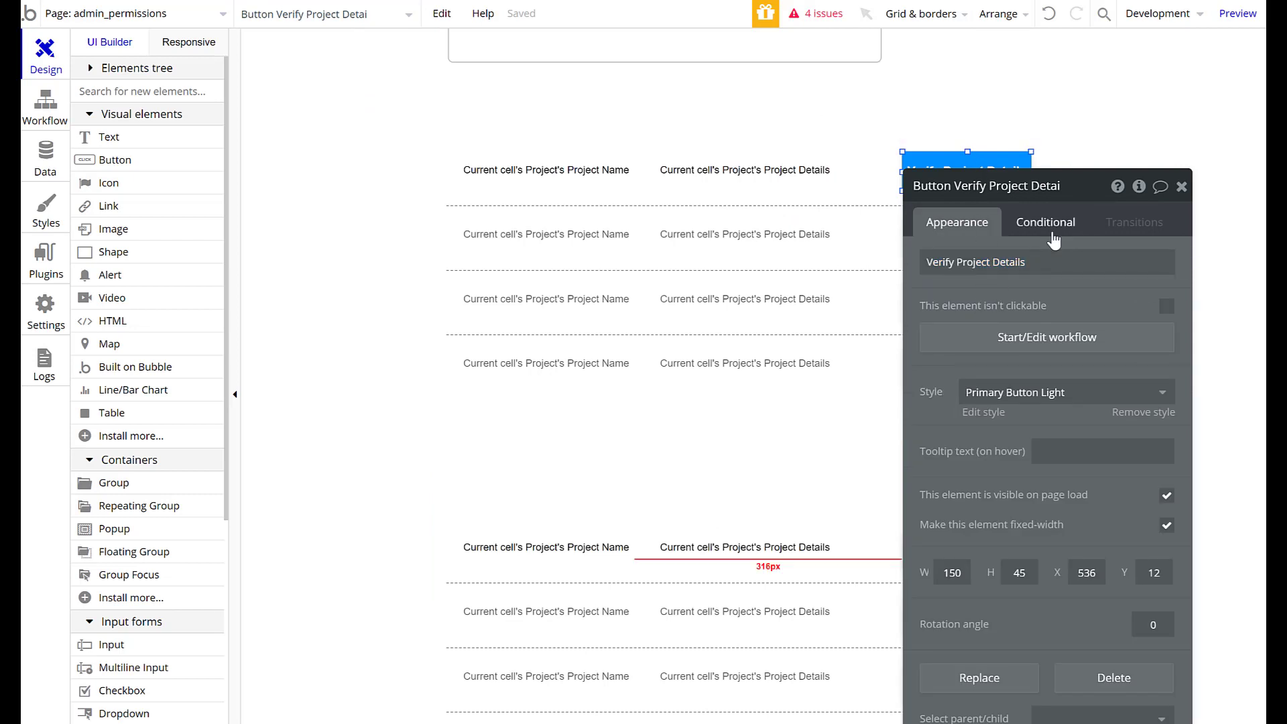
click(1046, 222)
click(973, 223)
click(1002, 339)
click(179, 228)
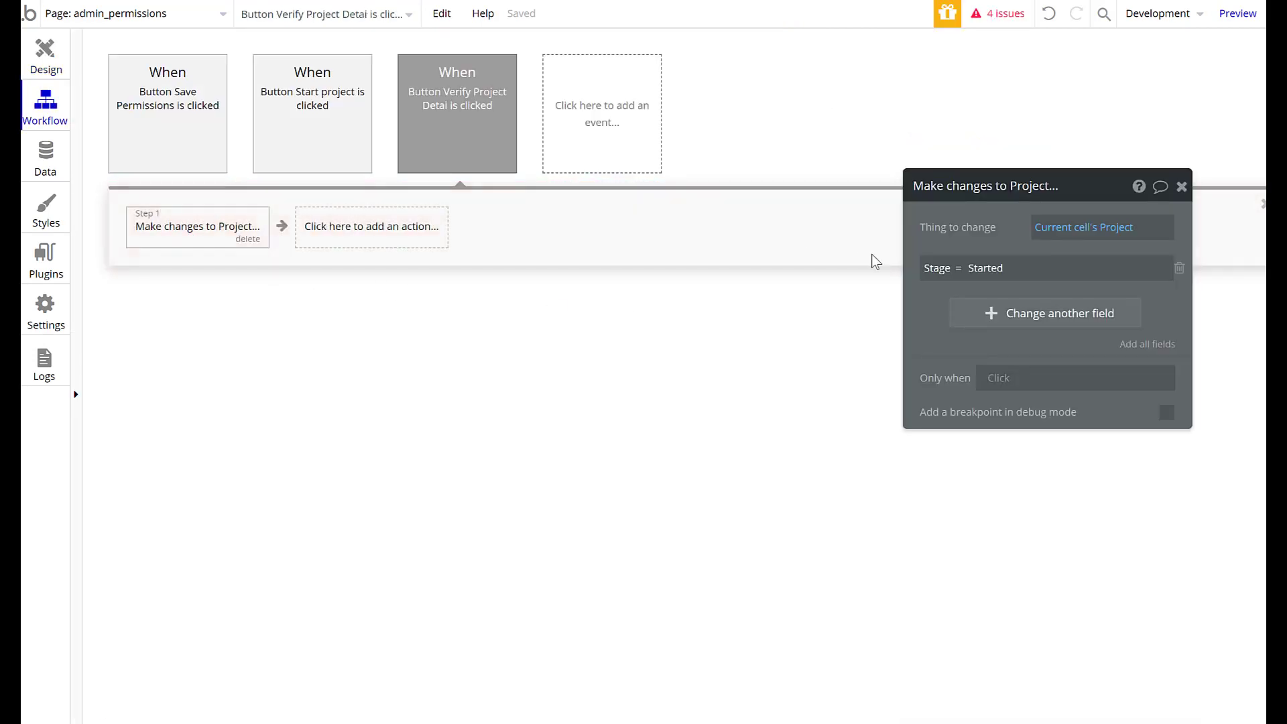
click(1021, 275)
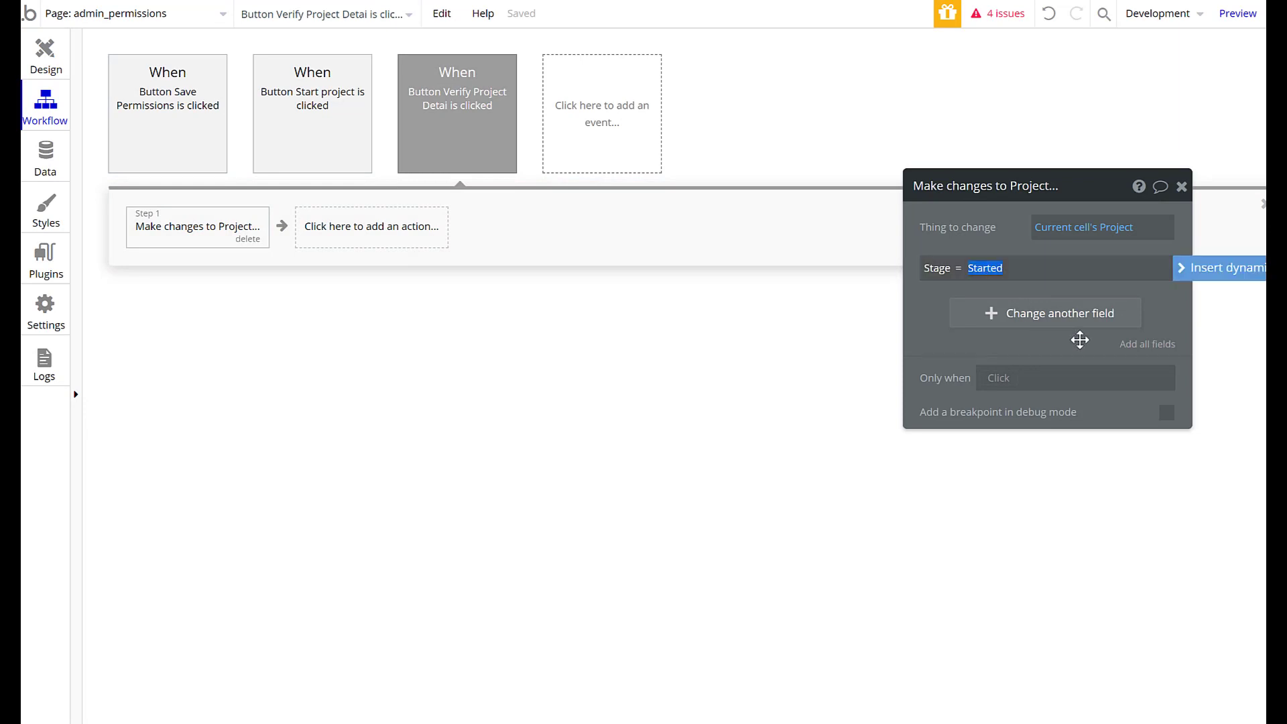
click(936, 356)
click(45, 55)
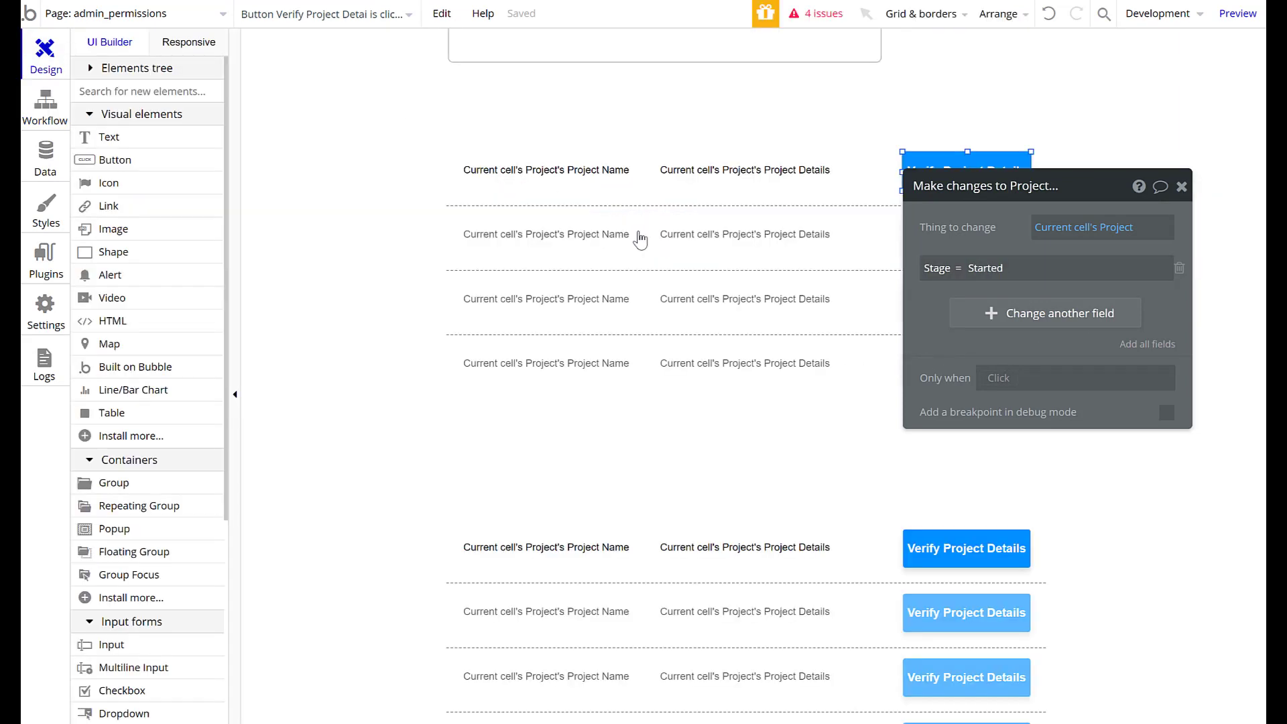
click(1181, 186)
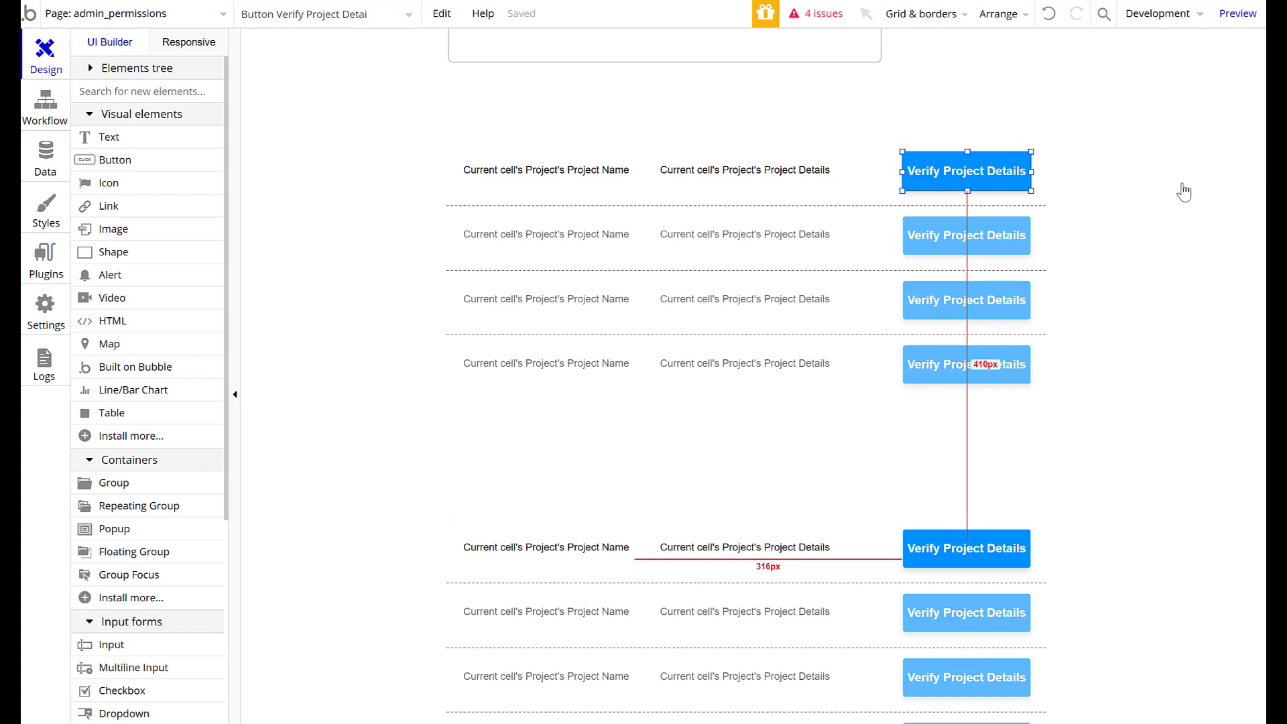
Set the Stage constraint to Started in the project search of Group C's repeating group.
click(826, 567)
double_click(843, 518)
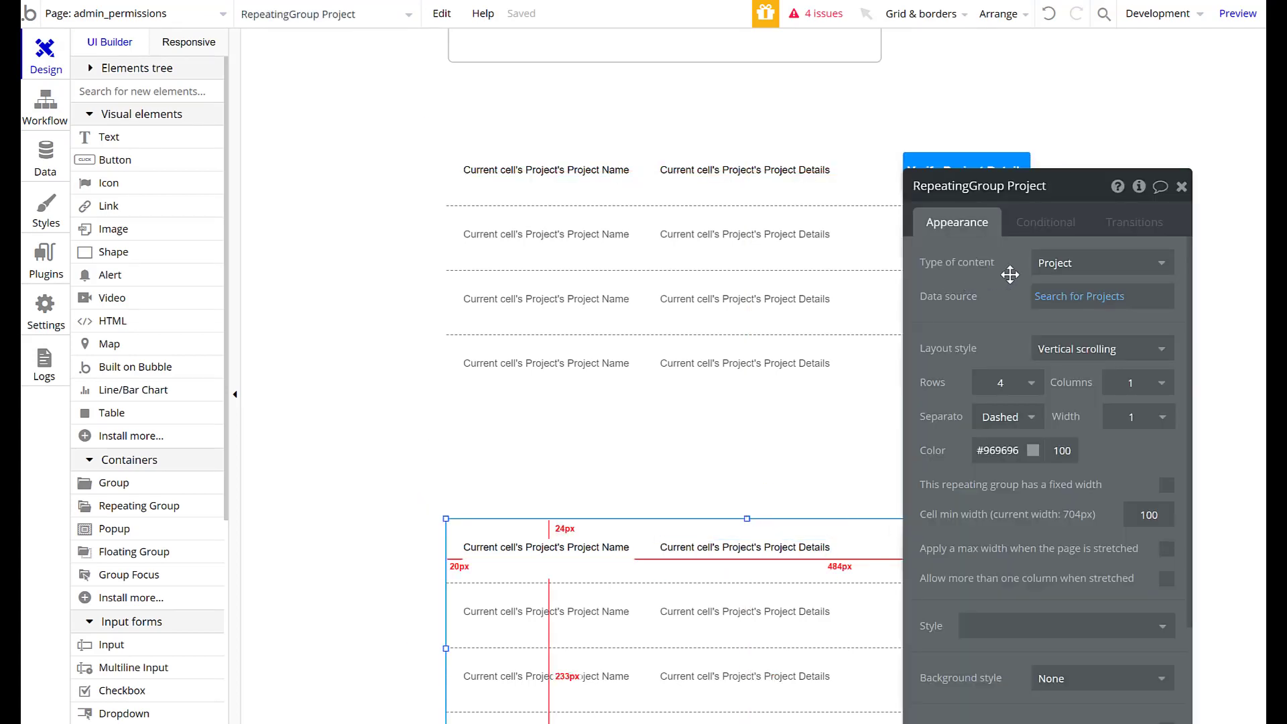
click(1072, 295)
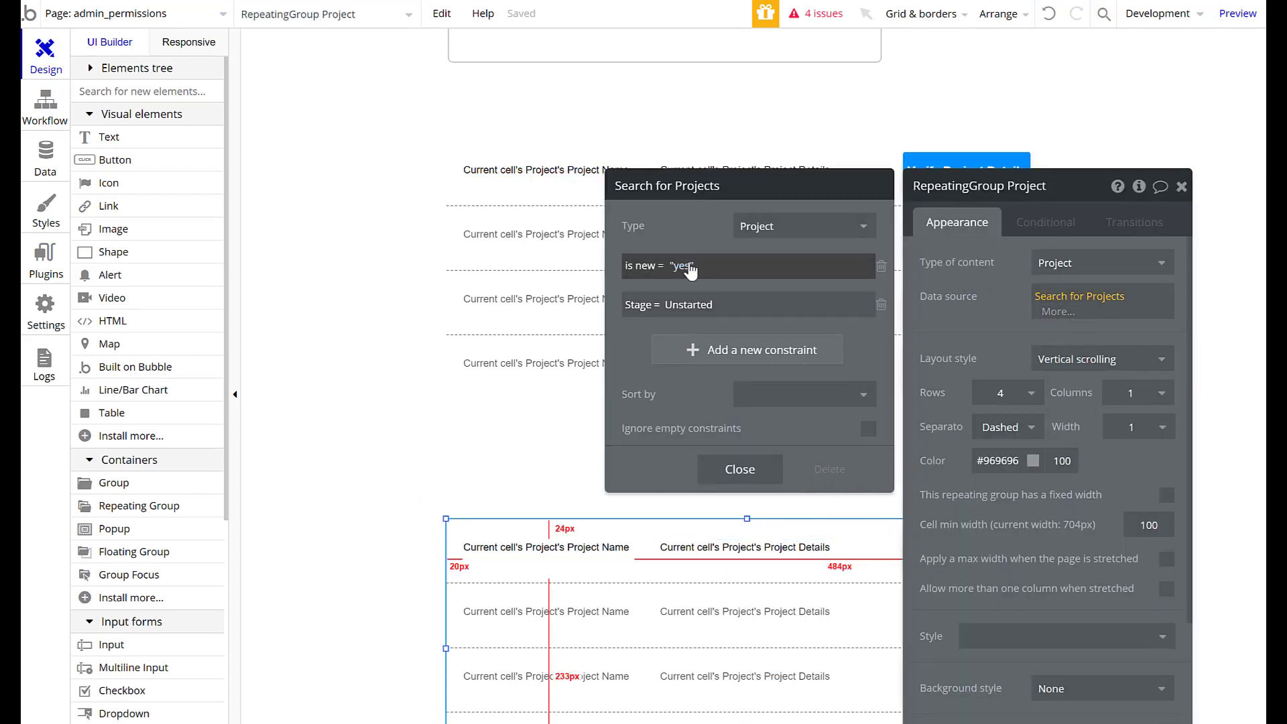
double_click(705, 307)
text(Started)
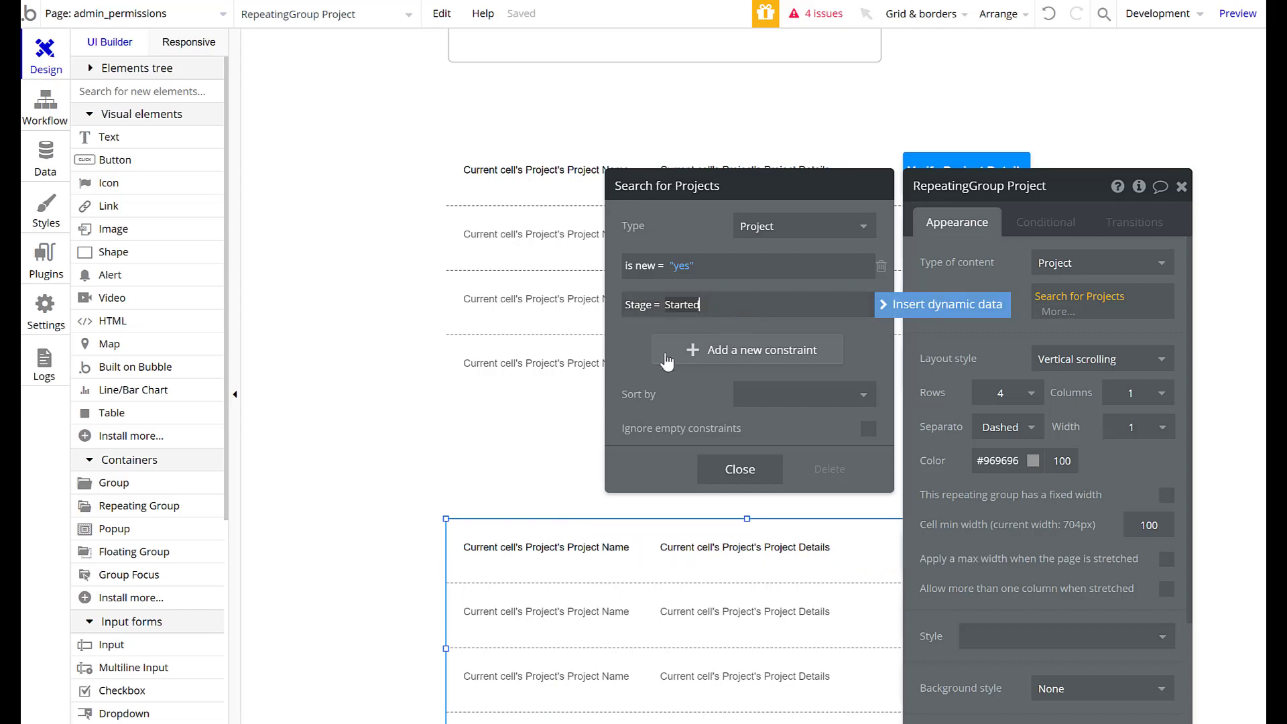
click(740, 470)
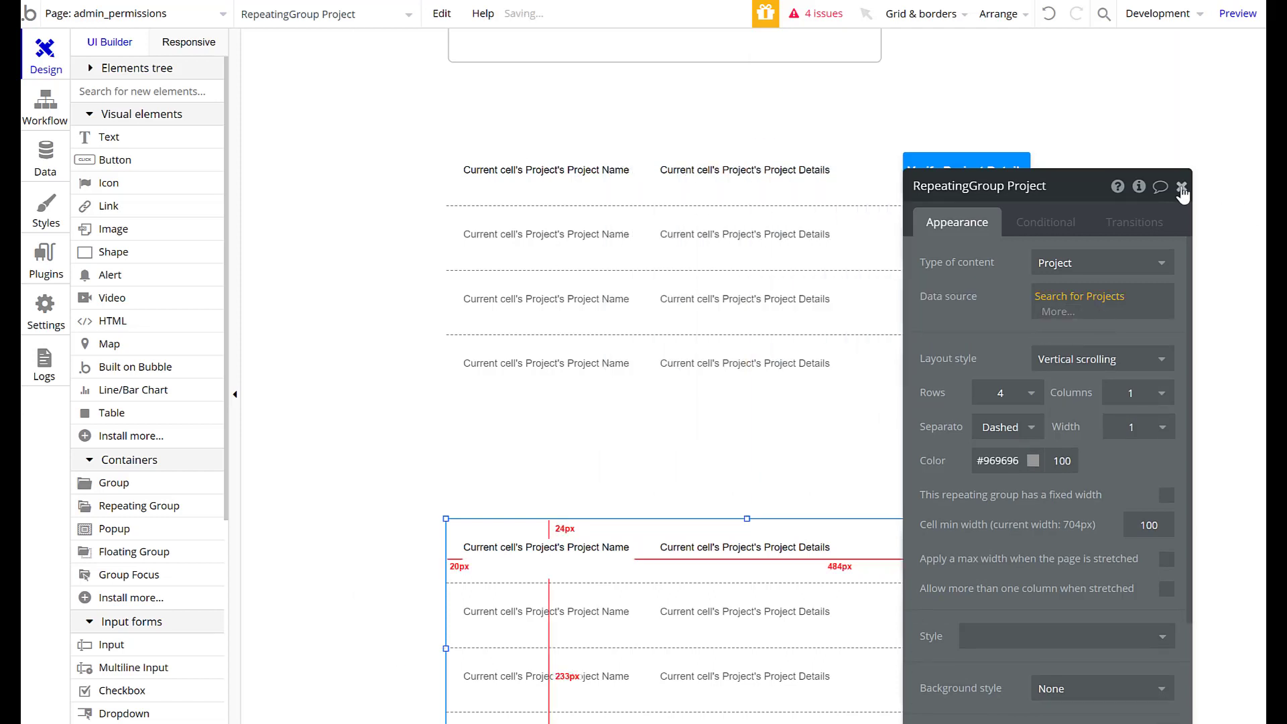
click(1181, 186)
Move Group C up closer to Group B and relabel its Verify Project Details button as Complete.
click(670, 425)
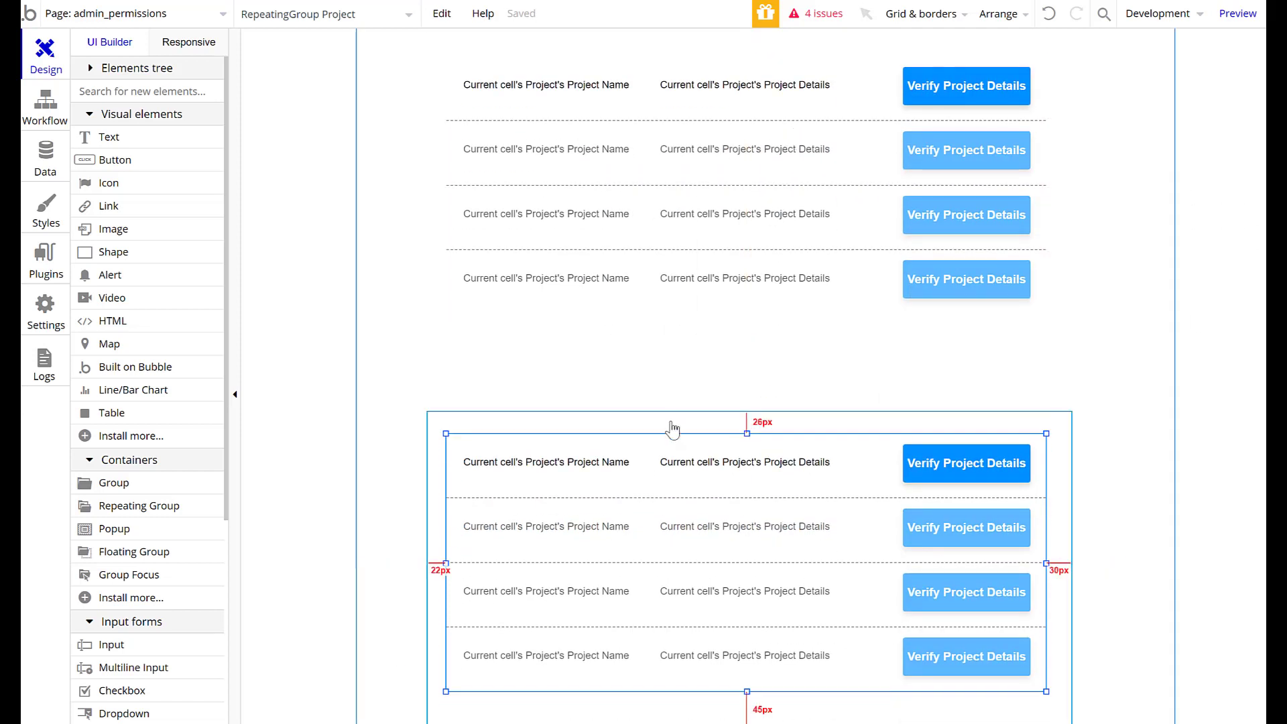
drag(659, 405, 660, 367)
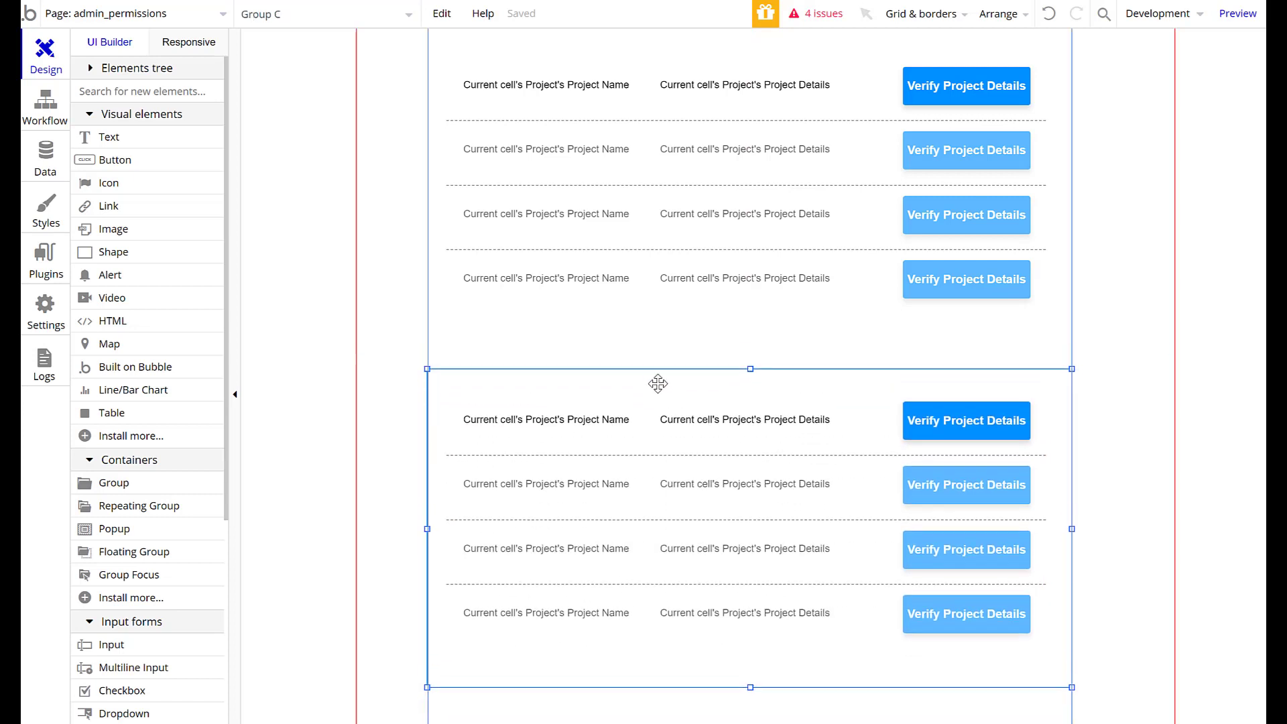
double_click(938, 424)
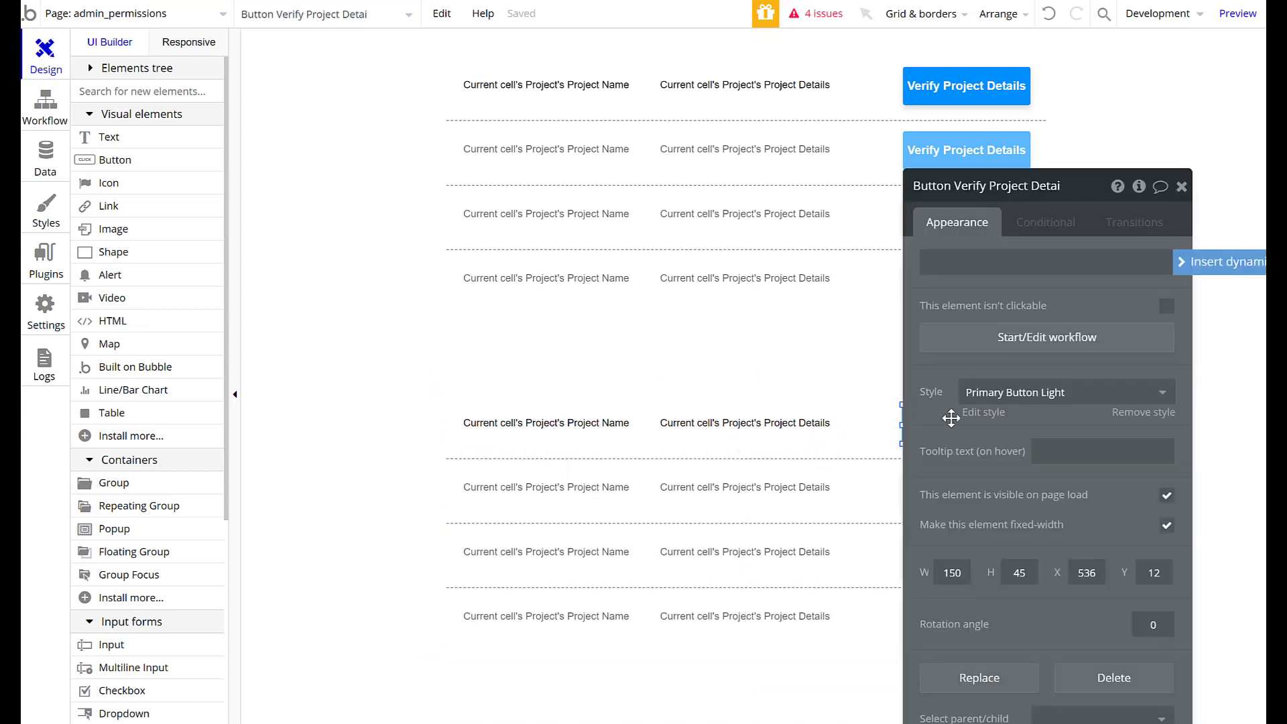
triple_click(1056, 263)
text(Complete)
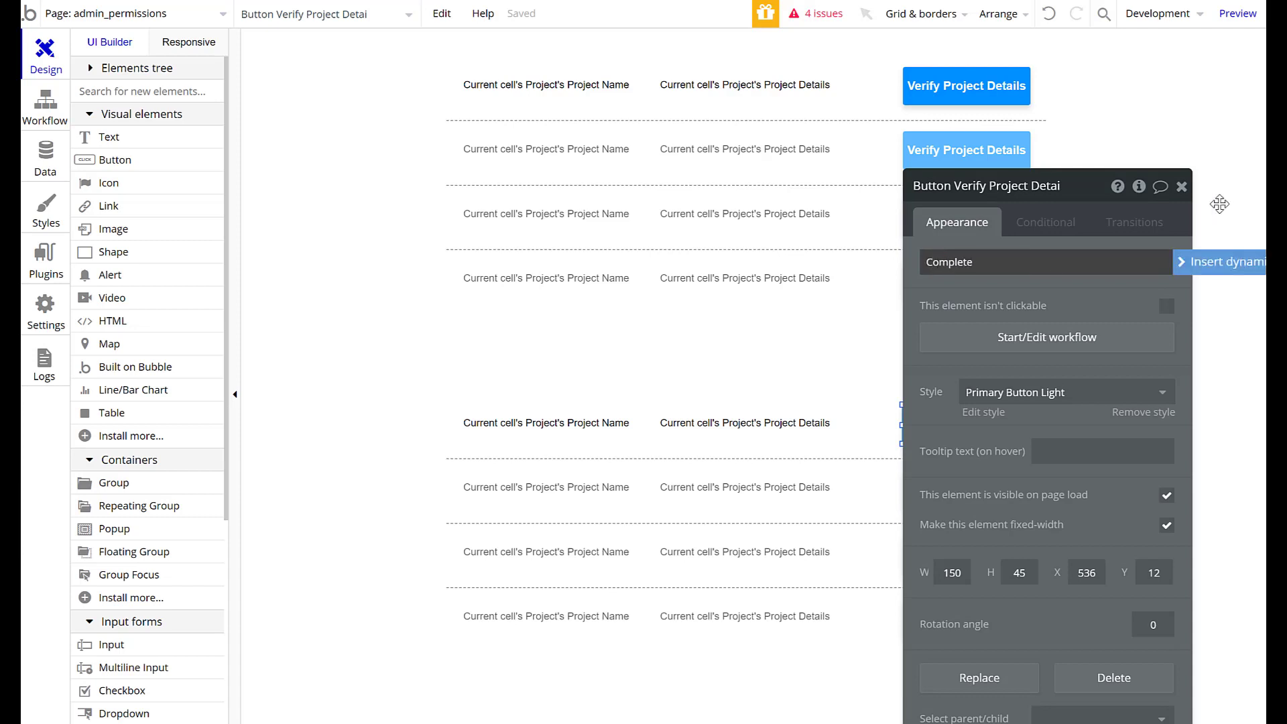
Create a click workflow for the Complete button and look through the choices for its first action.
click(1073, 337)
click(196, 226)
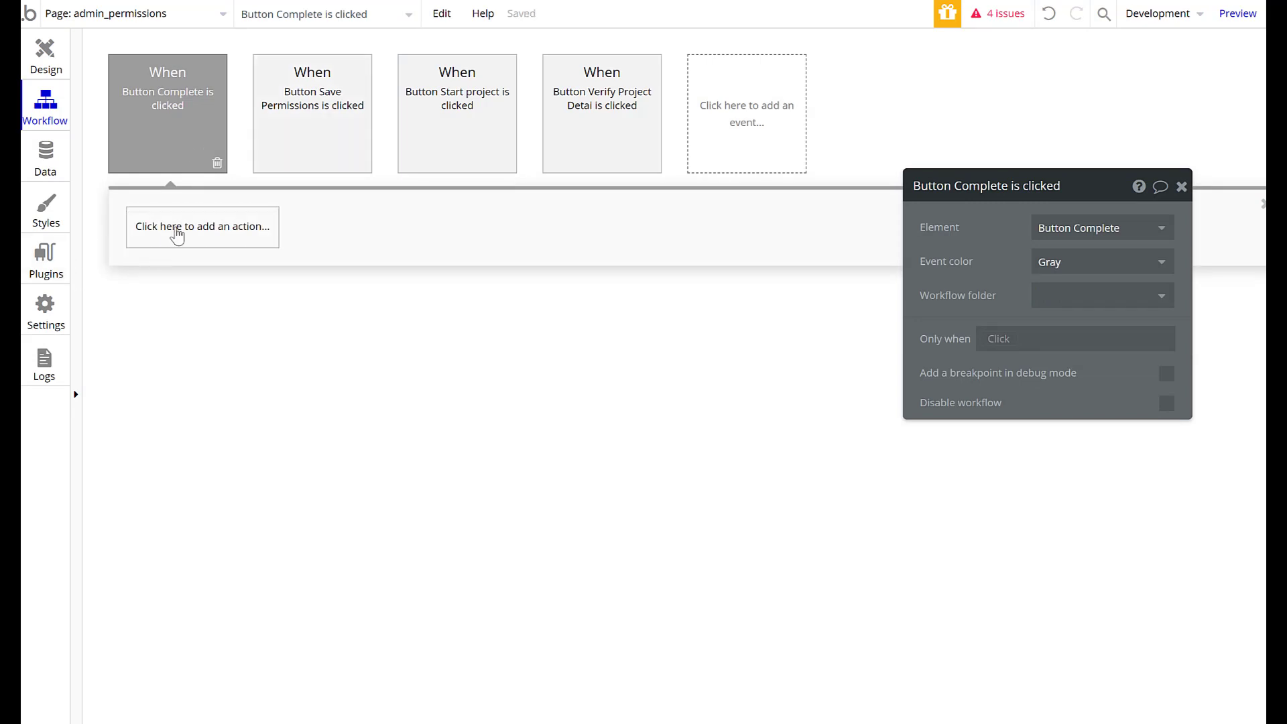
click(177, 235)
click(762, 335)
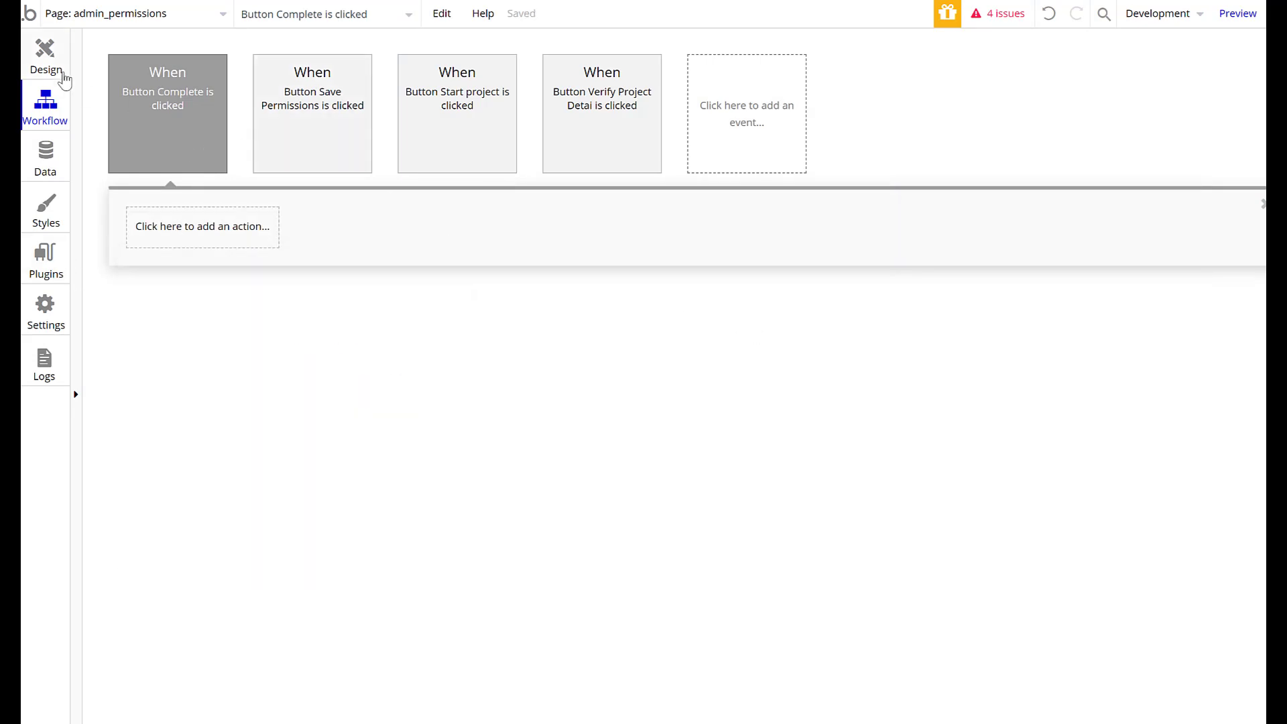
Check the Save Permissions button's workflow and return to the Complete button in the page design.
click(299, 102)
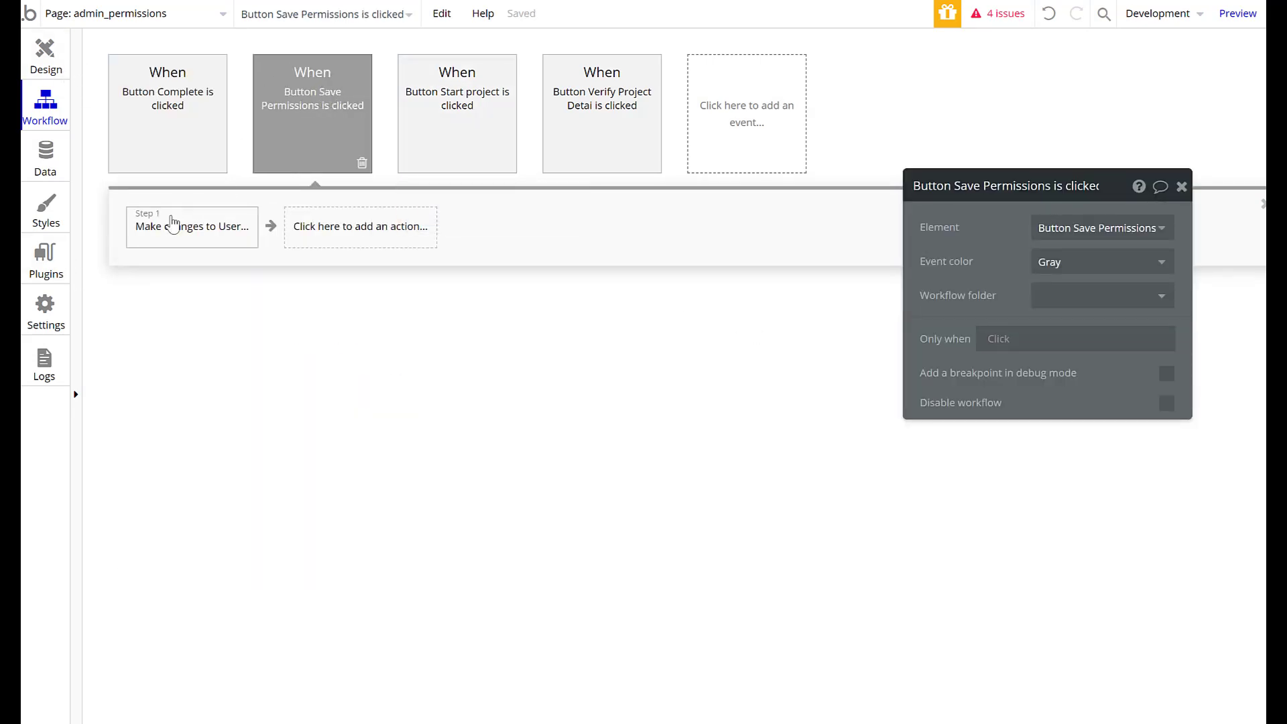
click(50, 70)
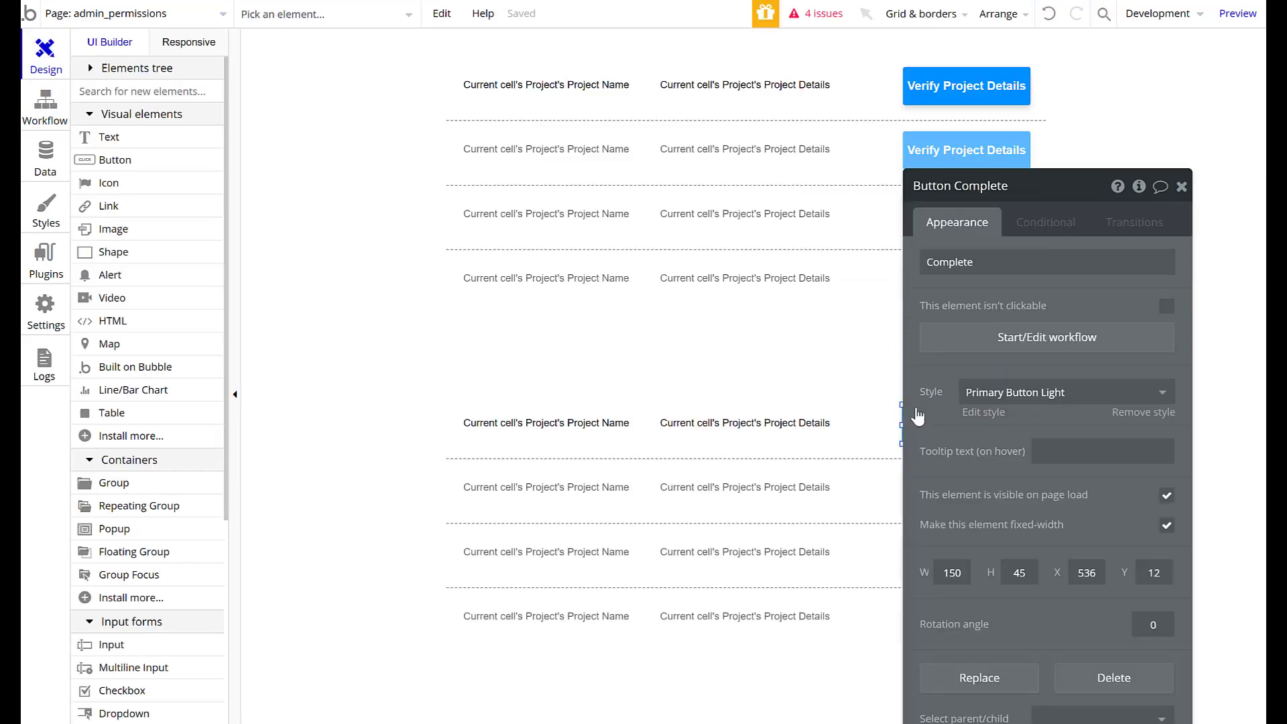
click(1181, 185)
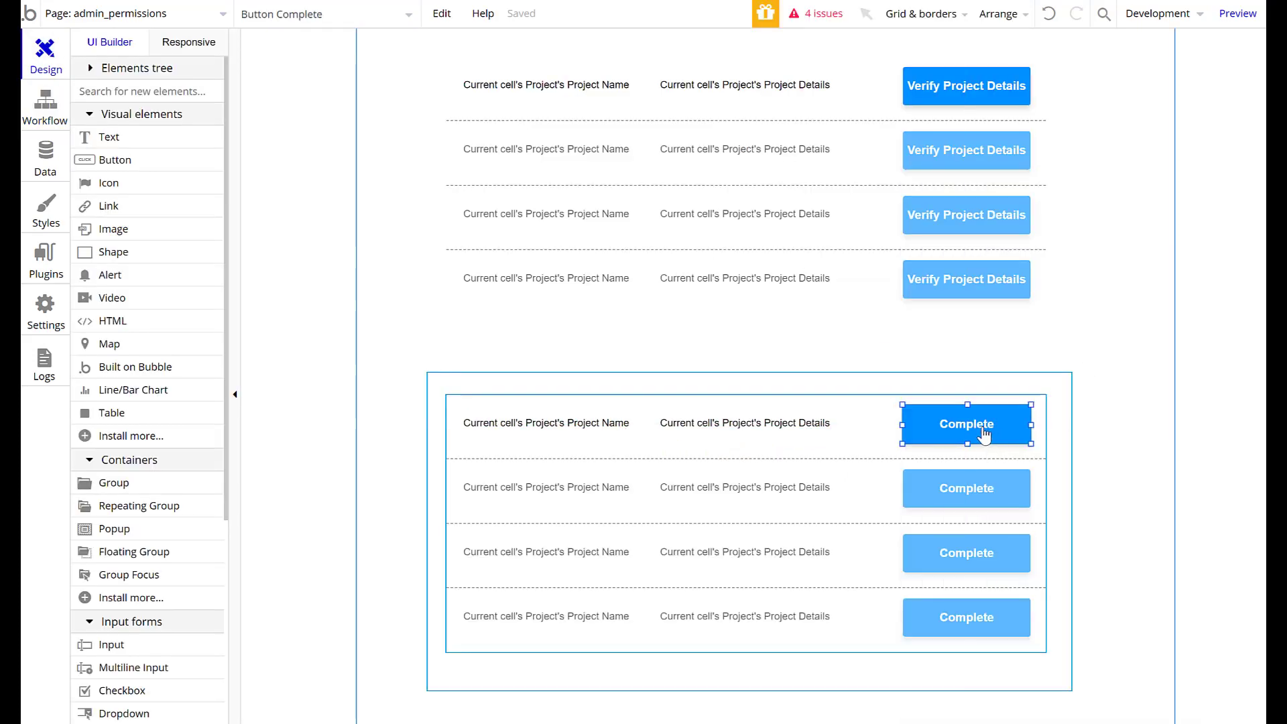
Add a Make changes to thing action to the Complete button's workflow, targeting Current cell's Project.
double_click(983, 436)
click(1035, 335)
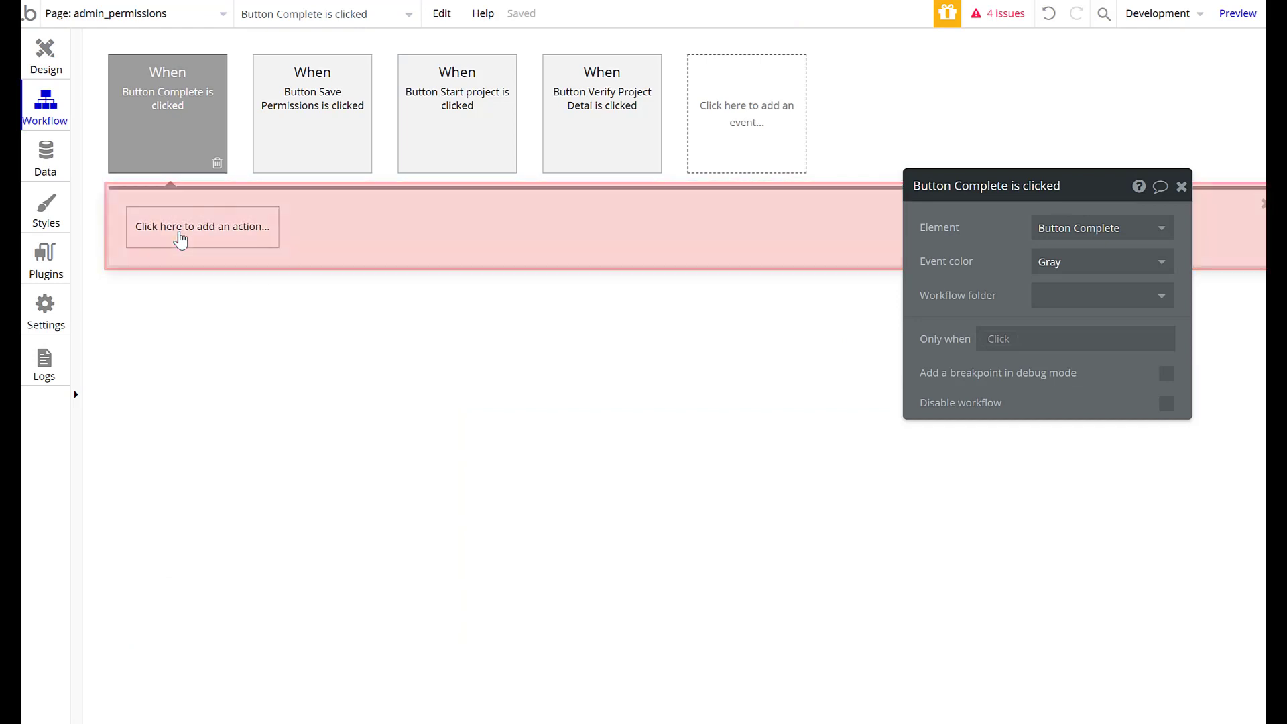
click(180, 239)
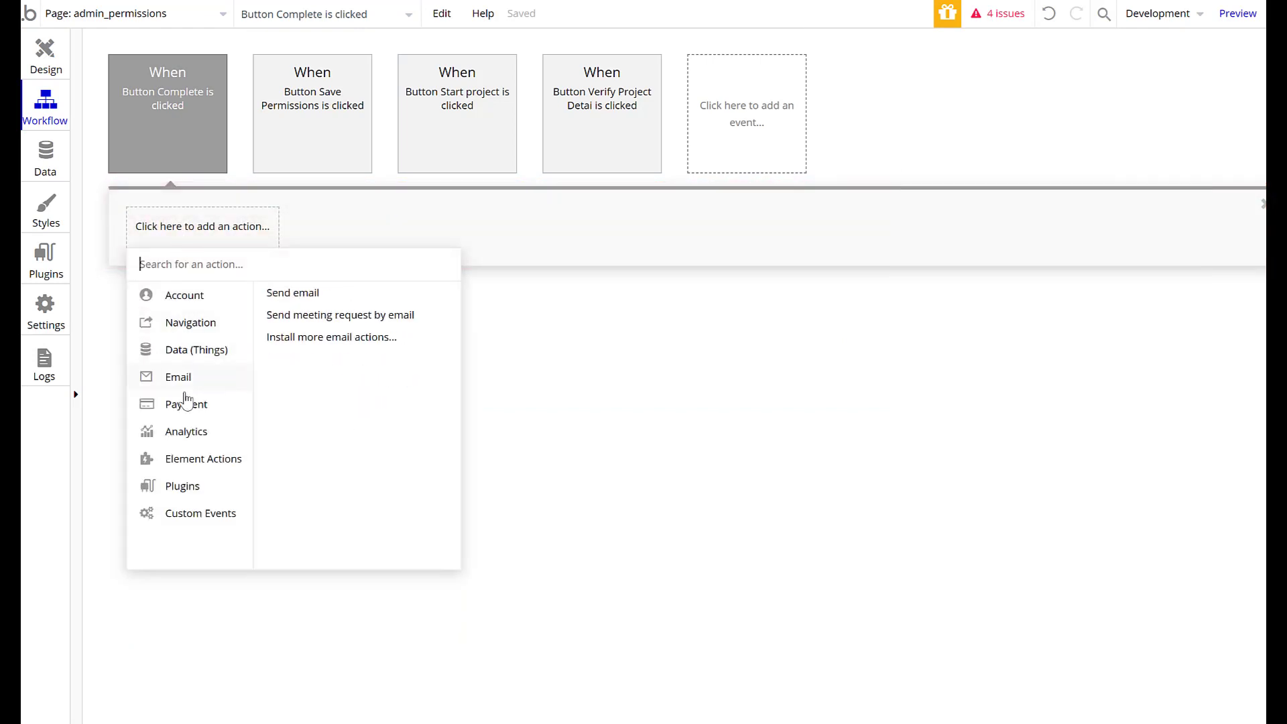
mouse_move(186, 356)
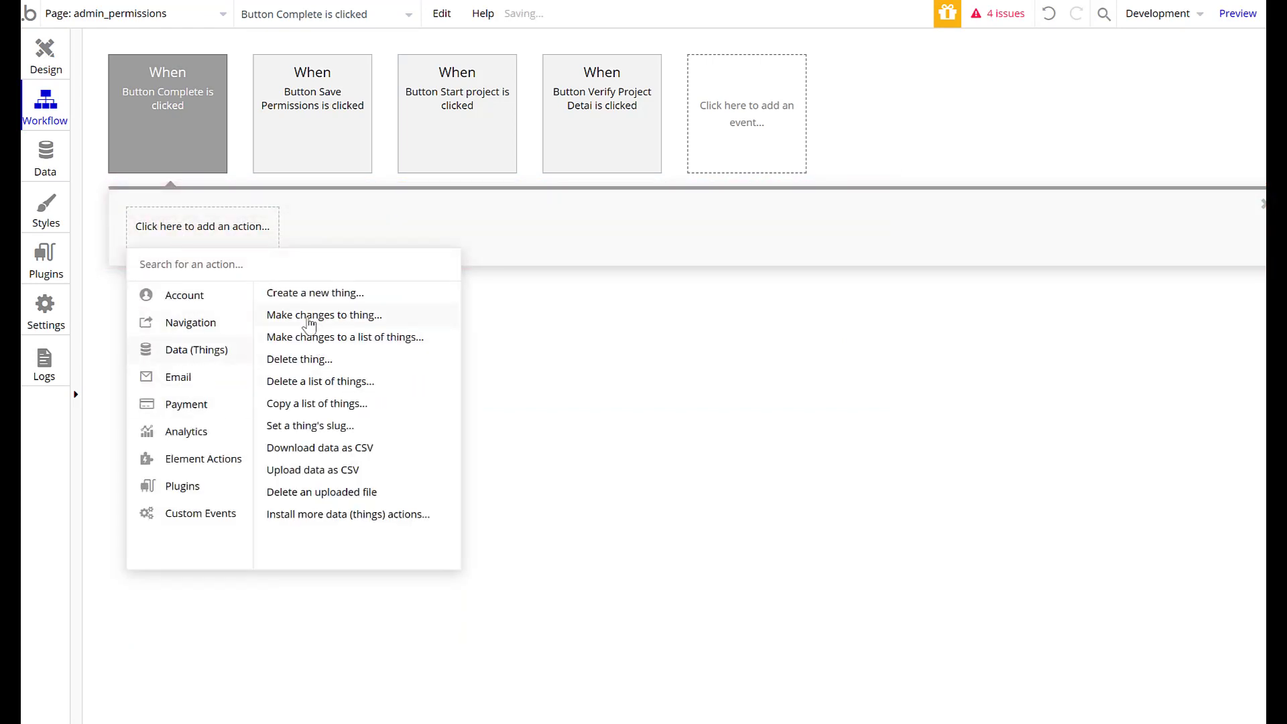
click(309, 315)
click(1065, 231)
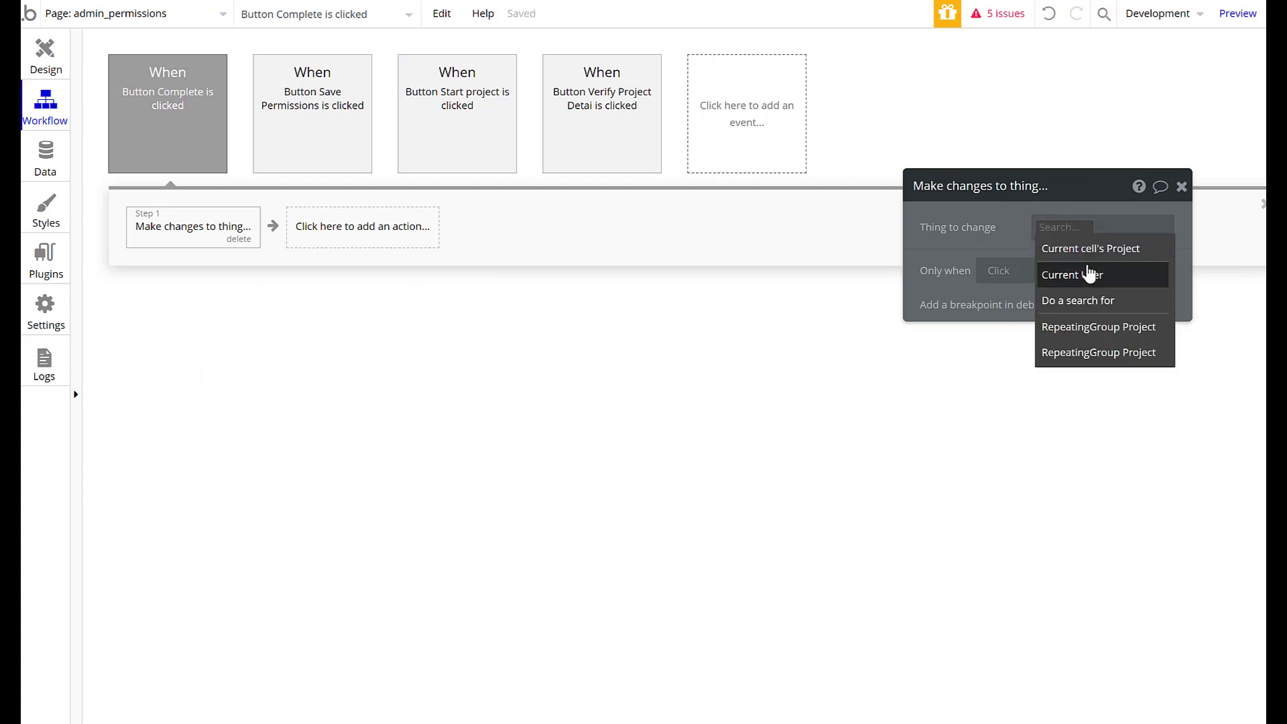
click(1079, 248)
Make the action change the project's Stage to Completed, and return to the page design.
click(1002, 282)
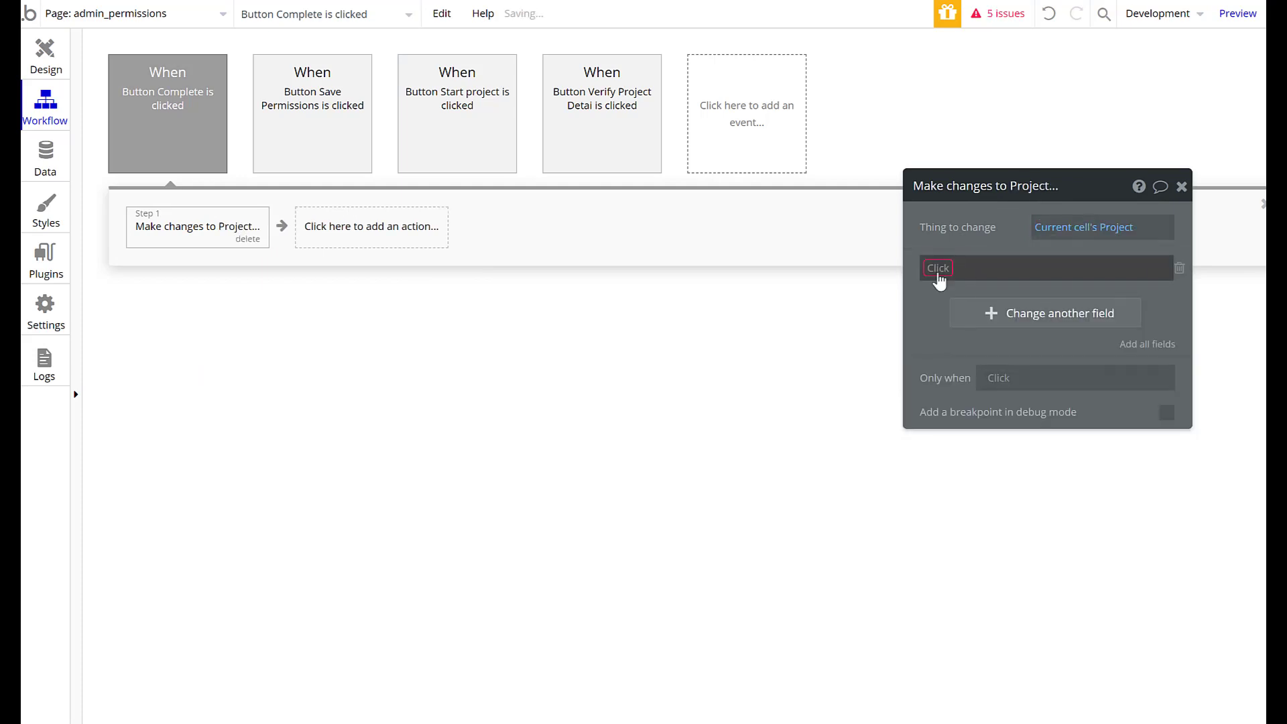
click(938, 272)
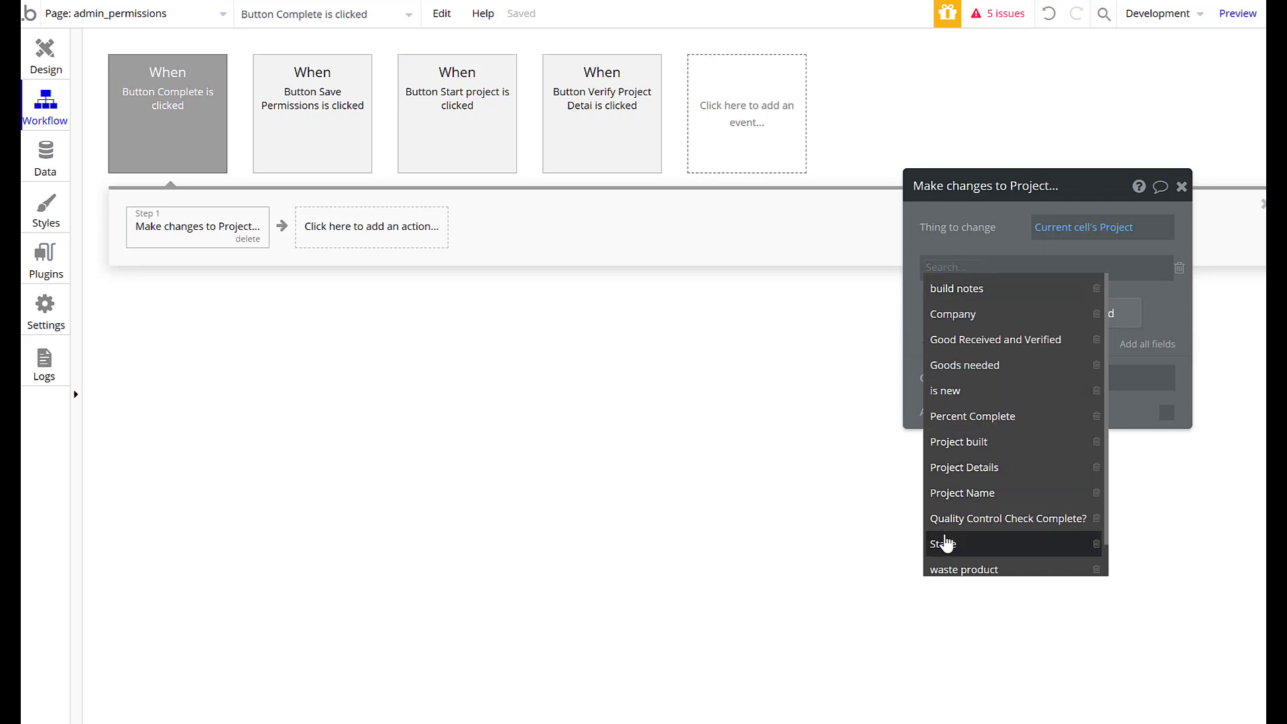
click(946, 543)
click(985, 274)
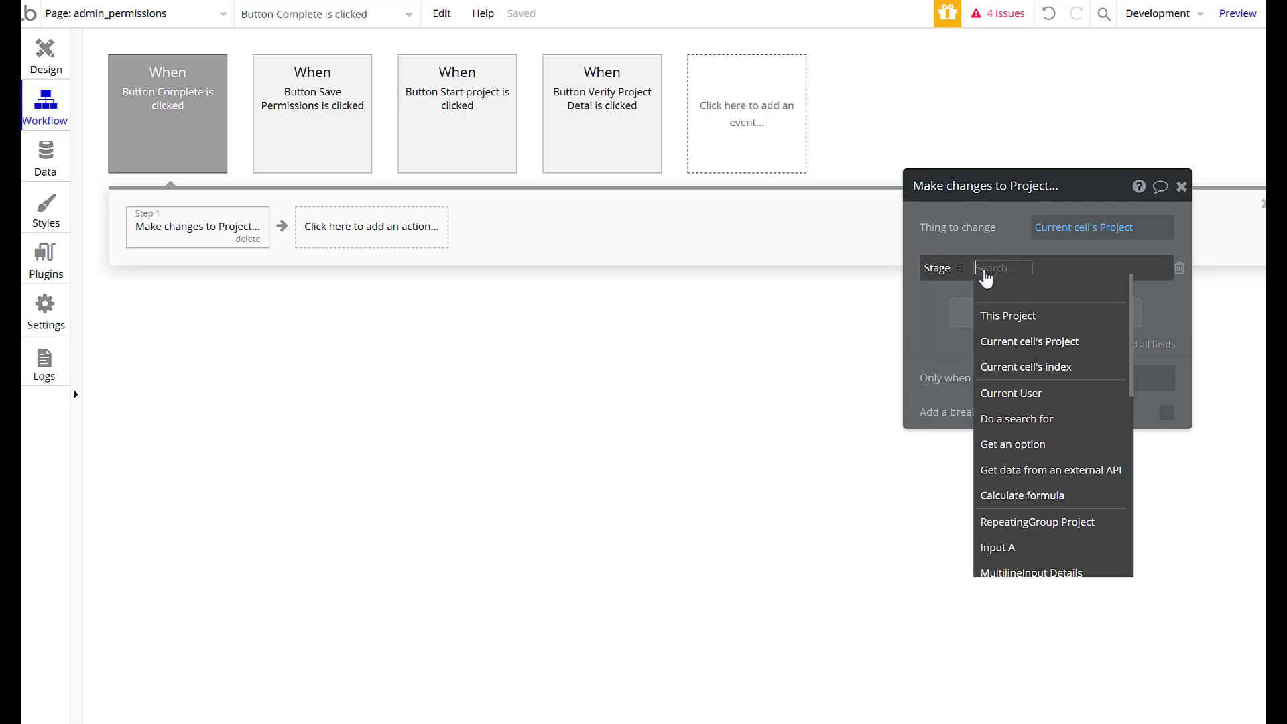
text(c)
key(BackSpace)
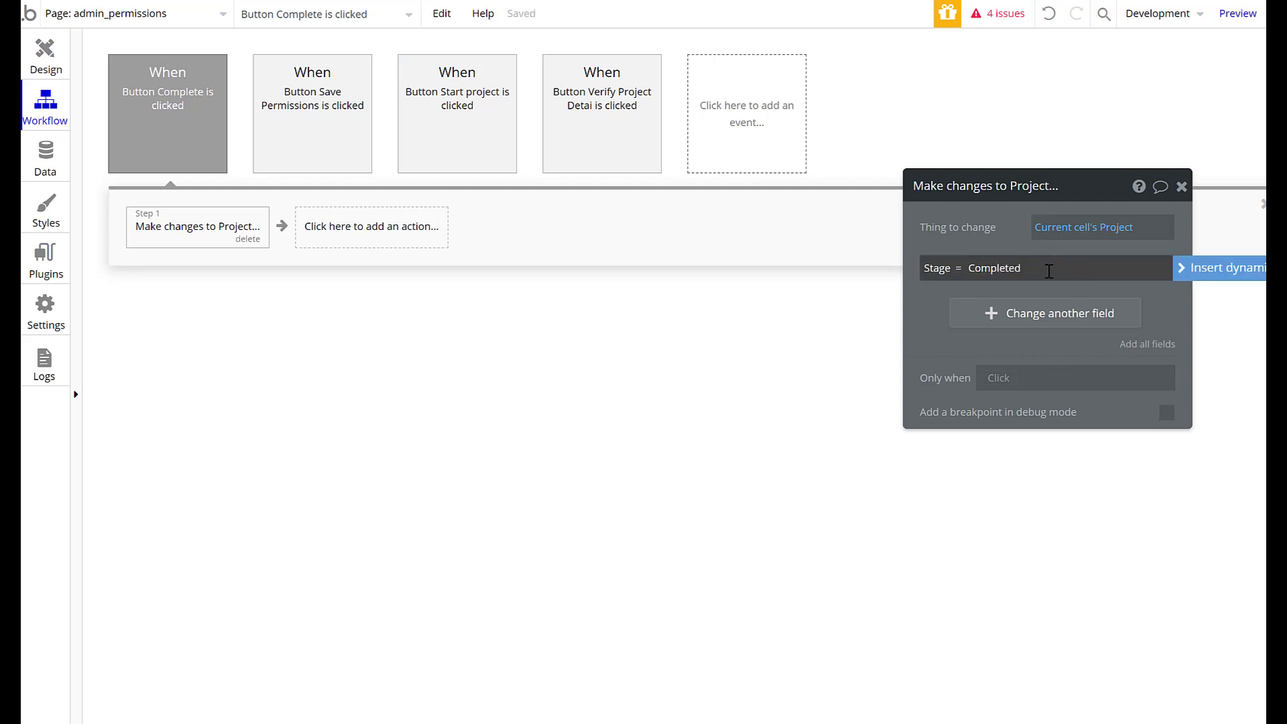
click(1181, 186)
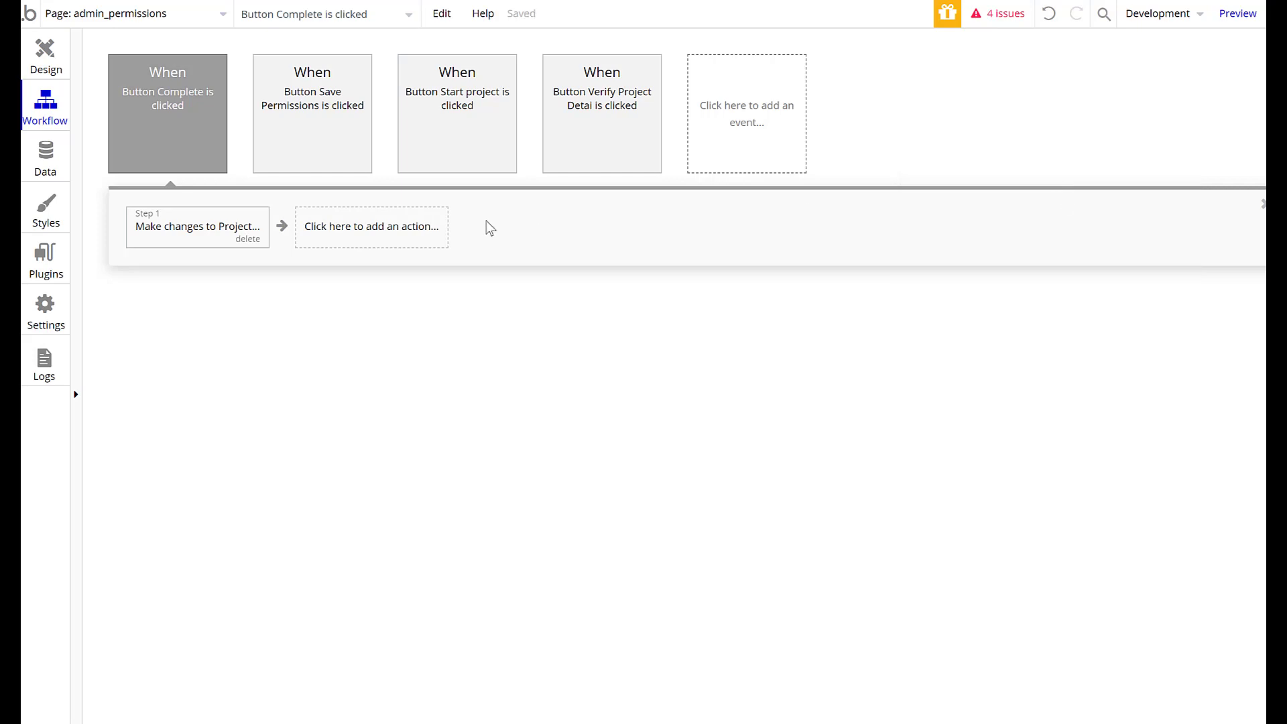
click(64, 74)
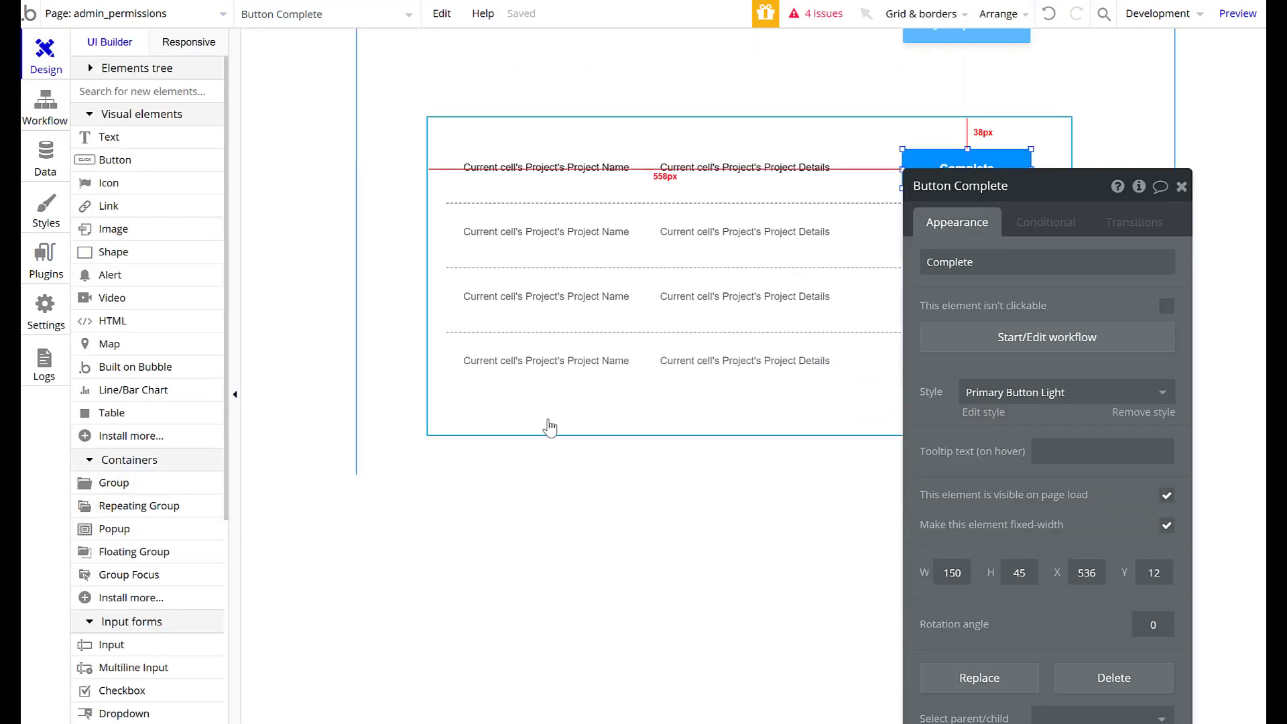
Duplicate Group C and place the copy below it on the page.
scroll(655, 364, down, 3)
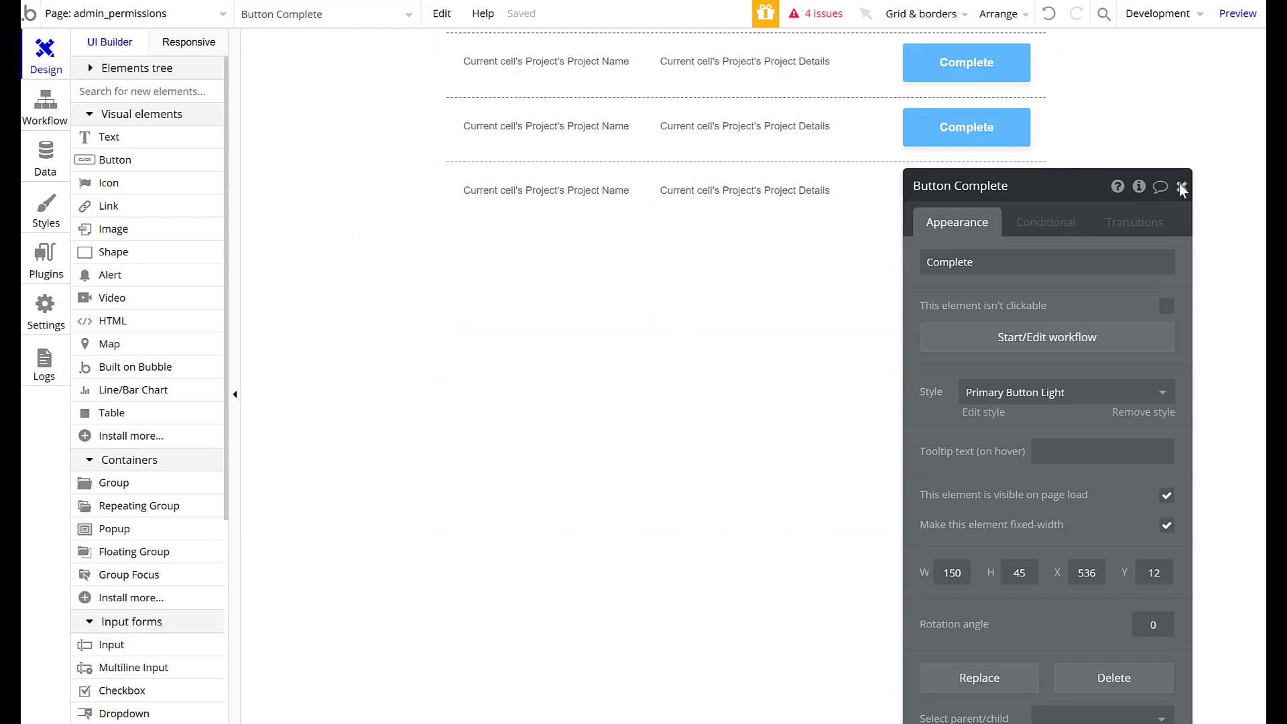
click(1181, 187)
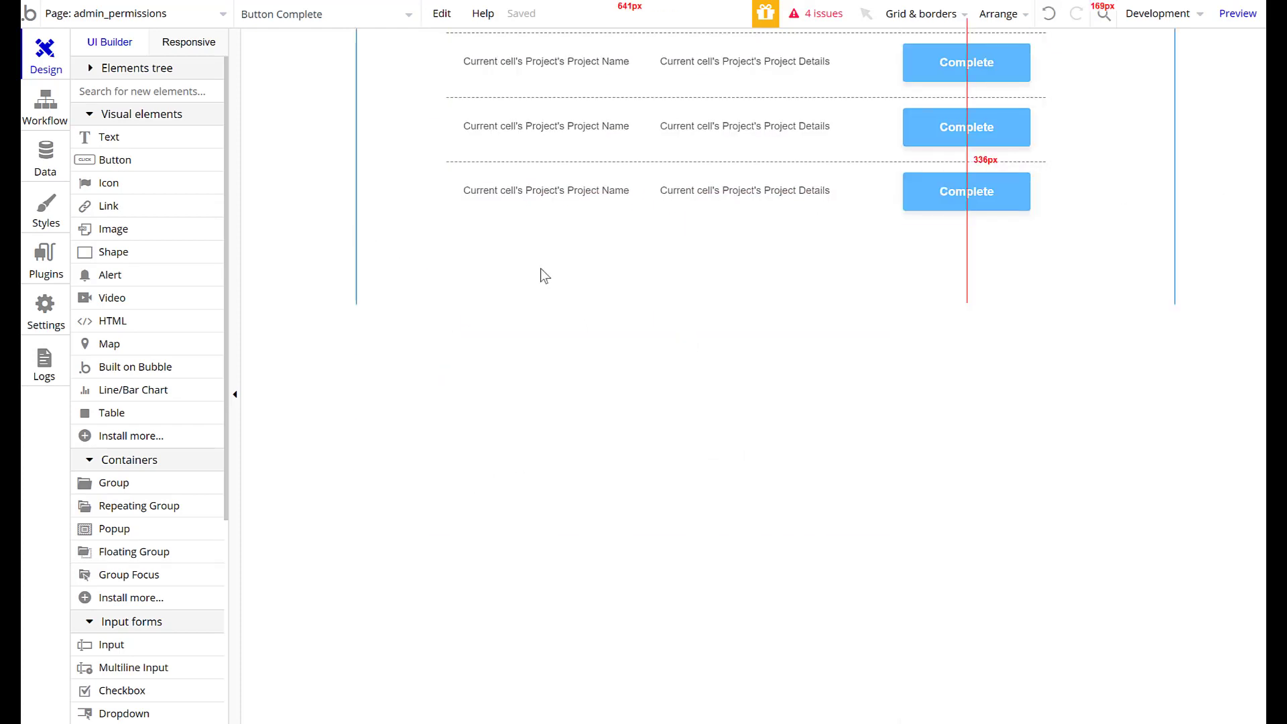
click(487, 238)
key(ctrl+c)
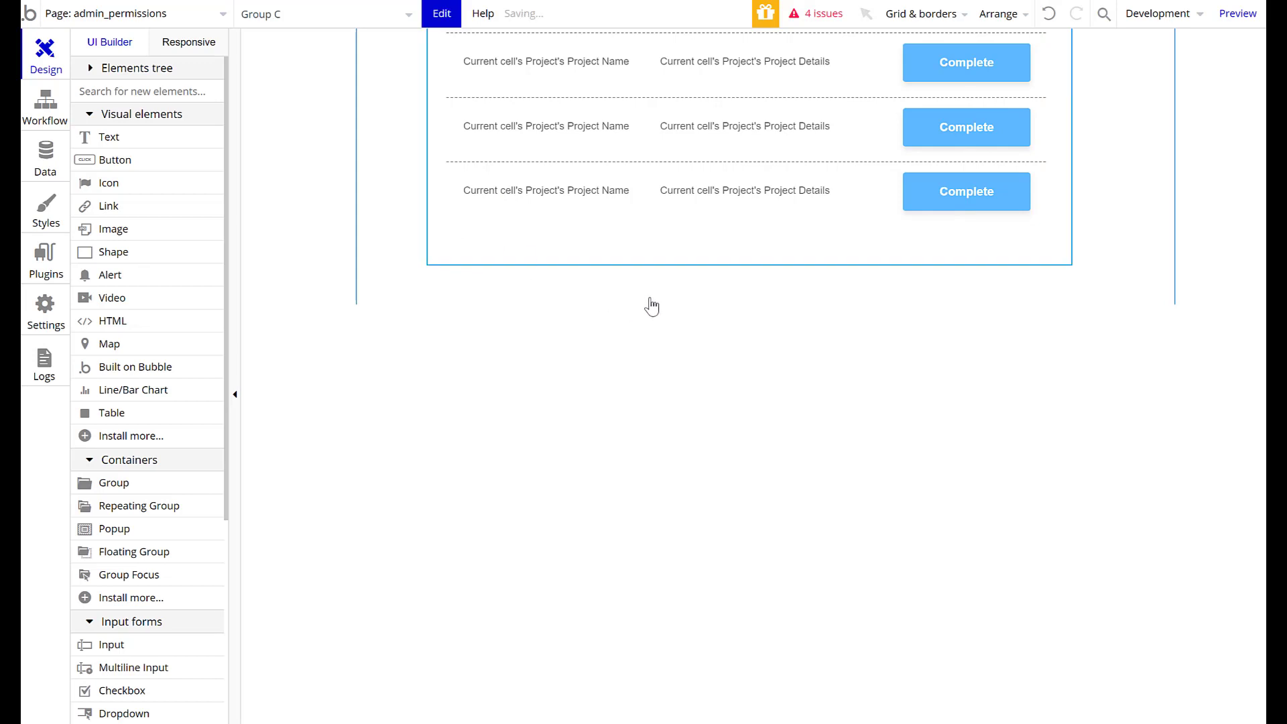
key(ctrl+v)
scroll(1046, 275, up, 3)
drag(1070, 189, 1036, 473)
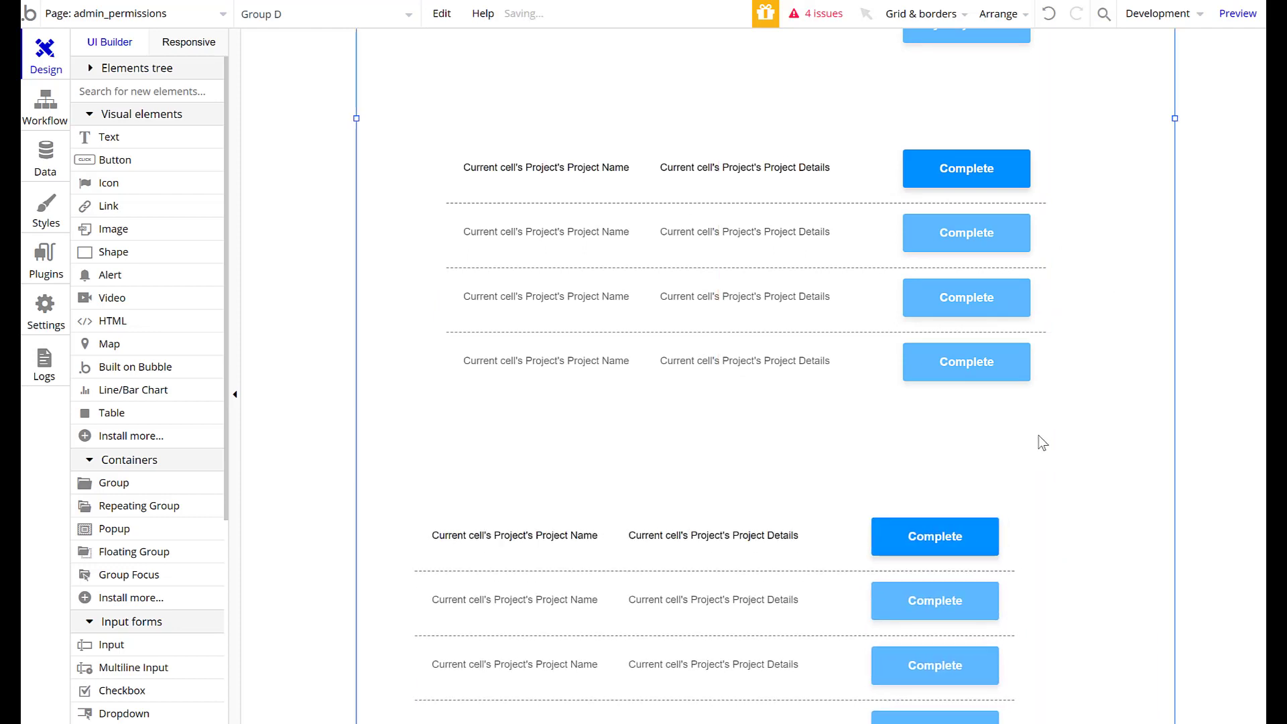
Enable collapsing the element's height when hidden for Group C and Group B.
click(992, 403)
double_click(1000, 409)
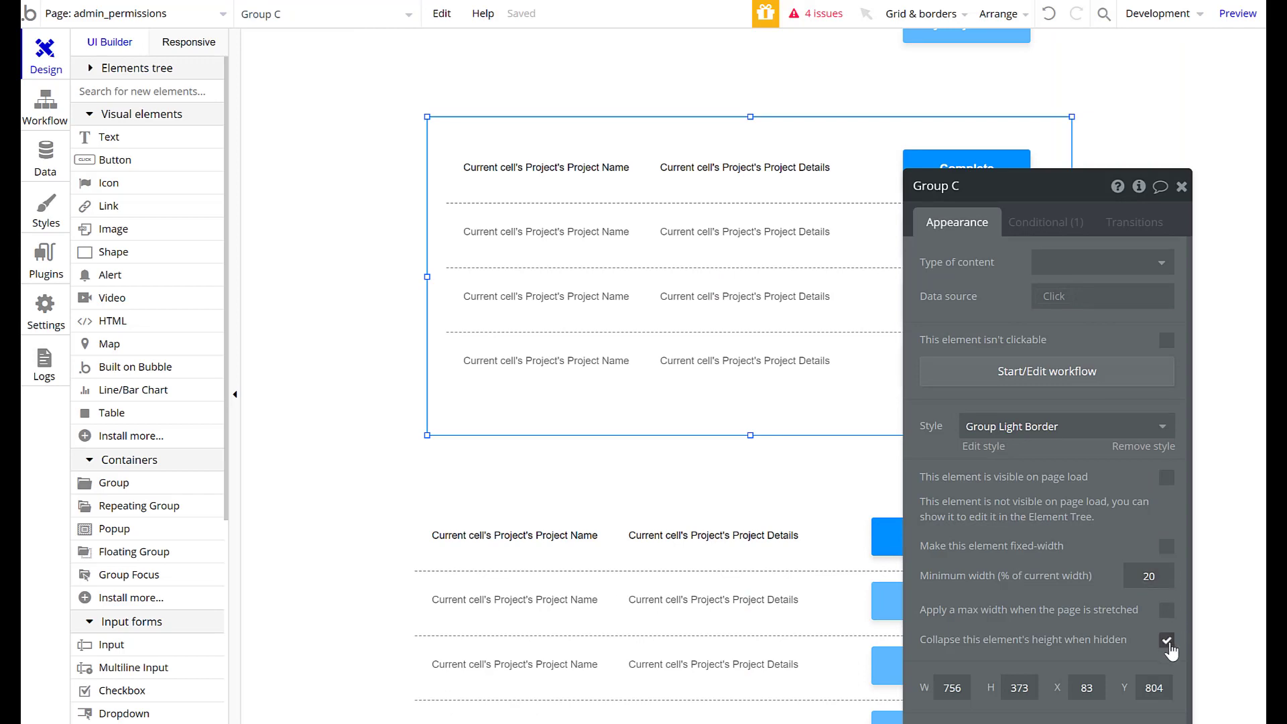
scroll(1205, 471, up, 1)
click(810, 162)
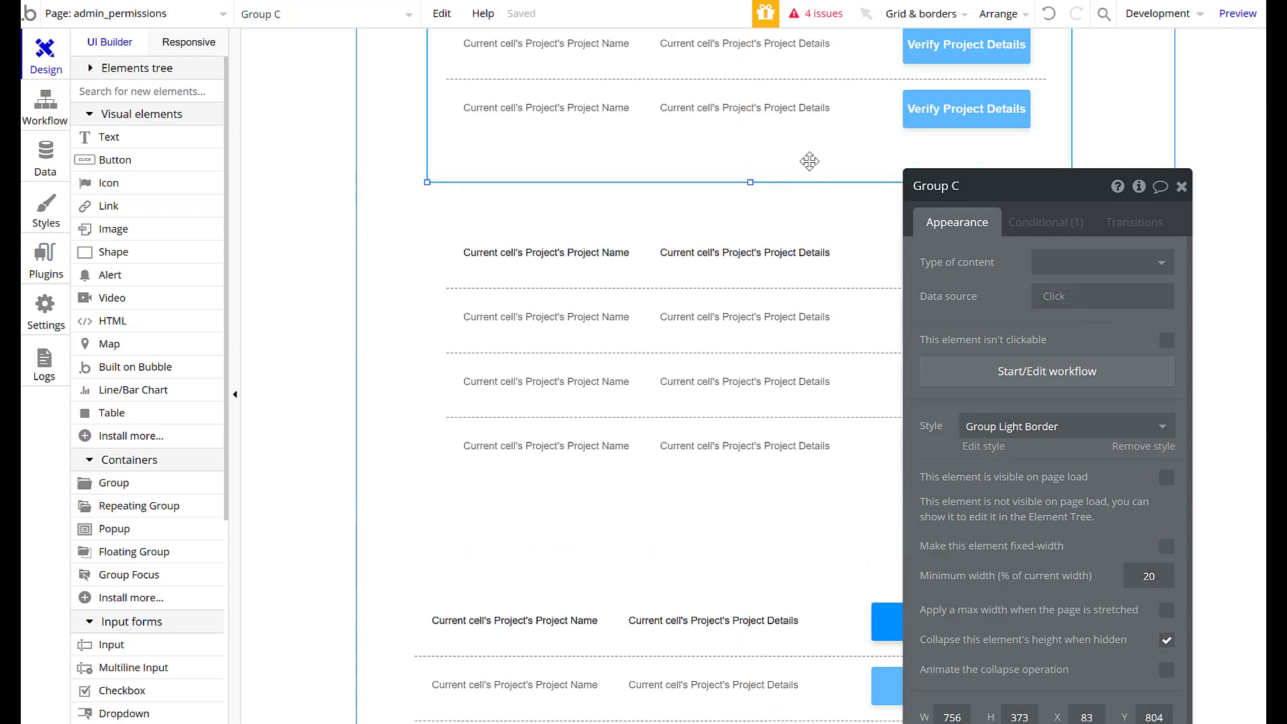
click(1165, 639)
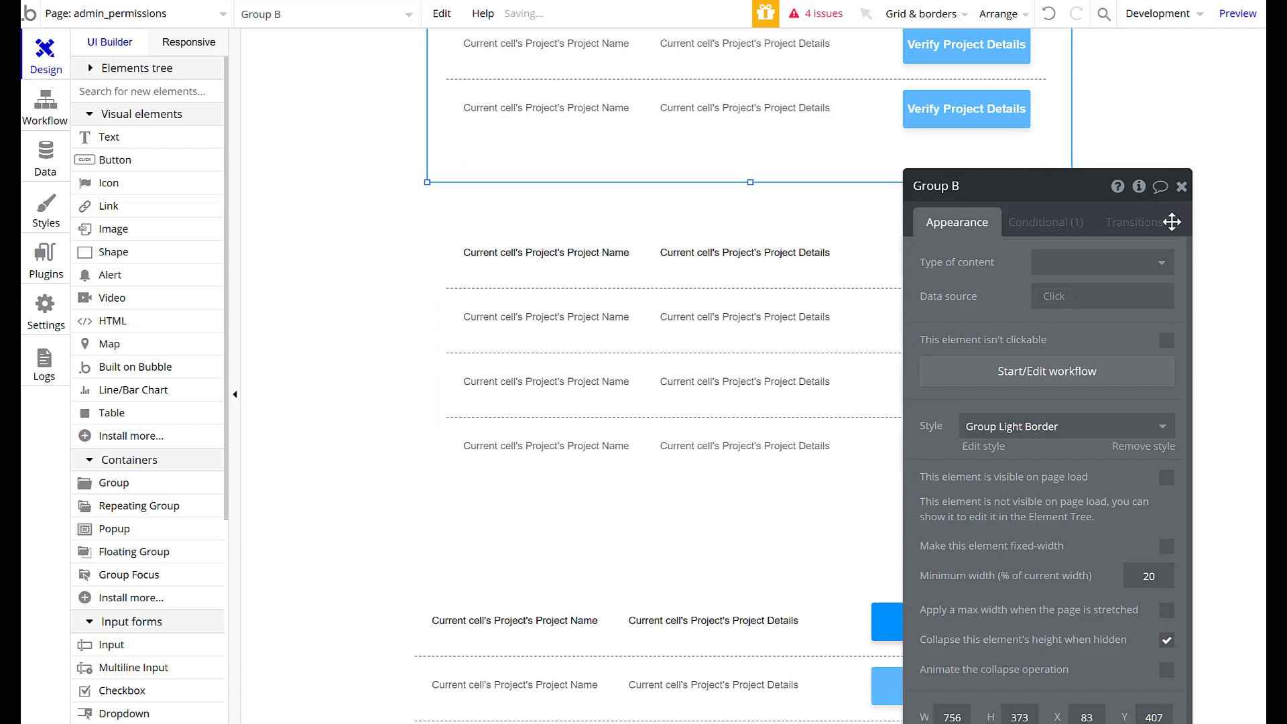
Check the visibility conditions of Group B and Group C.
click(1076, 222)
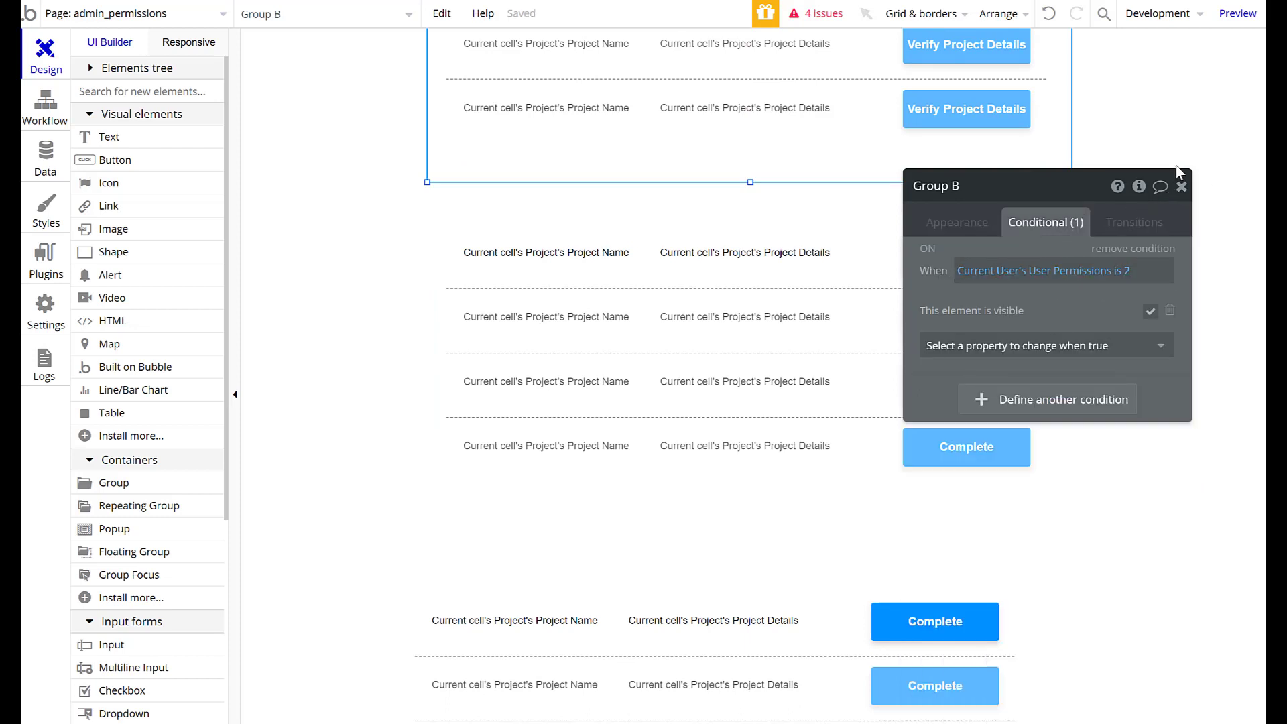
click(1180, 185)
double_click(907, 206)
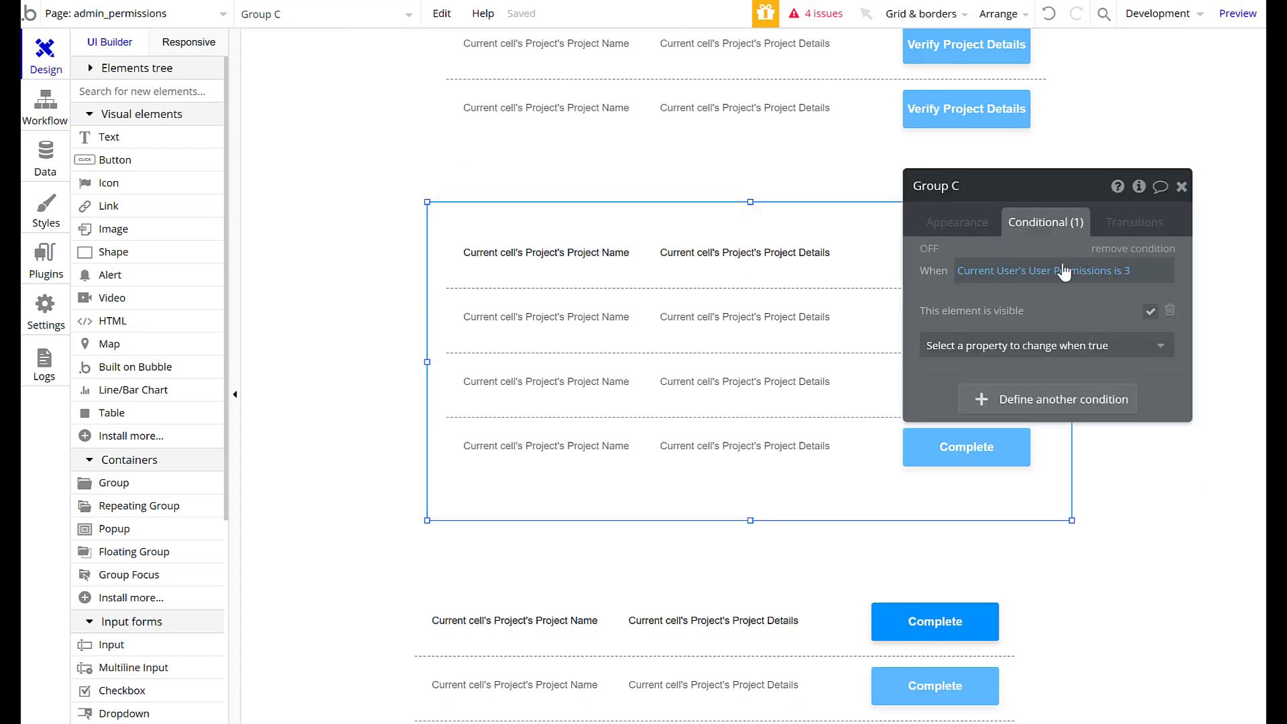
click(1181, 186)
Align Group D directly beneath Group C and remove its user permissions condition.
click(845, 572)
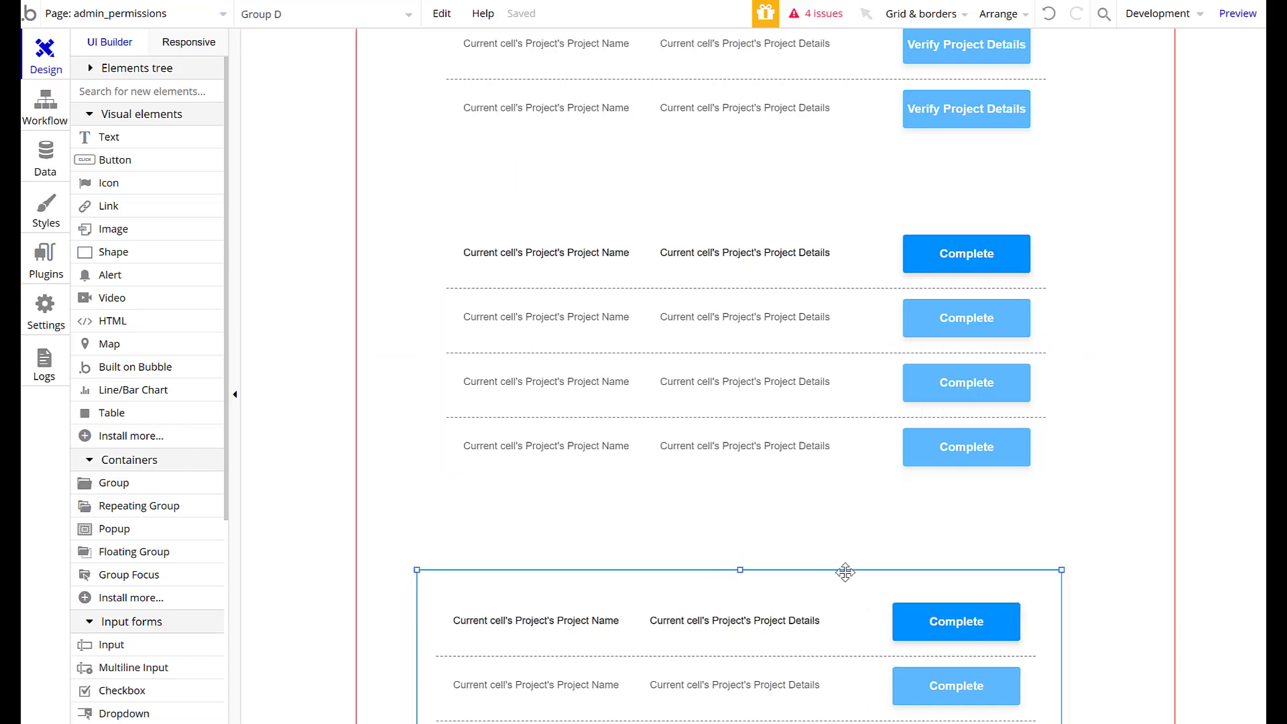
mouse_move(846, 572)
mouse_down()
mouse_move(824, 548)
mouse_move(834, 561)
mouse_up()
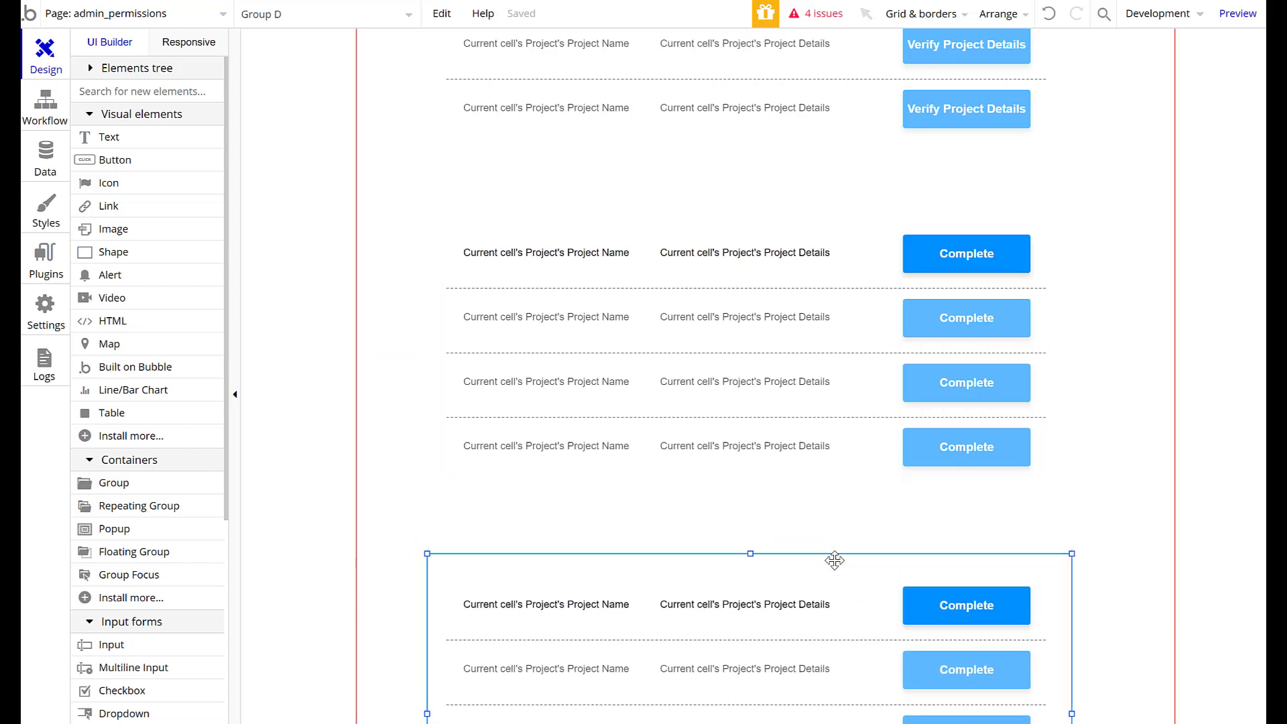
double_click(831, 563)
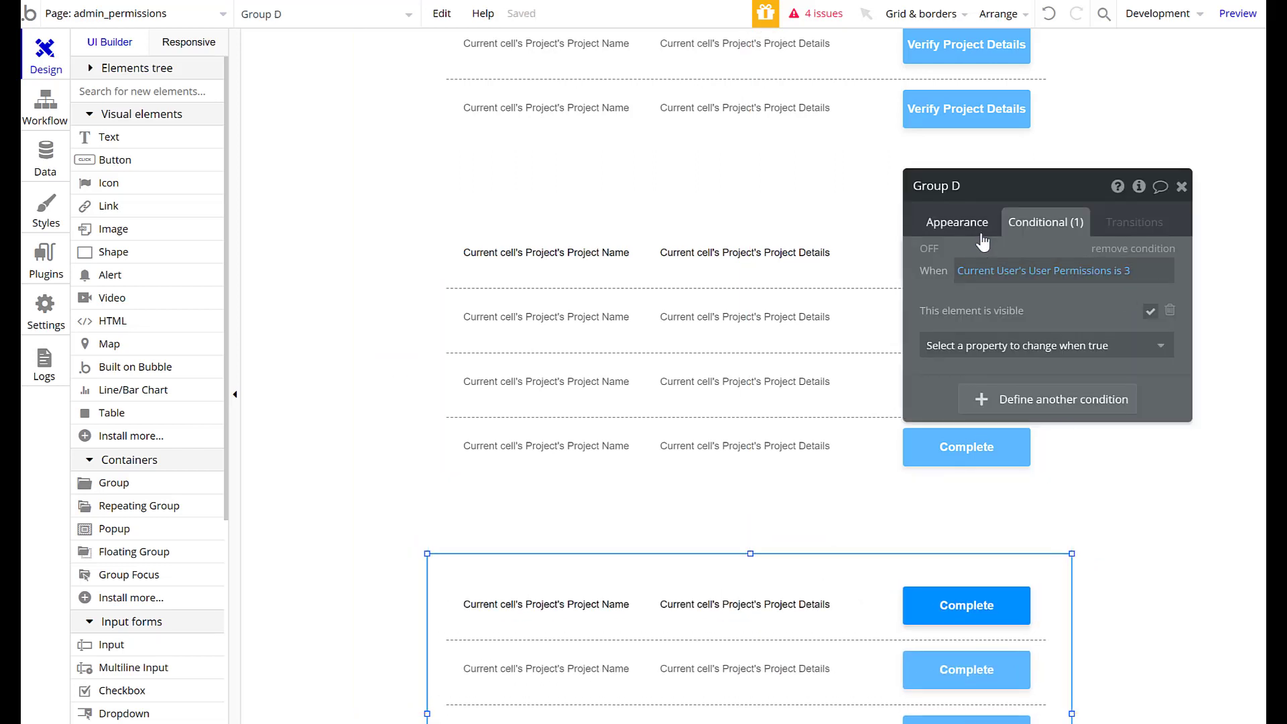
click(1133, 248)
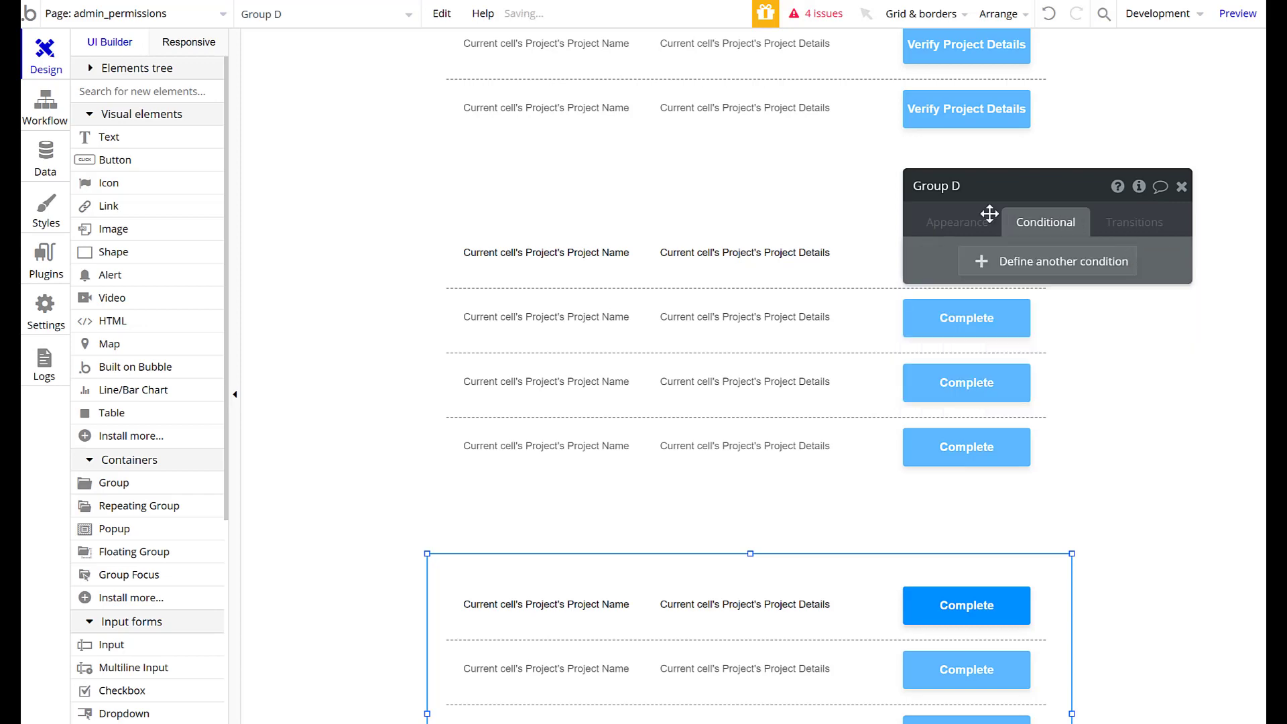
click(948, 225)
click(1181, 187)
Delete the Complete button from Group D's repeating group.
scroll(984, 409, down, 3)
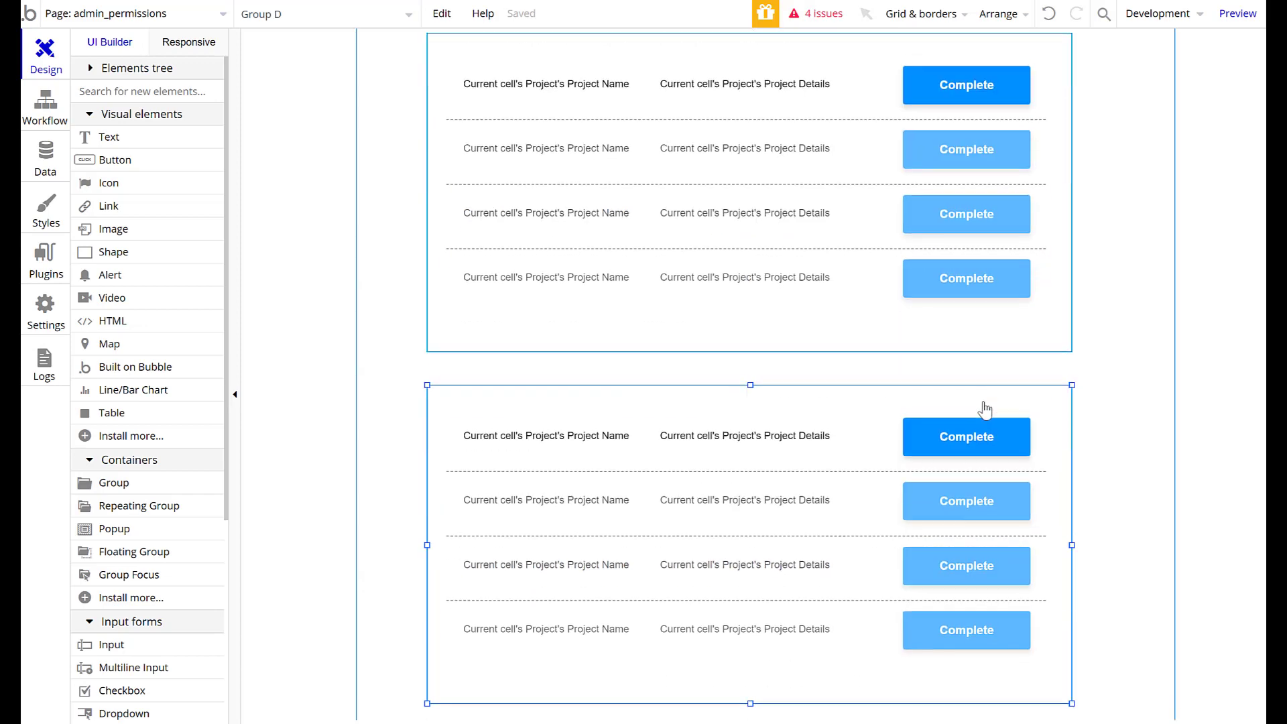
click(965, 448)
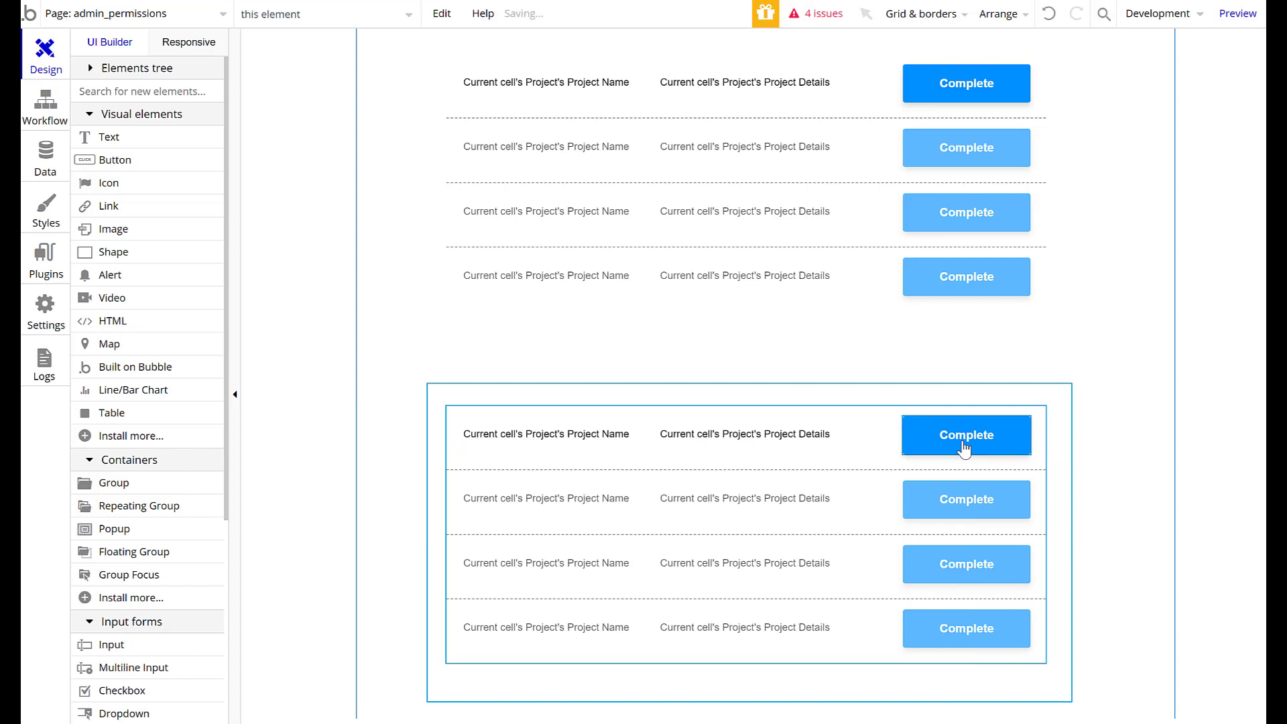
double_click(575, 451)
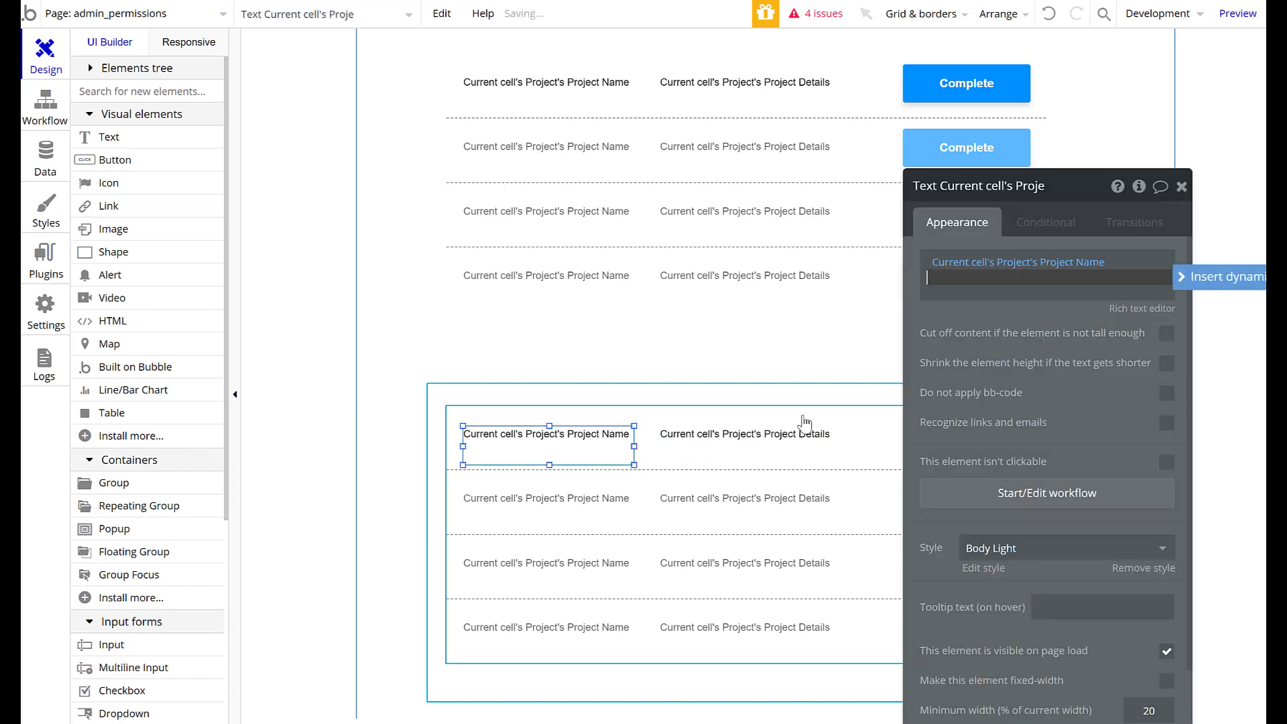
Set the Stage constraint to Completed in the project search of Group D's repeating group.
click(870, 421)
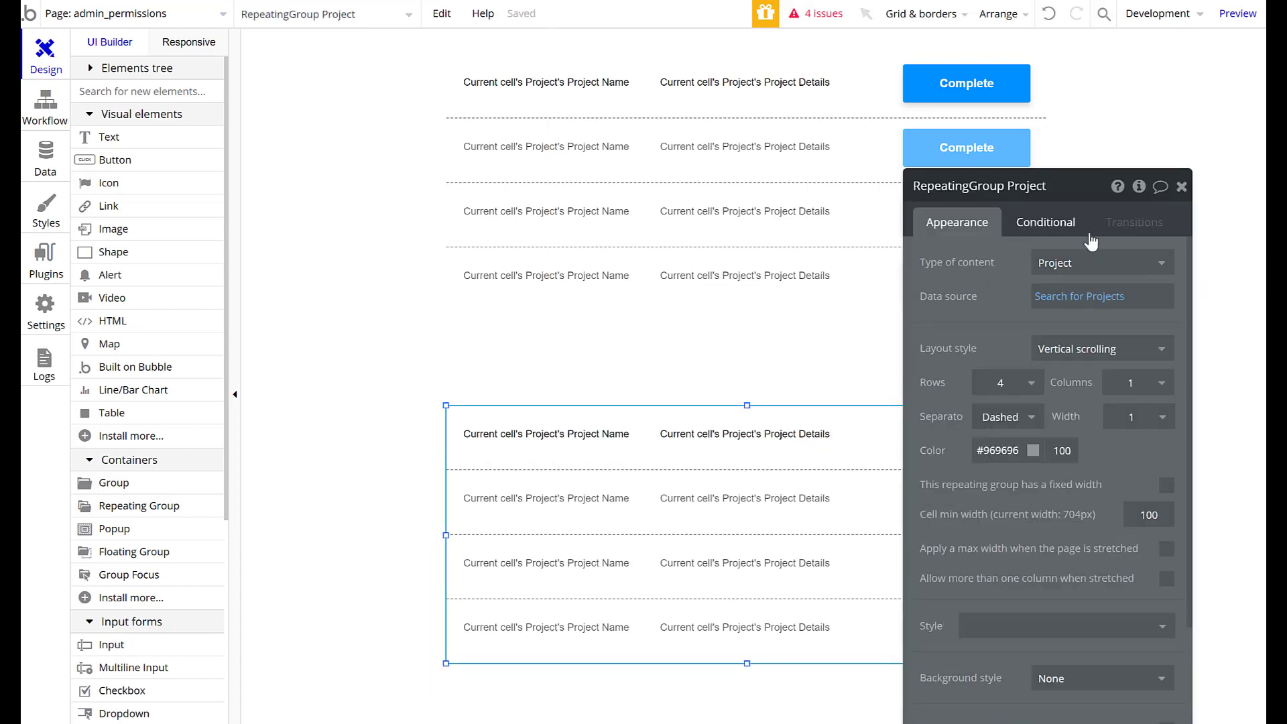
click(1080, 296)
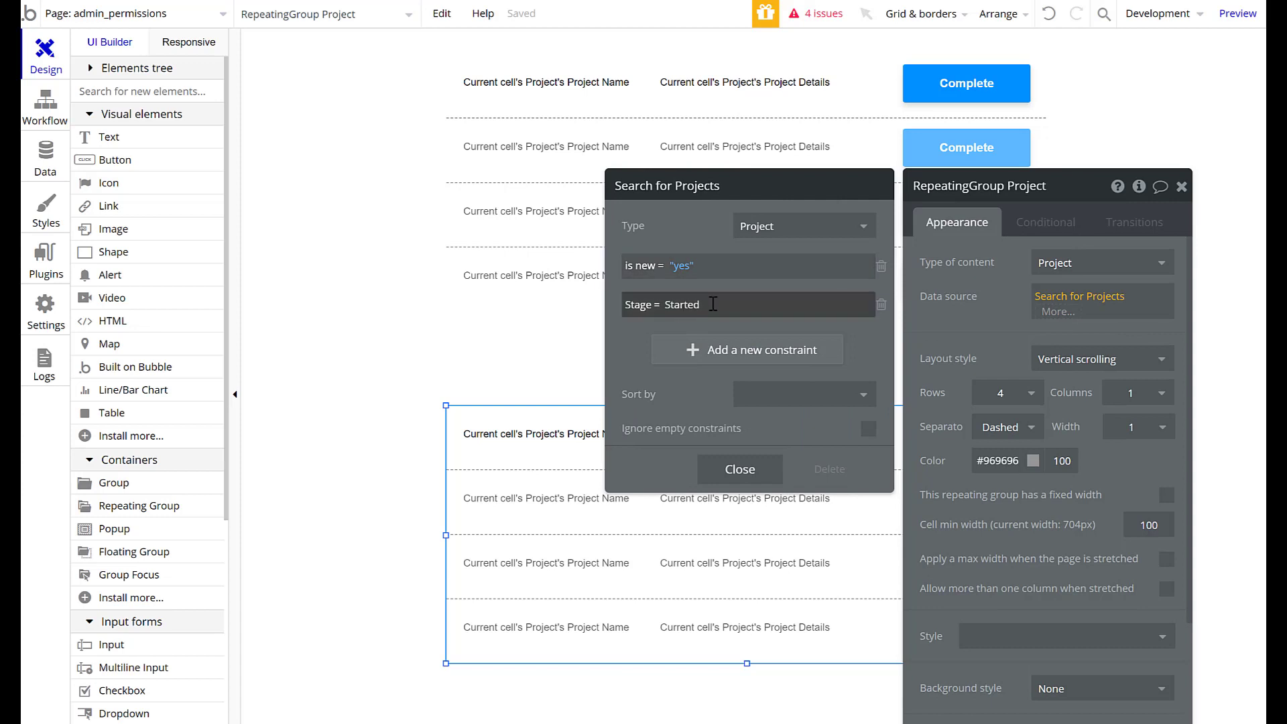
click(713, 304)
text(Completed)
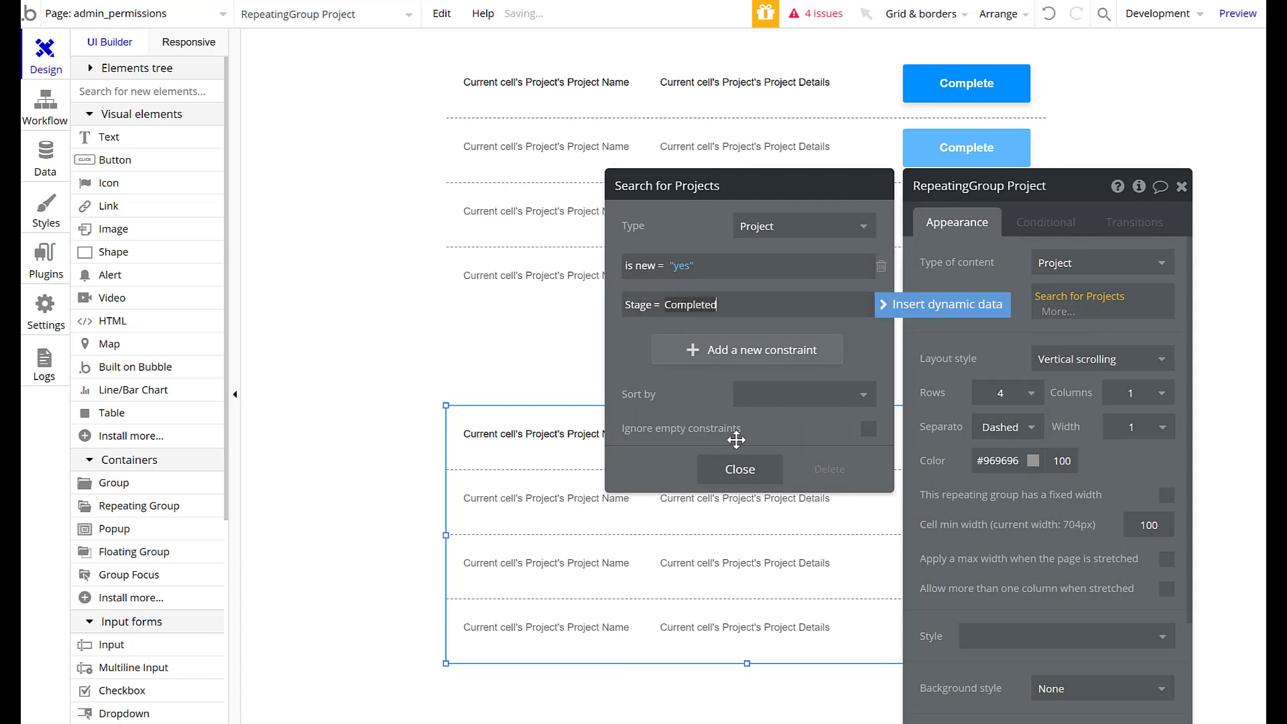
click(738, 471)
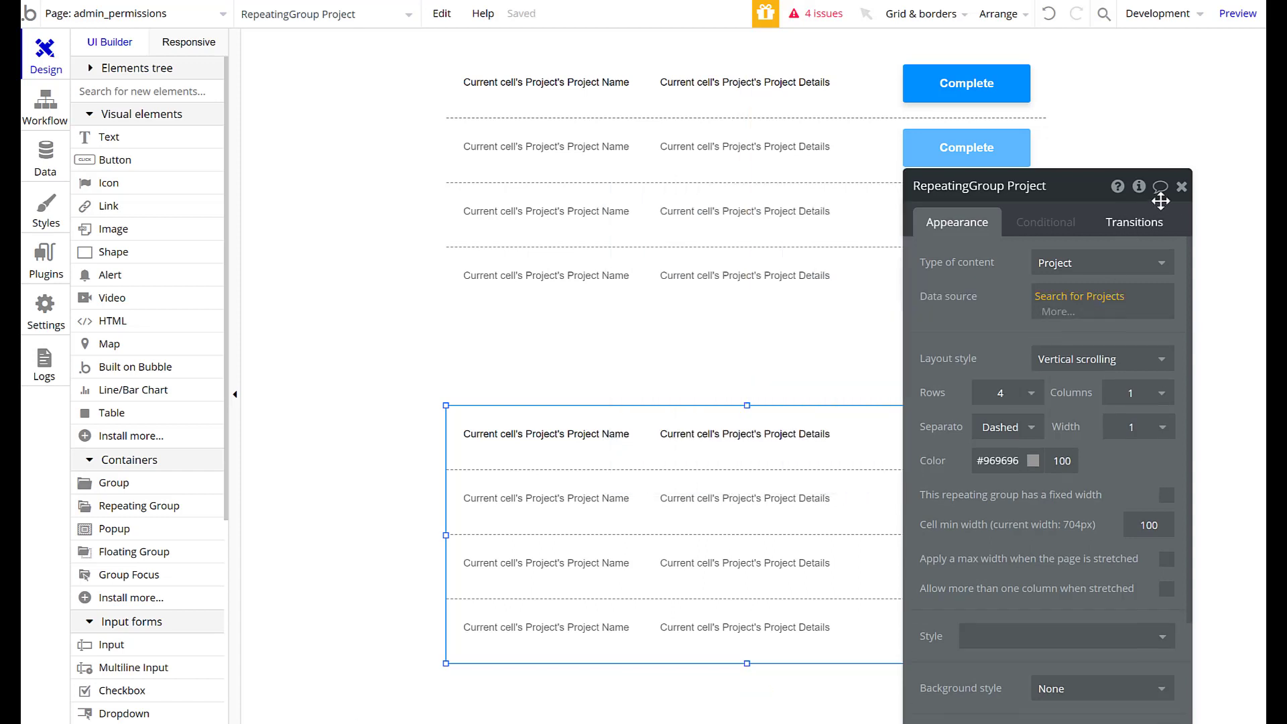
click(1181, 186)
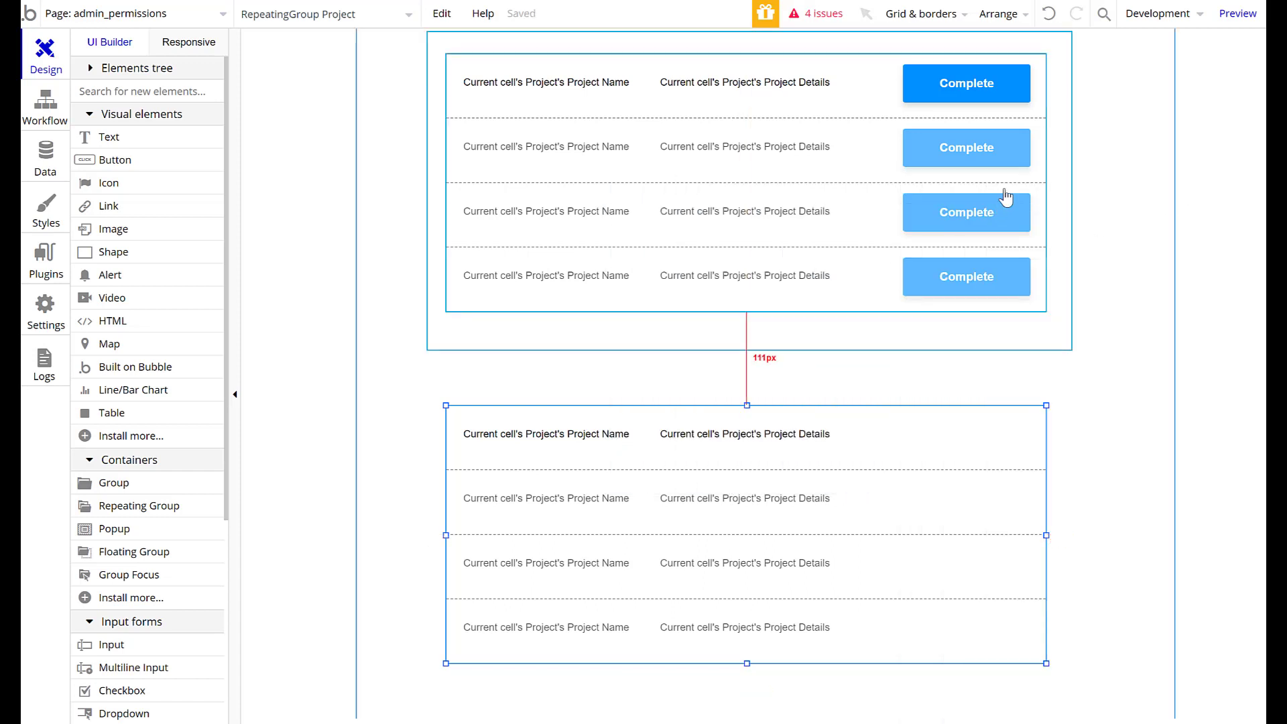
Check the Stage value set by the Group C Complete button's workflow and return to the page design.
double_click(990, 86)
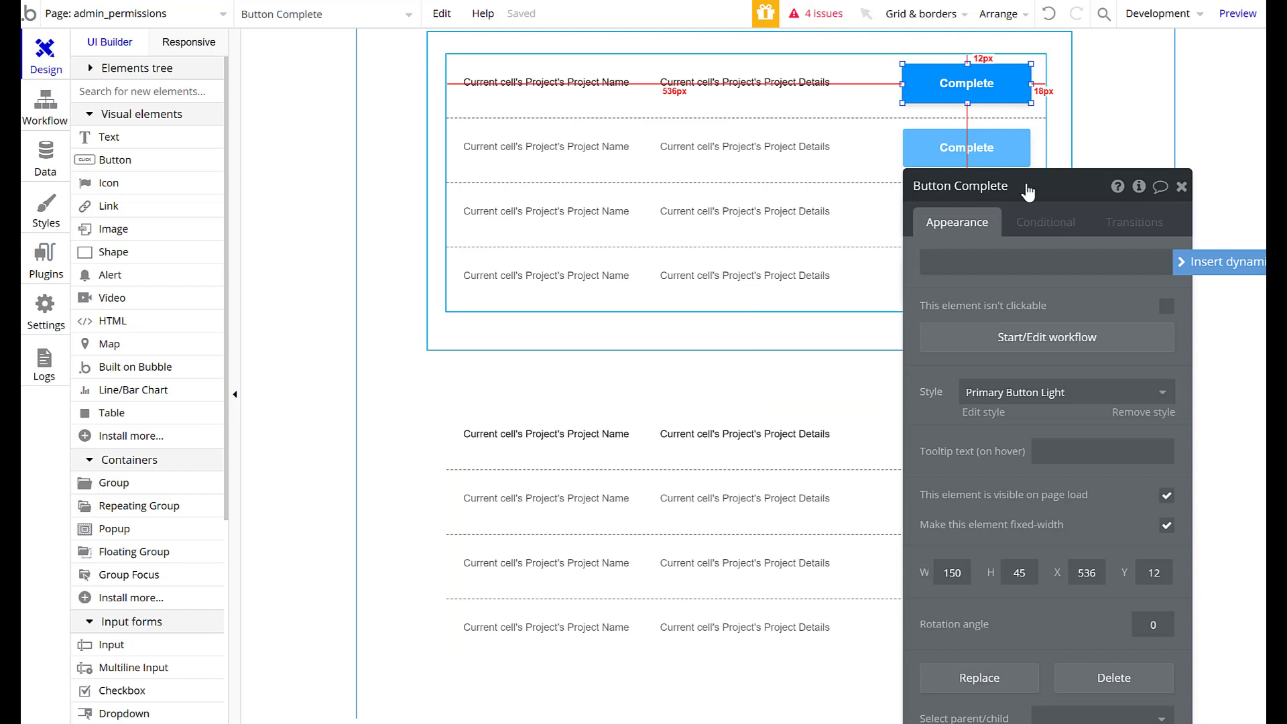
click(1029, 336)
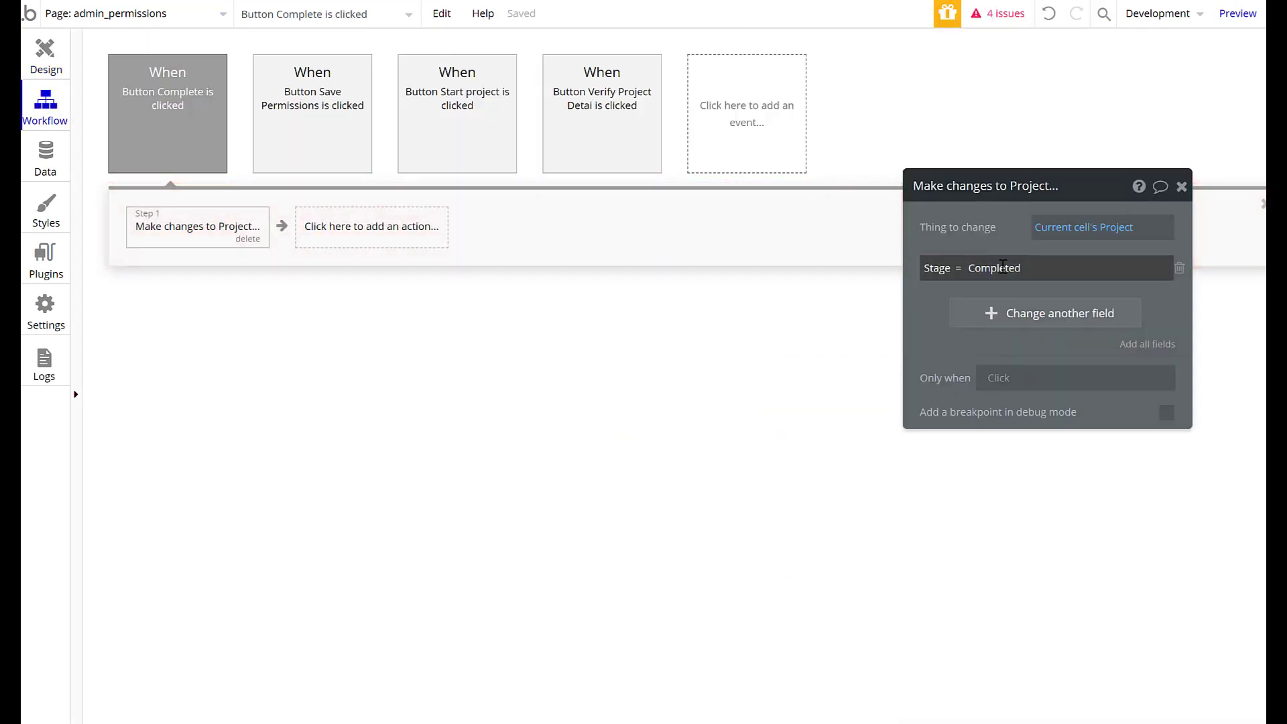
double_click(981, 268)
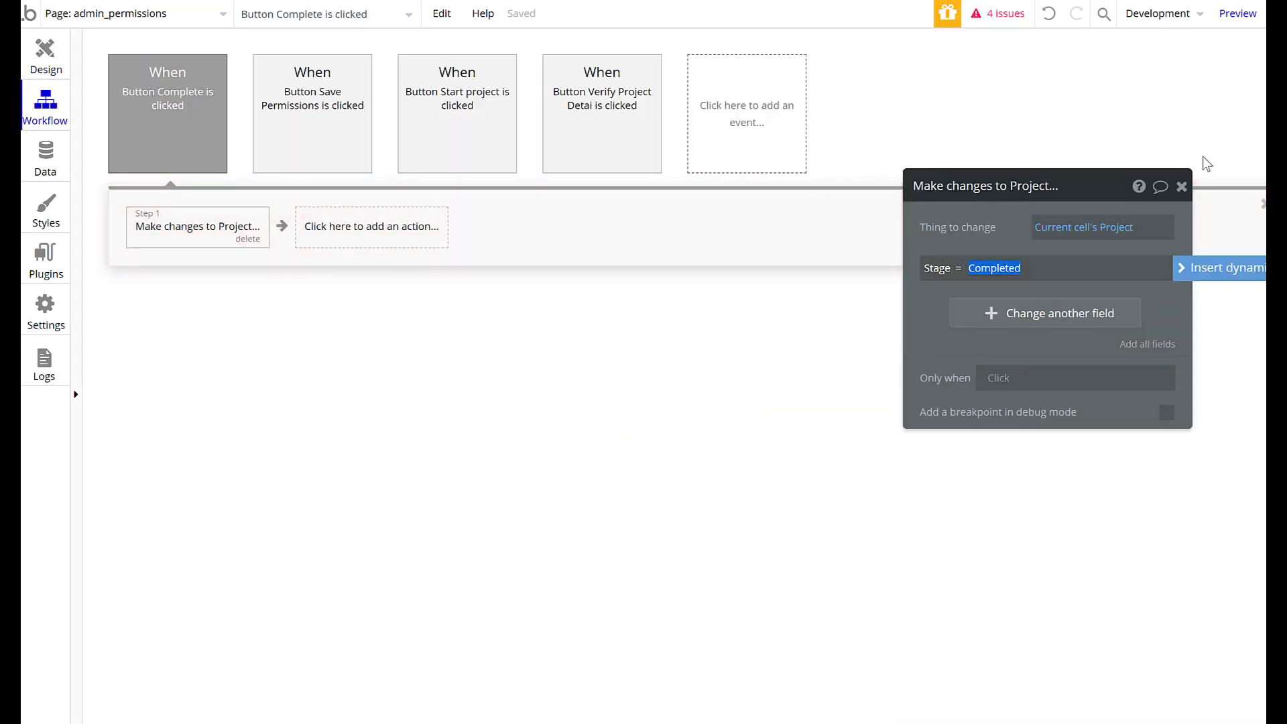
click(1181, 188)
click(63, 71)
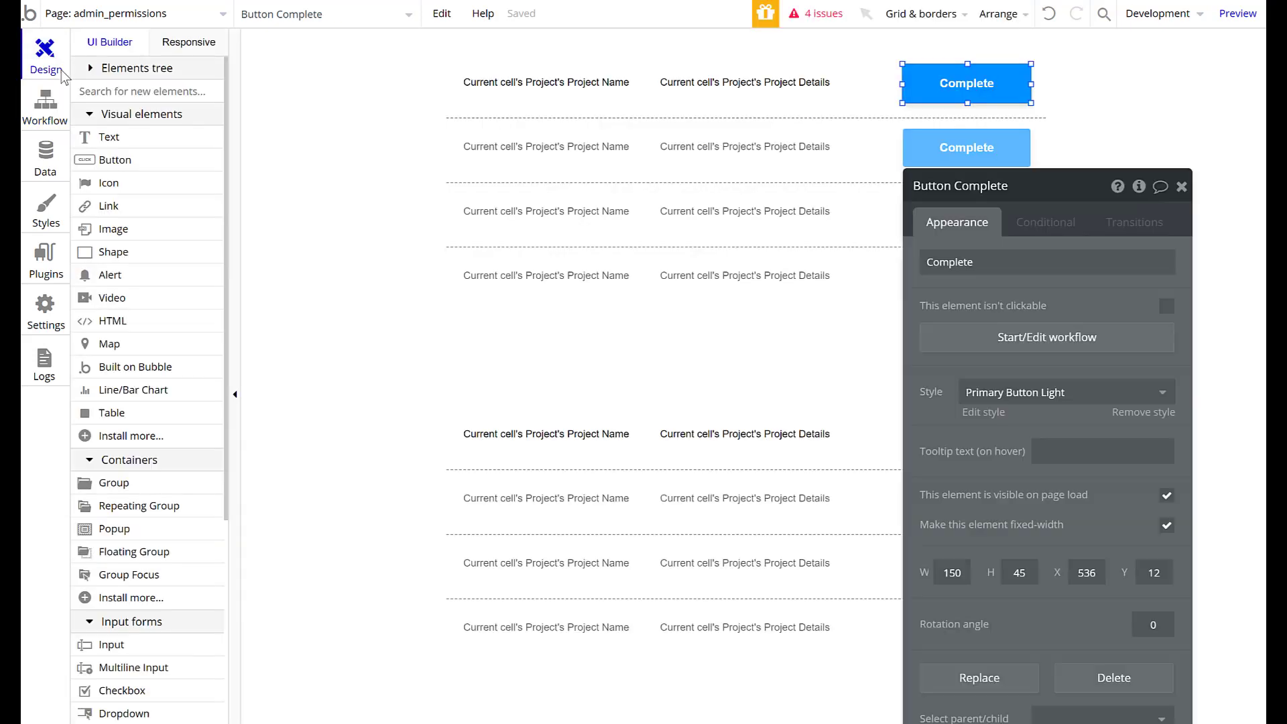
Reload the page preview, save permission level 1 for the current user and inspect the page for the completed projects list.
click(1237, 13)
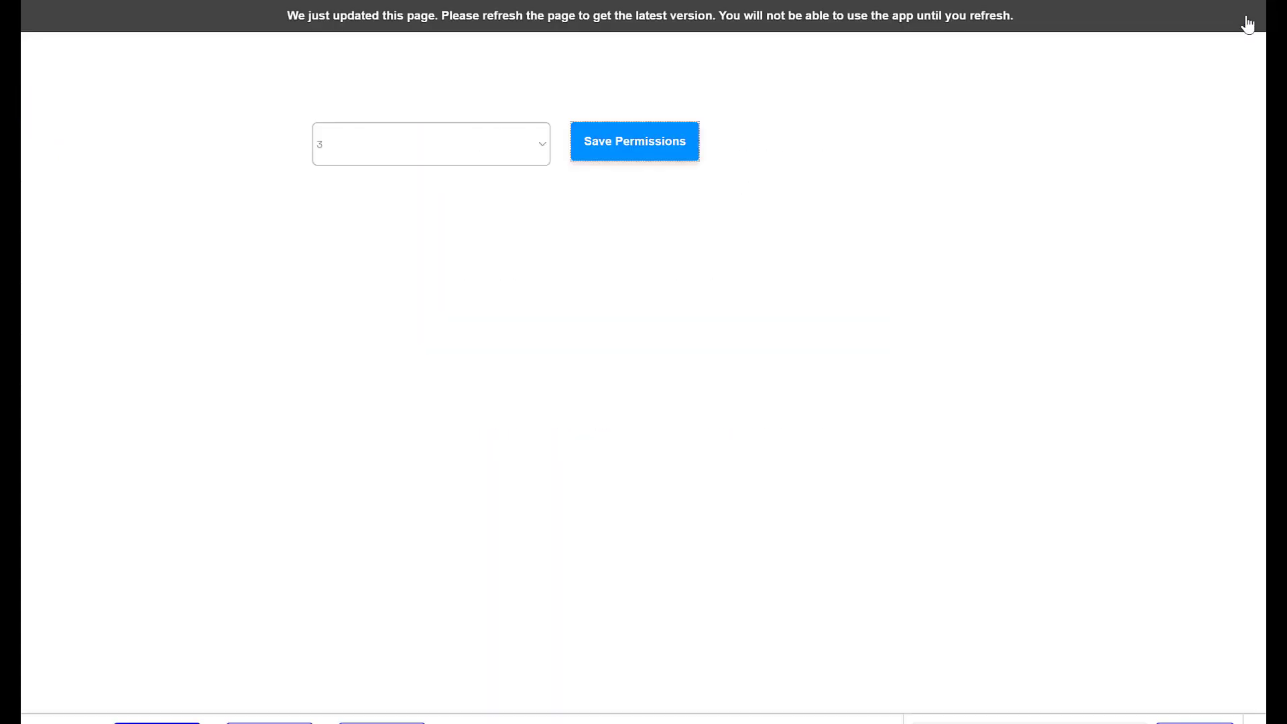
click(477, 151)
click(362, 94)
key(F5)
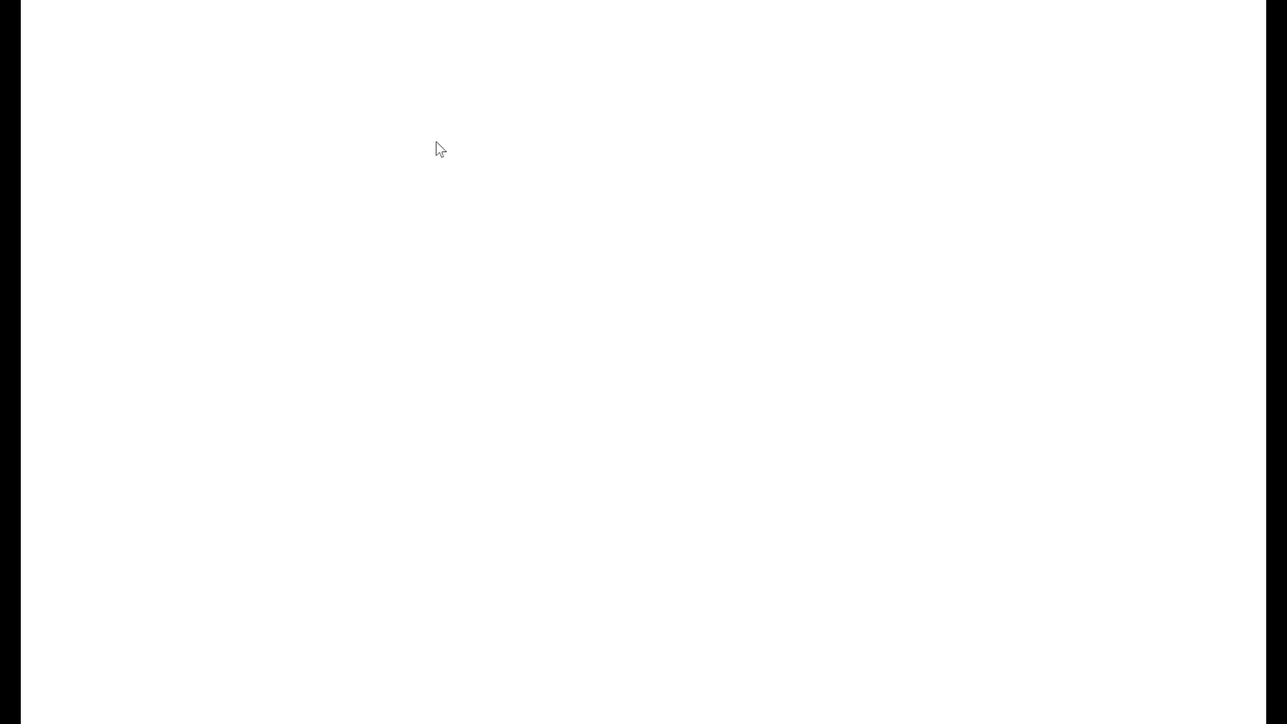
click(437, 143)
click(389, 191)
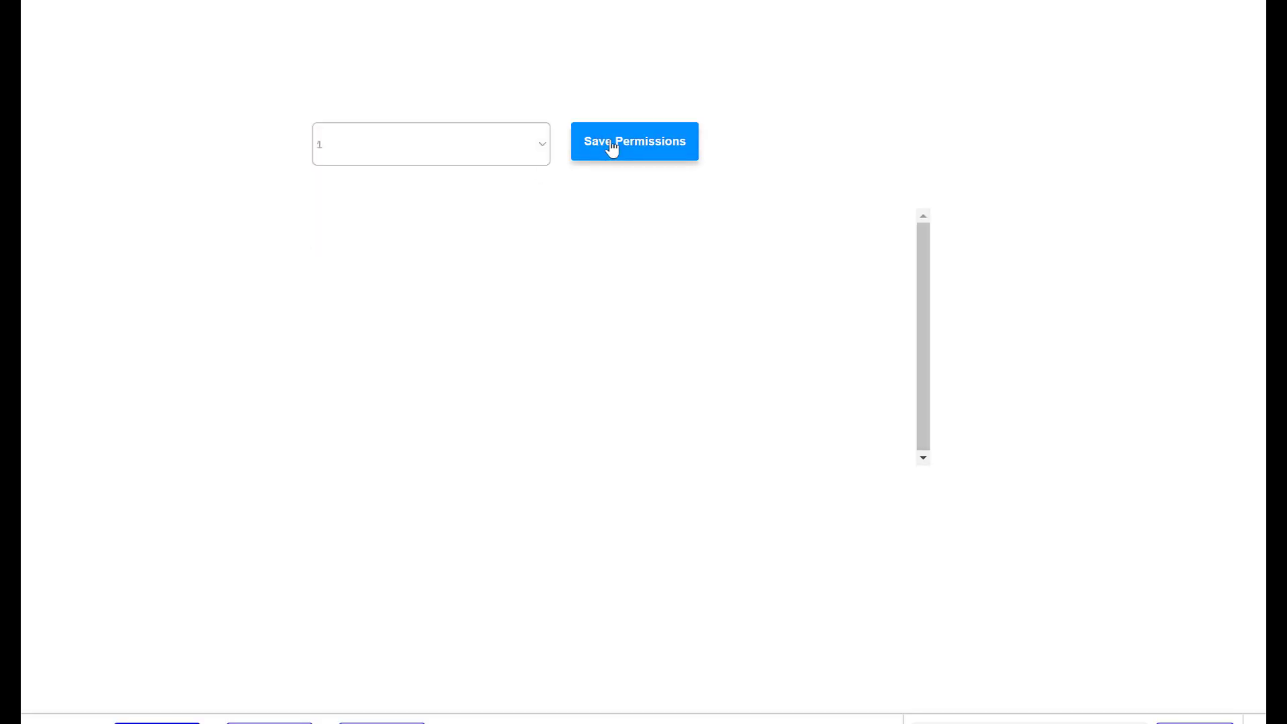
click(612, 144)
click(509, 161)
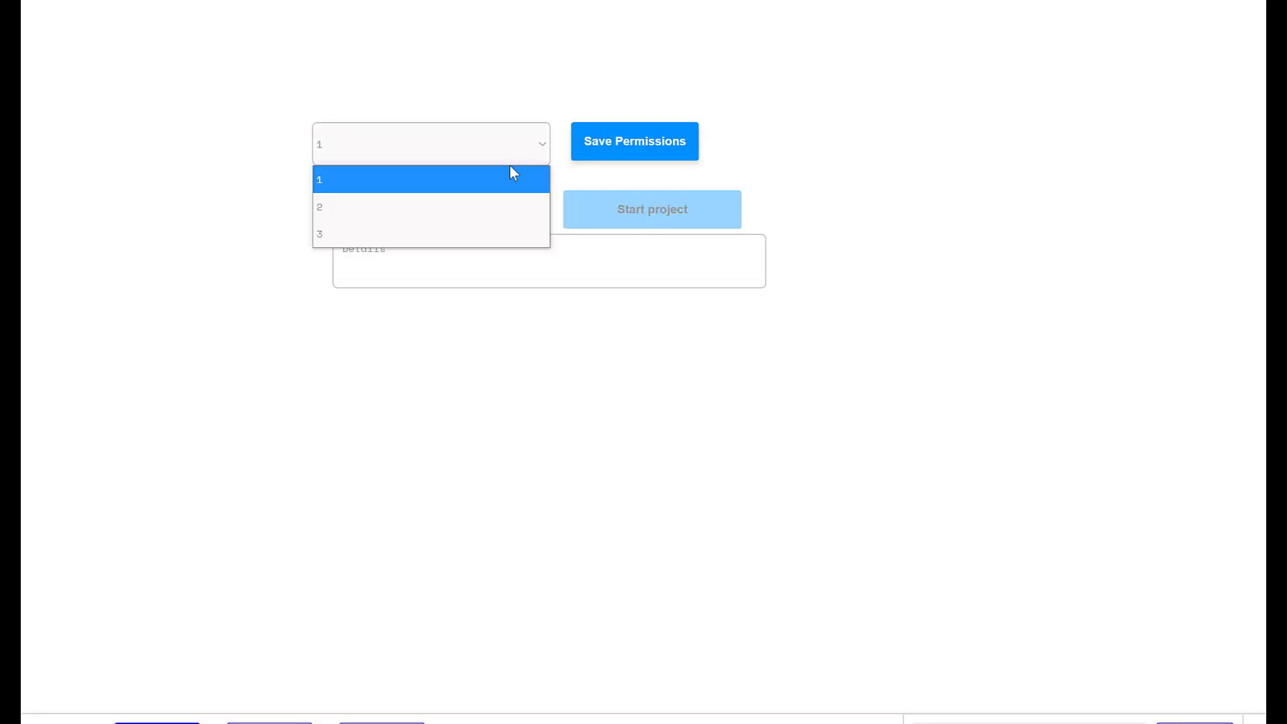
click(405, 366)
scroll(670, 590, down, 3)
scroll(601, 630, up, 3)
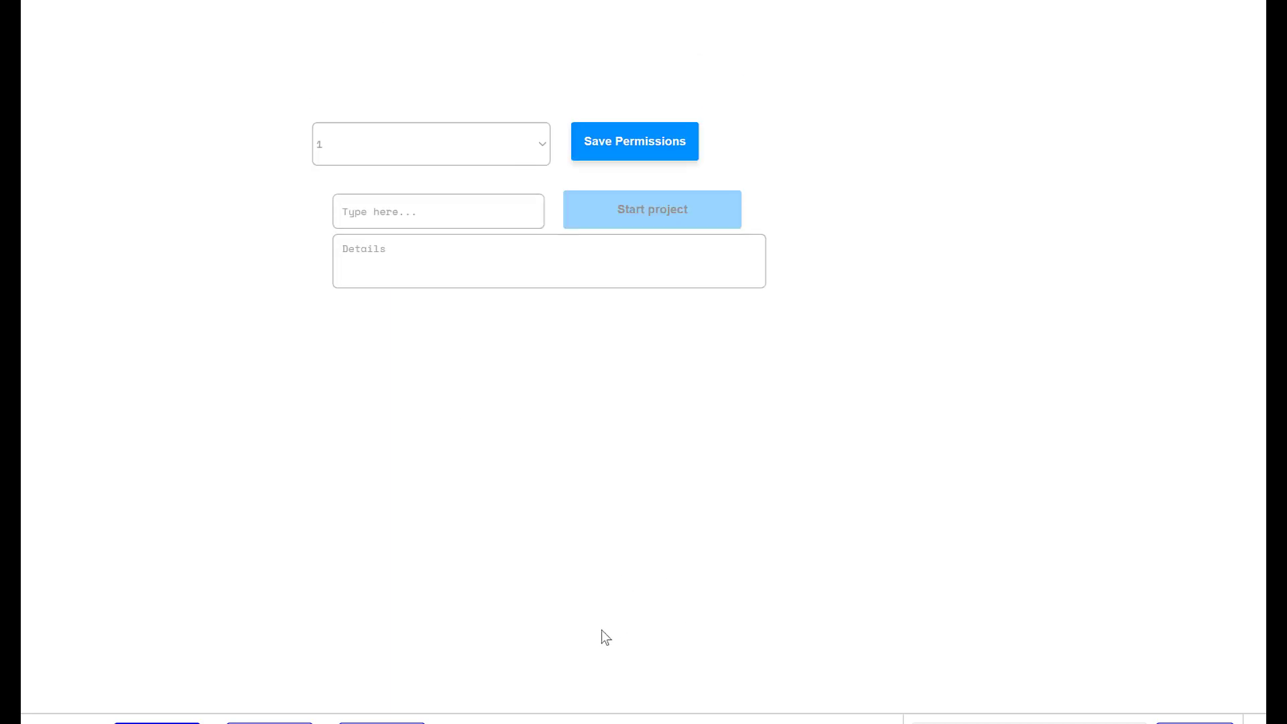
Return to the editor and make Group D visible on page load.
key(ctrl+Tab)
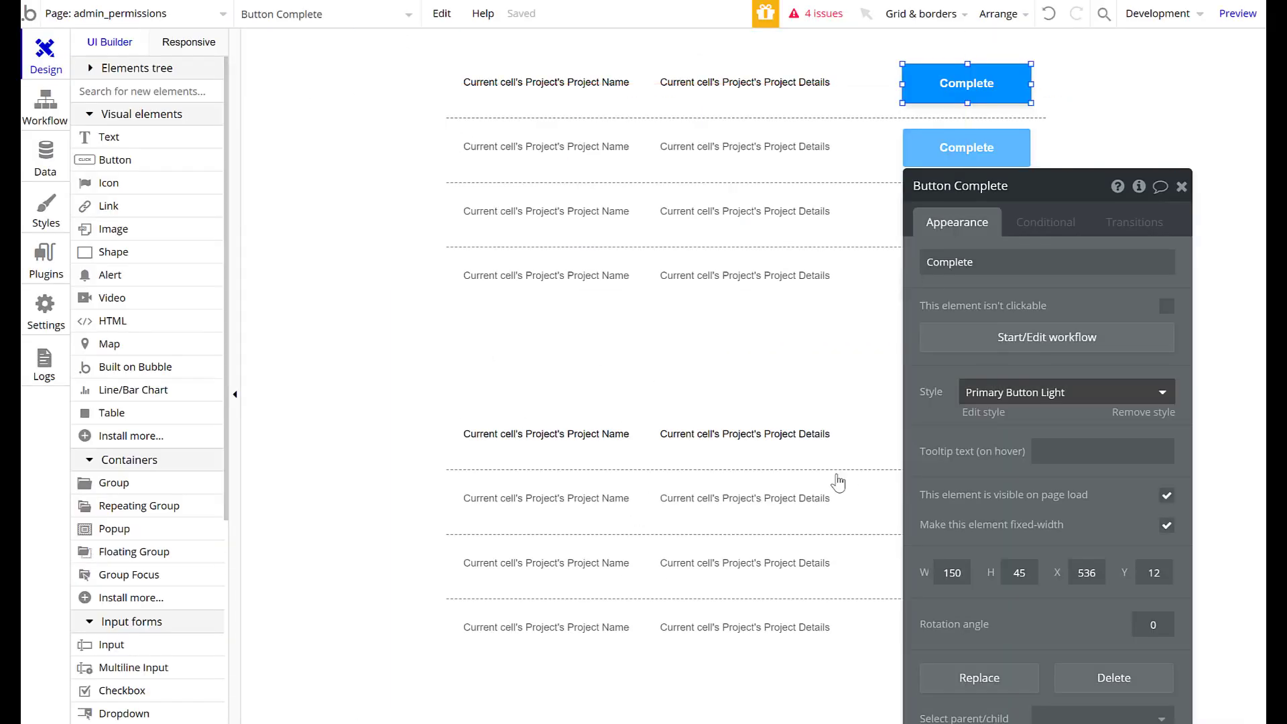
click(640, 385)
scroll(1199, 268, down, 1)
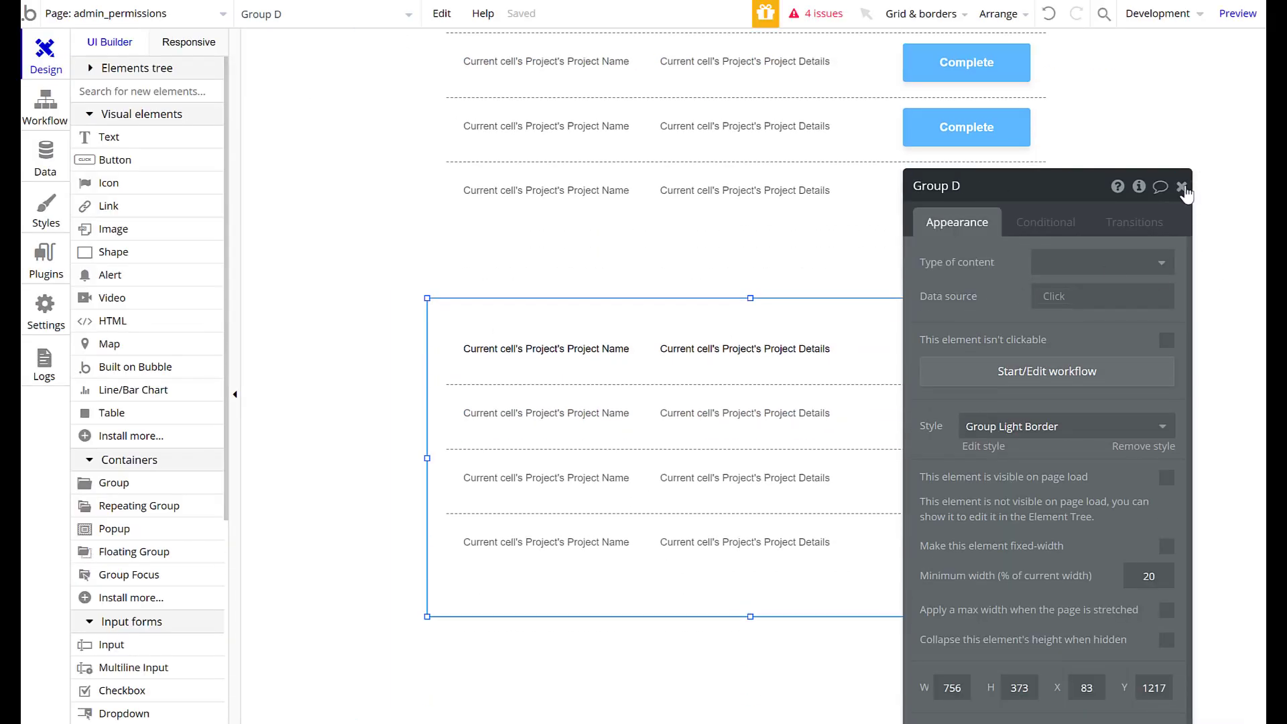
click(1181, 186)
double_click(960, 311)
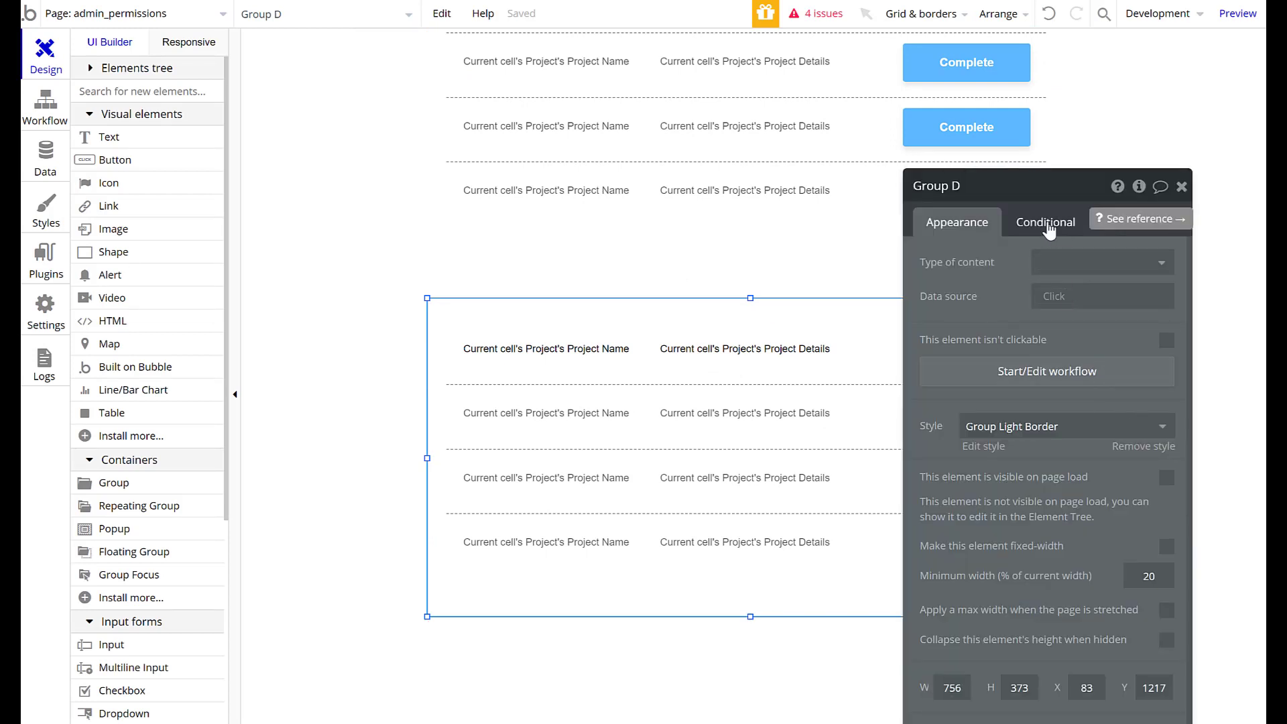
click(1166, 477)
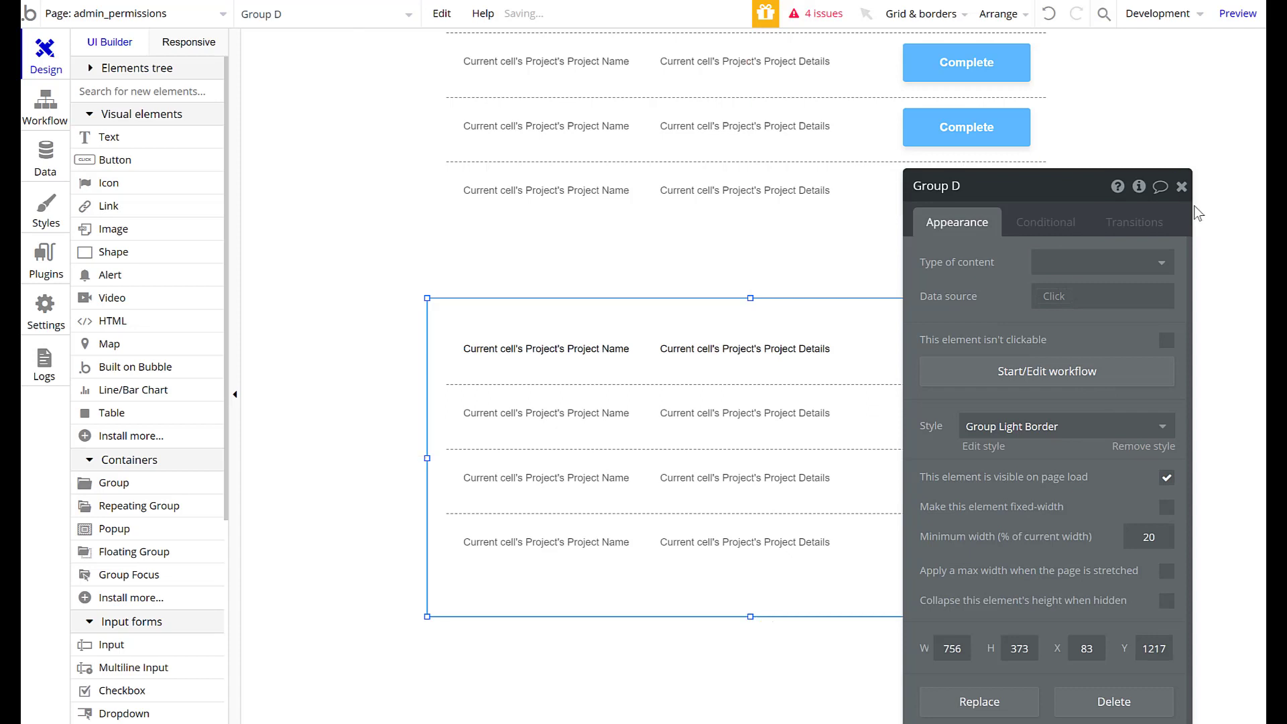
click(1181, 187)
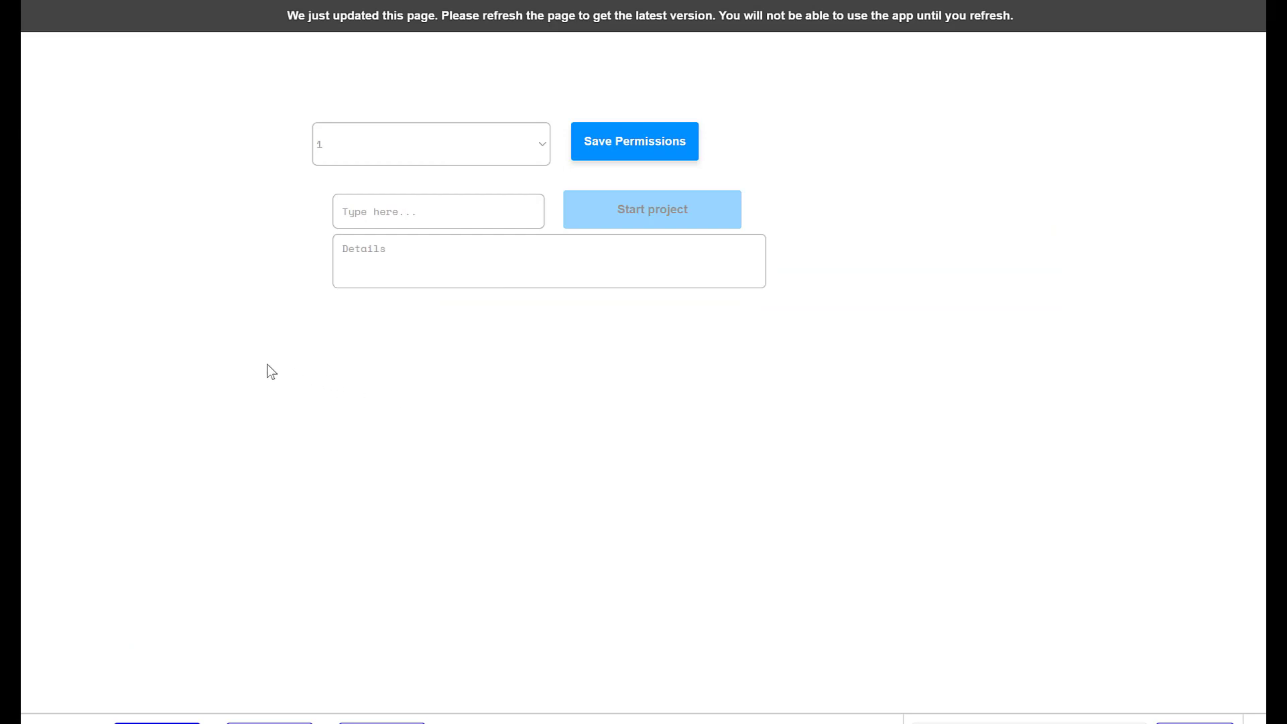
In the reloaded preview, start a project at permission level 1 named Testing 2 with the details Testing 2 notes.
key(F5)
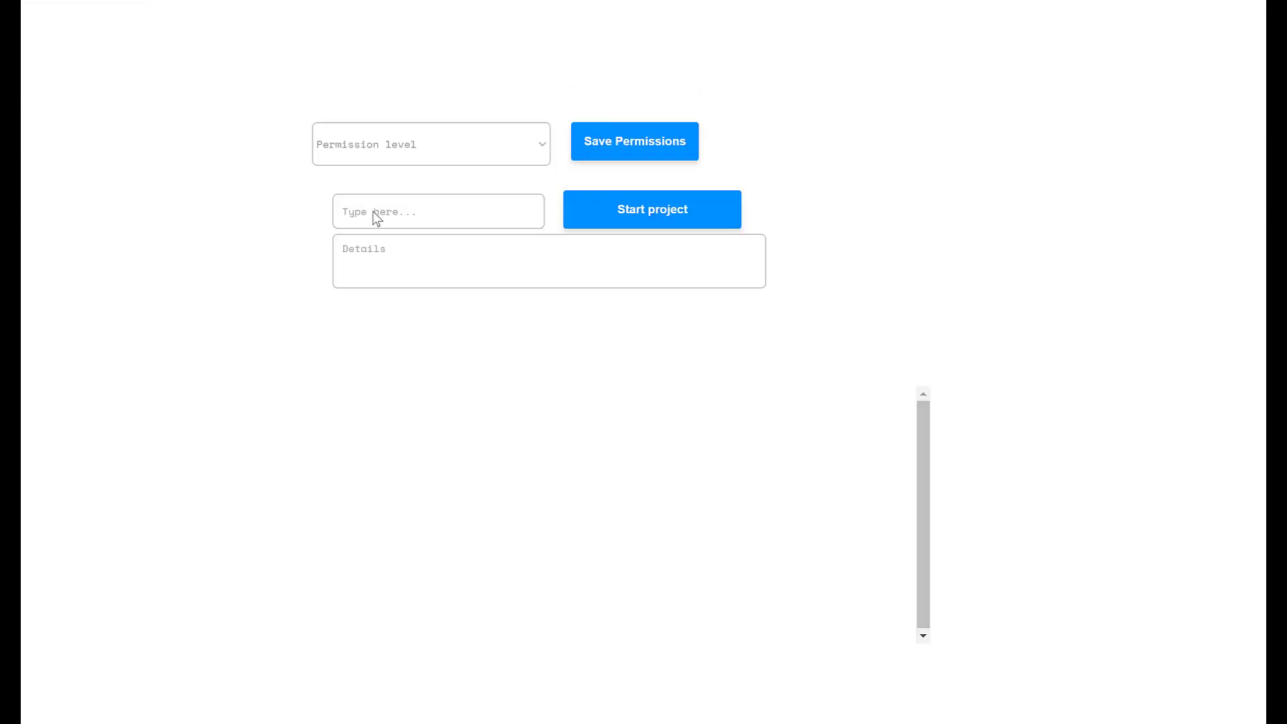
scroll(649, 488, down, 3)
scroll(670, 476, up, 3)
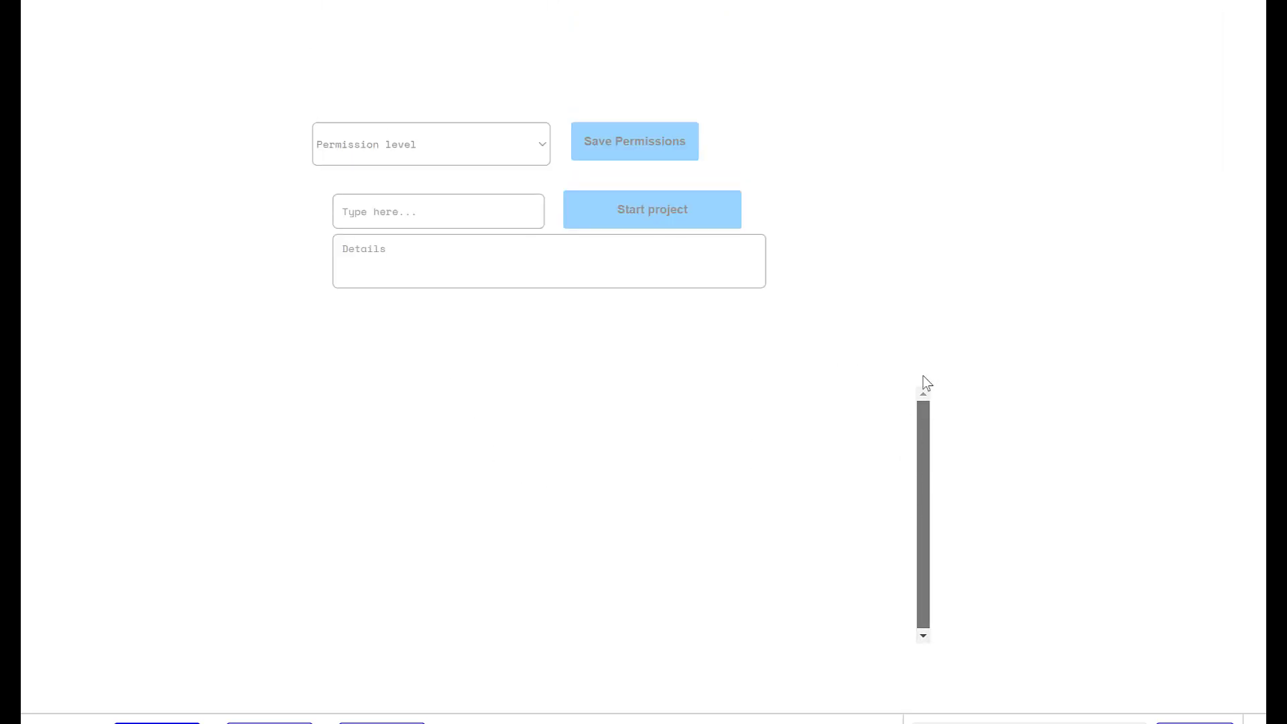
click(423, 139)
click(442, 190)
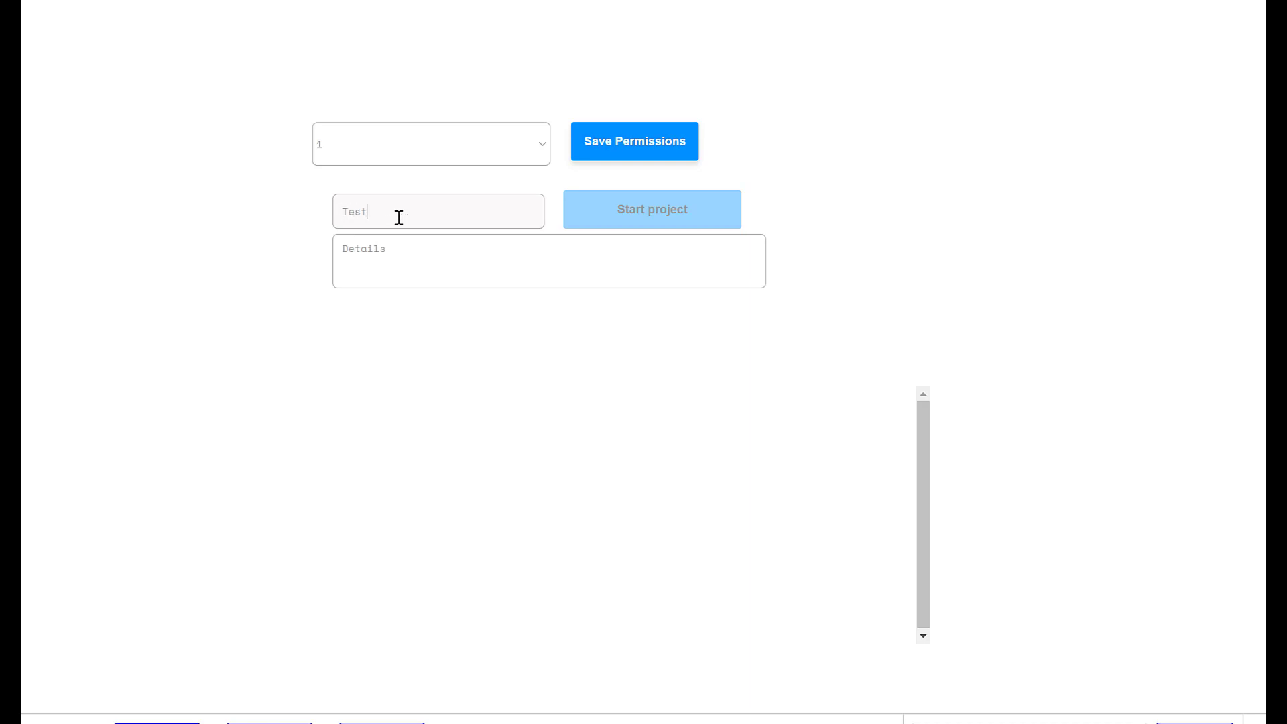
text(Testing 2 notes)
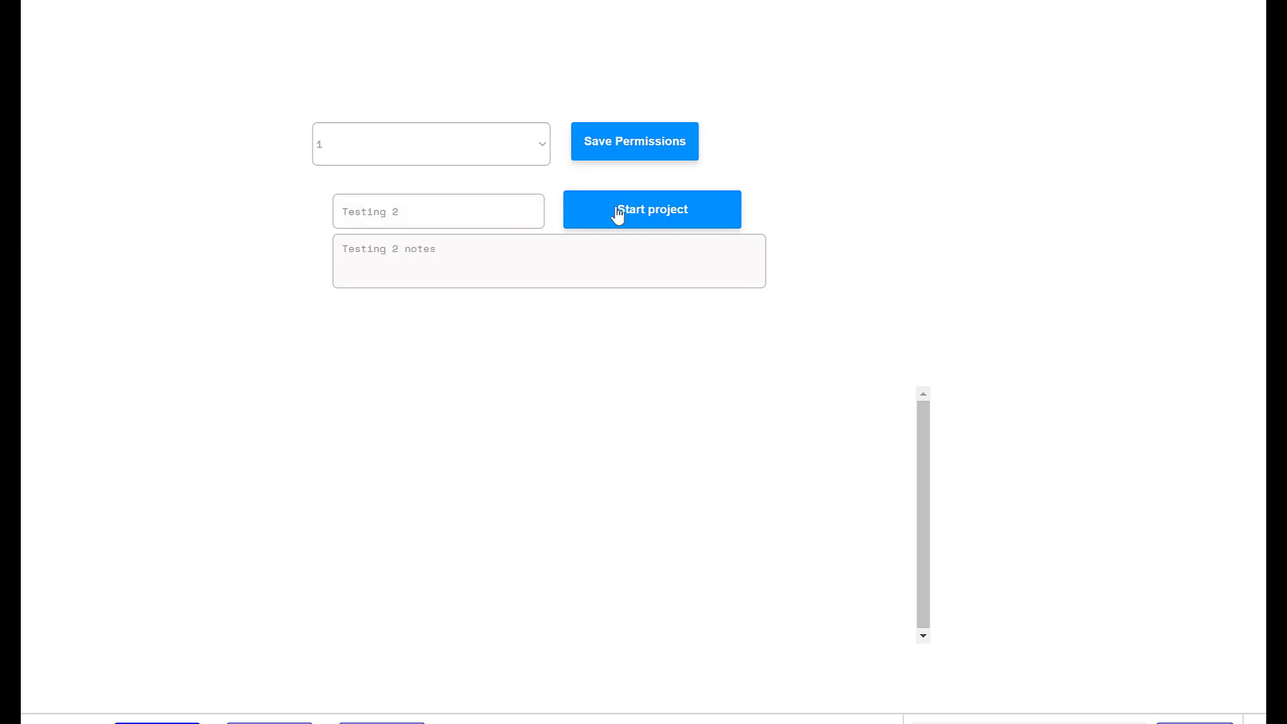
click(618, 214)
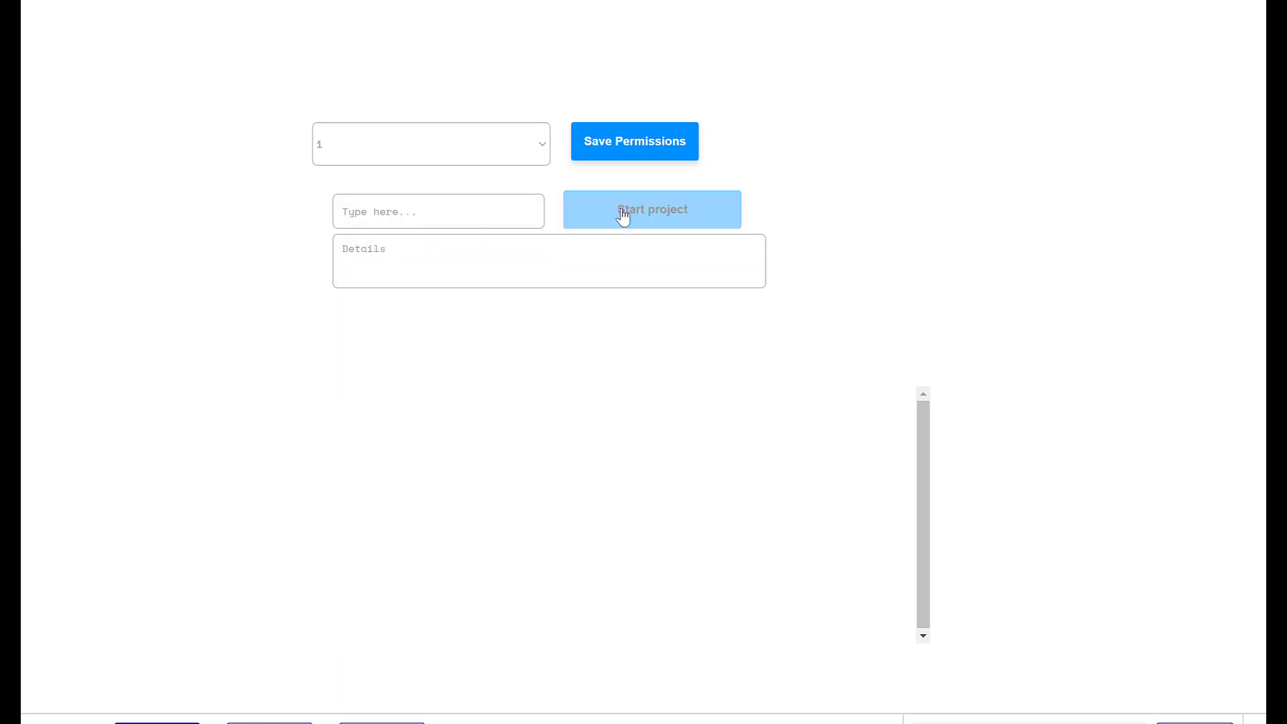
Save permission level 2 and verify the details of the Testing 2 project.
click(511, 159)
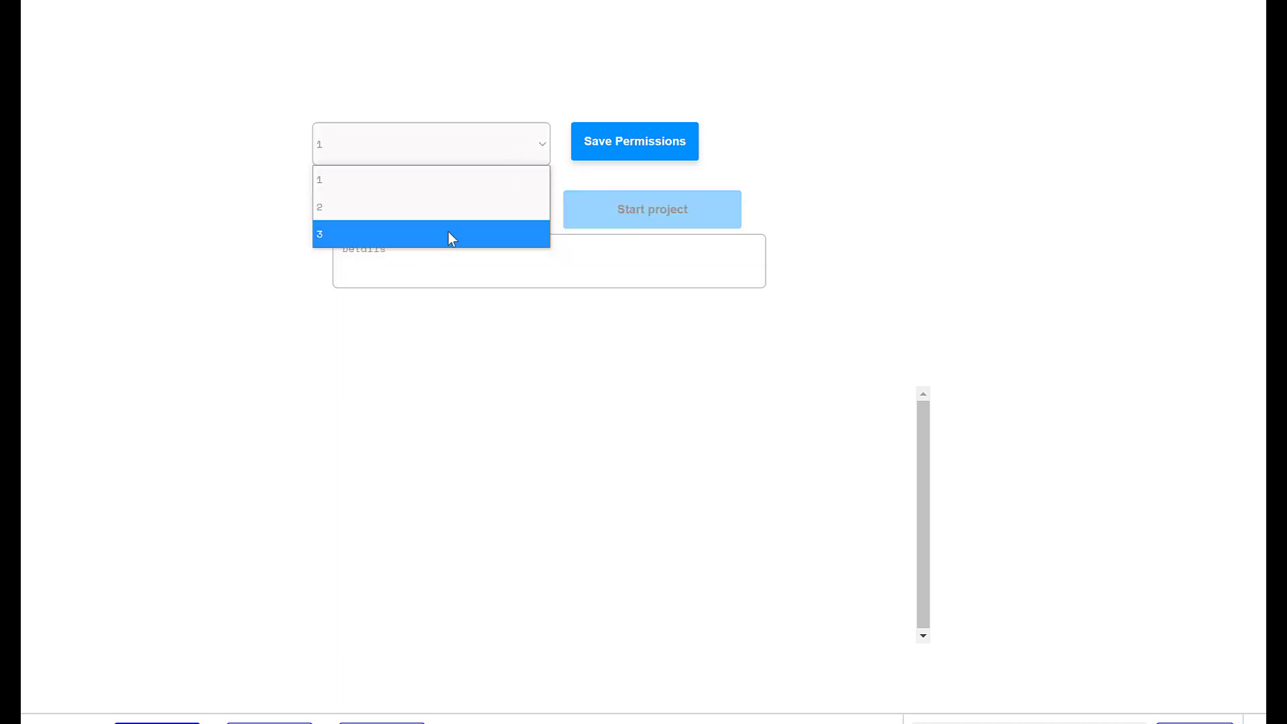
click(407, 206)
click(632, 140)
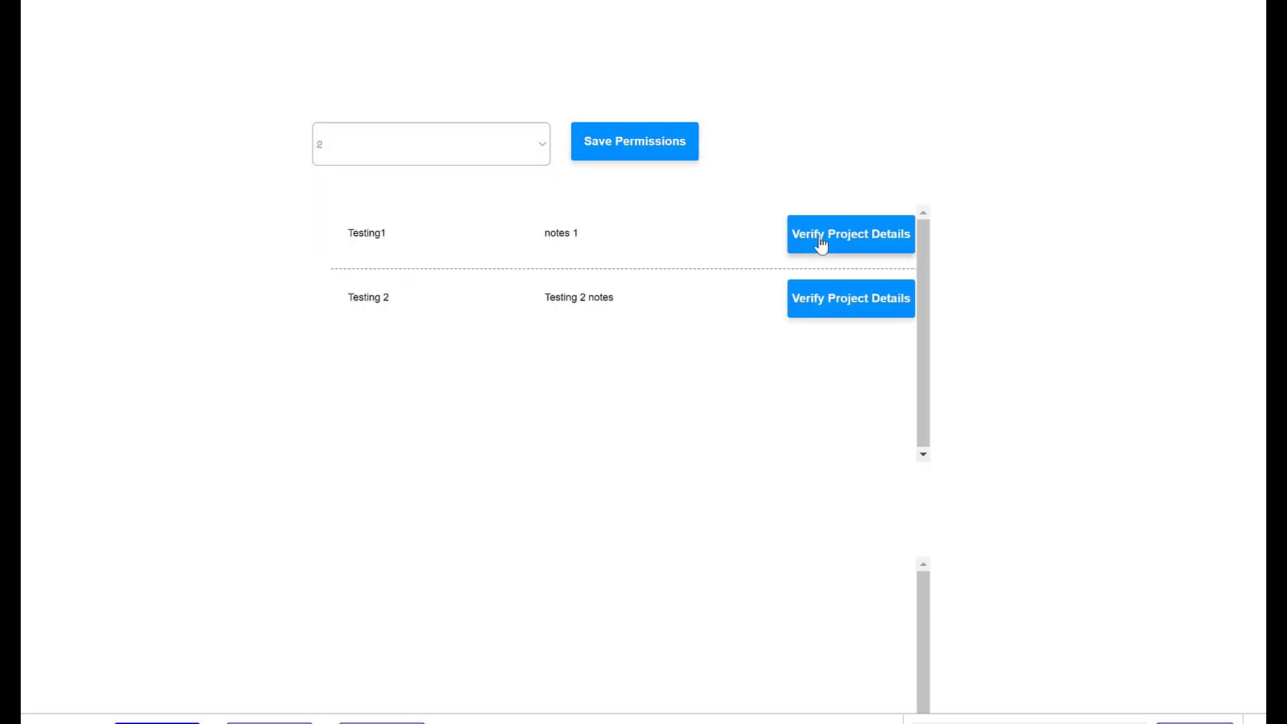
click(846, 298)
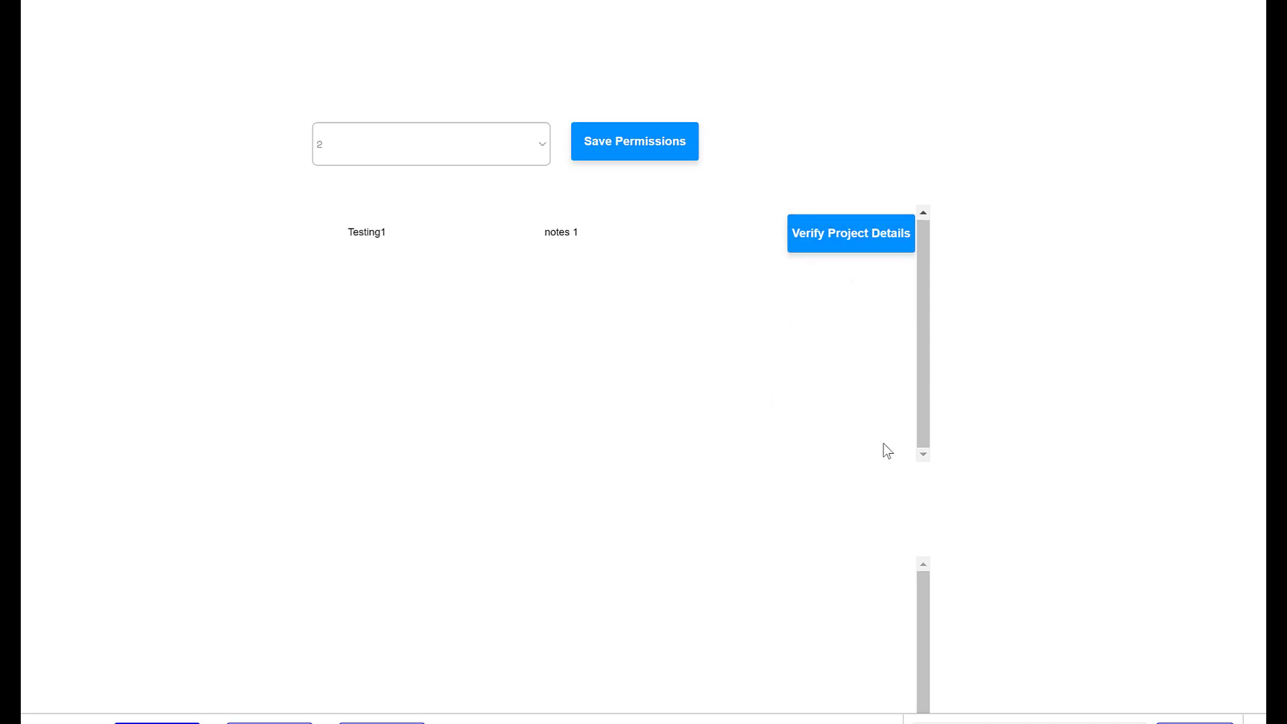
Save permission level 3, complete the Testing 2 project and check its entry in the completed projects list.
click(543, 157)
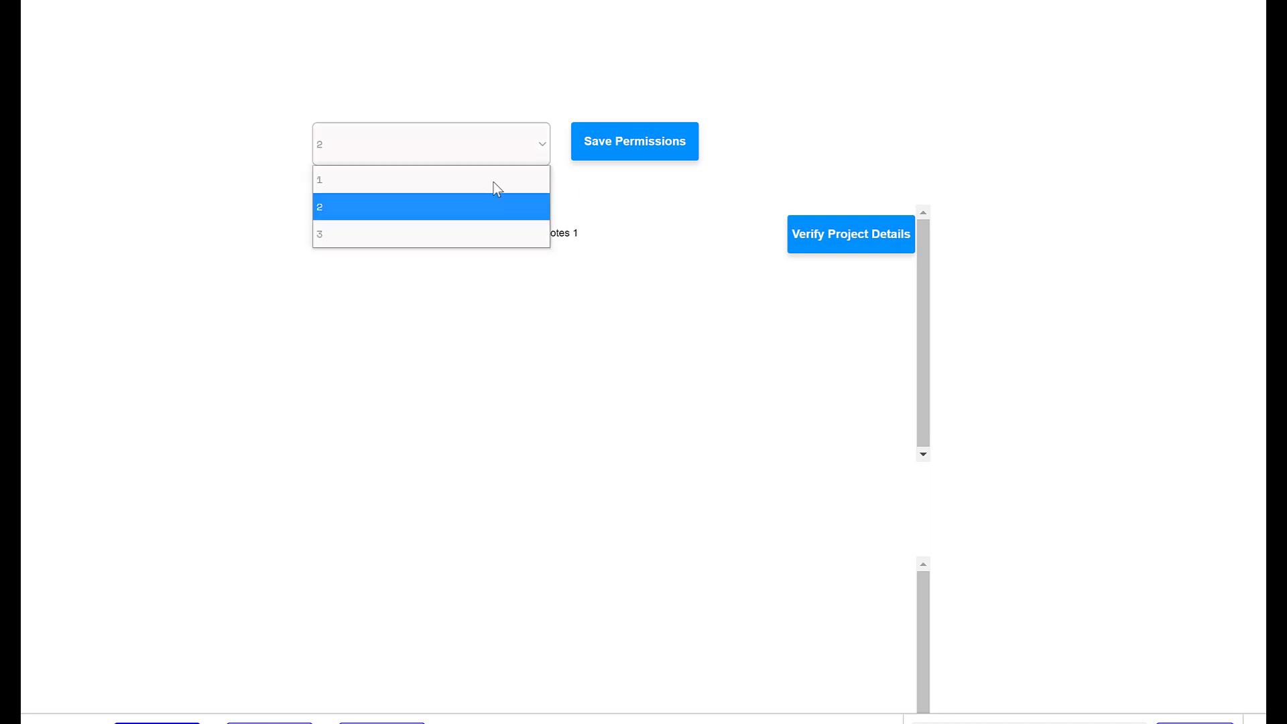
click(433, 238)
click(634, 157)
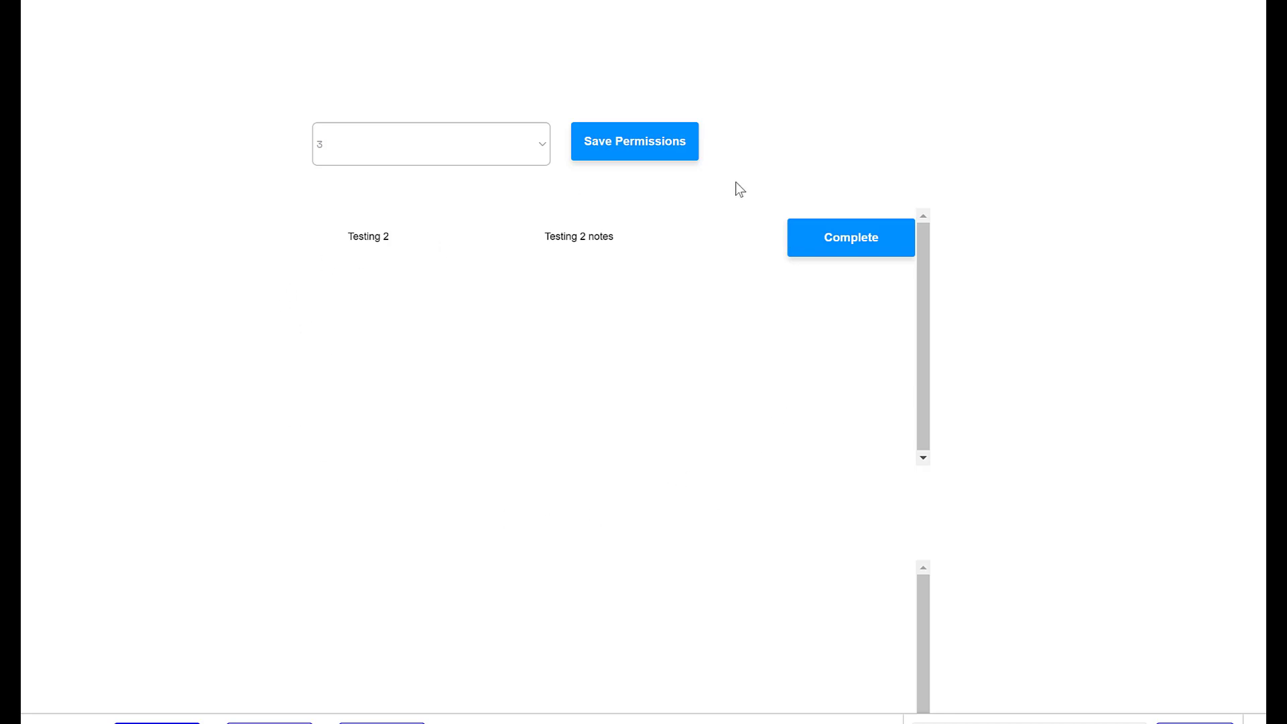
click(795, 237)
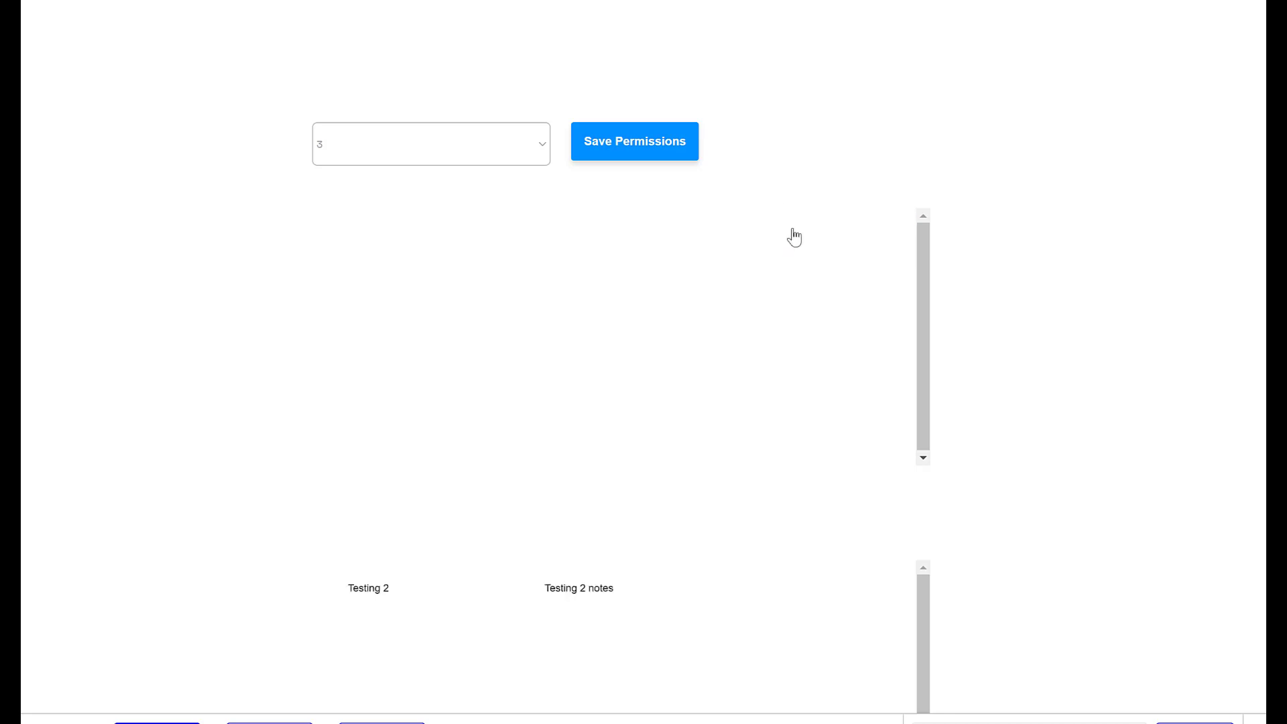
drag(362, 593, 669, 605)
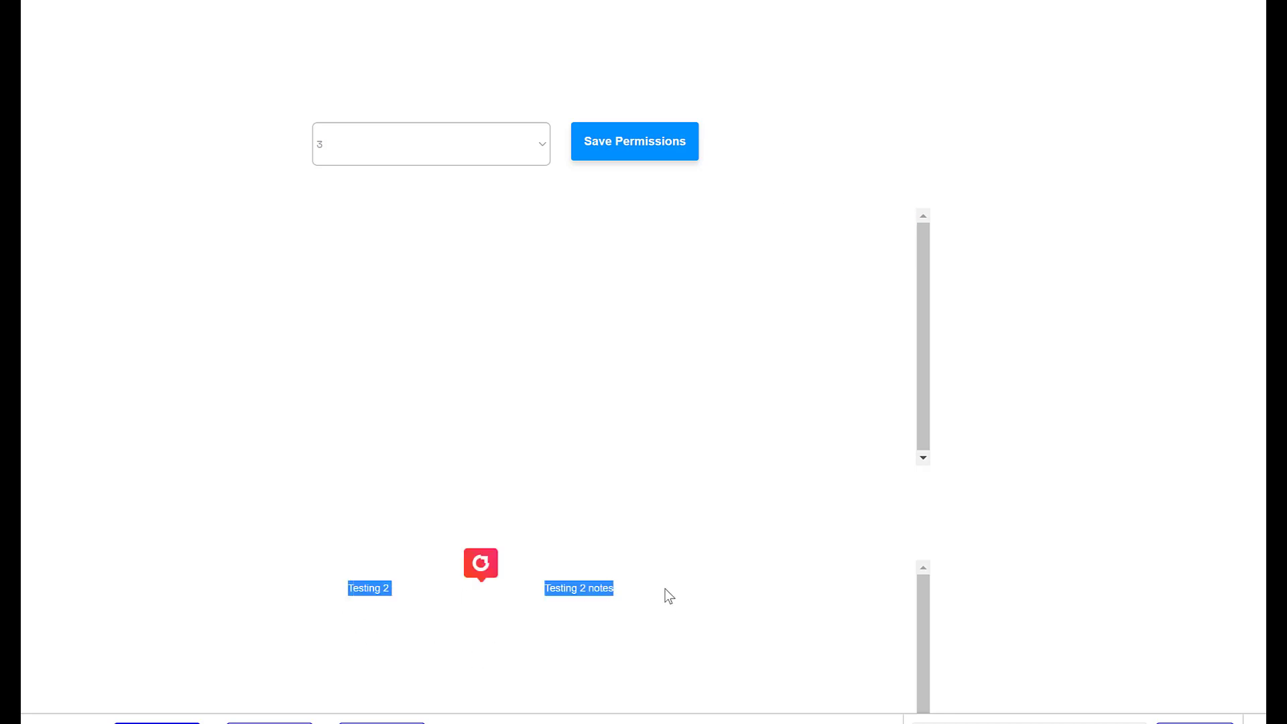
Save permission level 1 again and check the completed projects list from that level.
click(542, 154)
click(479, 180)
click(649, 160)
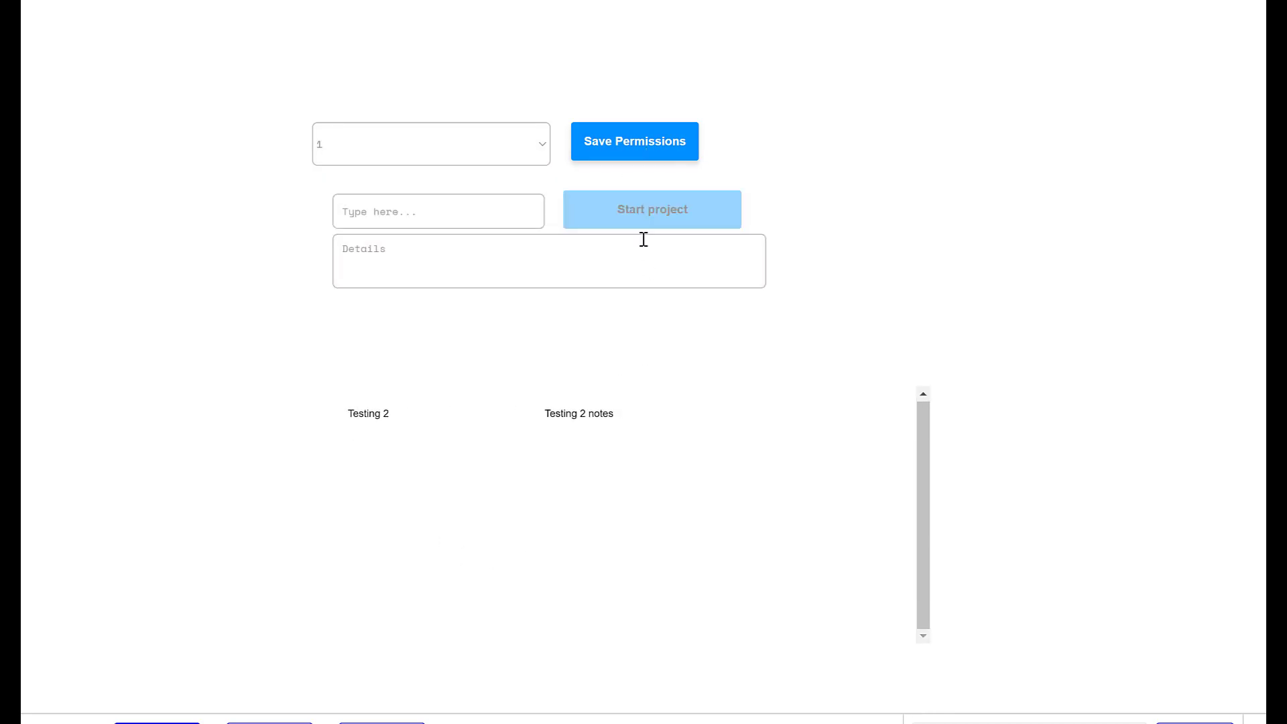
drag(348, 413, 727, 450)
click(698, 397)
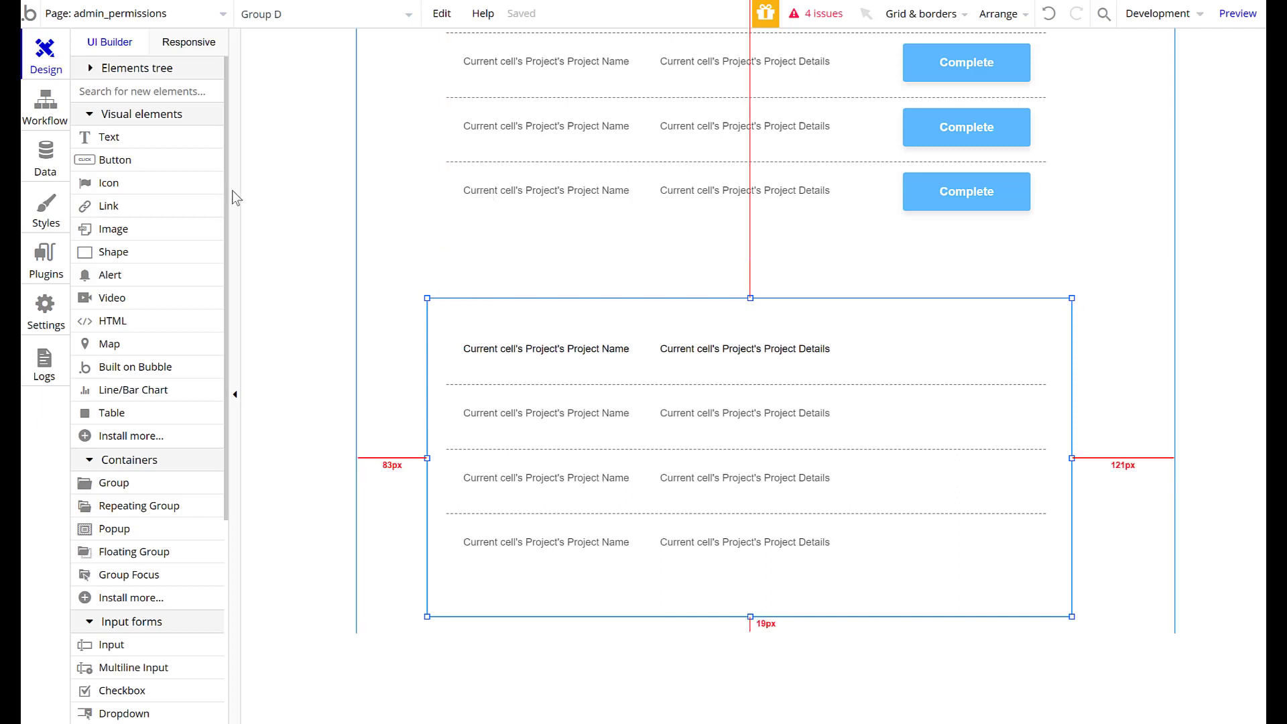
Add a text element reading Completed Projects between Group C's list and Group D's list.
click(109, 138)
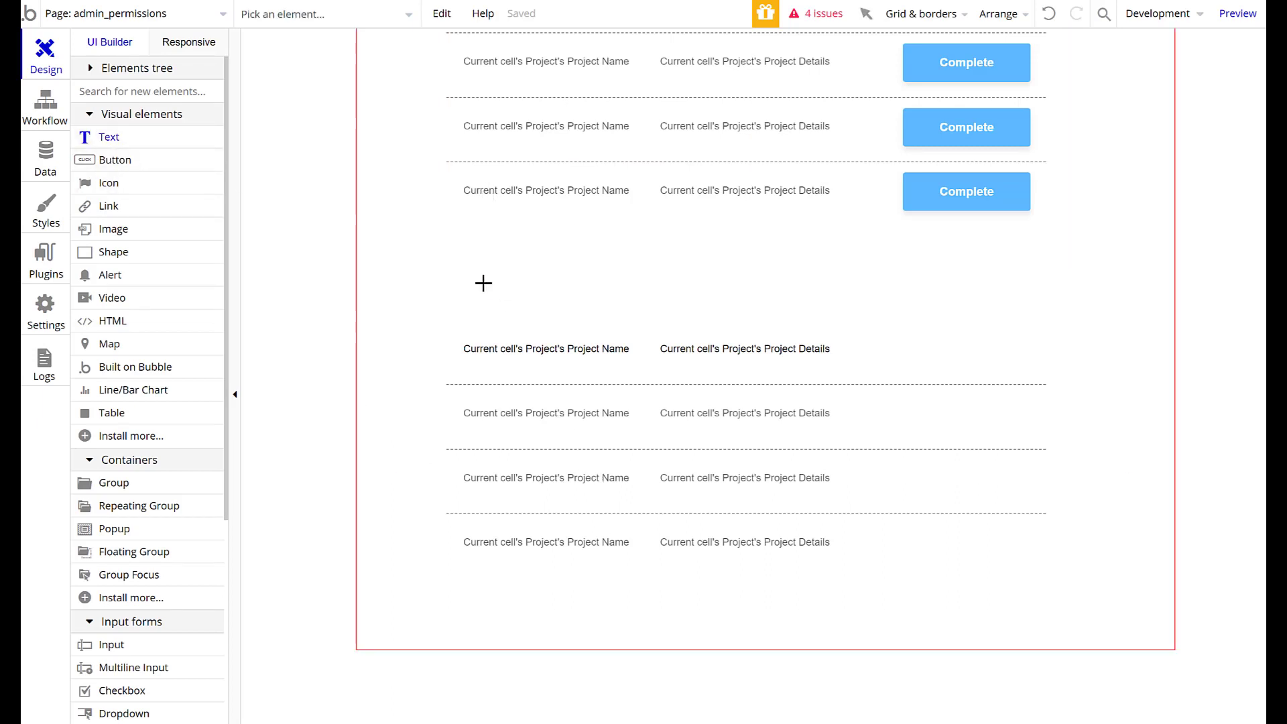
drag(482, 281, 653, 320)
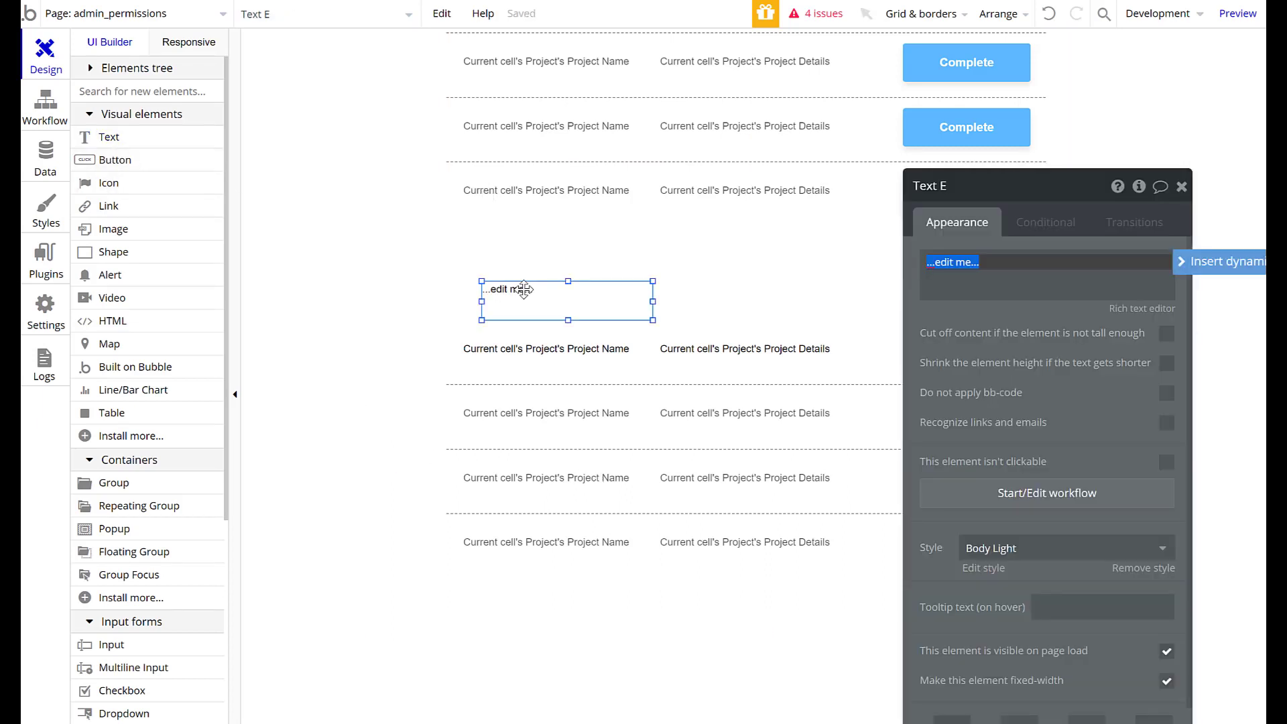
text(Completed Porjects)
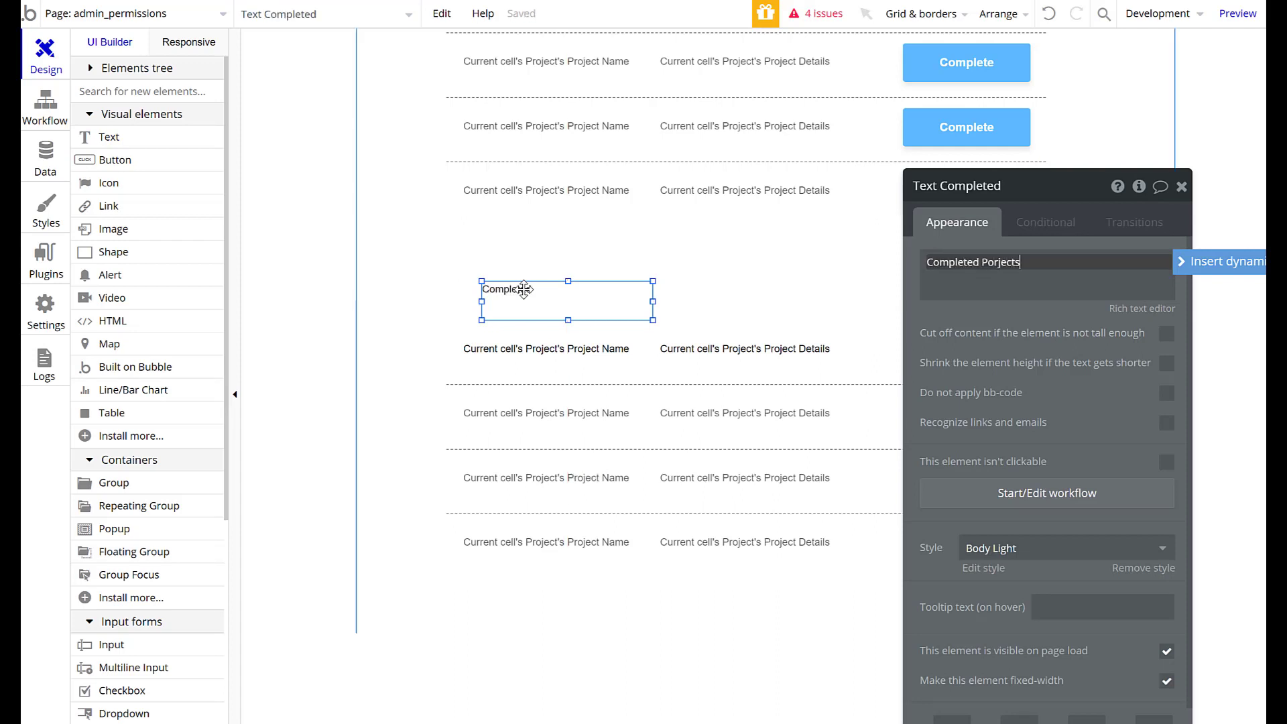
click(524, 289)
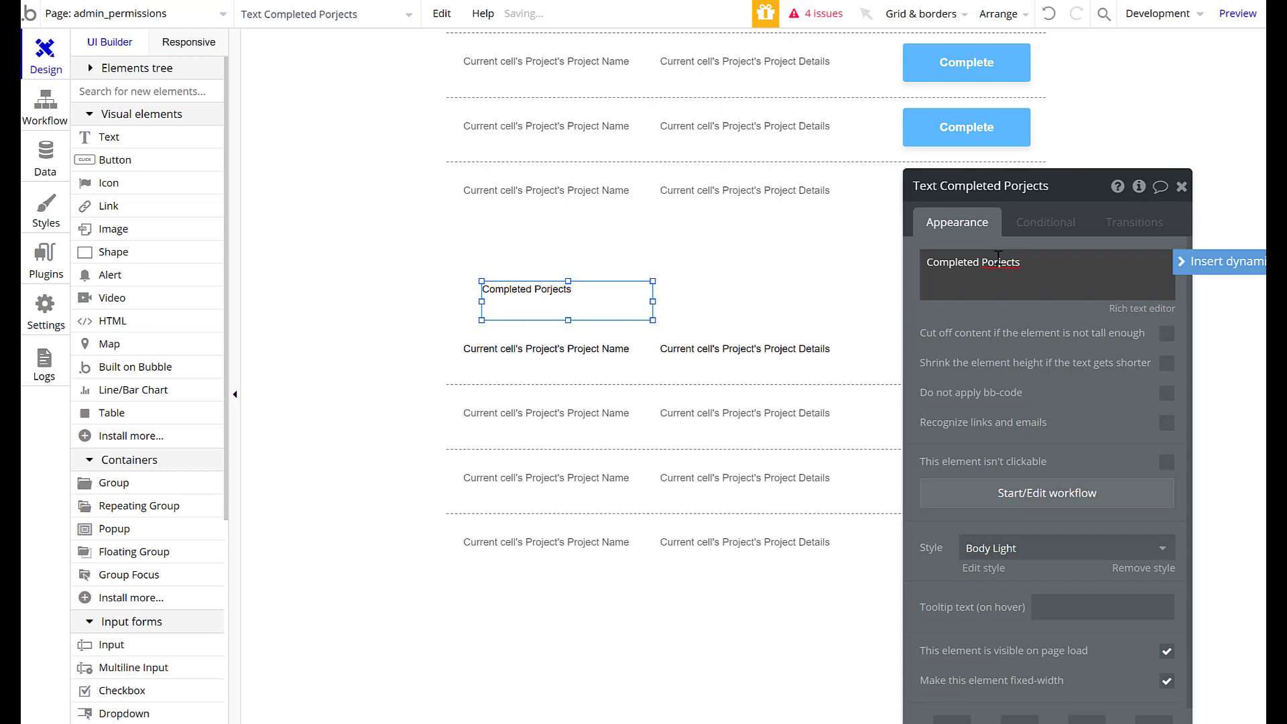
key(BackSpace)
key(BackSpace)
text(ro)
click(1182, 187)
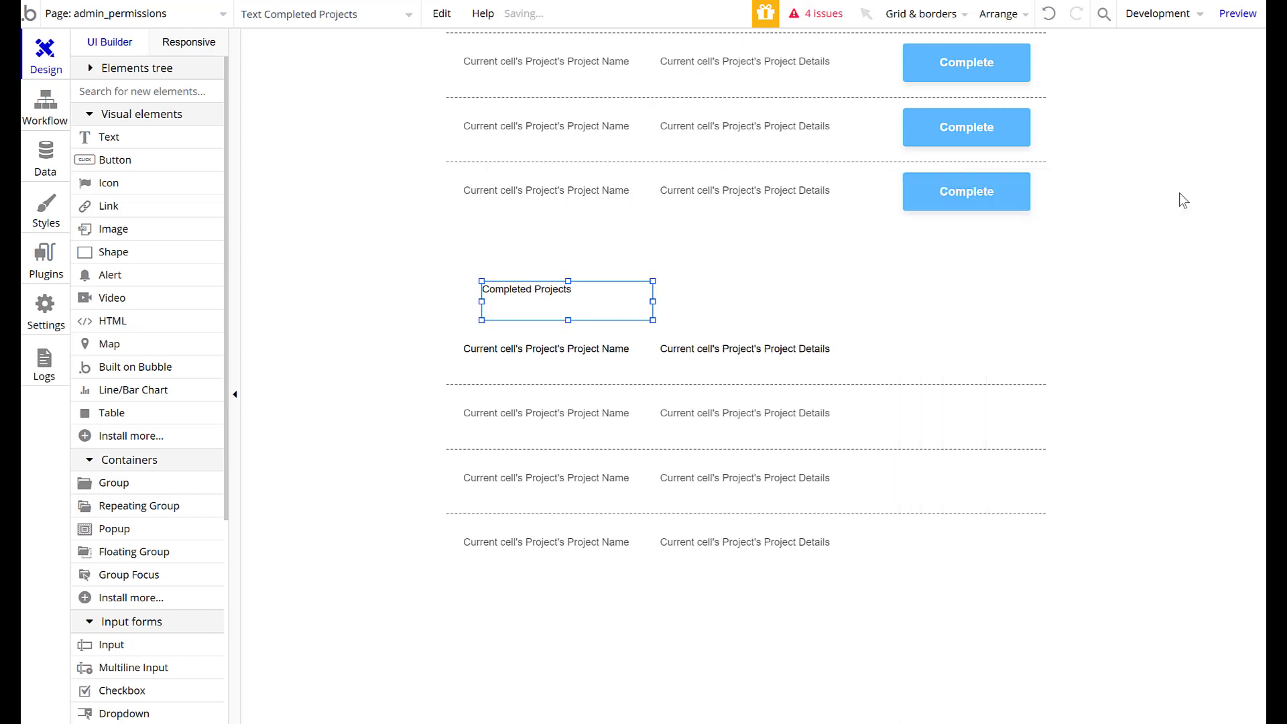
Move the Completed Projects heading directly above the first row of Group D's list and reduce its height.
drag(561, 293, 547, 316)
click(666, 264)
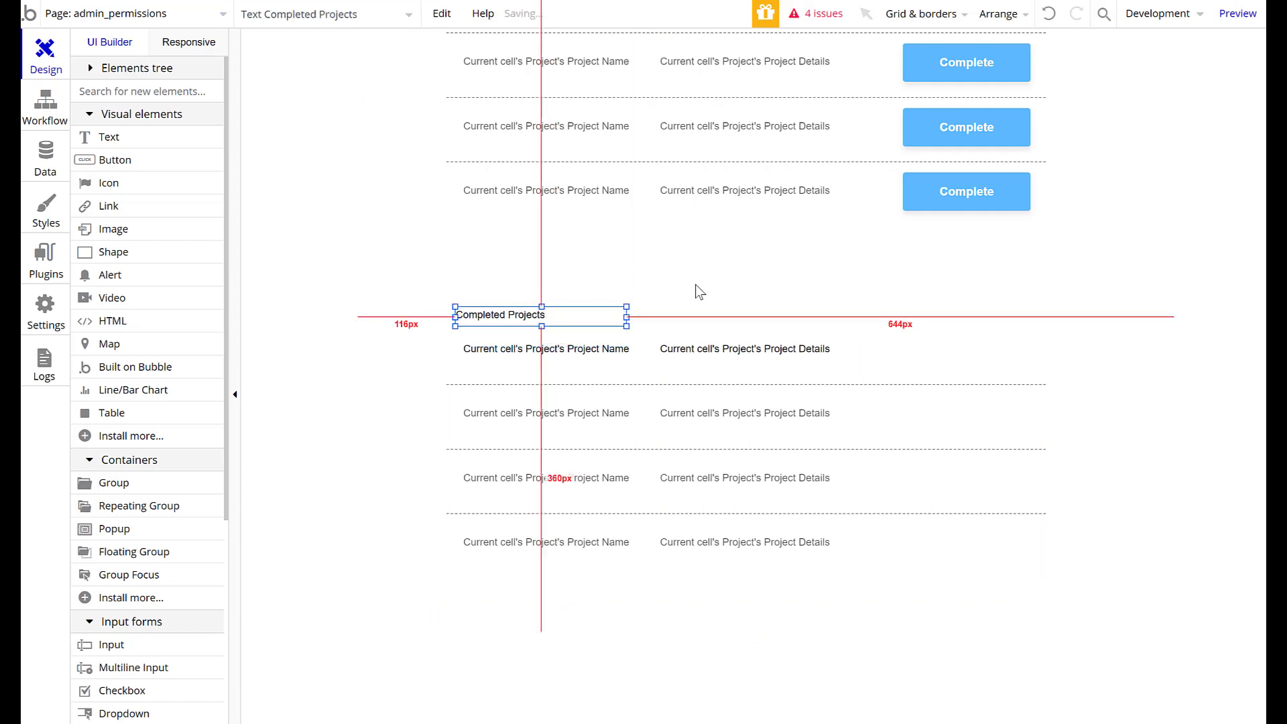
click(740, 284)
Switch to the running page preview, reload it to load the latest version and choose permission level 1.
click(677, 2)
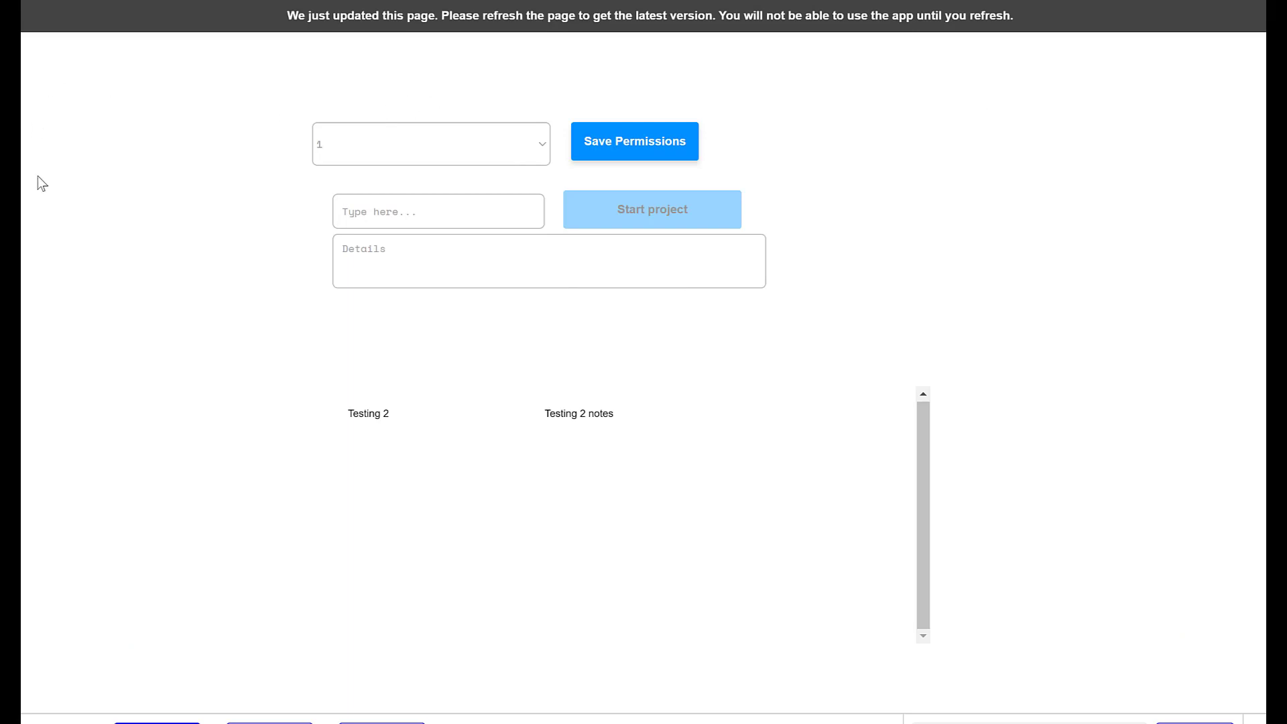
key(F5)
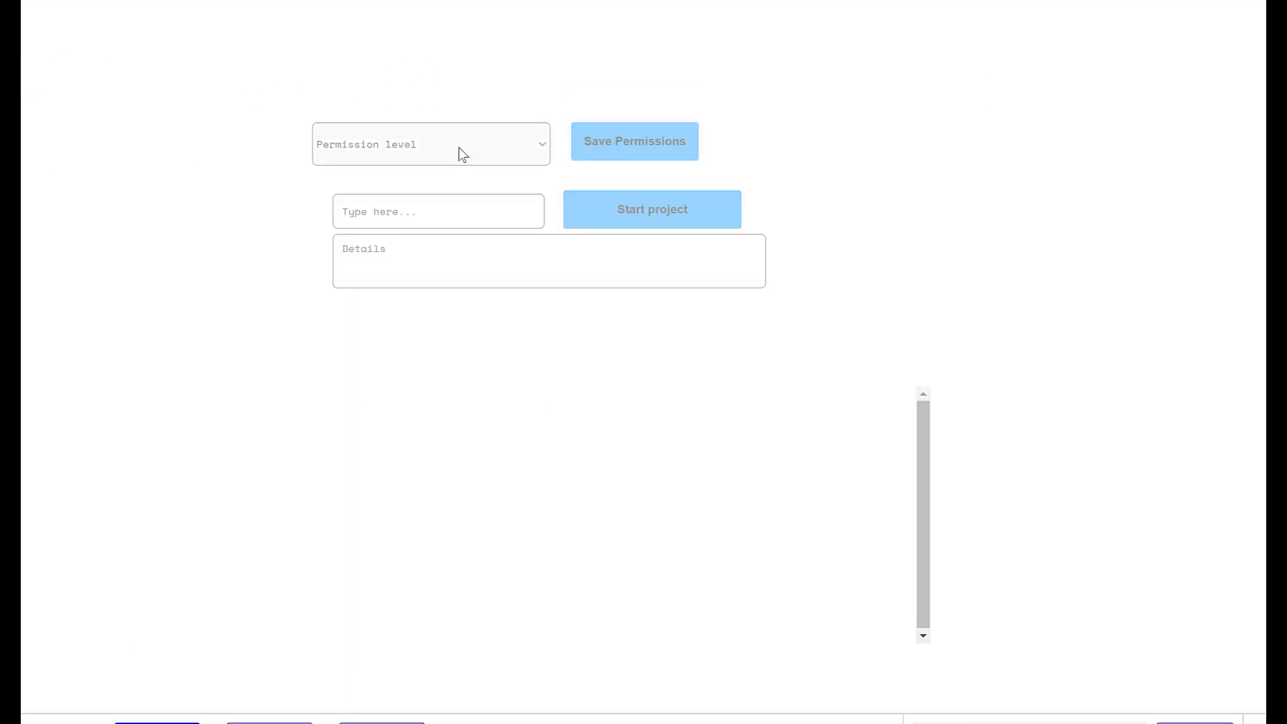
click(458, 147)
click(395, 186)
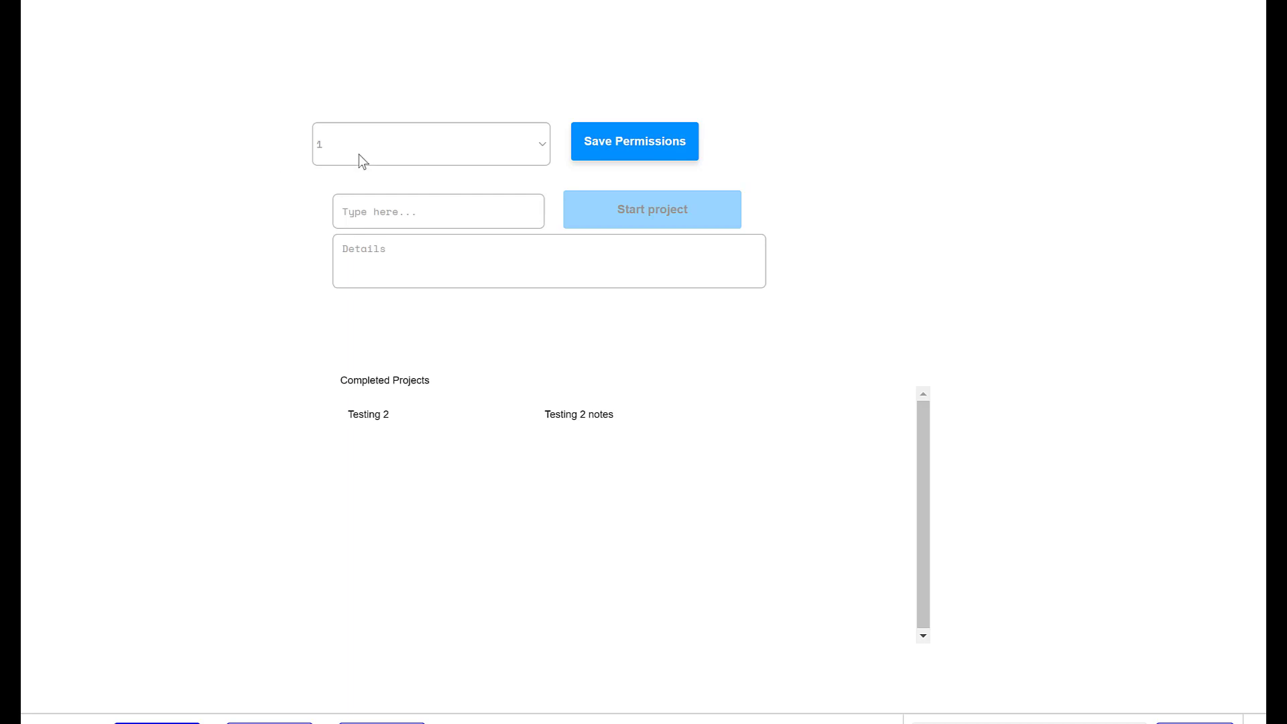
Start a new project named testing 3 with the details testing 3 notes.
click(391, 222)
text(testing 3)
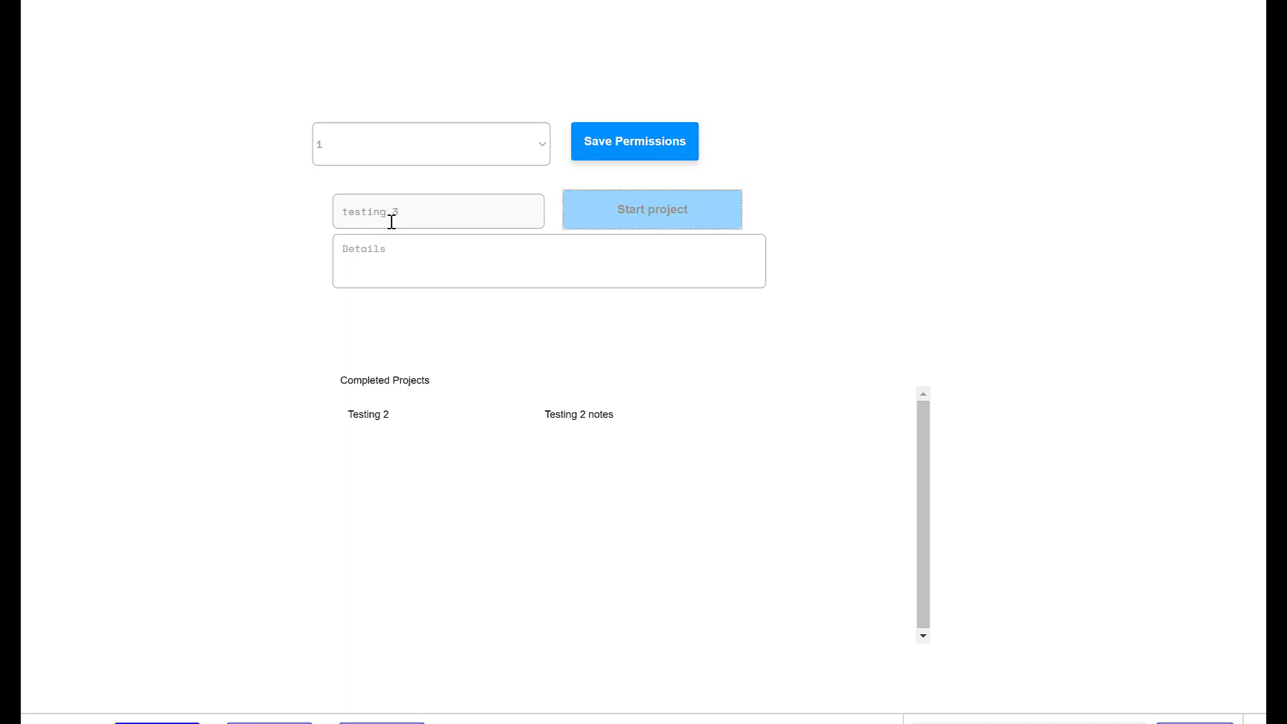
key(Tab)
text(testing 3 notes)
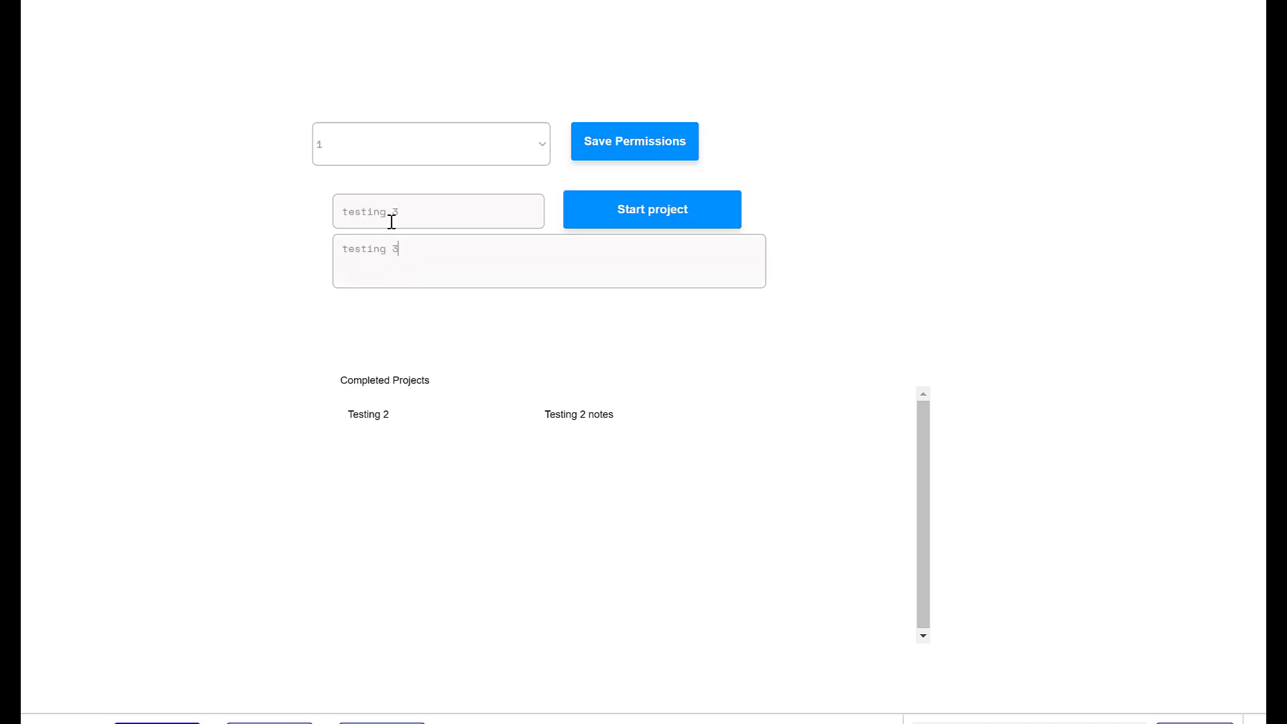
click(712, 224)
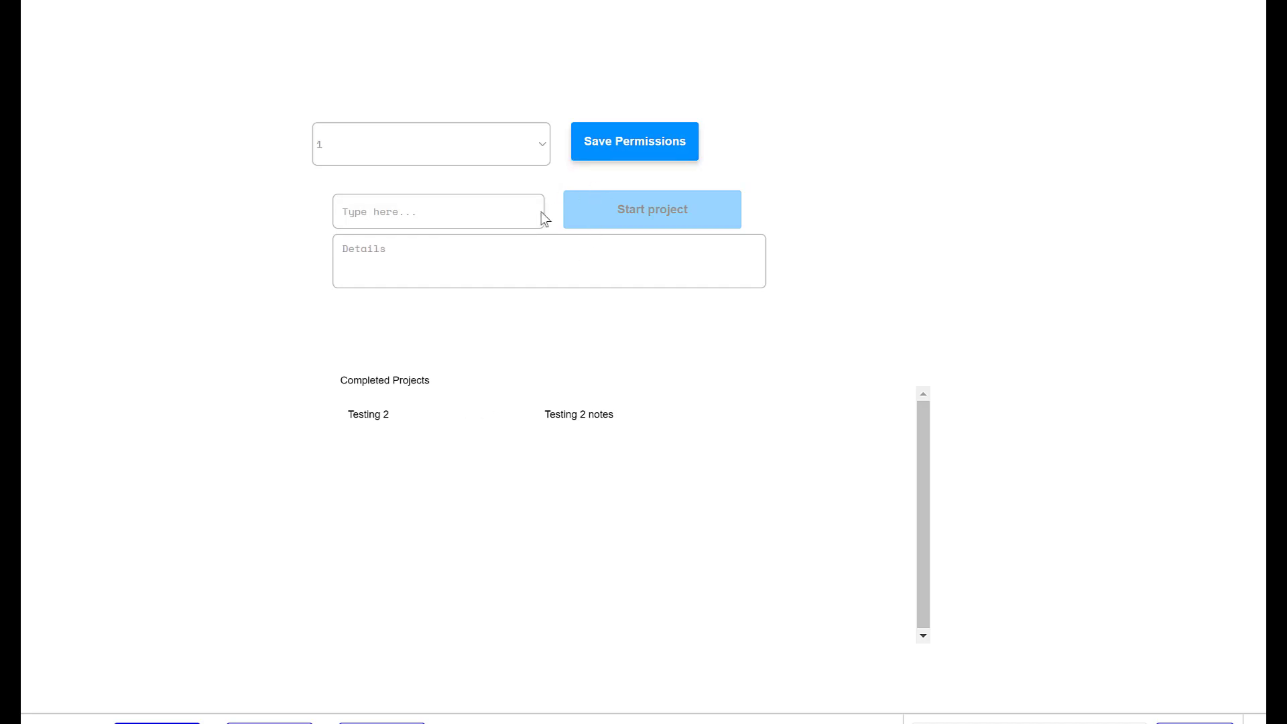
Save permission level 2 and verify the details of the testing 3 project.
click(413, 137)
click(363, 203)
click(640, 150)
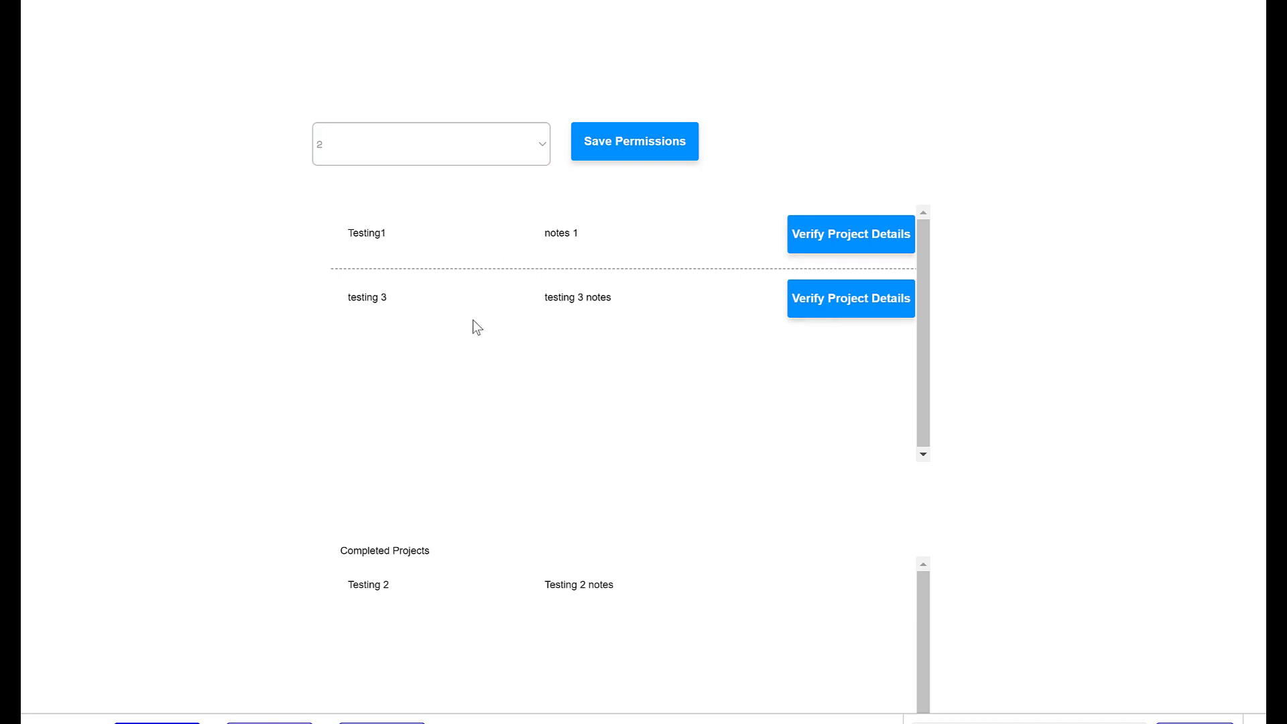
click(813, 298)
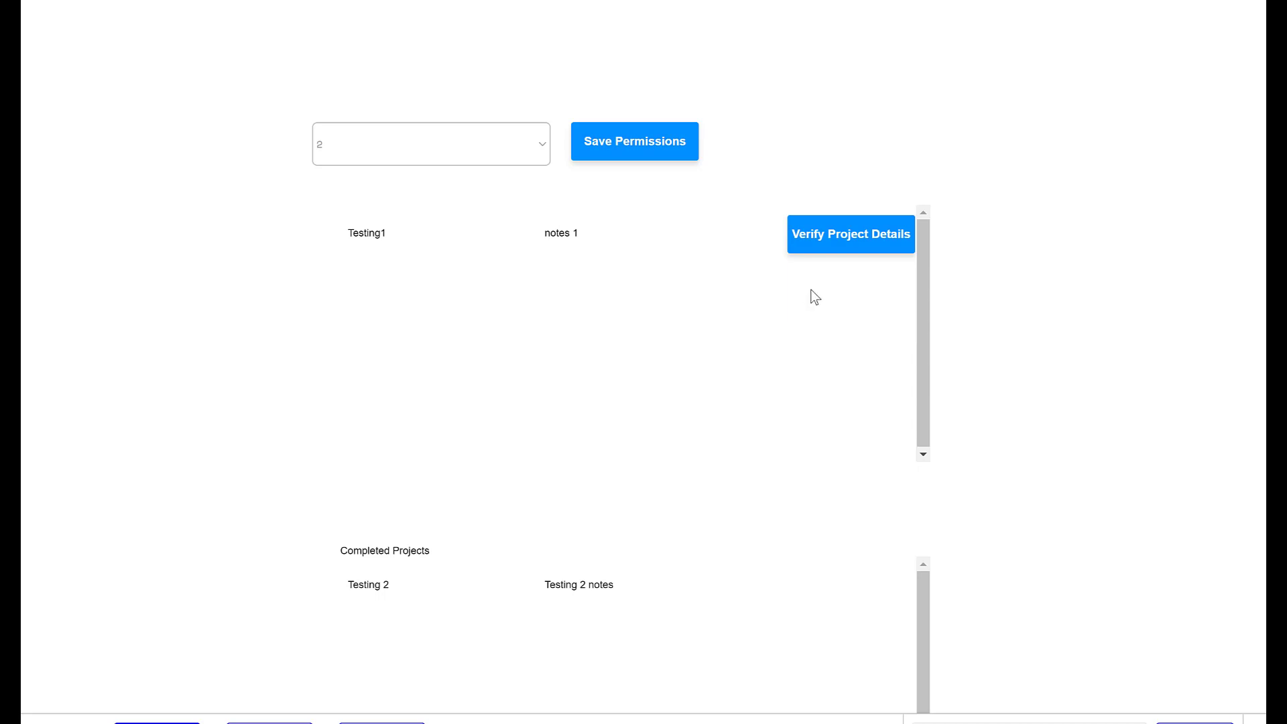
Save permission level 3 and complete the testing 3 project.
click(431, 155)
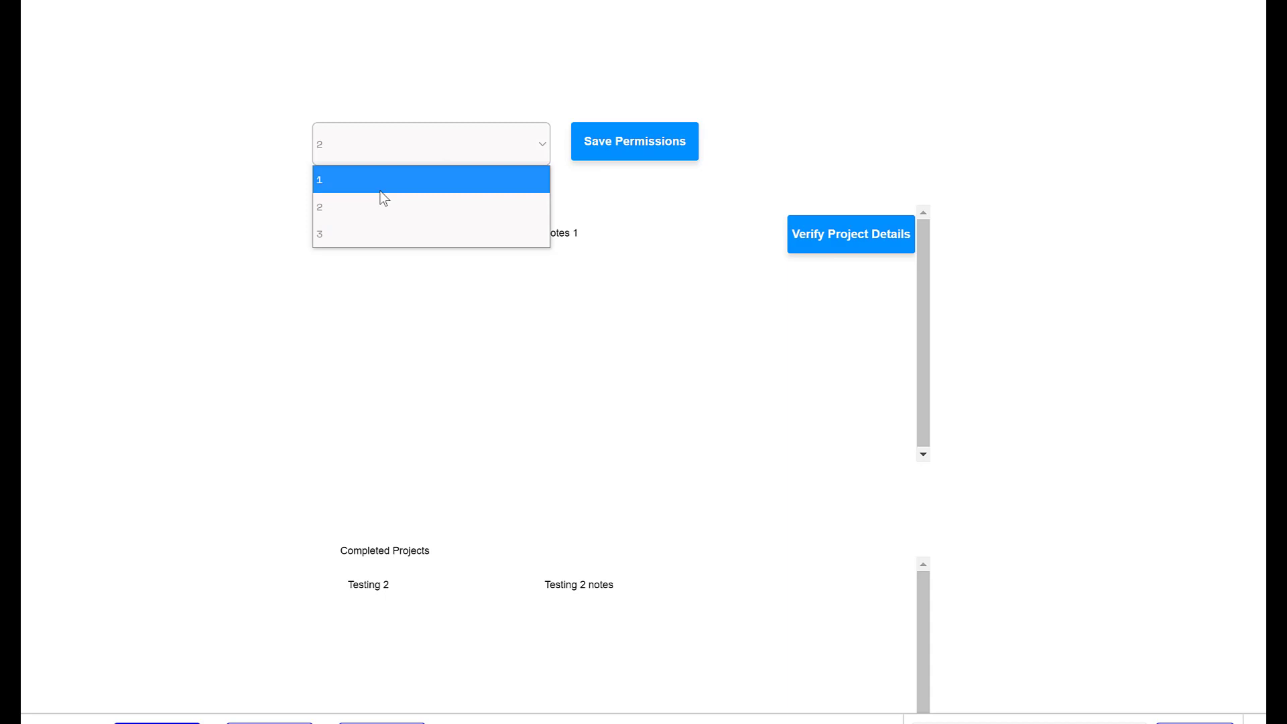
click(352, 228)
click(587, 160)
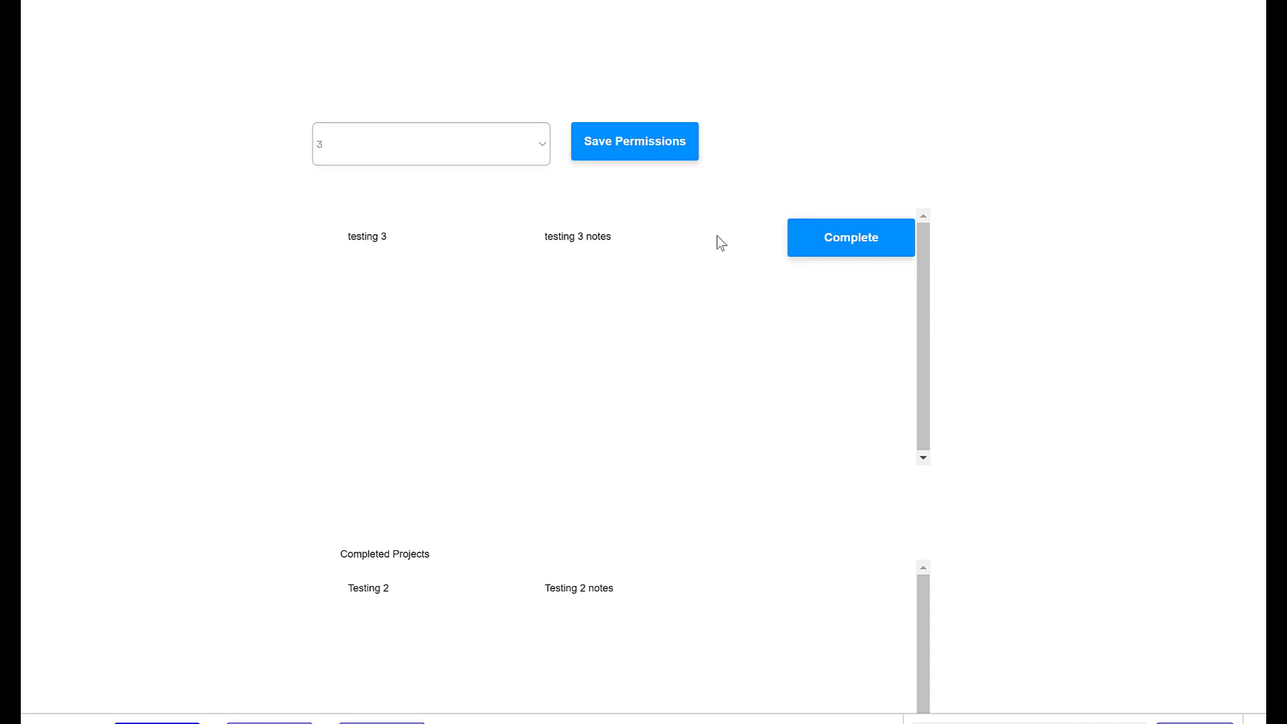
click(852, 256)
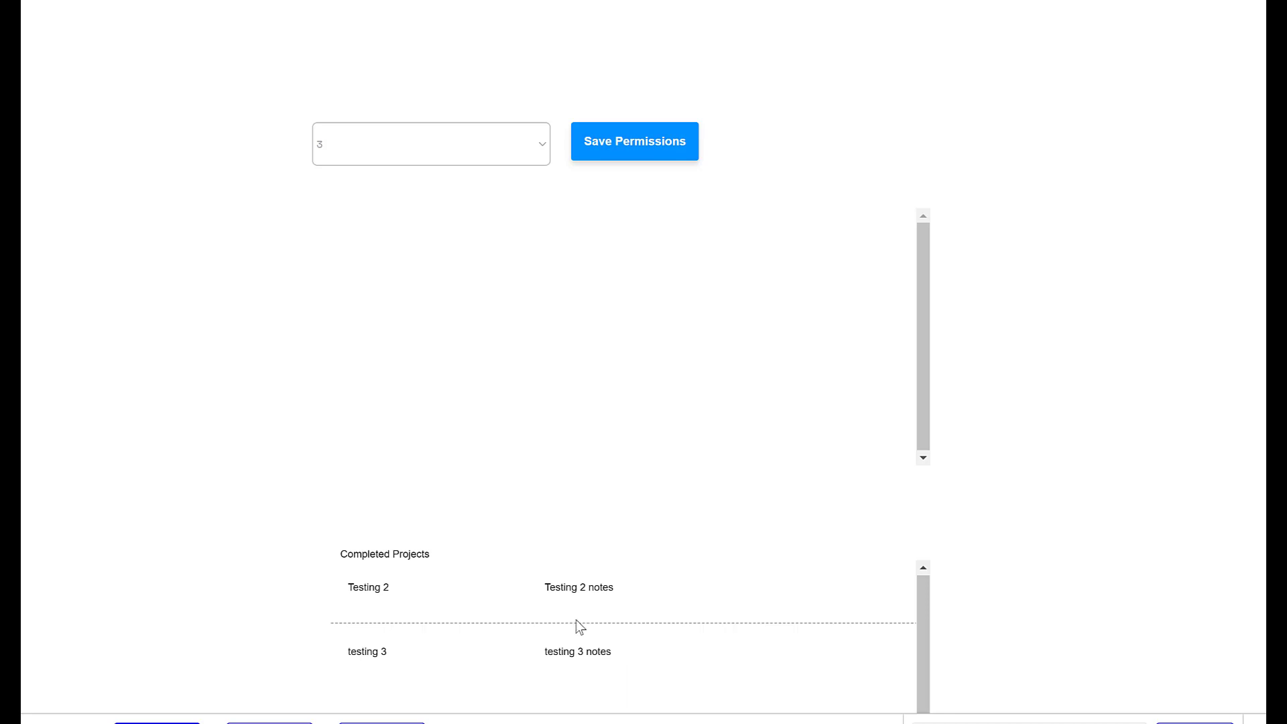
Save permission levels 1, 2 and 3 in turn and check the page's controls and completed projects list at each level.
click(440, 151)
click(402, 194)
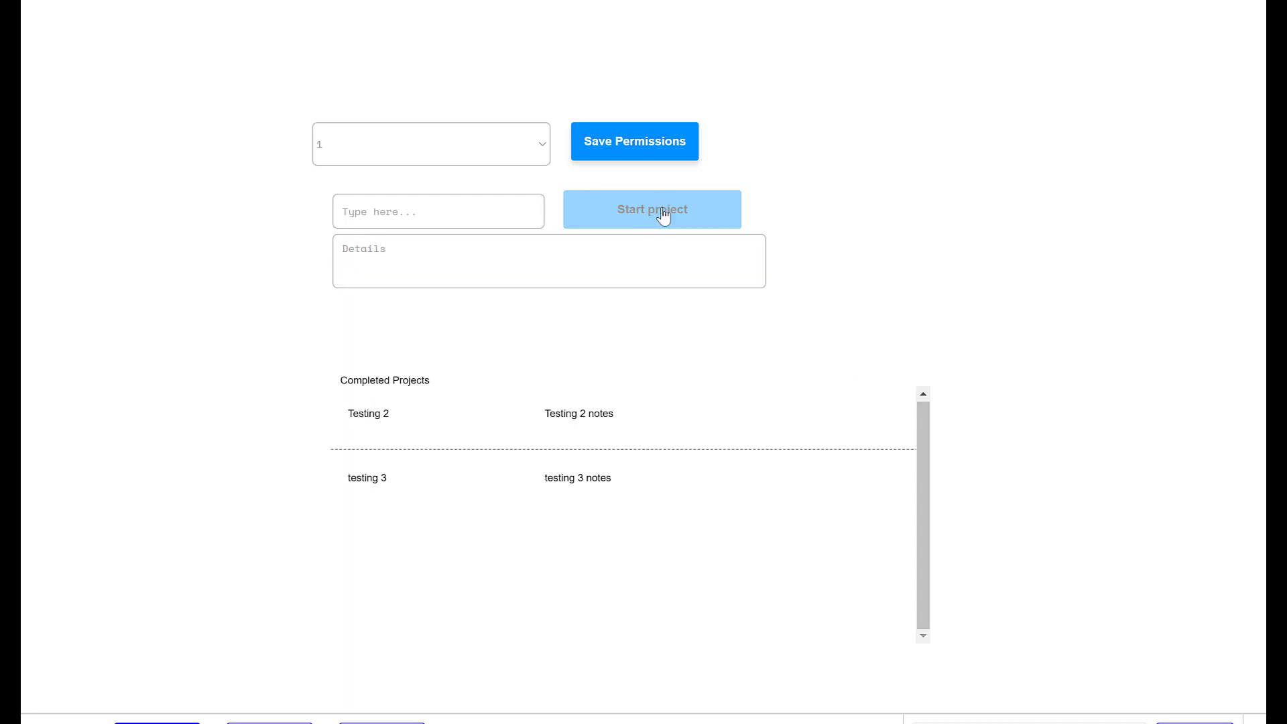
click(486, 163)
click(454, 198)
click(633, 152)
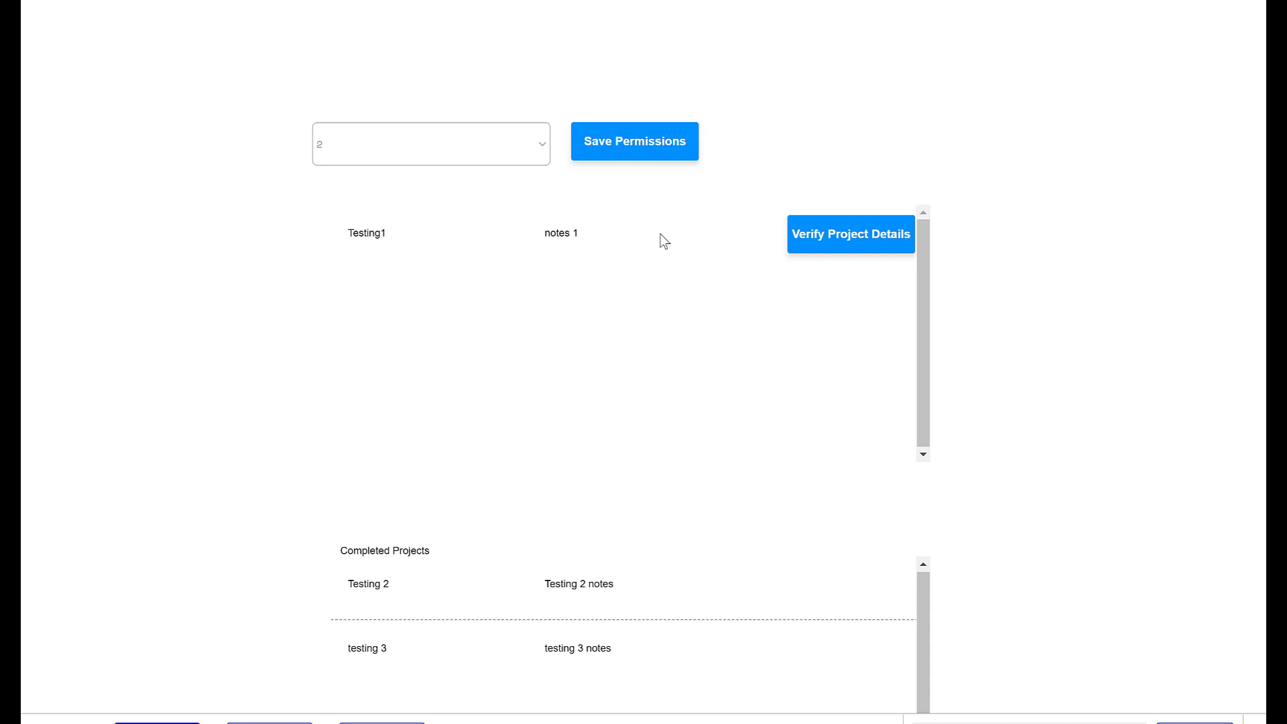
click(529, 160)
click(460, 232)
click(588, 155)
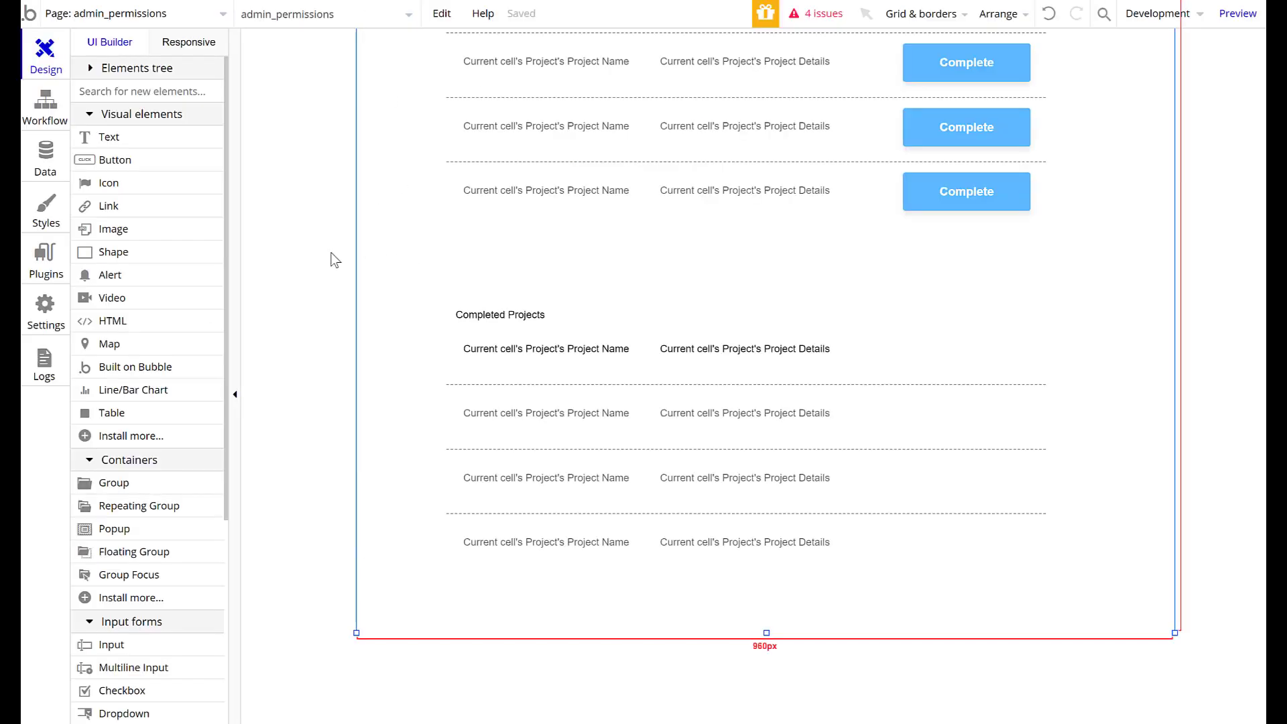
scroll(295, 267, up, 4)
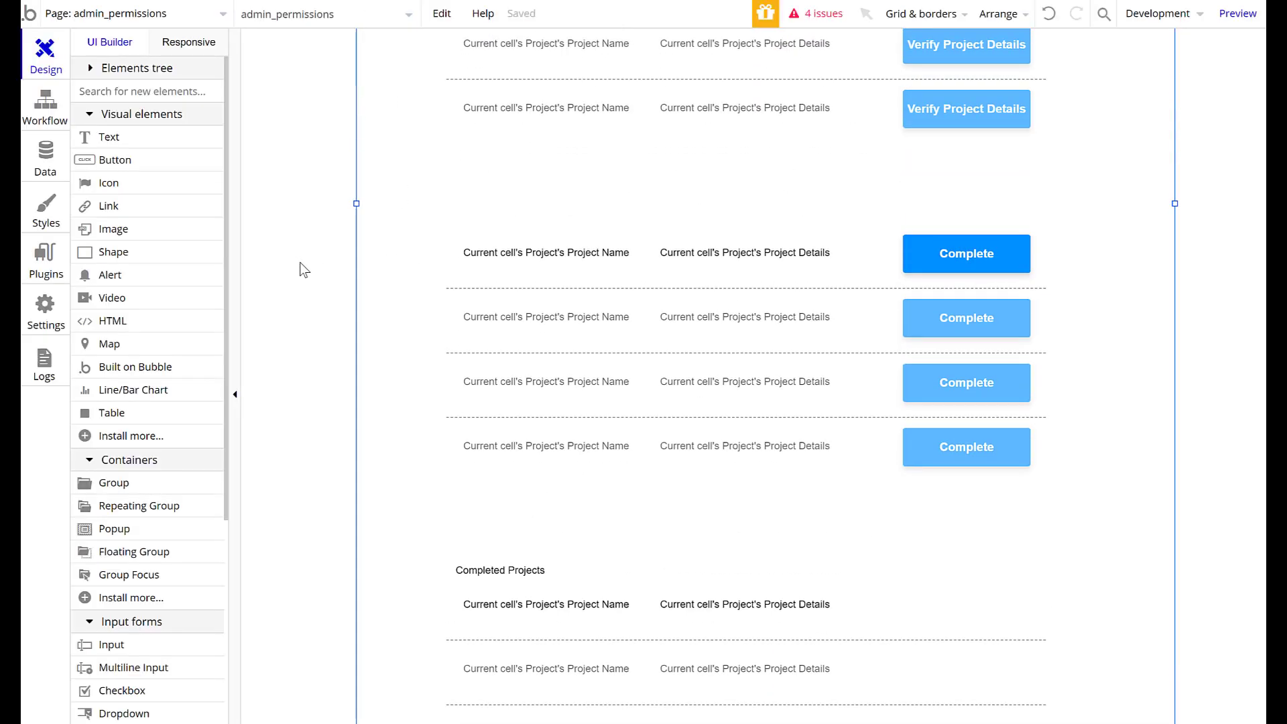
scroll(303, 270, up, 5)
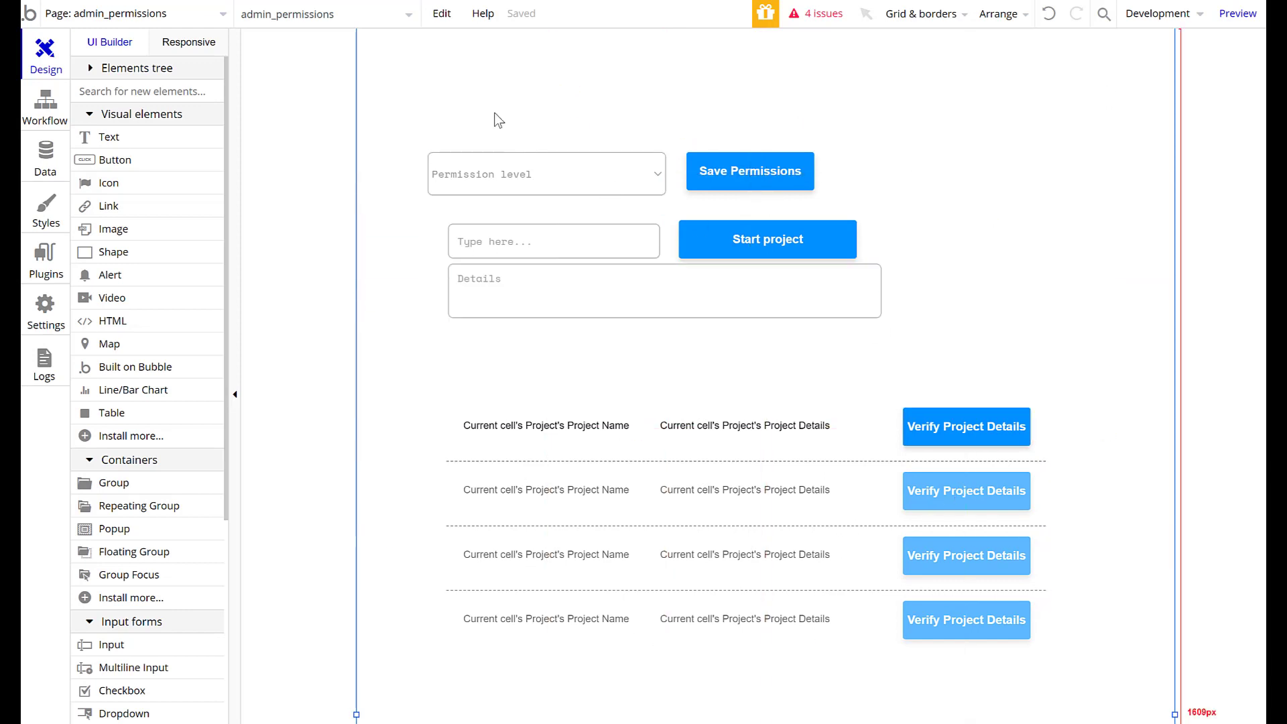
click(804, 723)
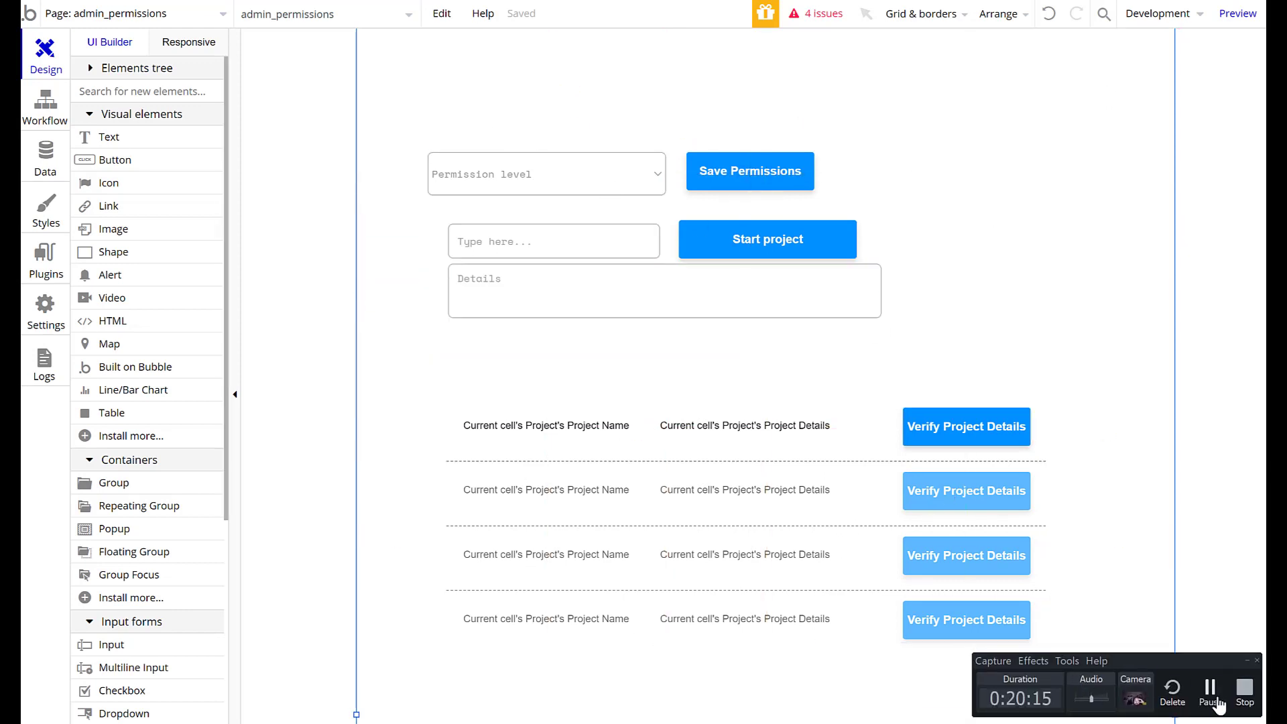